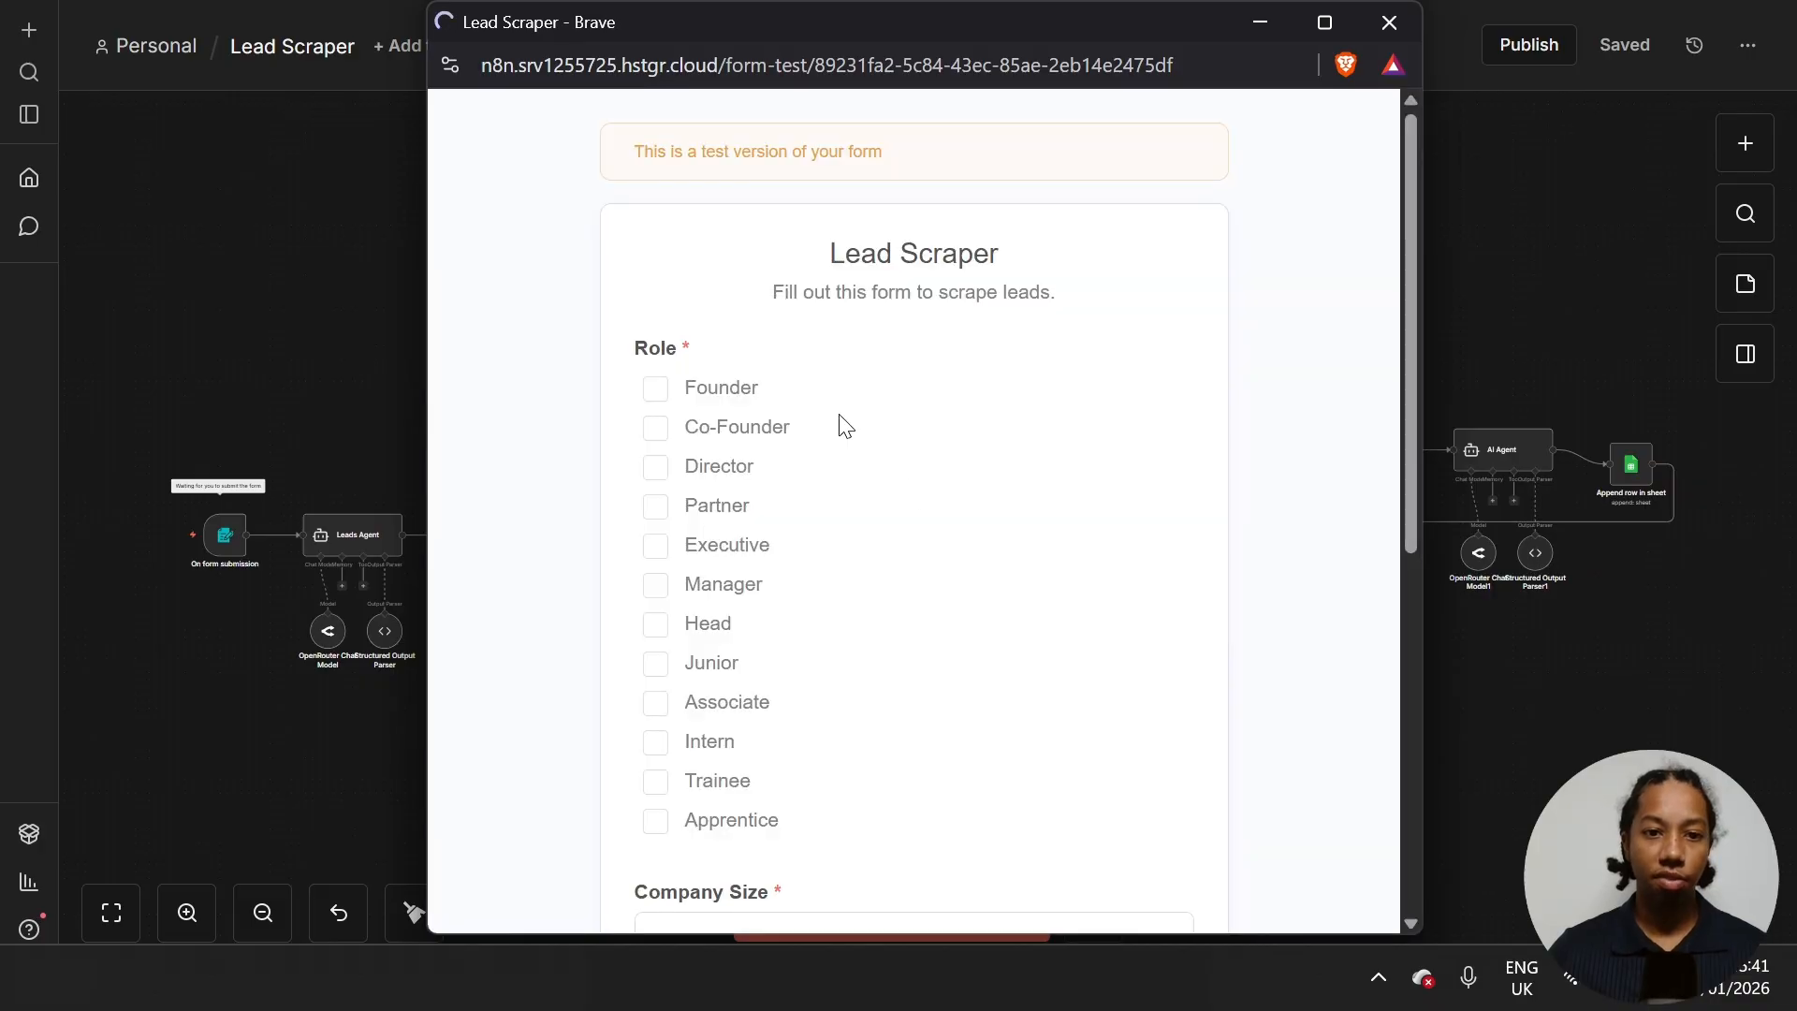
- On the Lead Scraper test form, tick Founder, Director, Partner and Executive and choose a company size
left_click(668, 395)
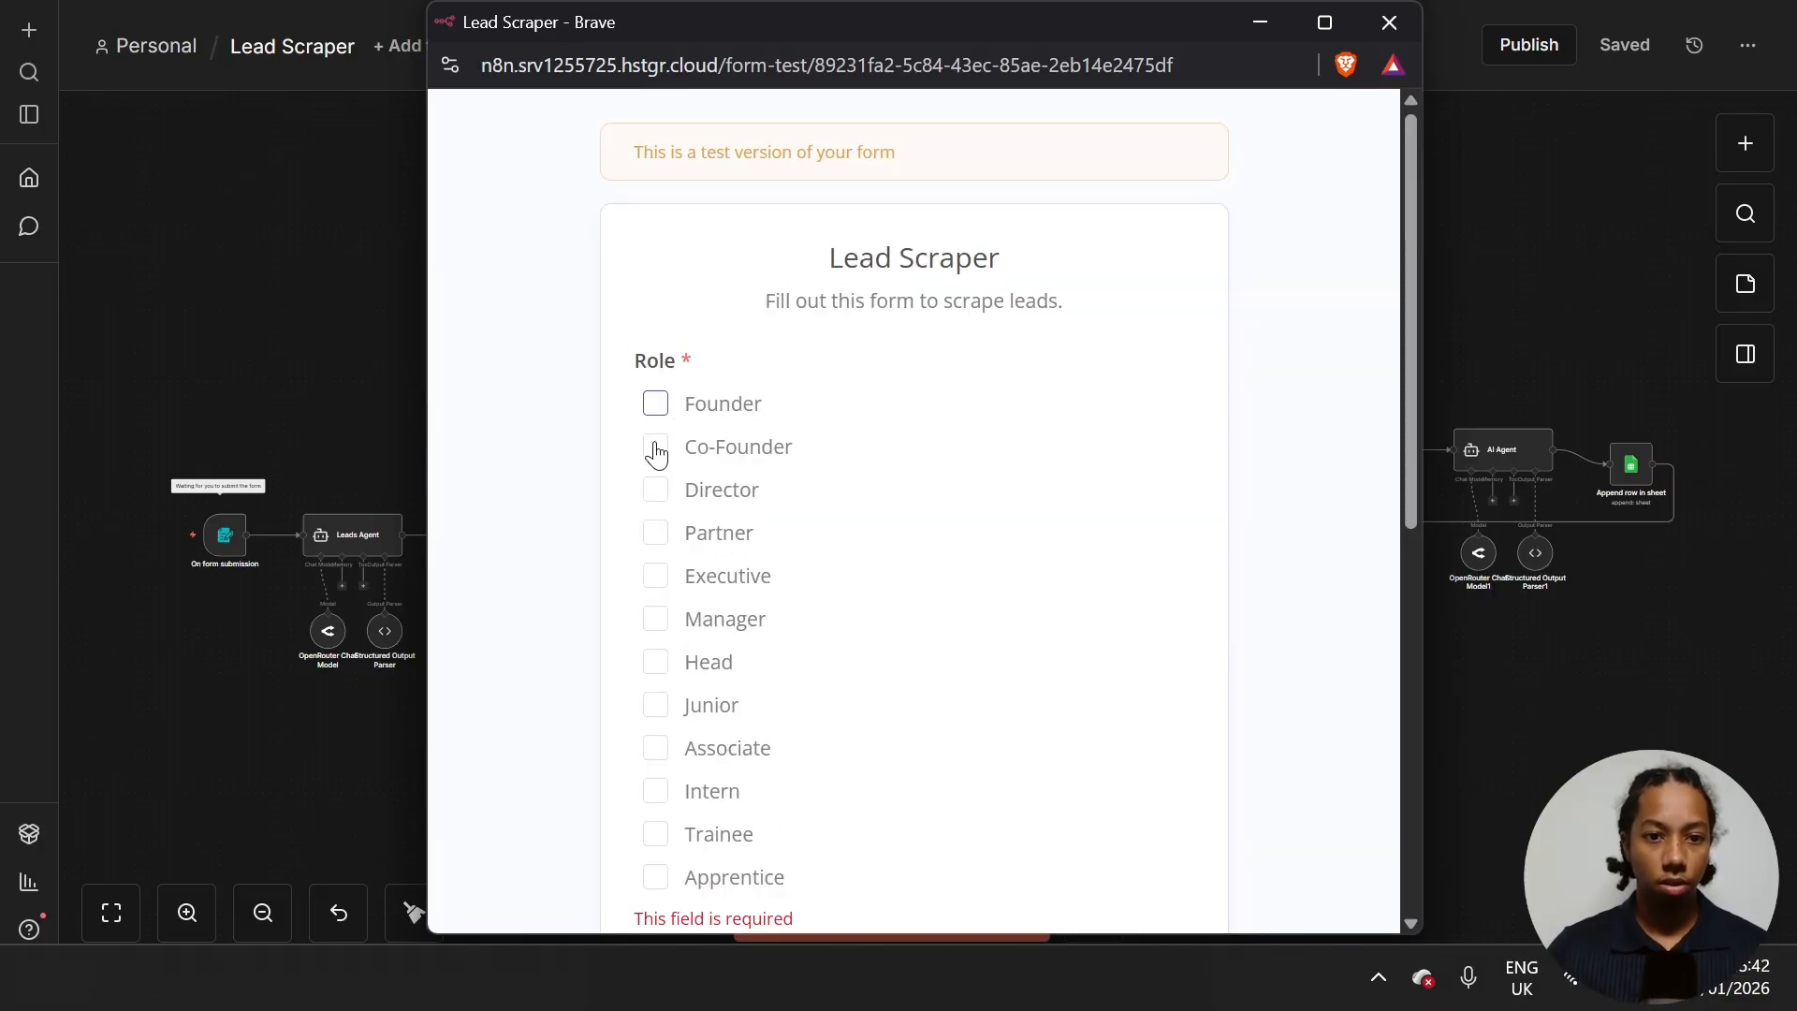
left_click(656, 405)
scroll(658, 393, "down", 1)
left_click(655, 349)
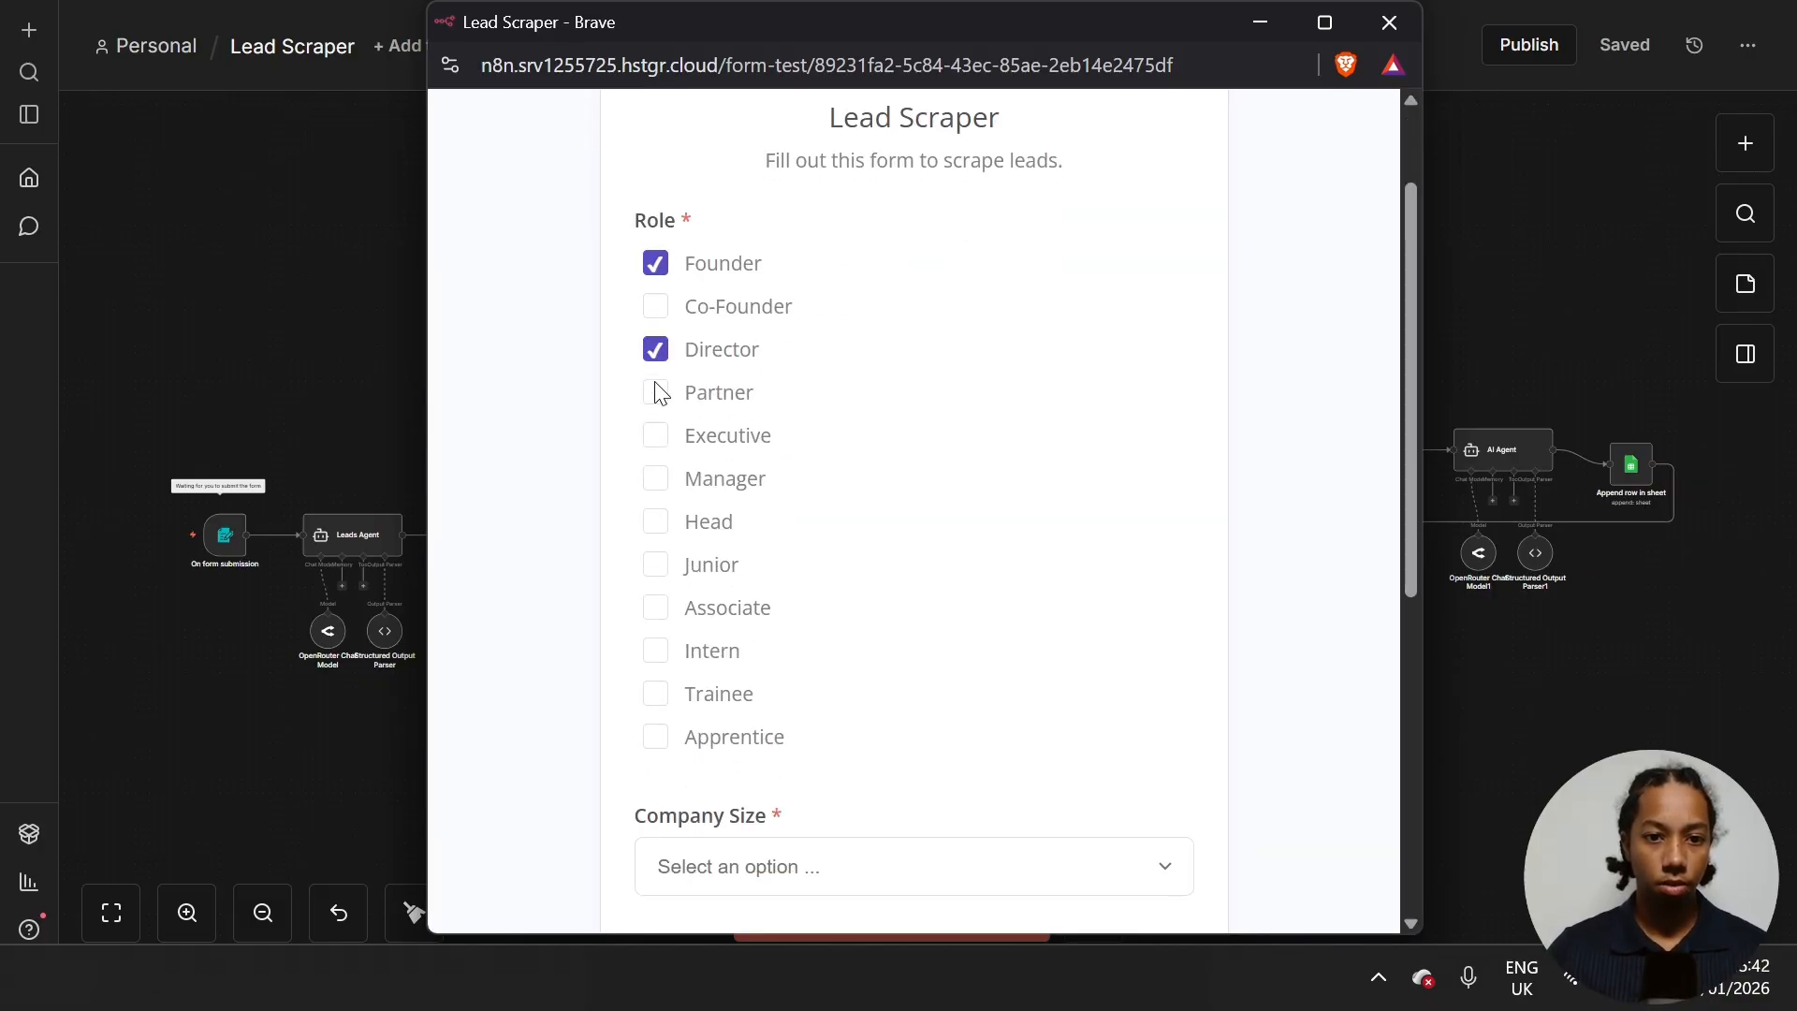
left_click(656, 392)
left_click(655, 436)
scroll(937, 629, "down", 2)
left_click(922, 589)
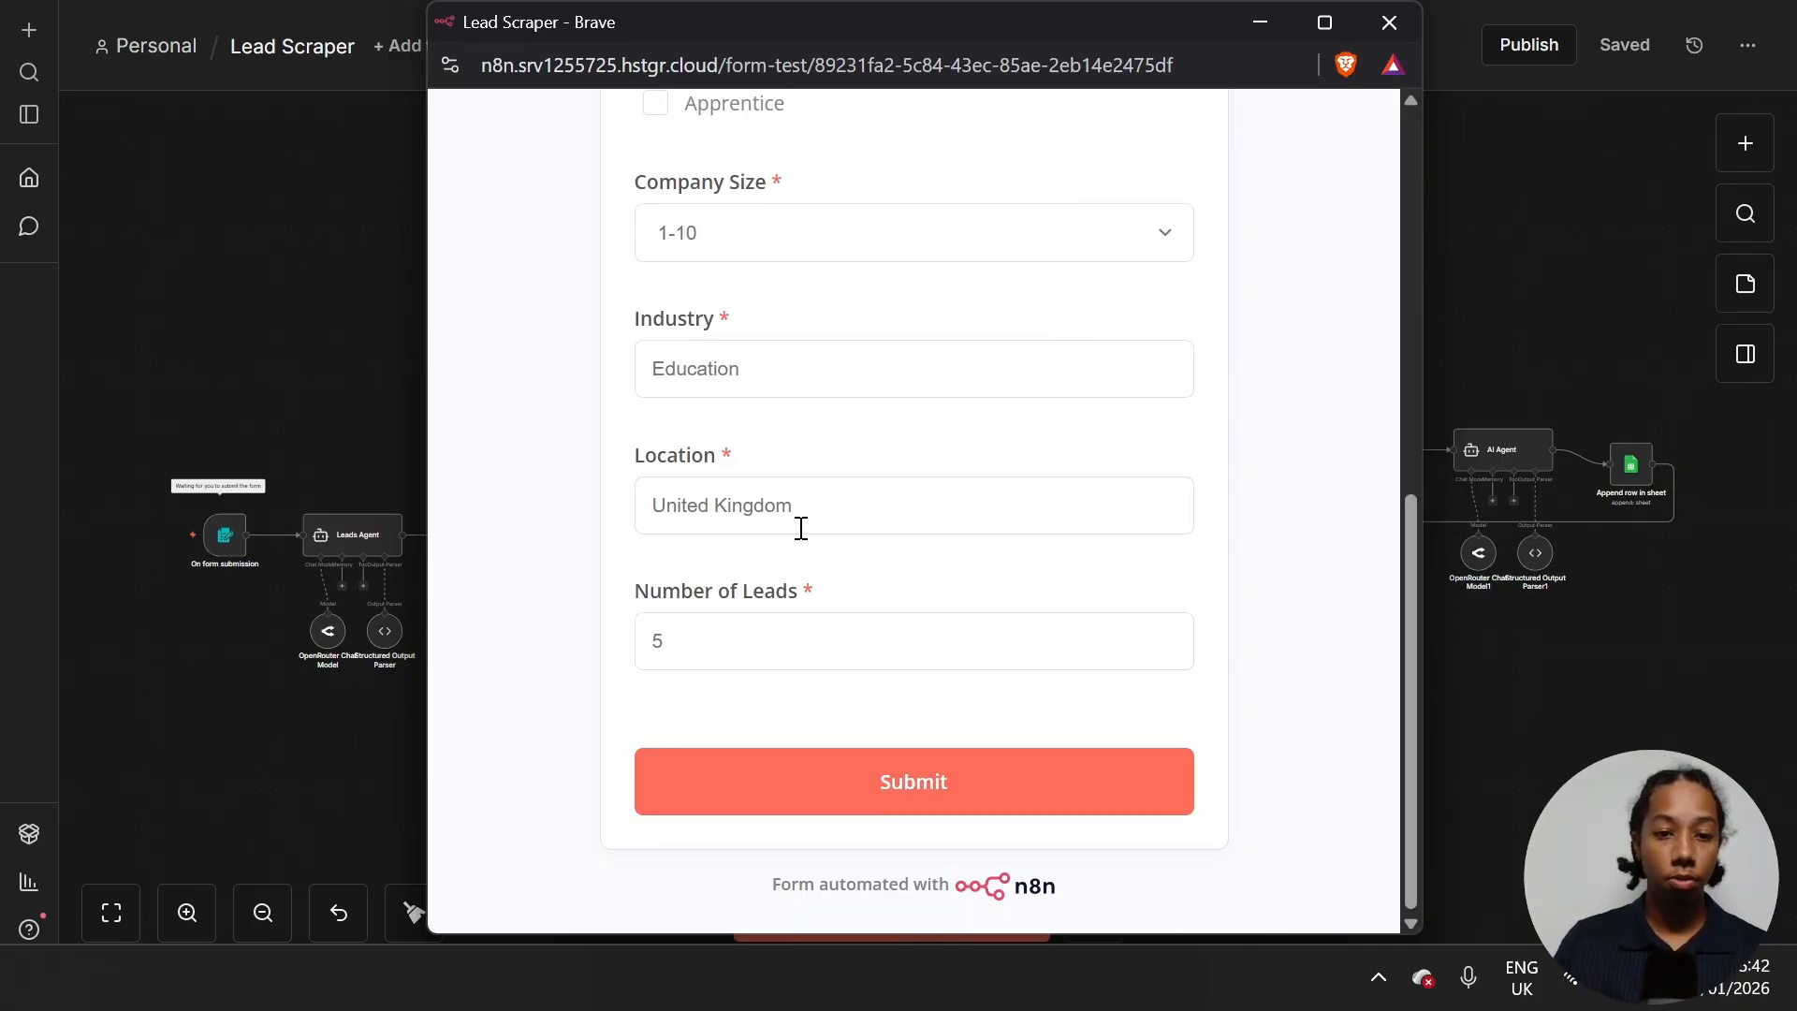
- Submit the test lead request and close the form window
left_click(930, 785)
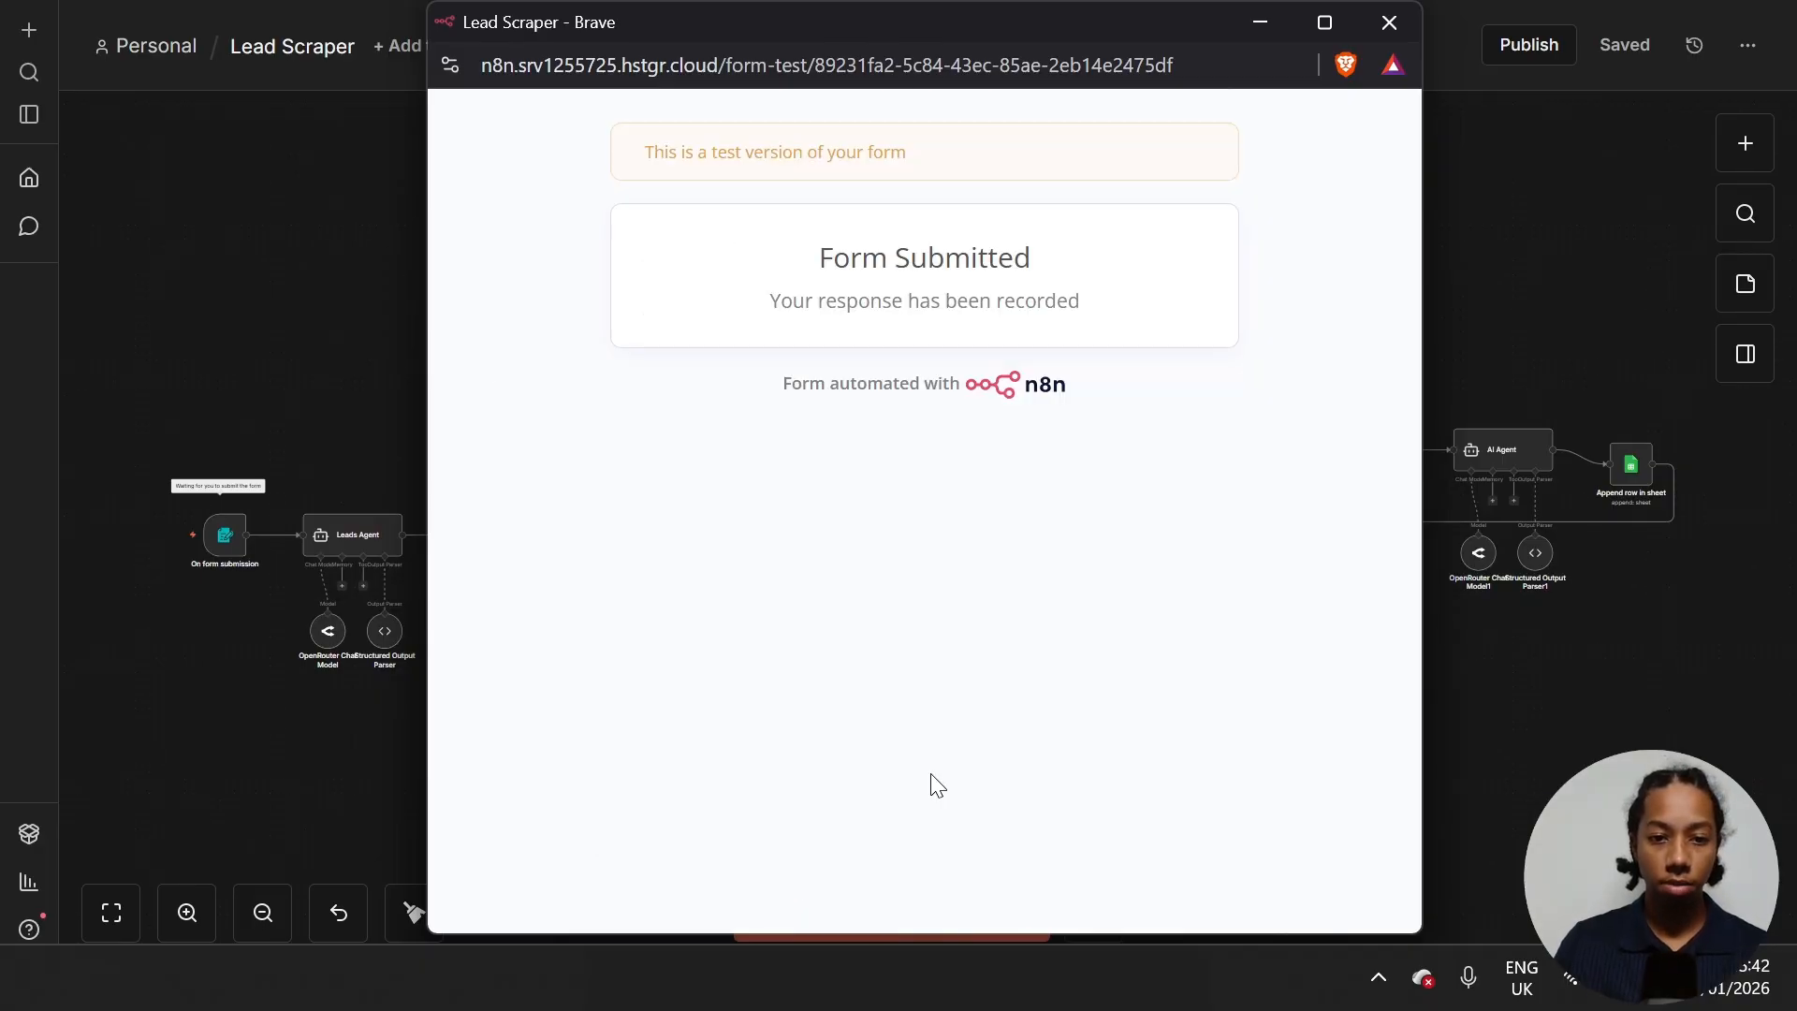
left_click(1389, 21)
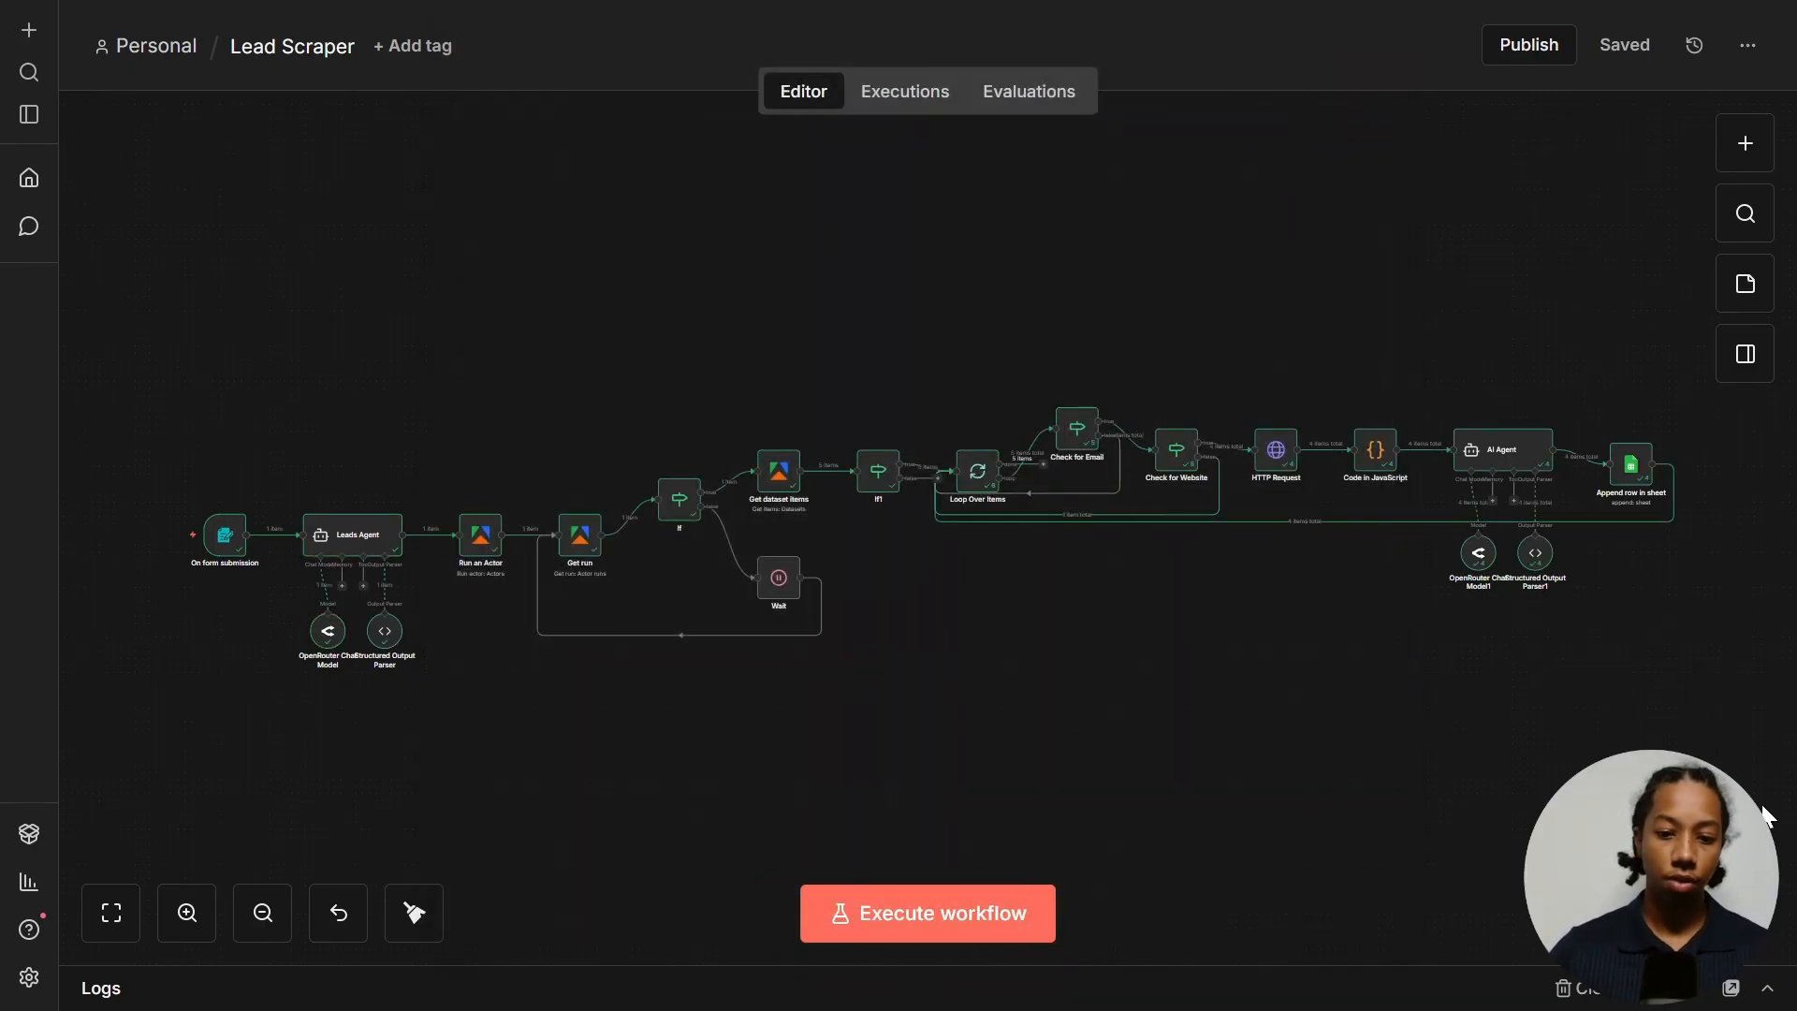
key("ctrl+Tab")
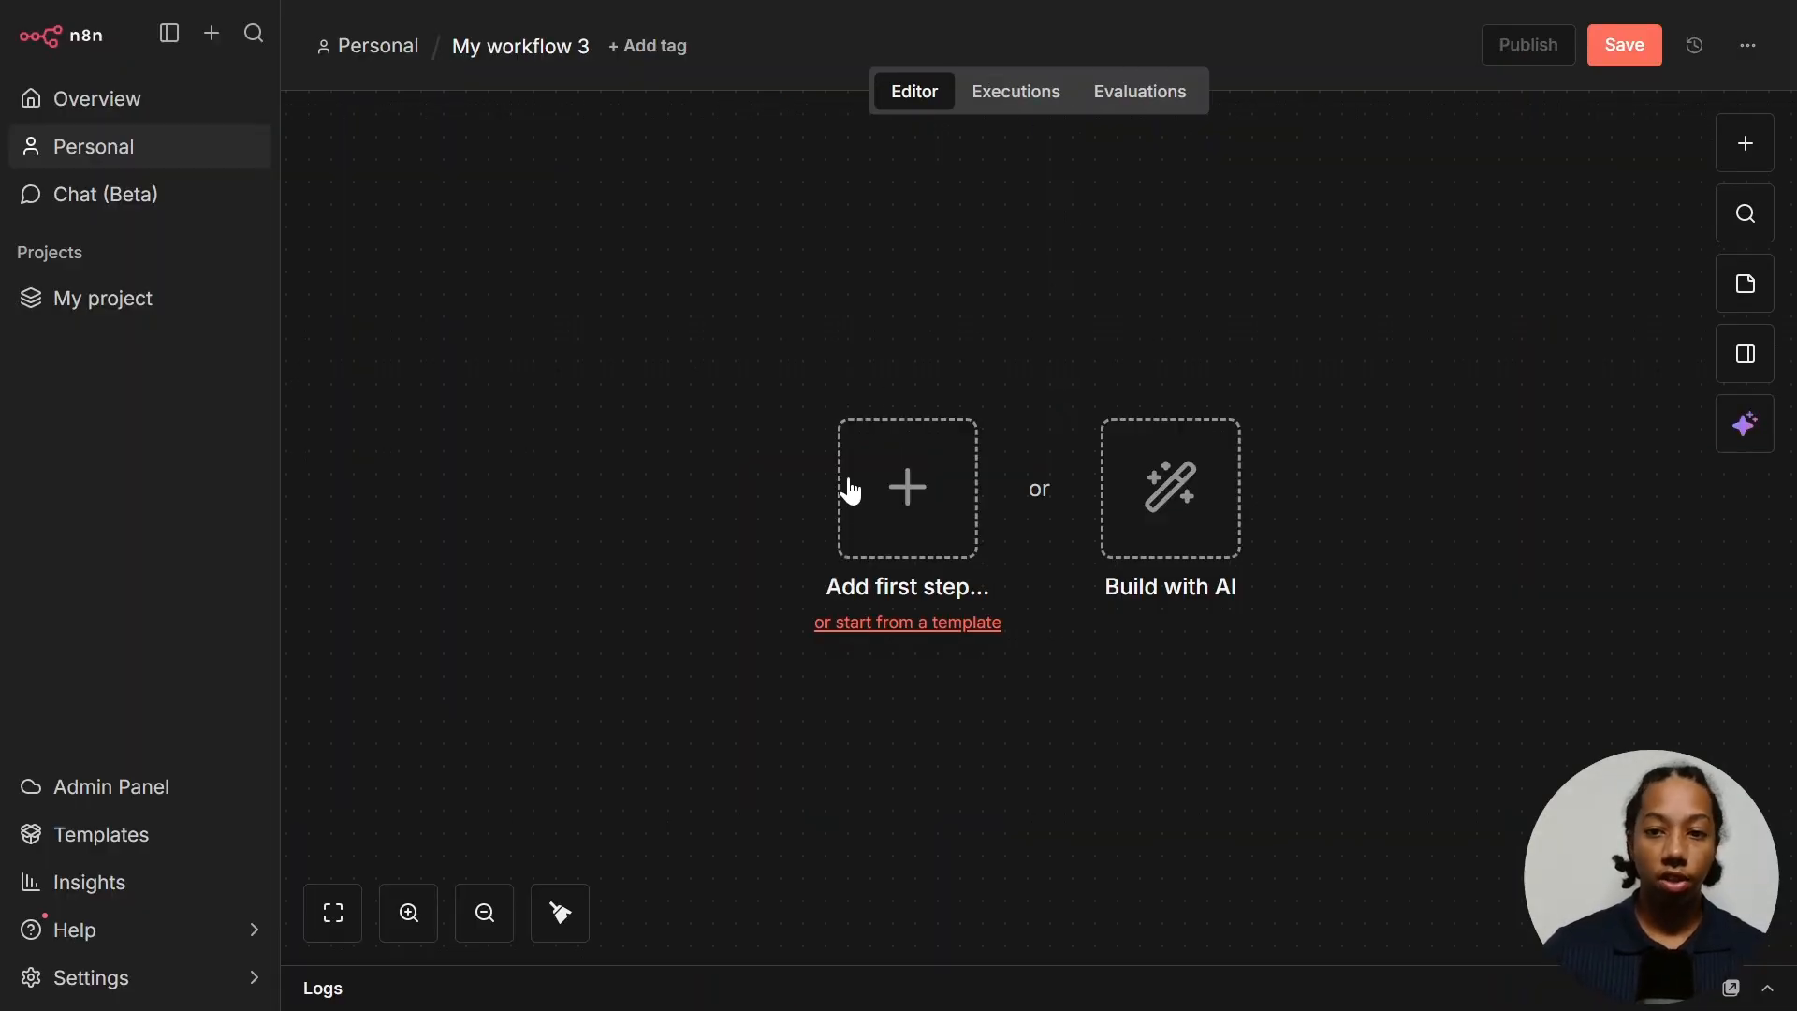
- Start the new workflow with an On form submission trigger
left_click(890, 491)
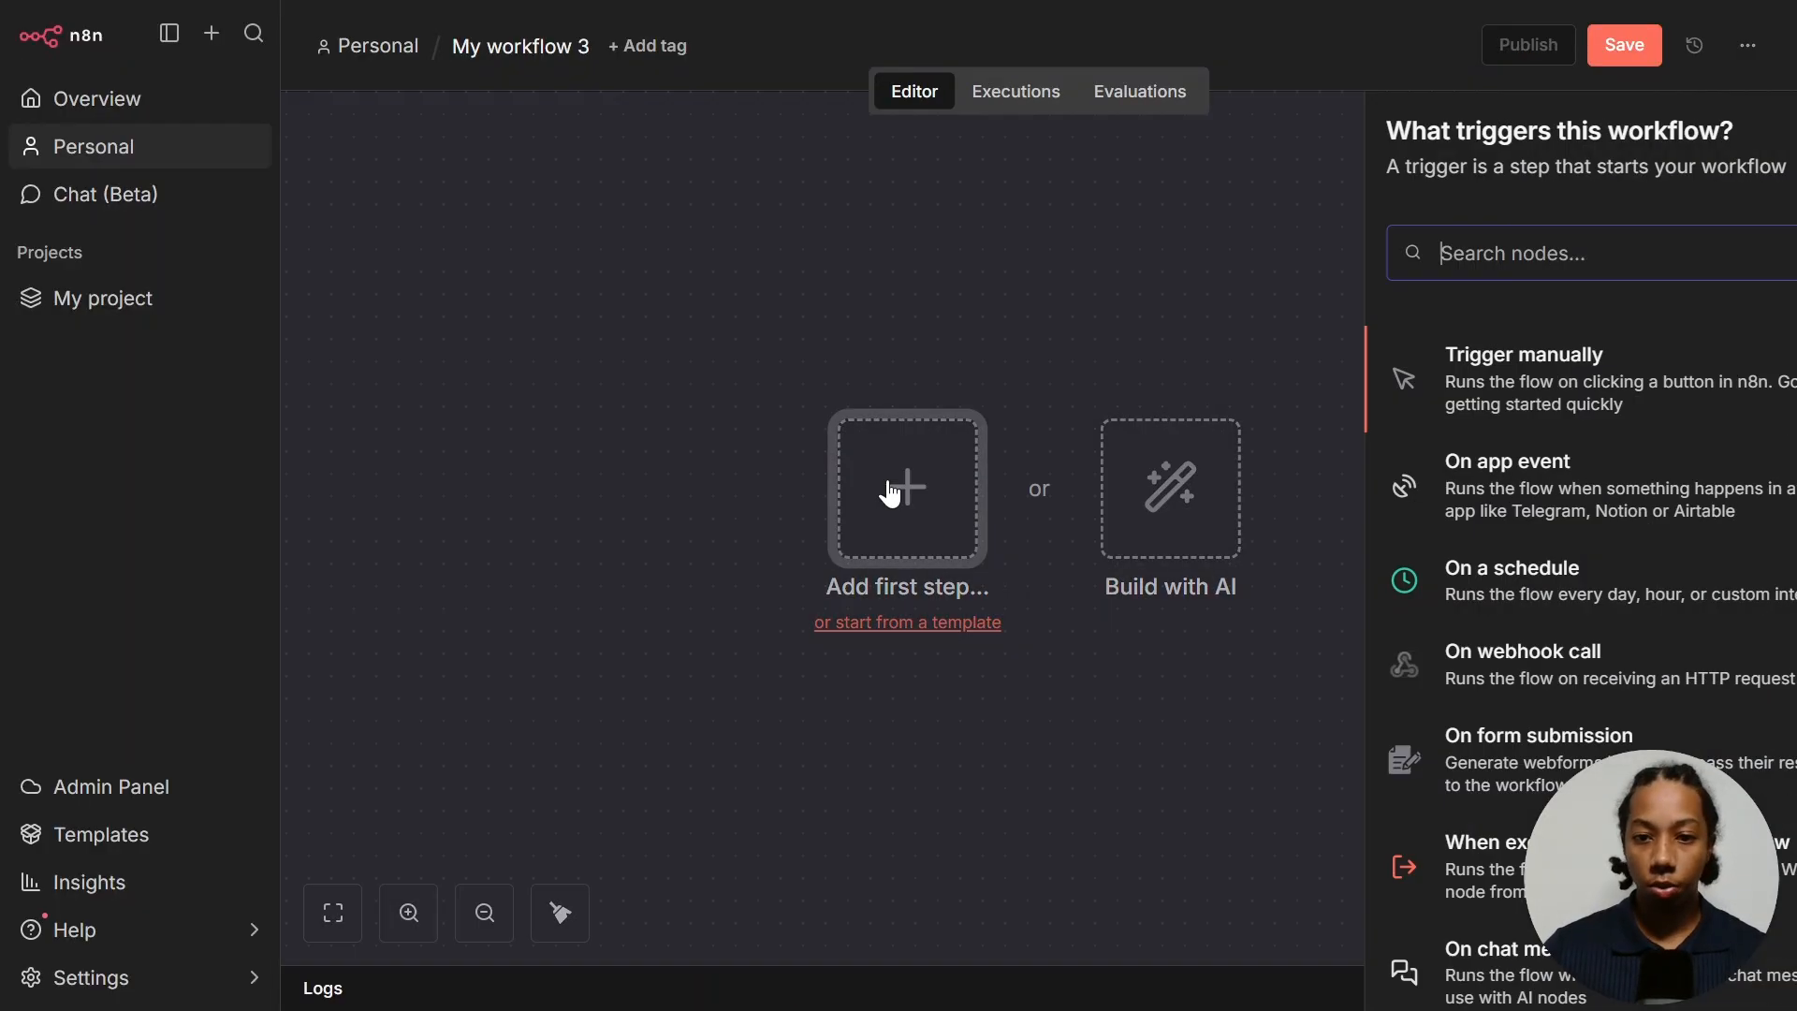
scroll(1498, 655, "down", 2)
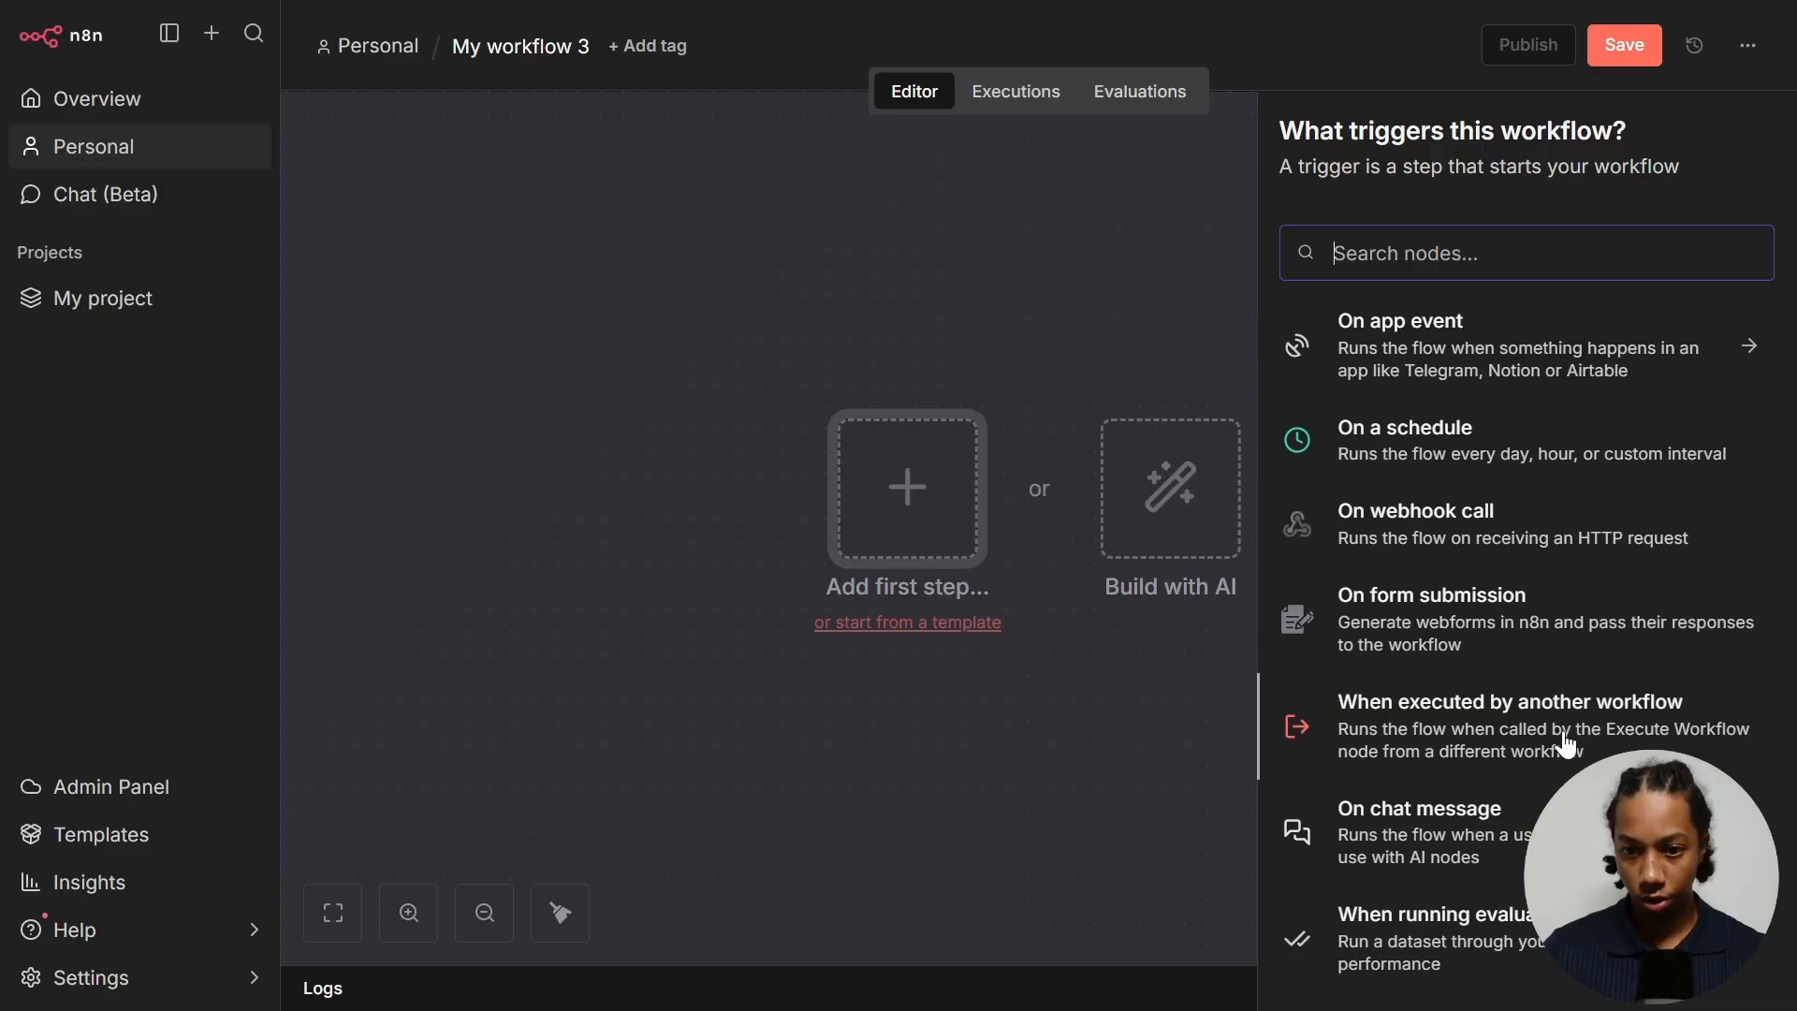
left_click(1536, 614)
- Title the form 'Lead Scraper' with description 'Fill out this form to scrape leads.'
left_click(710, 490)
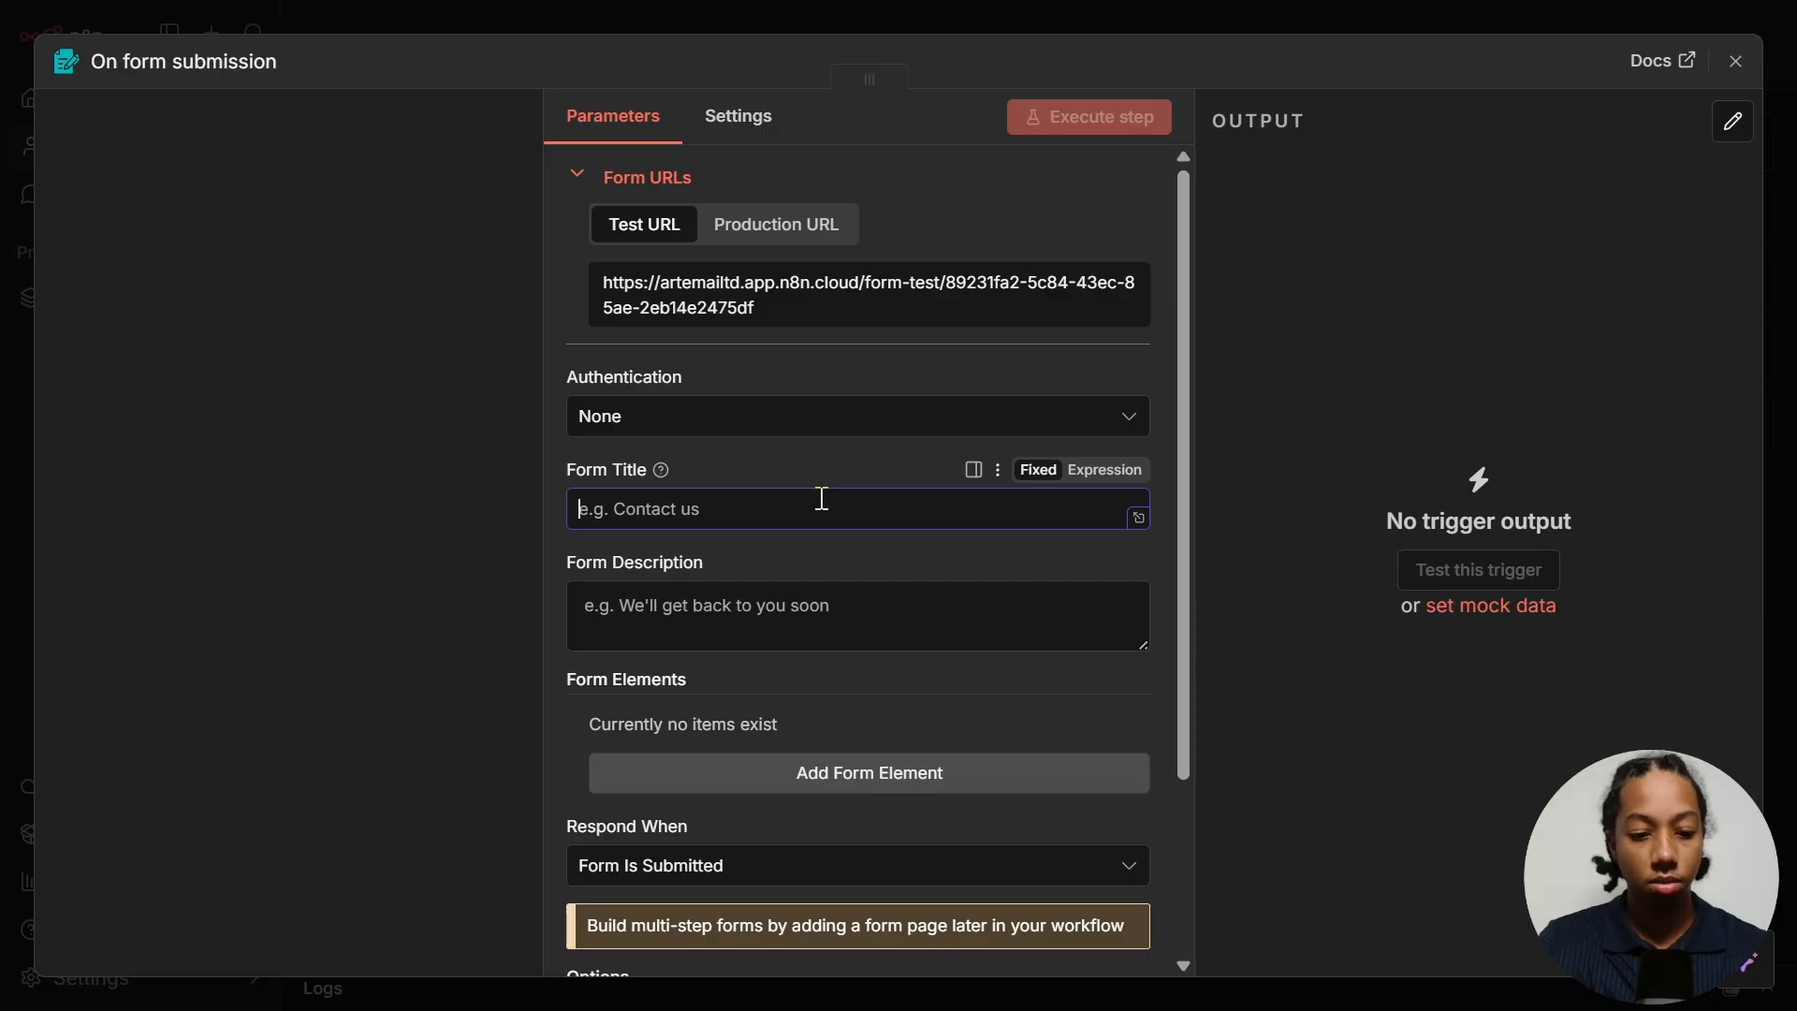
type("Lead Scraper")
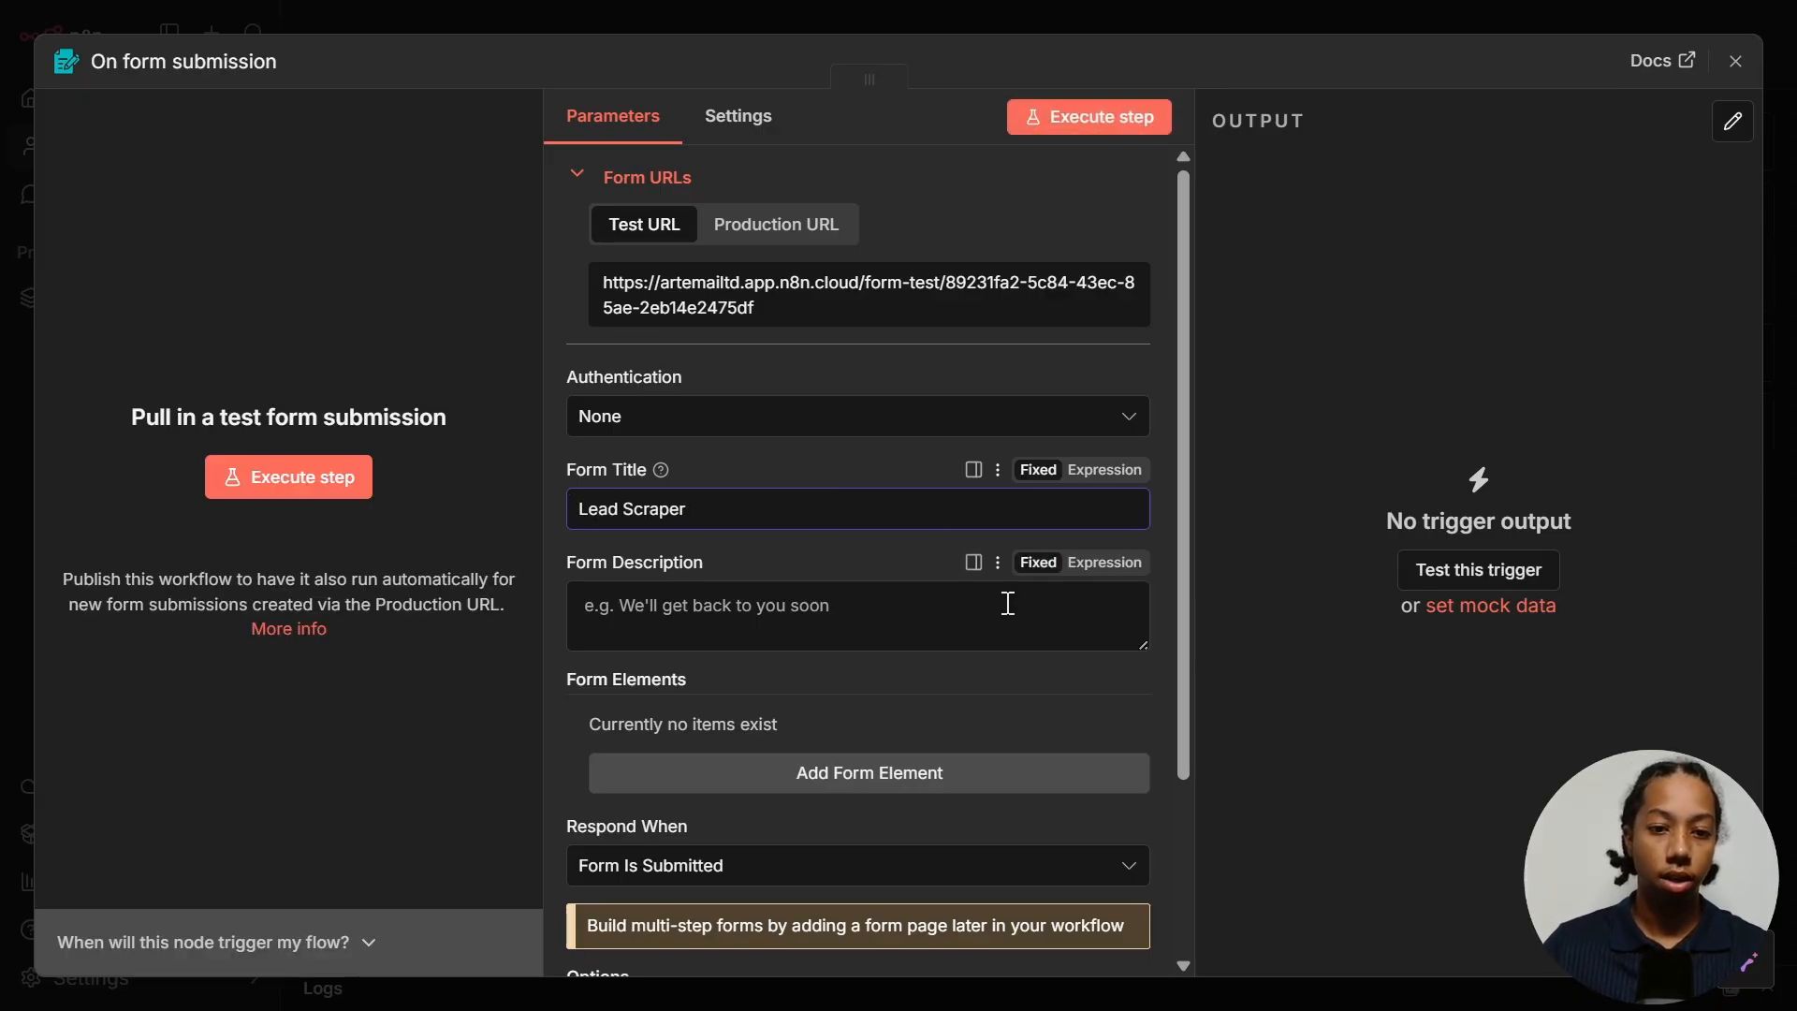
left_click(853, 613)
type("Fill out this form to scrape leads.")
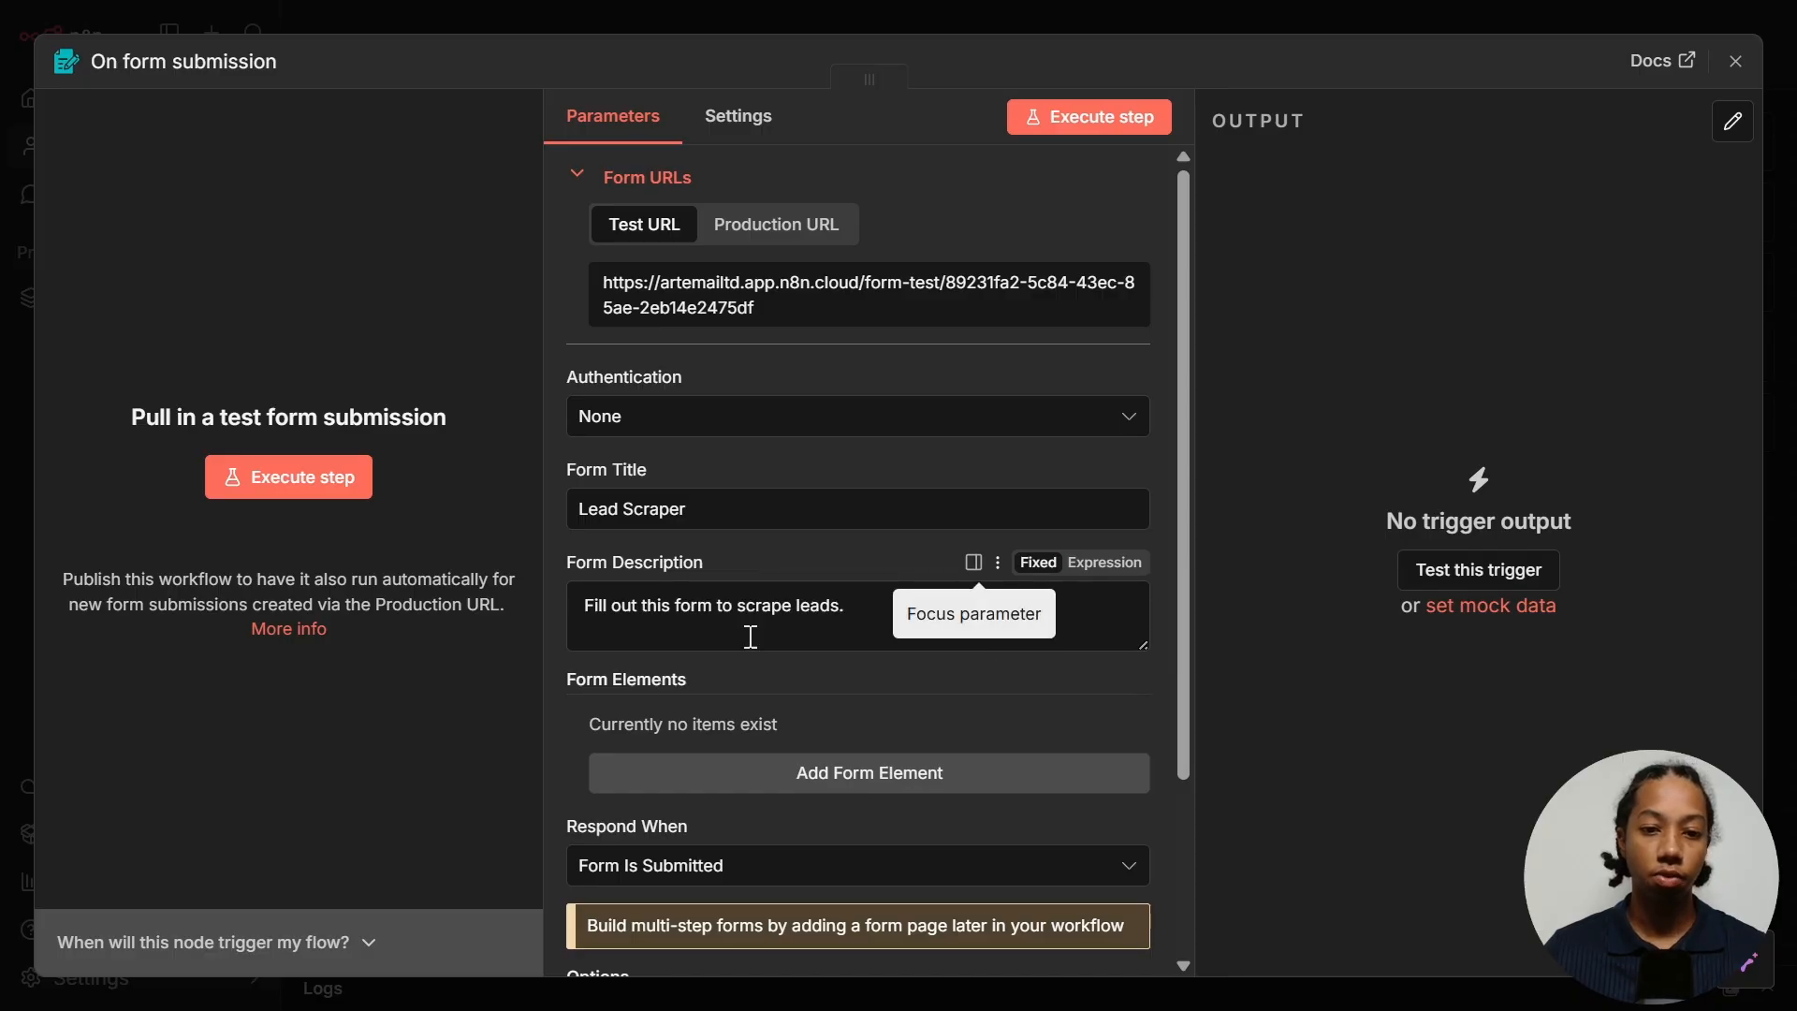
scroll(782, 497, "down", 2)
scroll(782, 497, "down", 1)
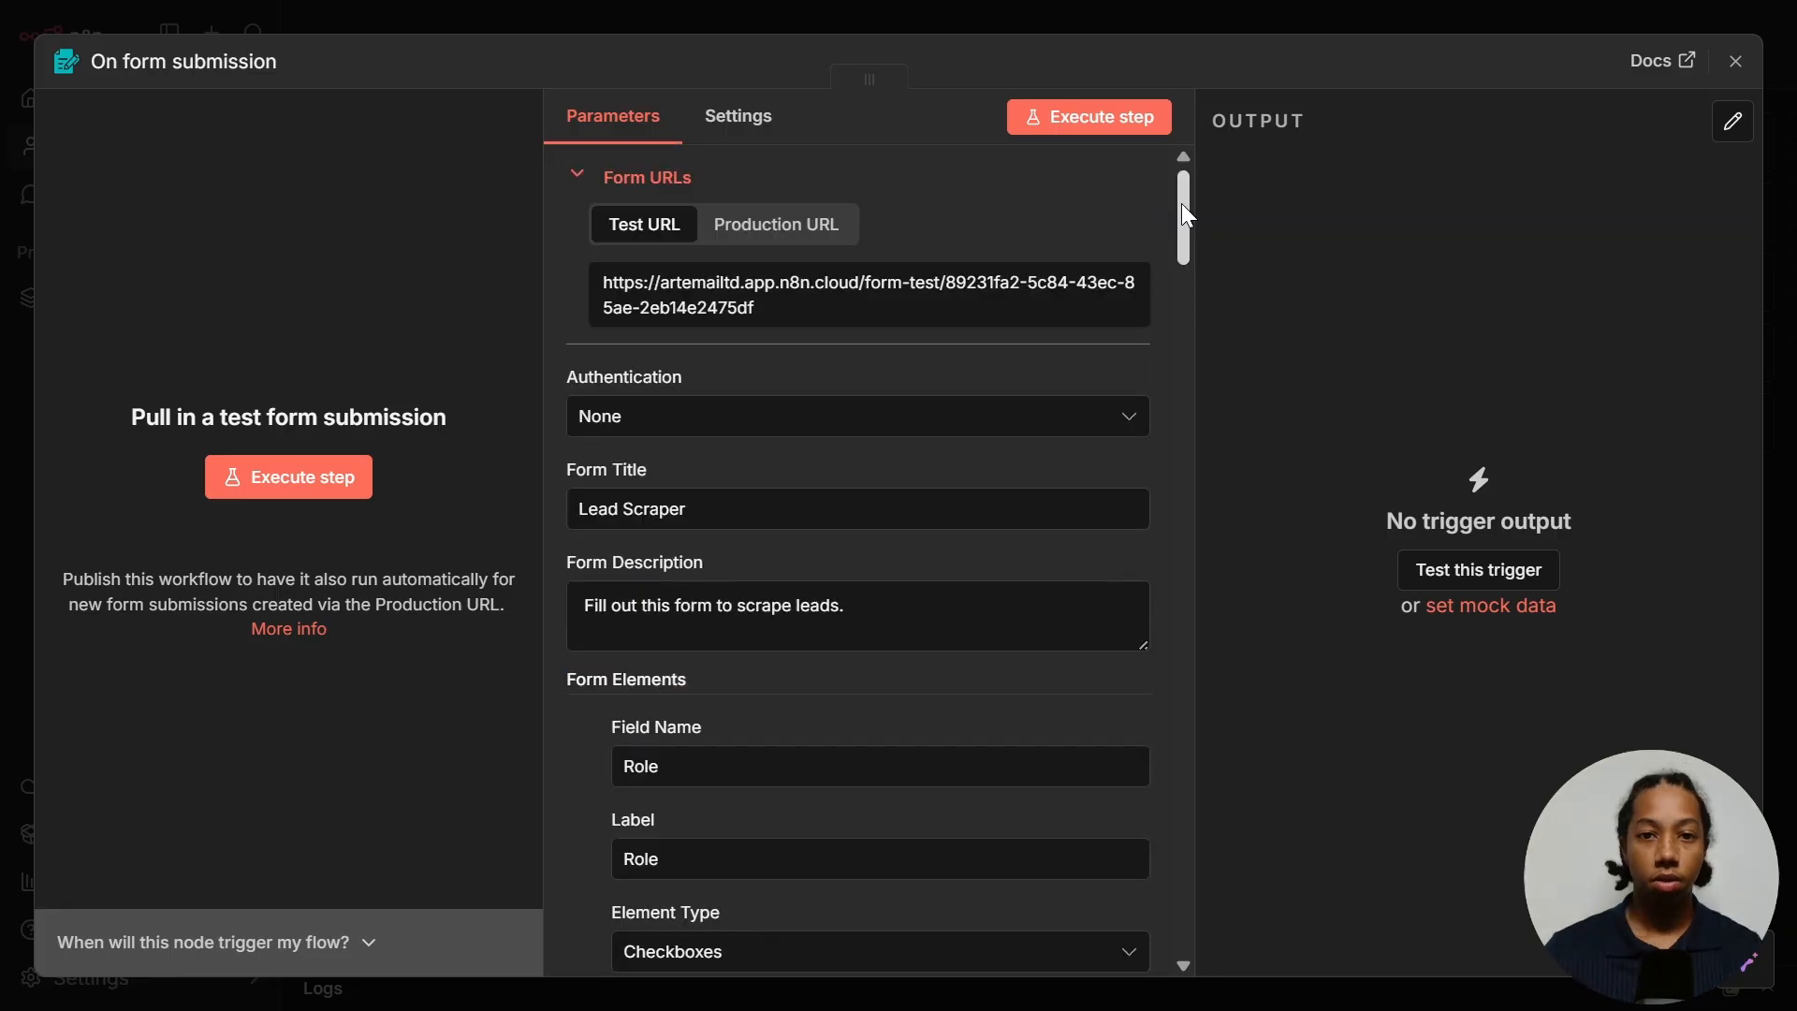
left_click_drag(1183, 213, 1178, 859)
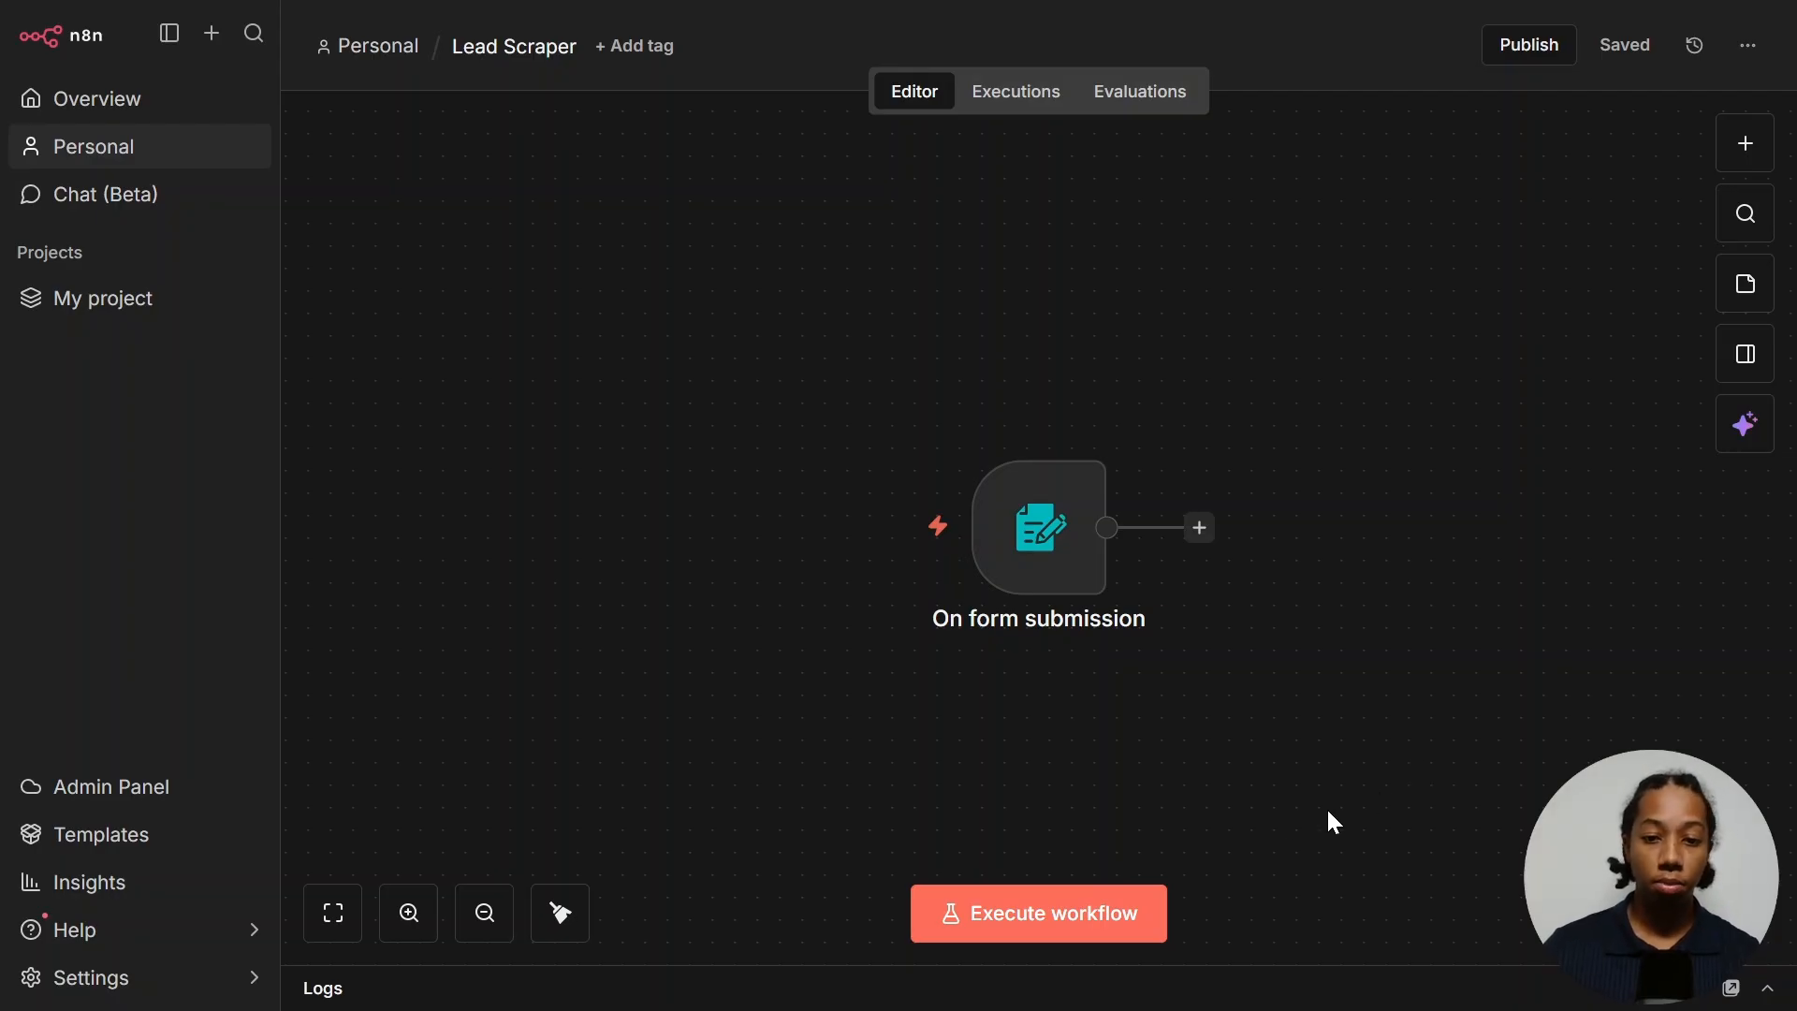
- Execute the workflow and tick Founder, Director, Partner, Executive with company size 10-20 on the test form
left_click(1046, 913)
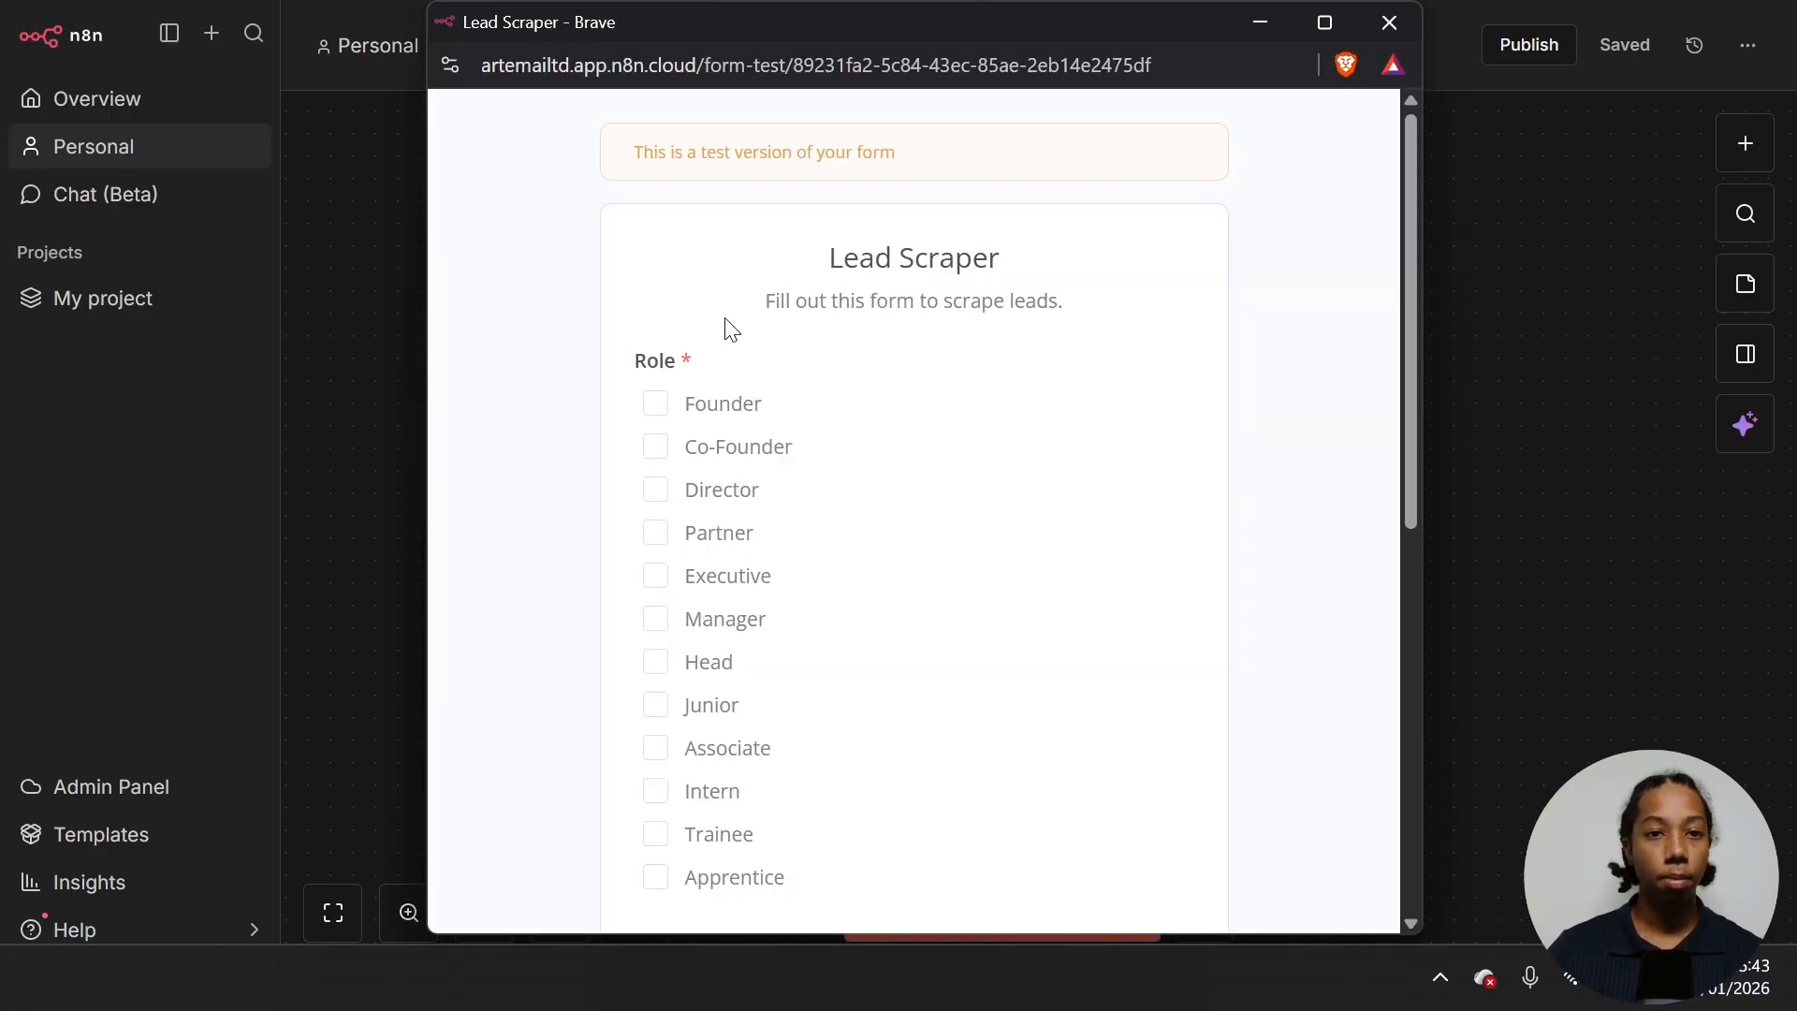
left_click(734, 426)
left_click(711, 496)
left_click(706, 536)
left_click(702, 579)
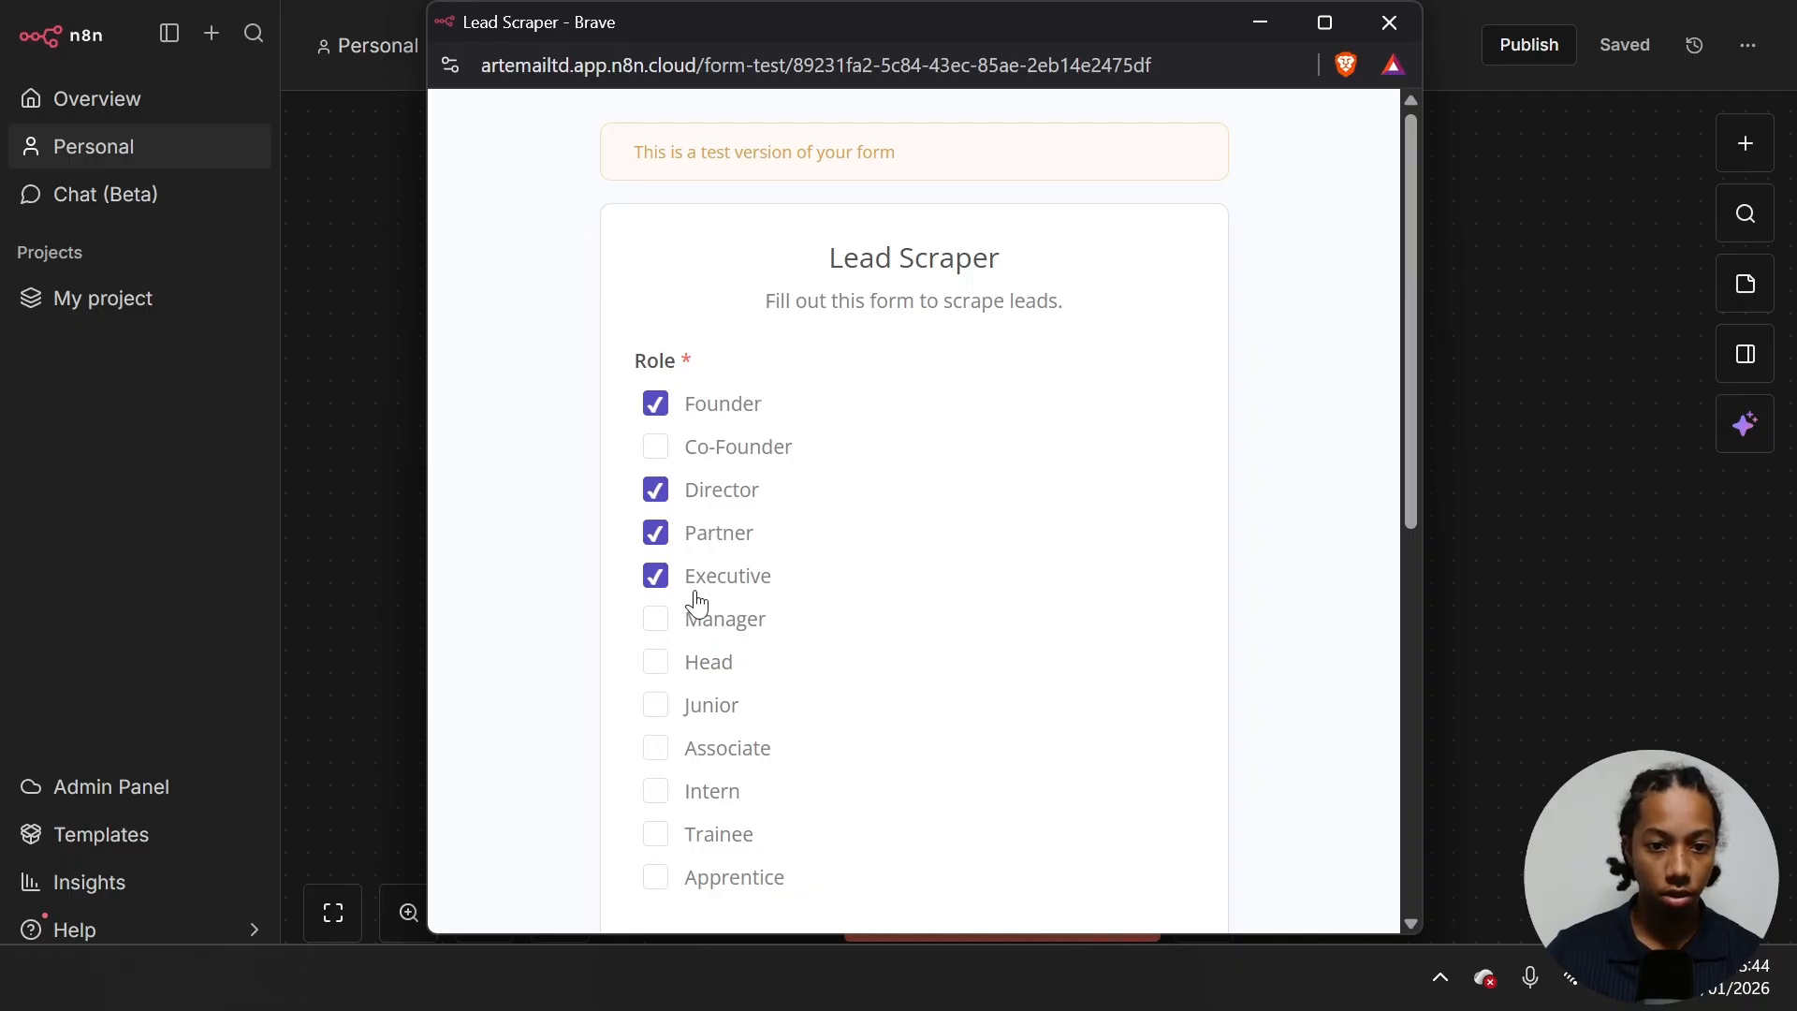
scroll(697, 599, "down", 3)
scroll(697, 600, "down", 3)
left_click(788, 464)
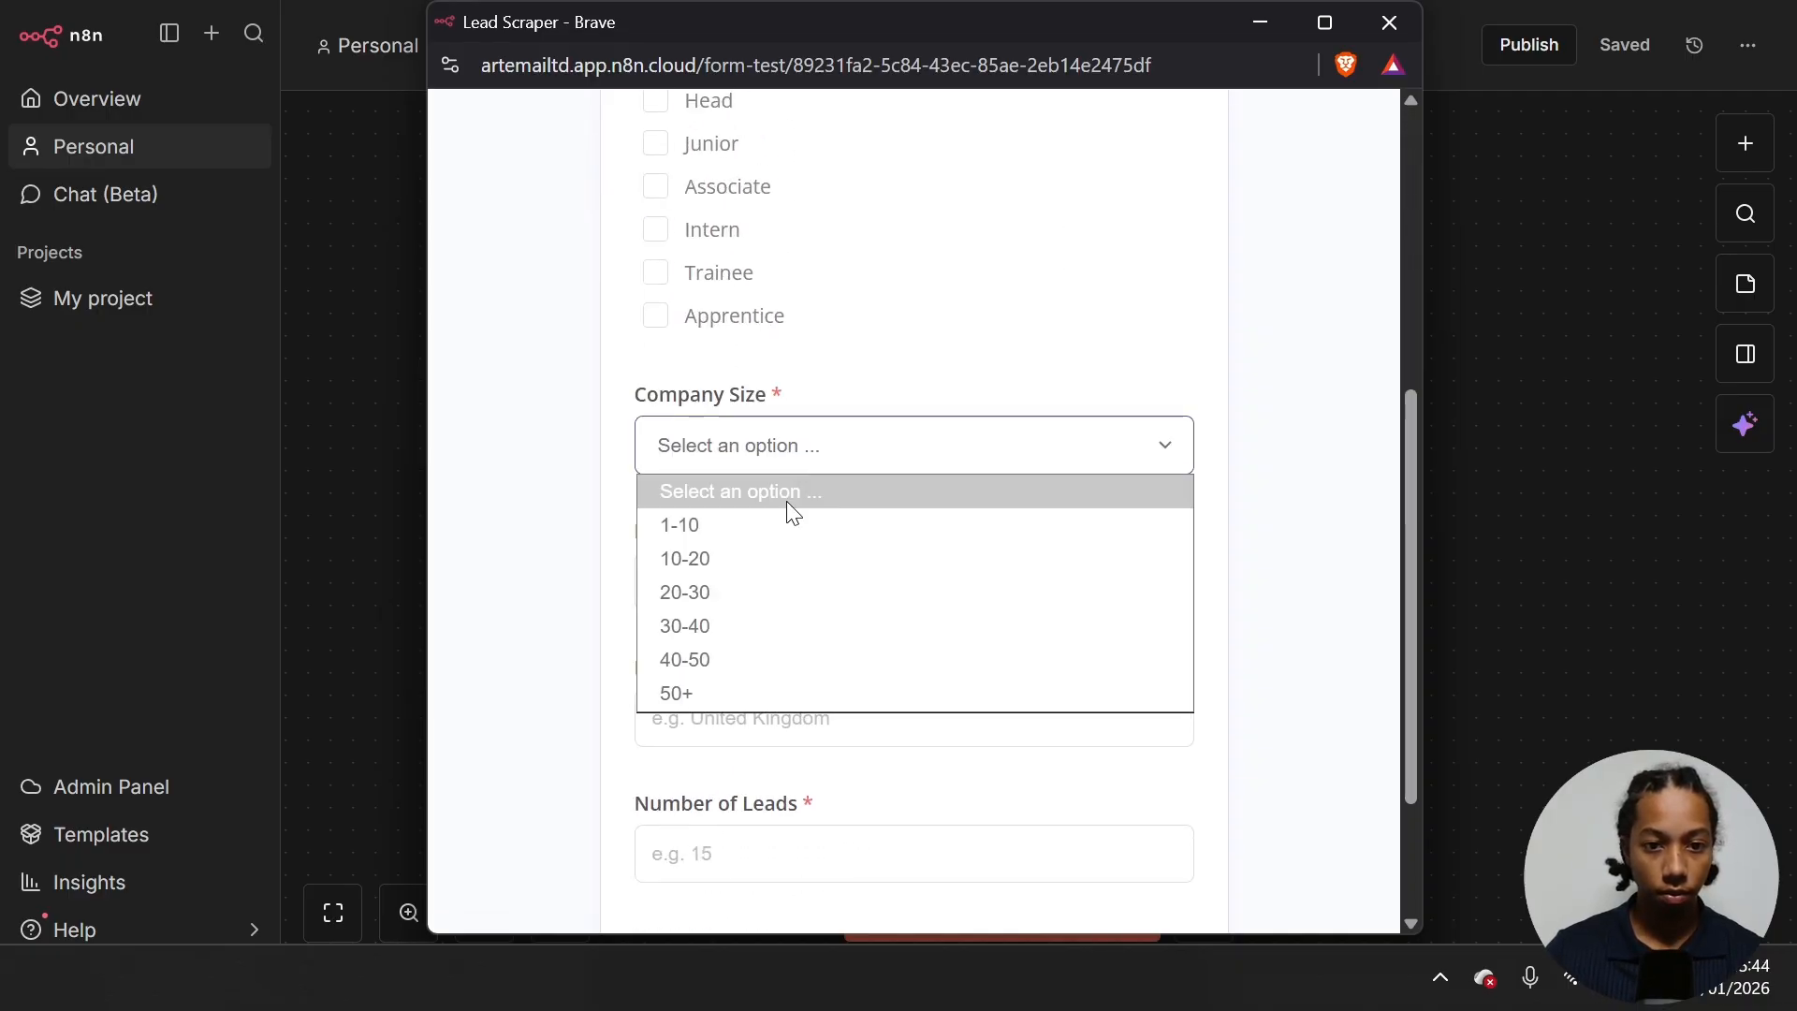
left_click(773, 552)
- Enter Real Estate, United Kingdom and 5 leads, submit, and check the trigger's captured output
left_click(770, 574)
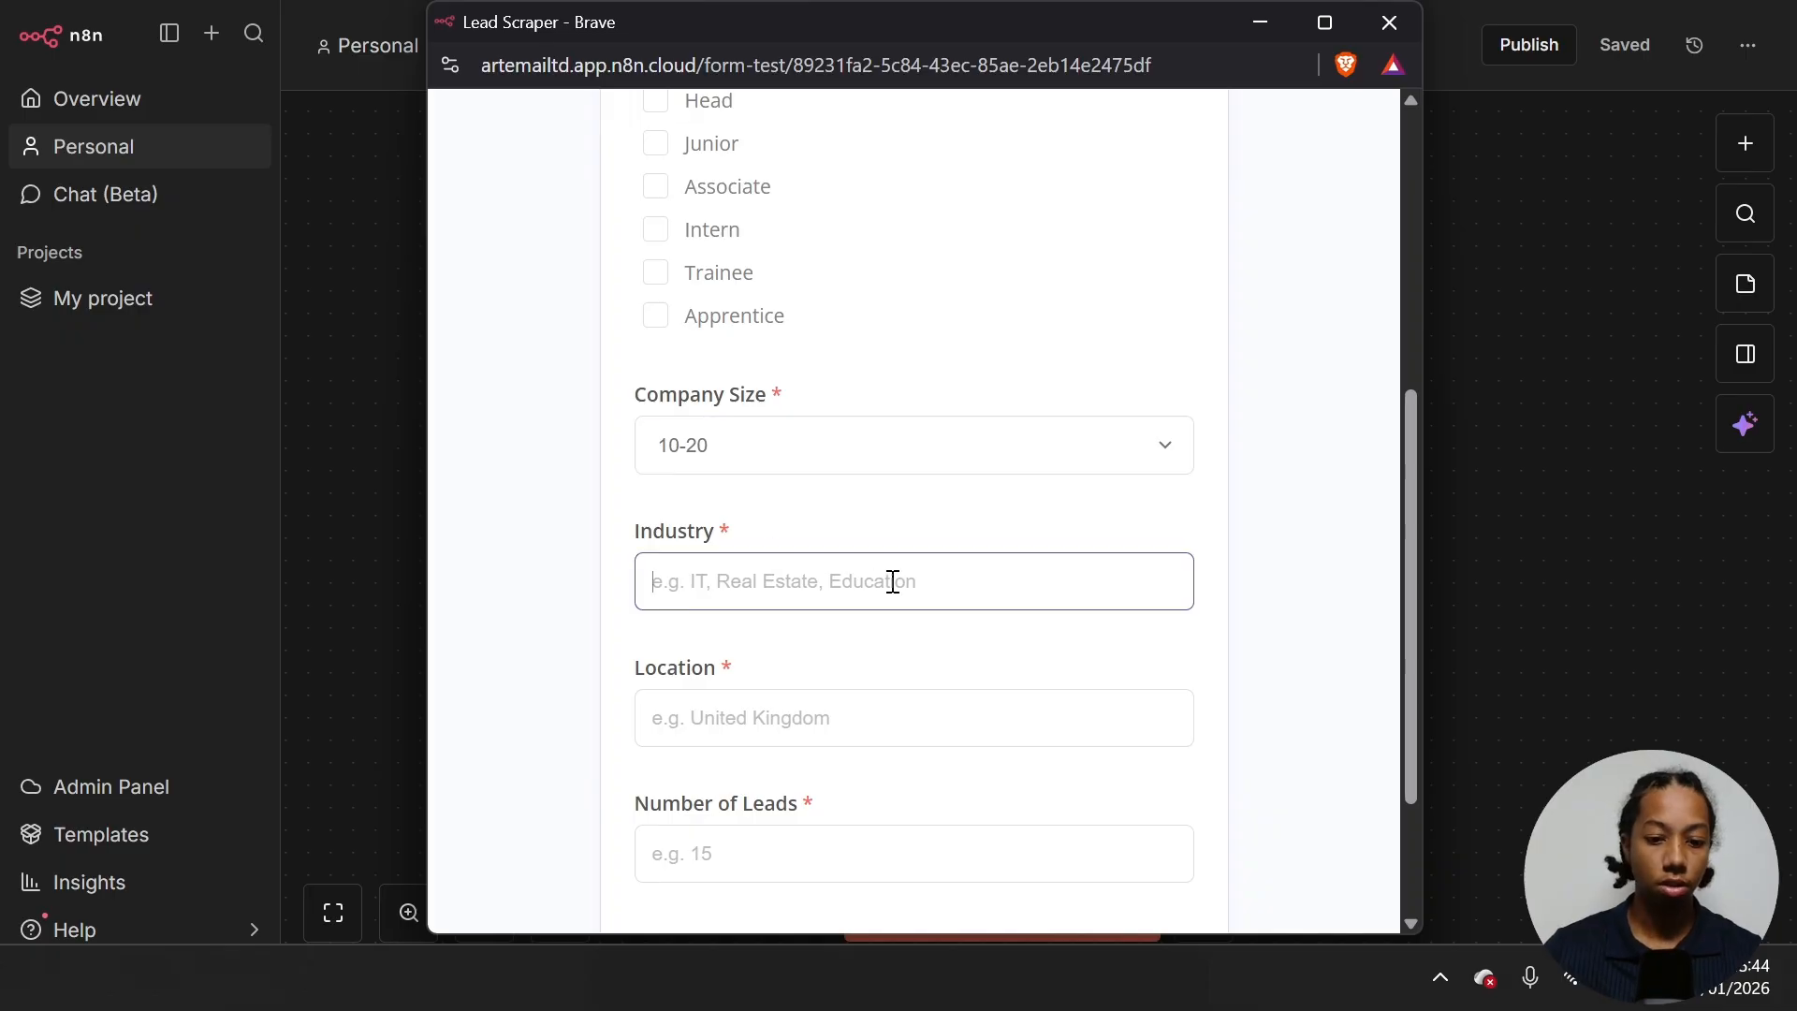
type("Real")
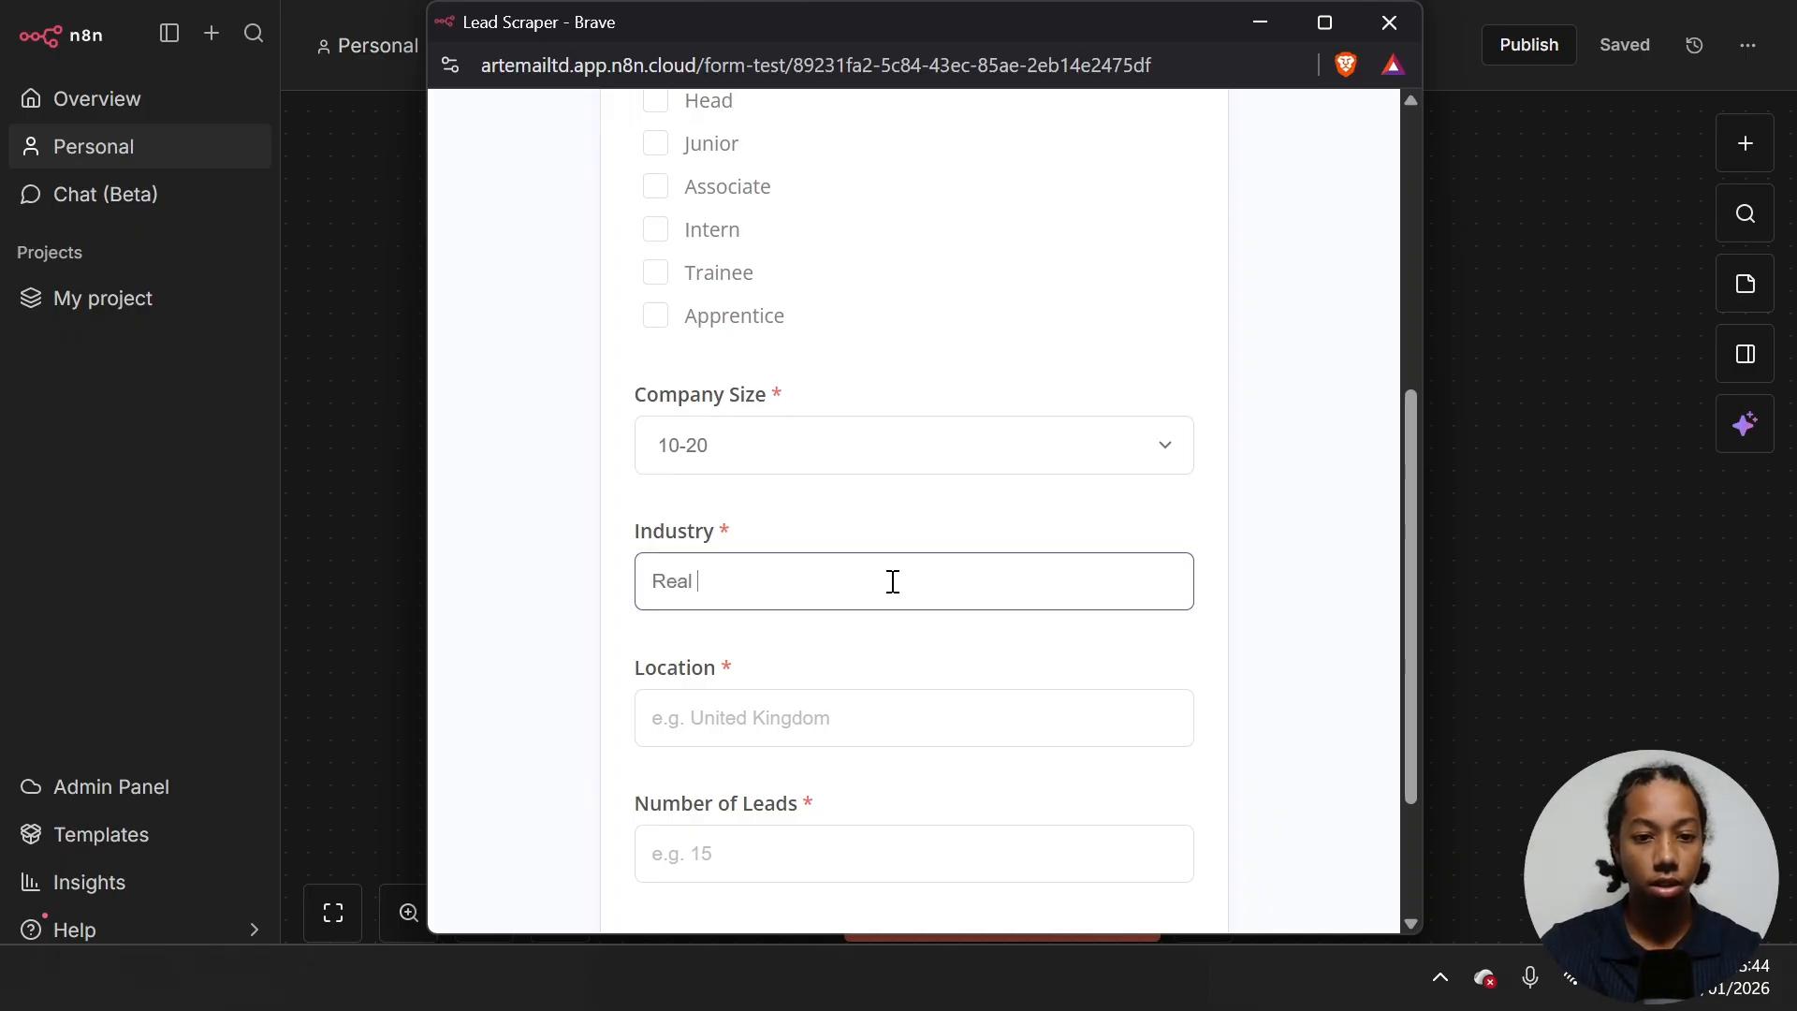
type(" Estar")
key("BackSpace")
type("te")
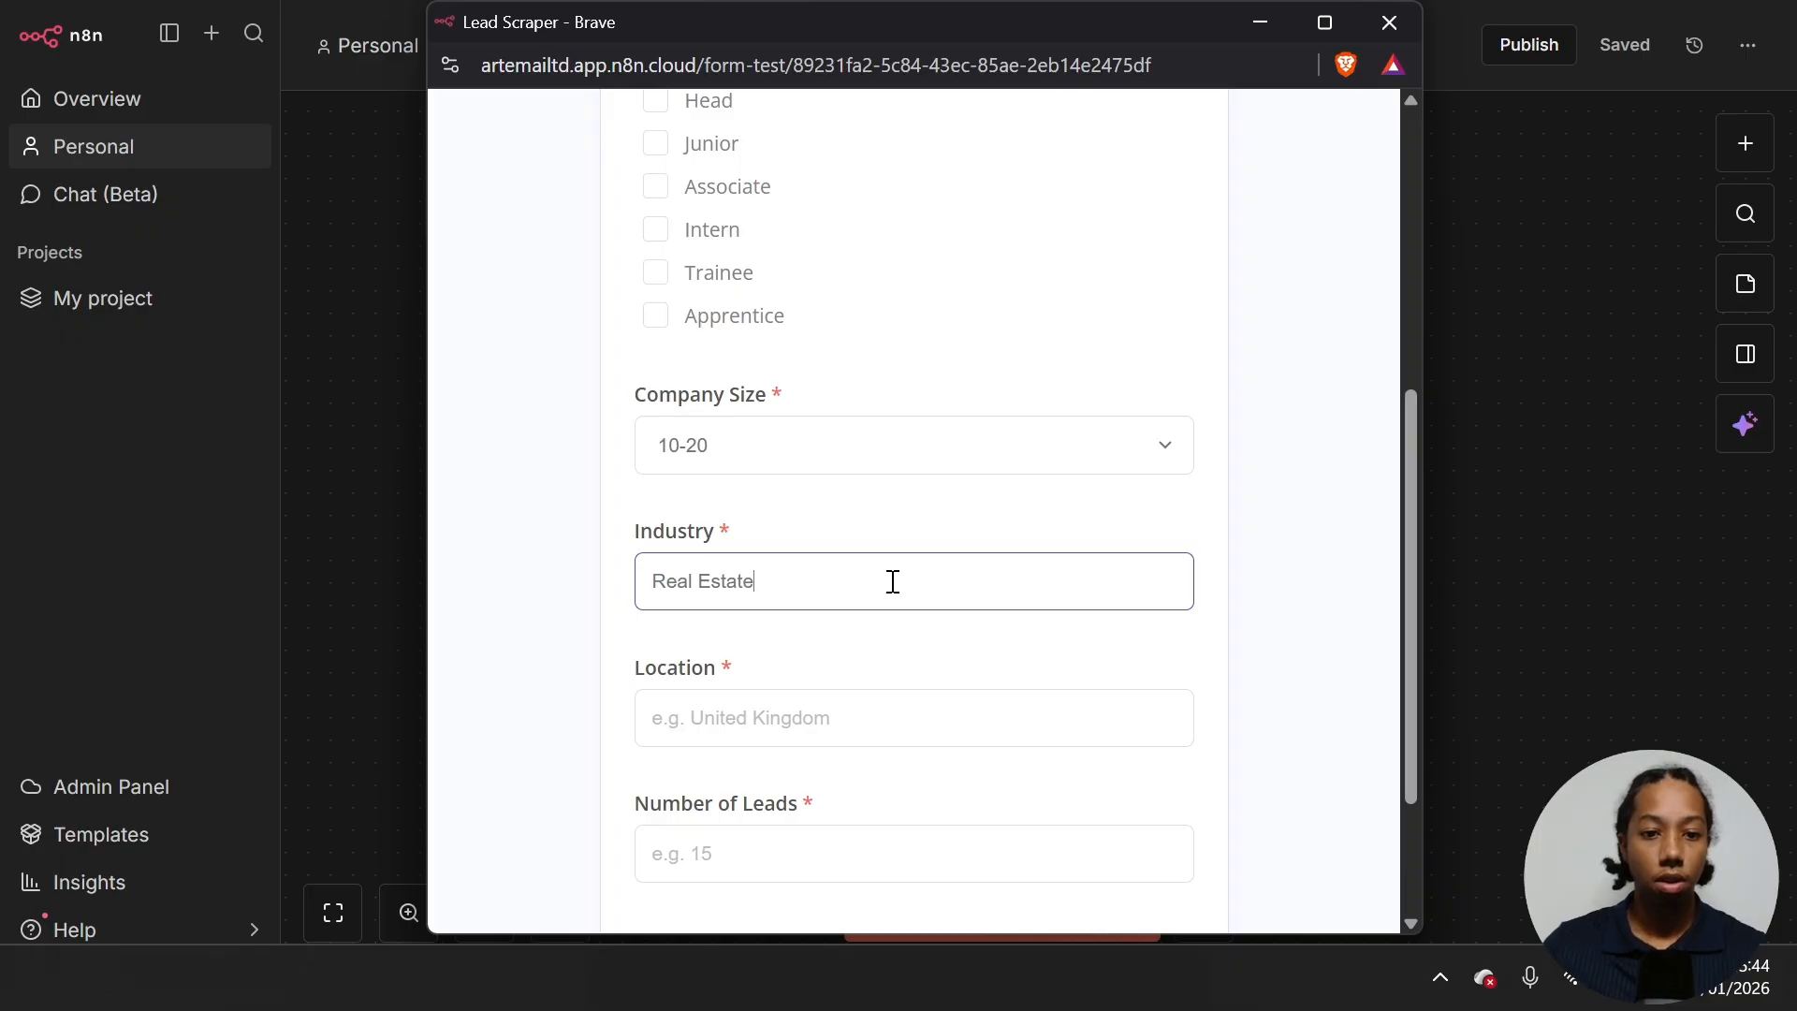
left_click(827, 702)
scroll(838, 614, "down", 2)
type("U")
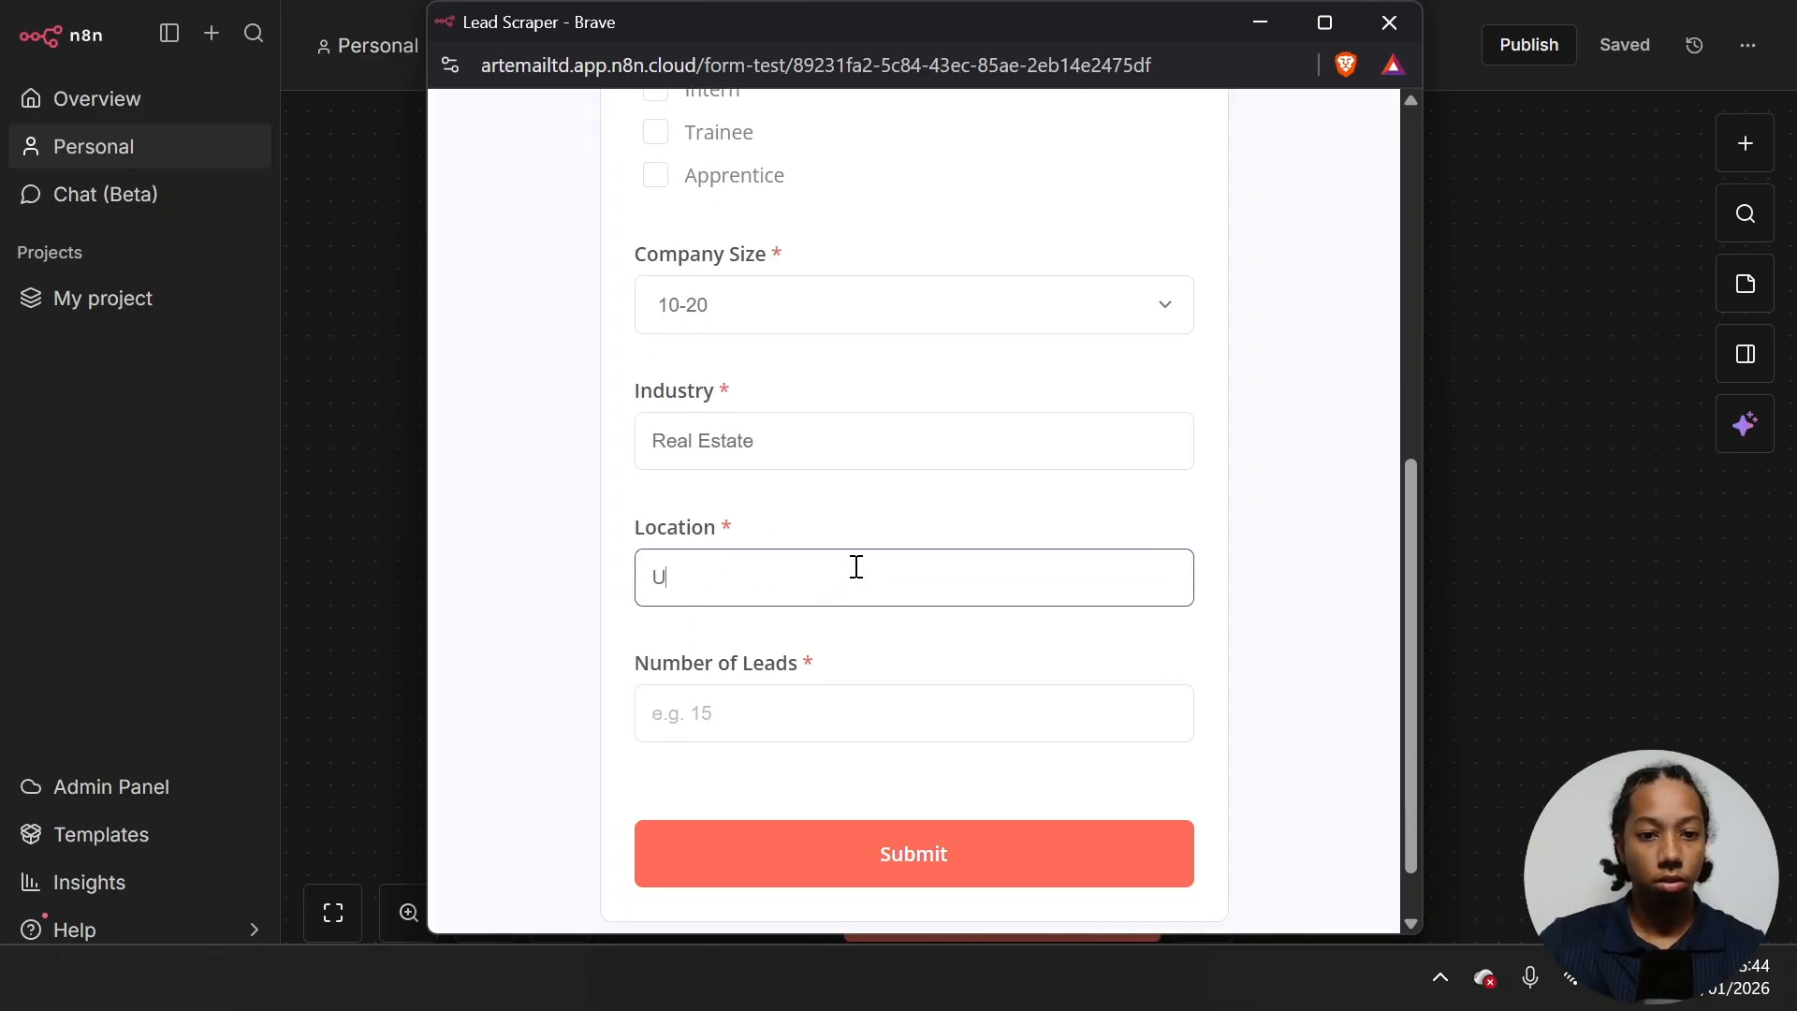
type("nited Ki")
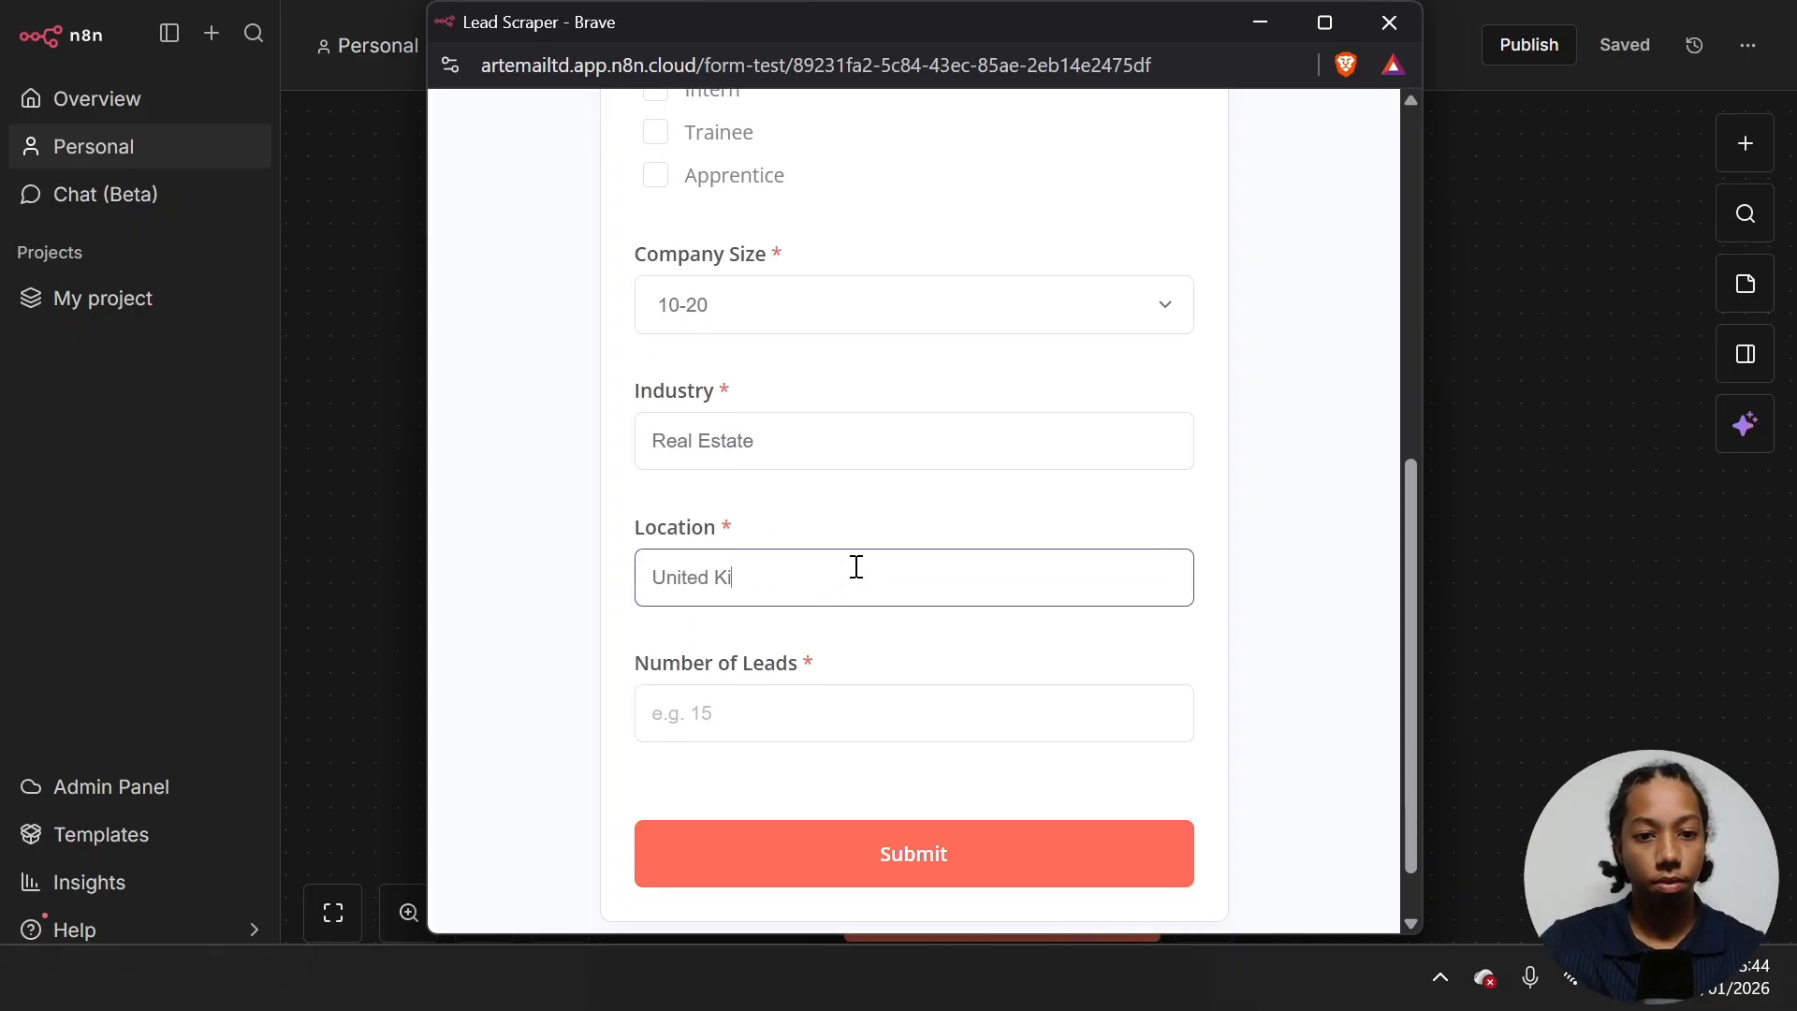
type("ngdom")
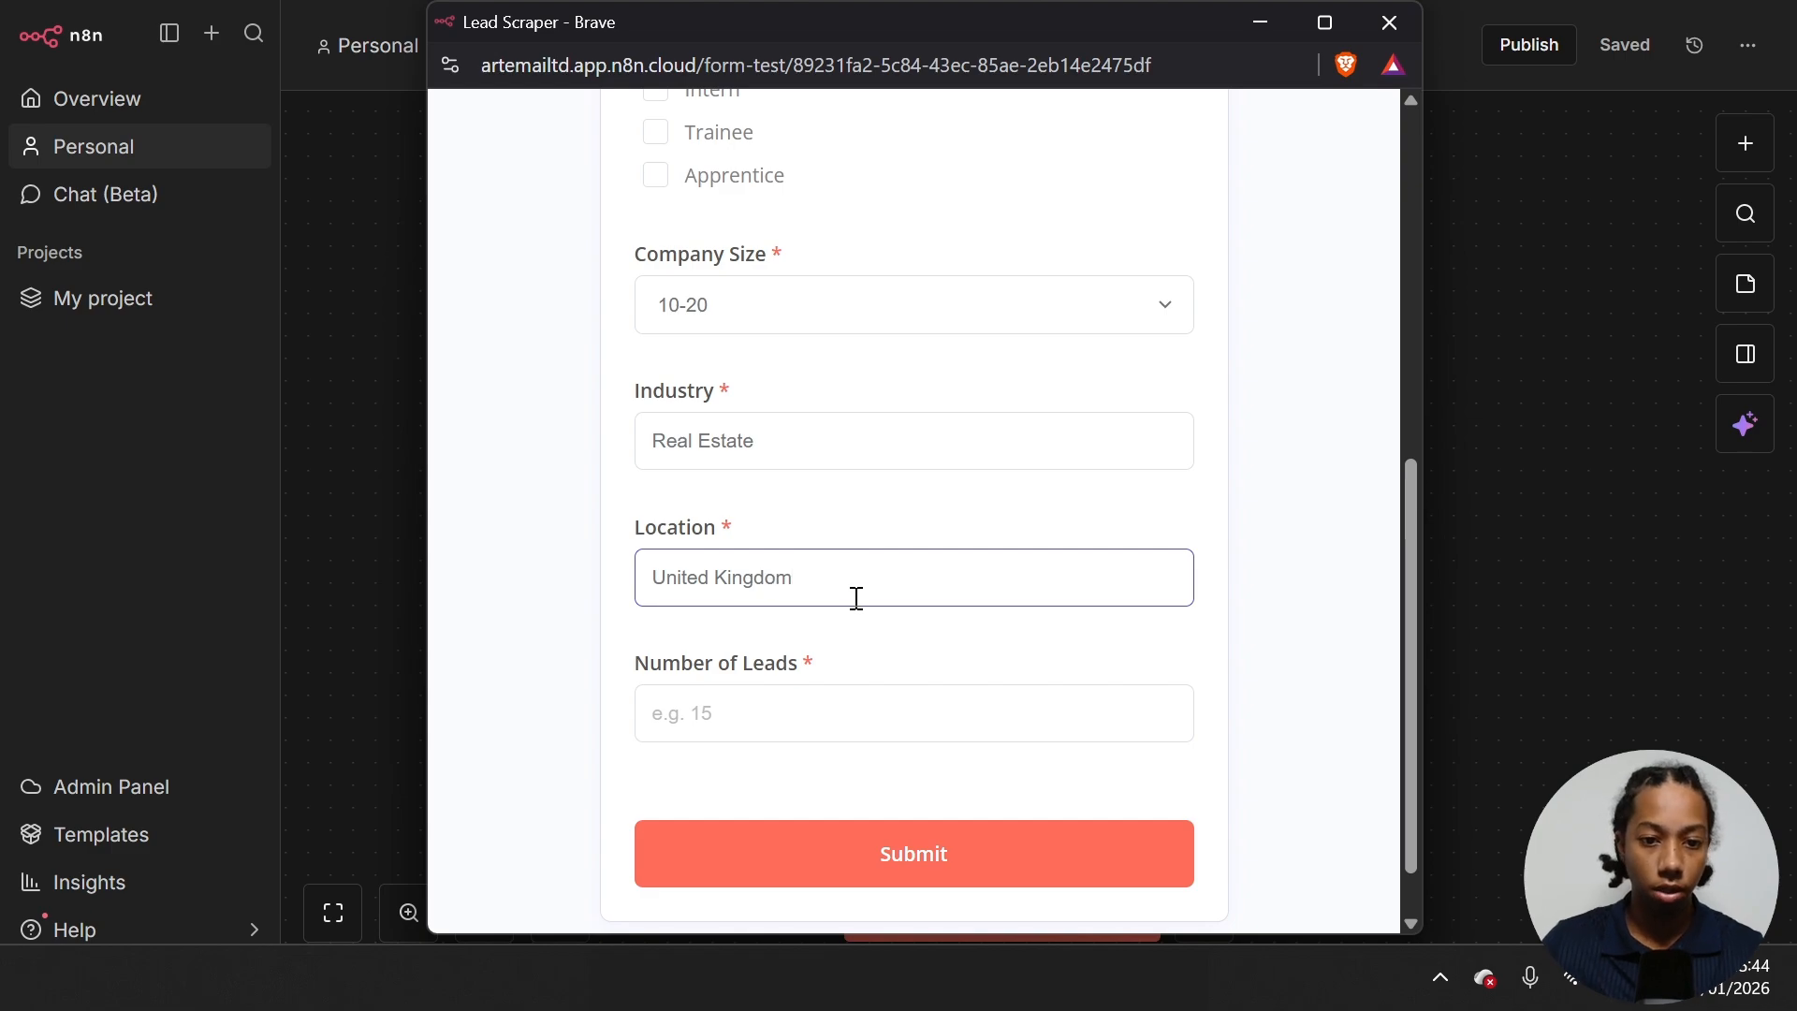
left_click(847, 695)
type("5")
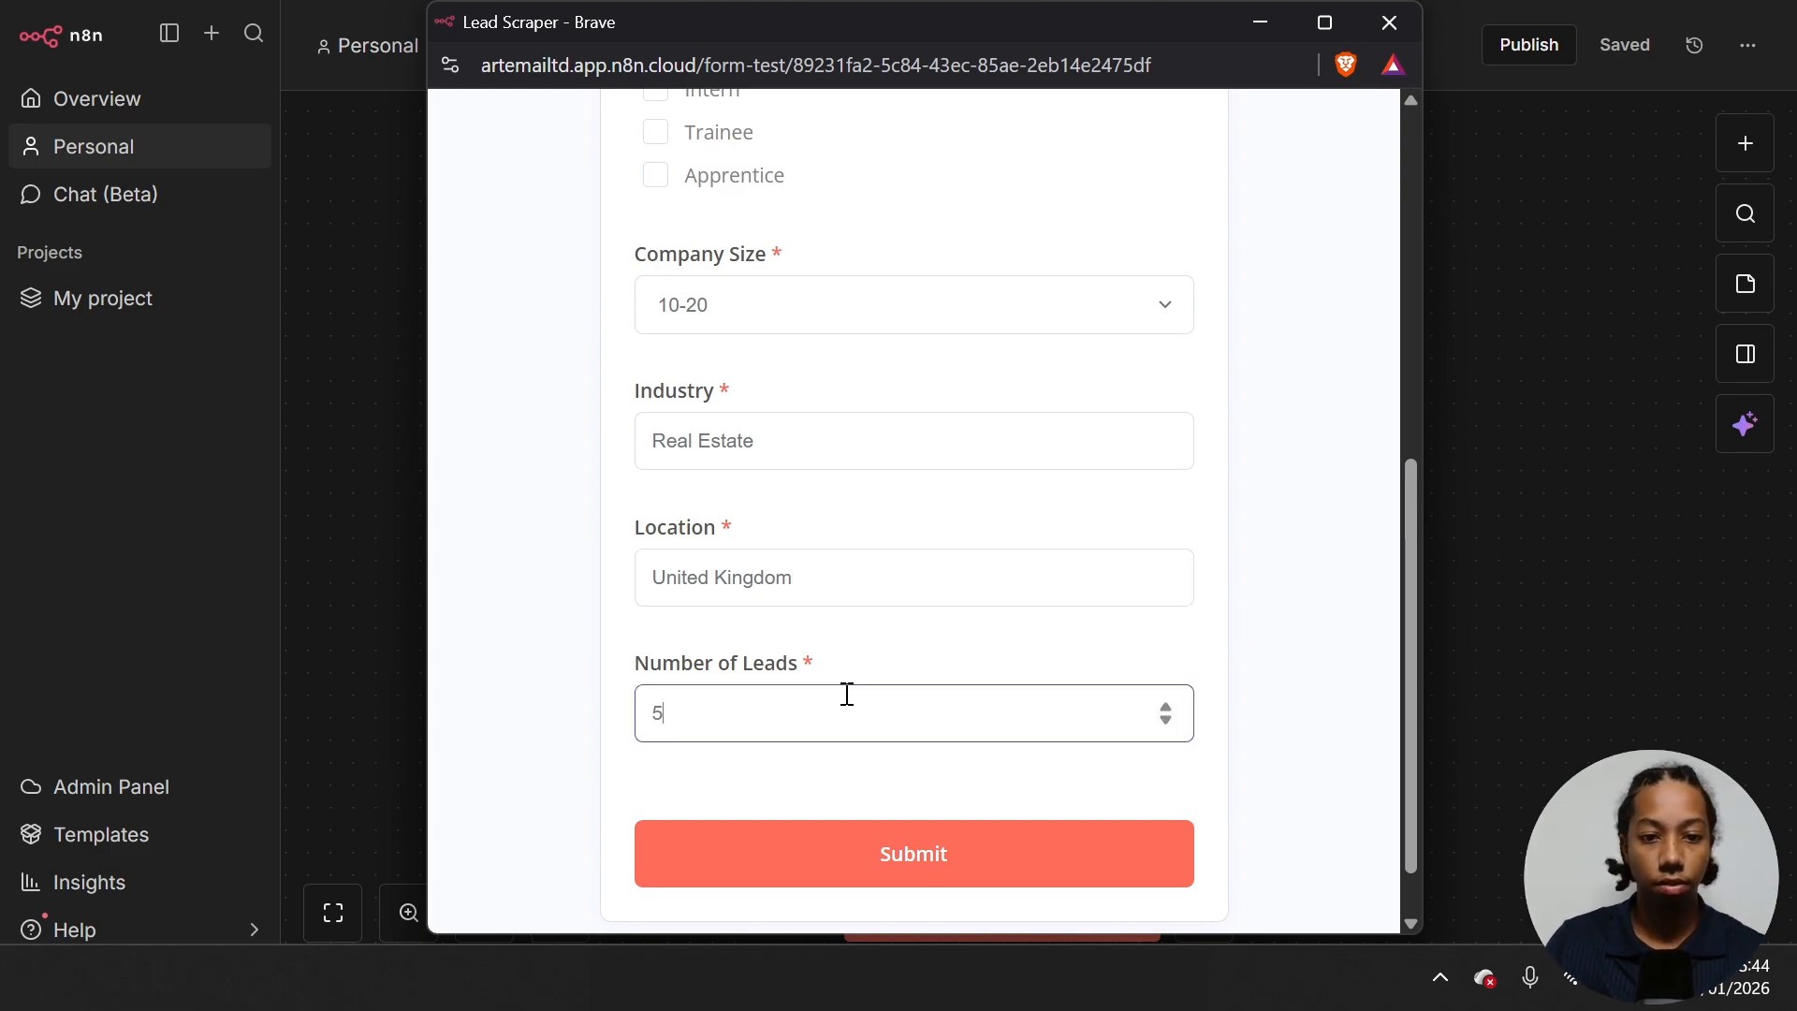
left_click(926, 855)
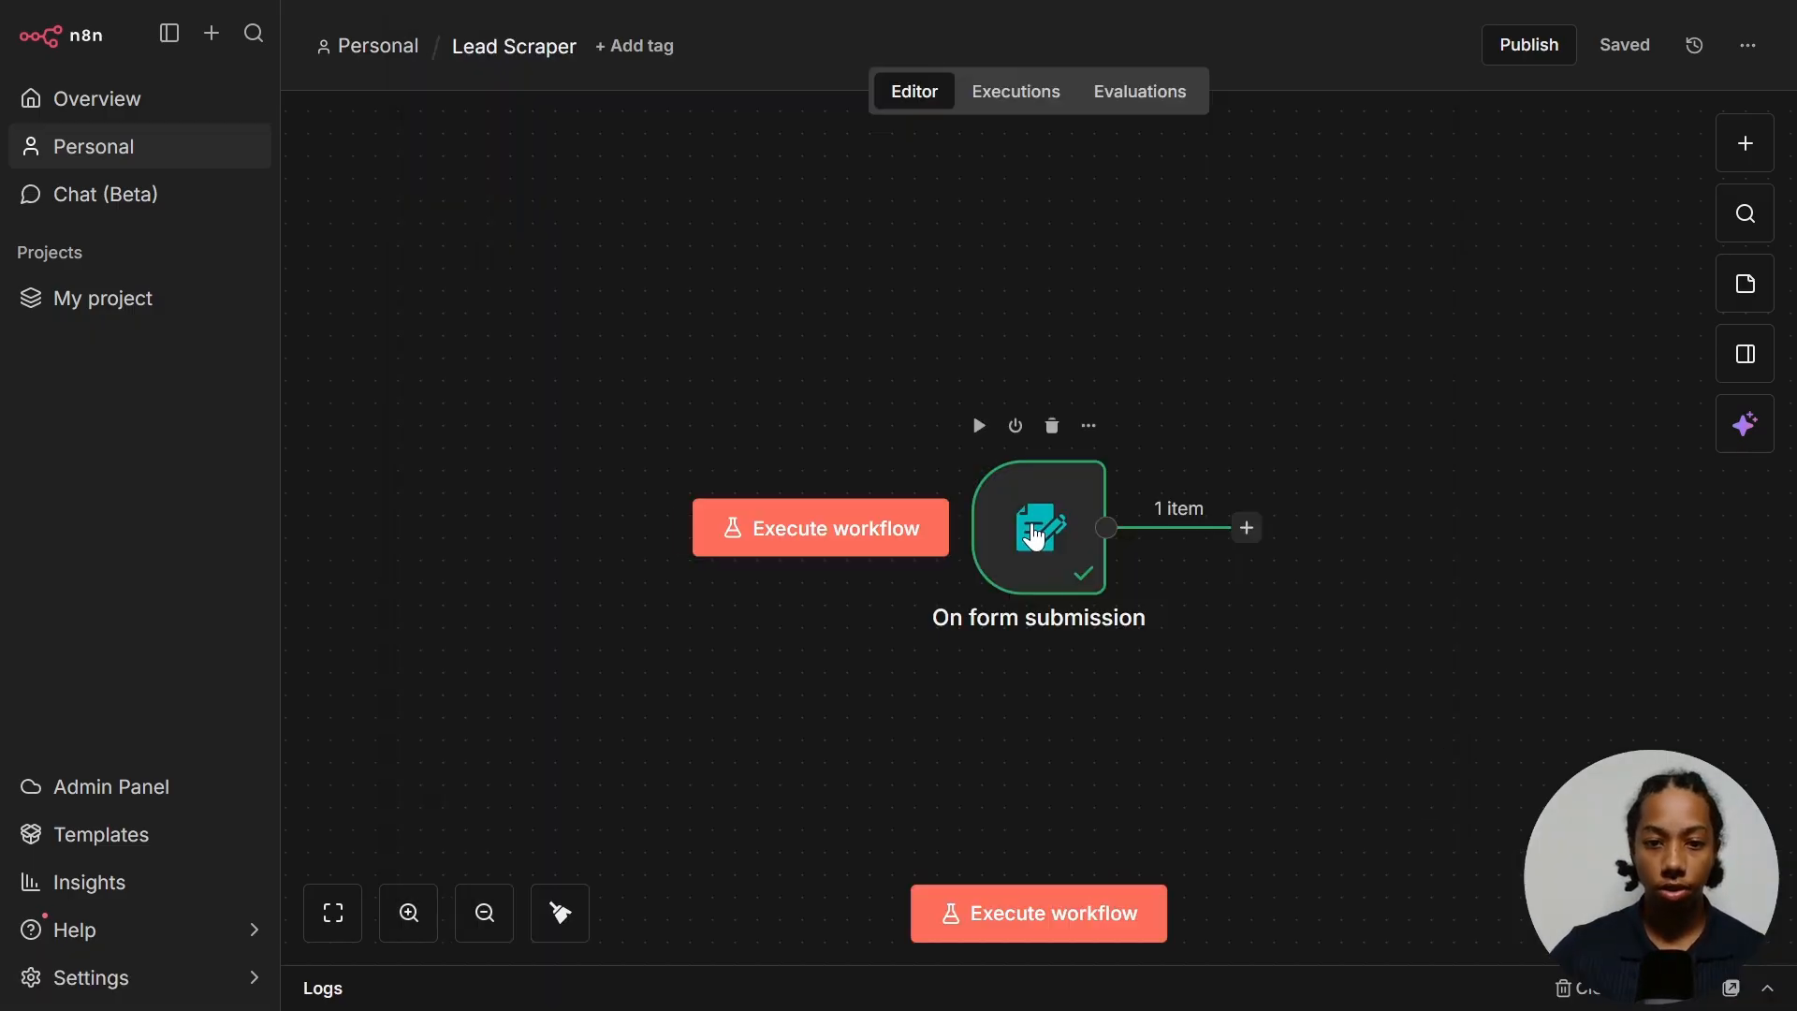
double_click(1034, 537)
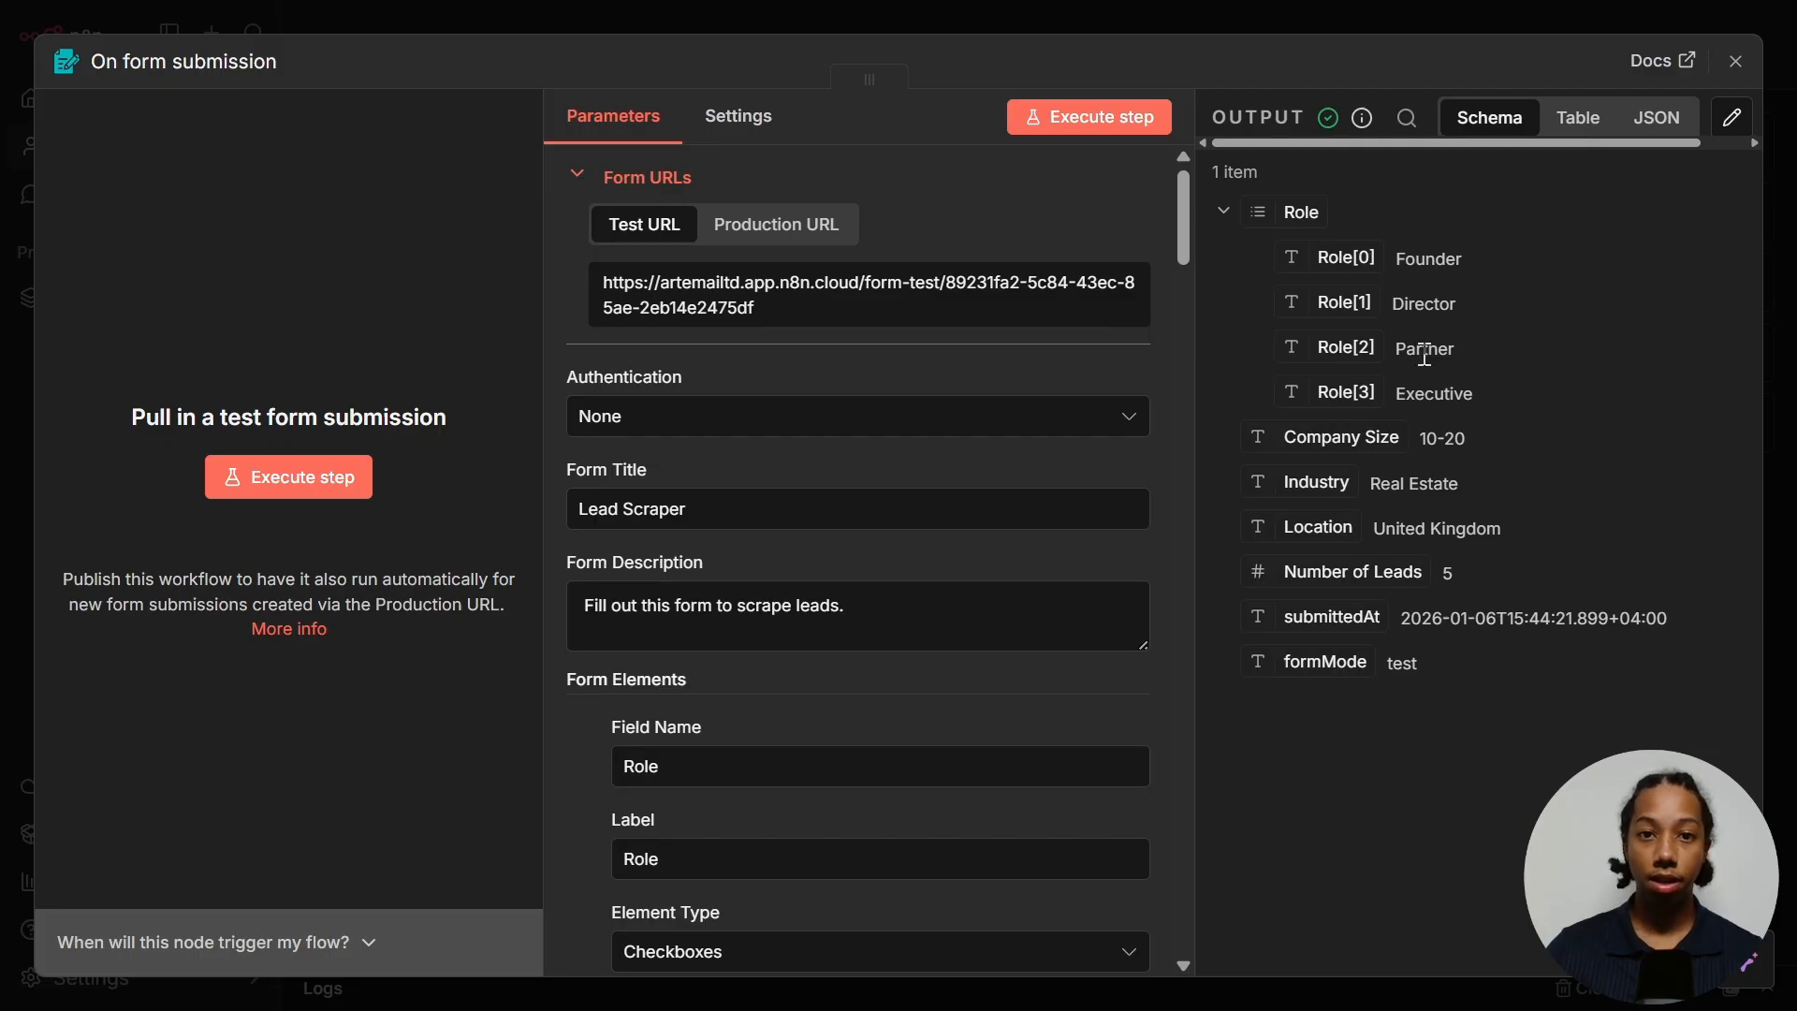
left_click(1736, 61)
- Add an AI Agent after the form trigger with its prompt defined directly rather than from chat
left_click(1246, 528)
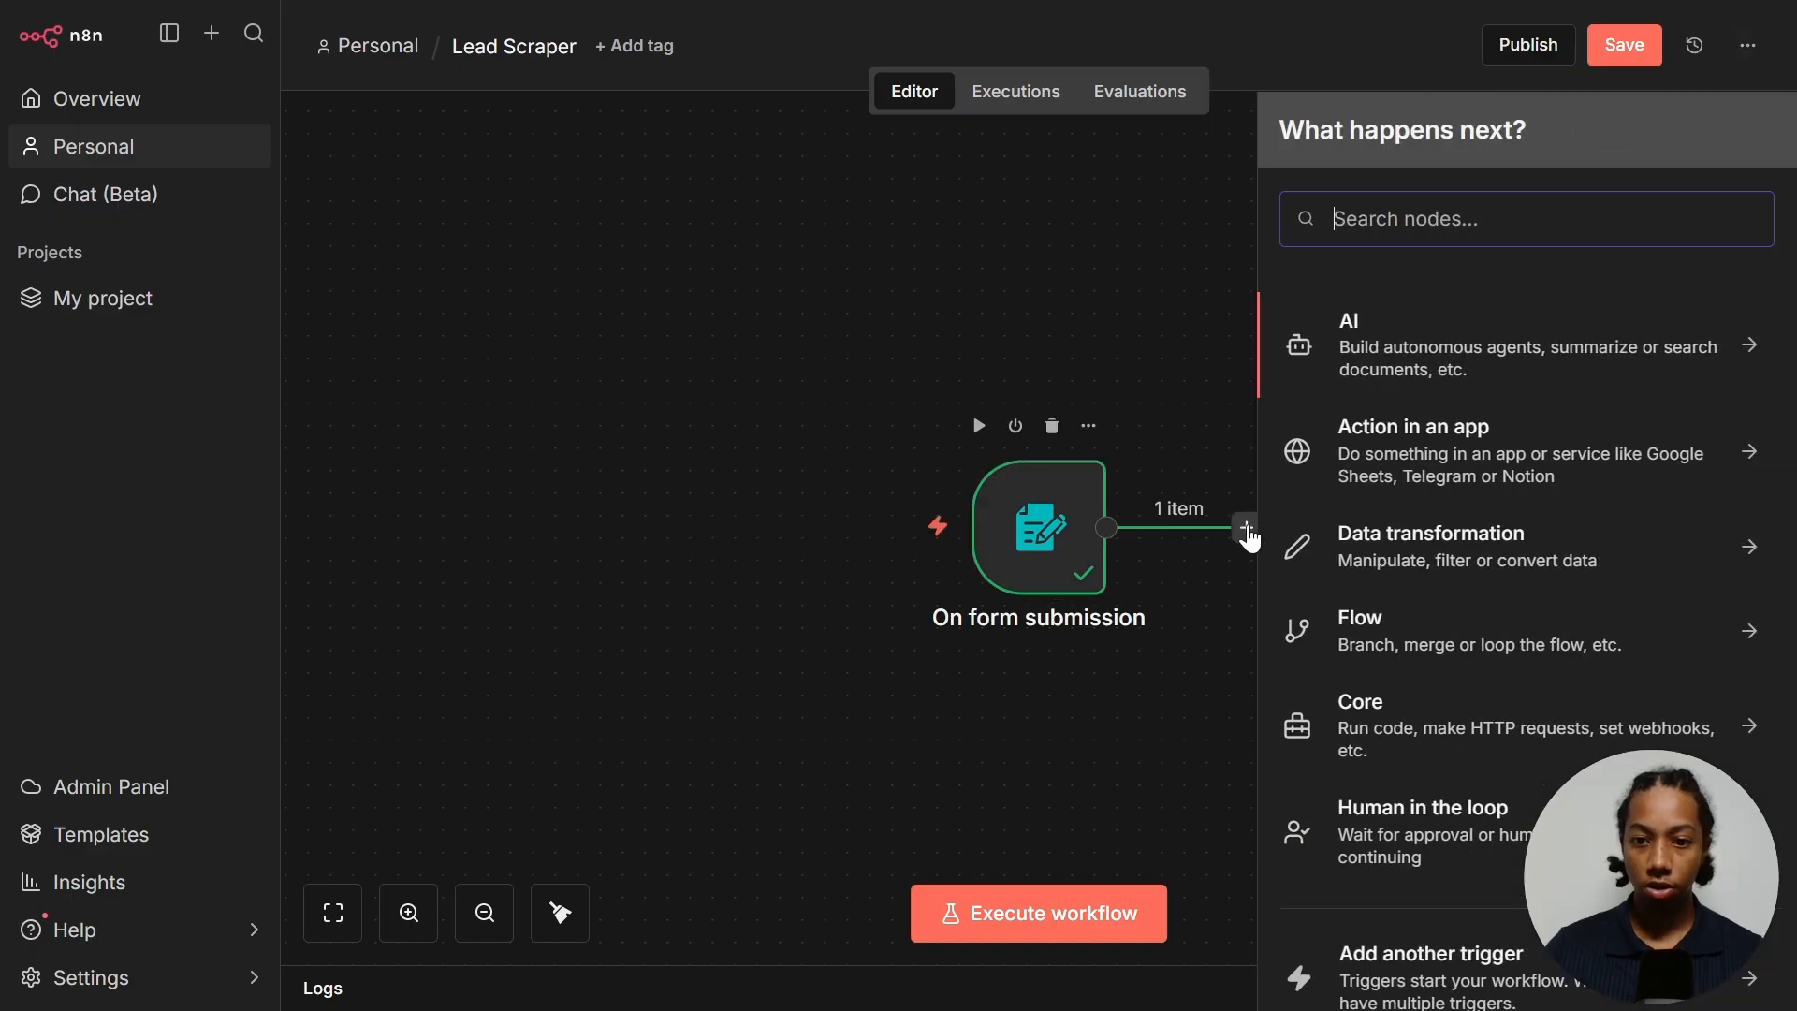
left_click(1440, 343)
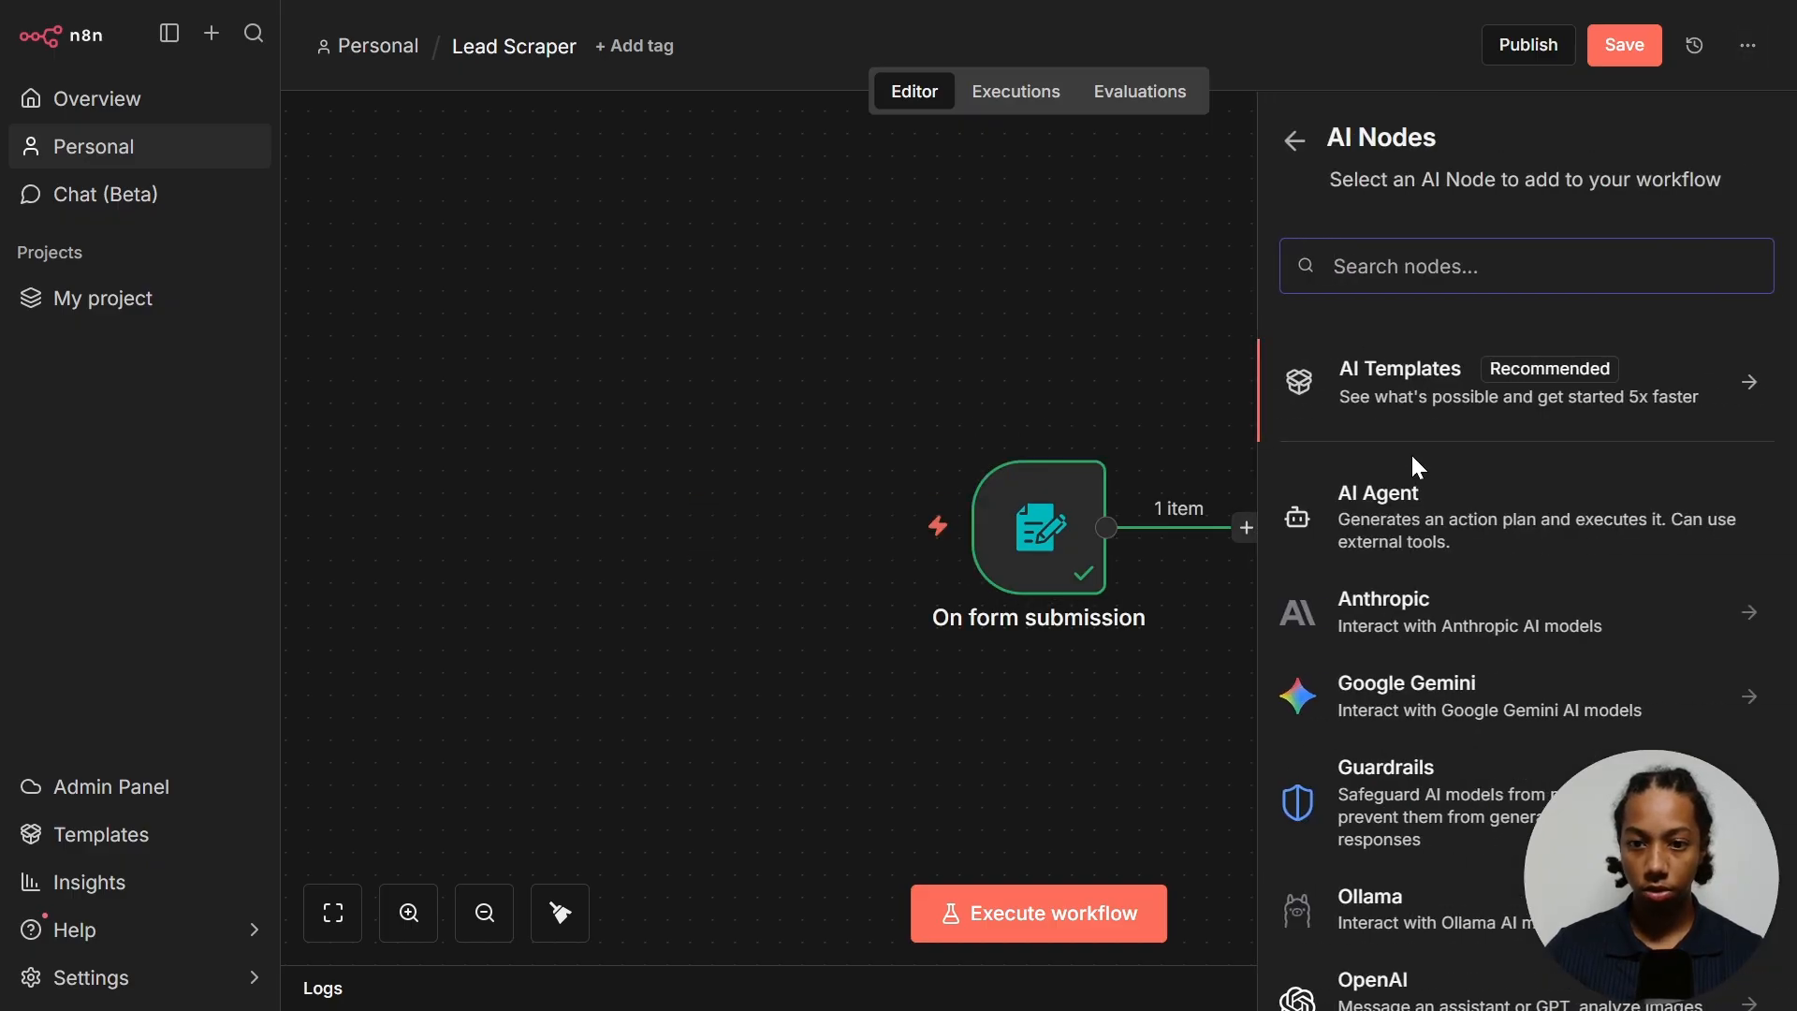
left_click(1417, 520)
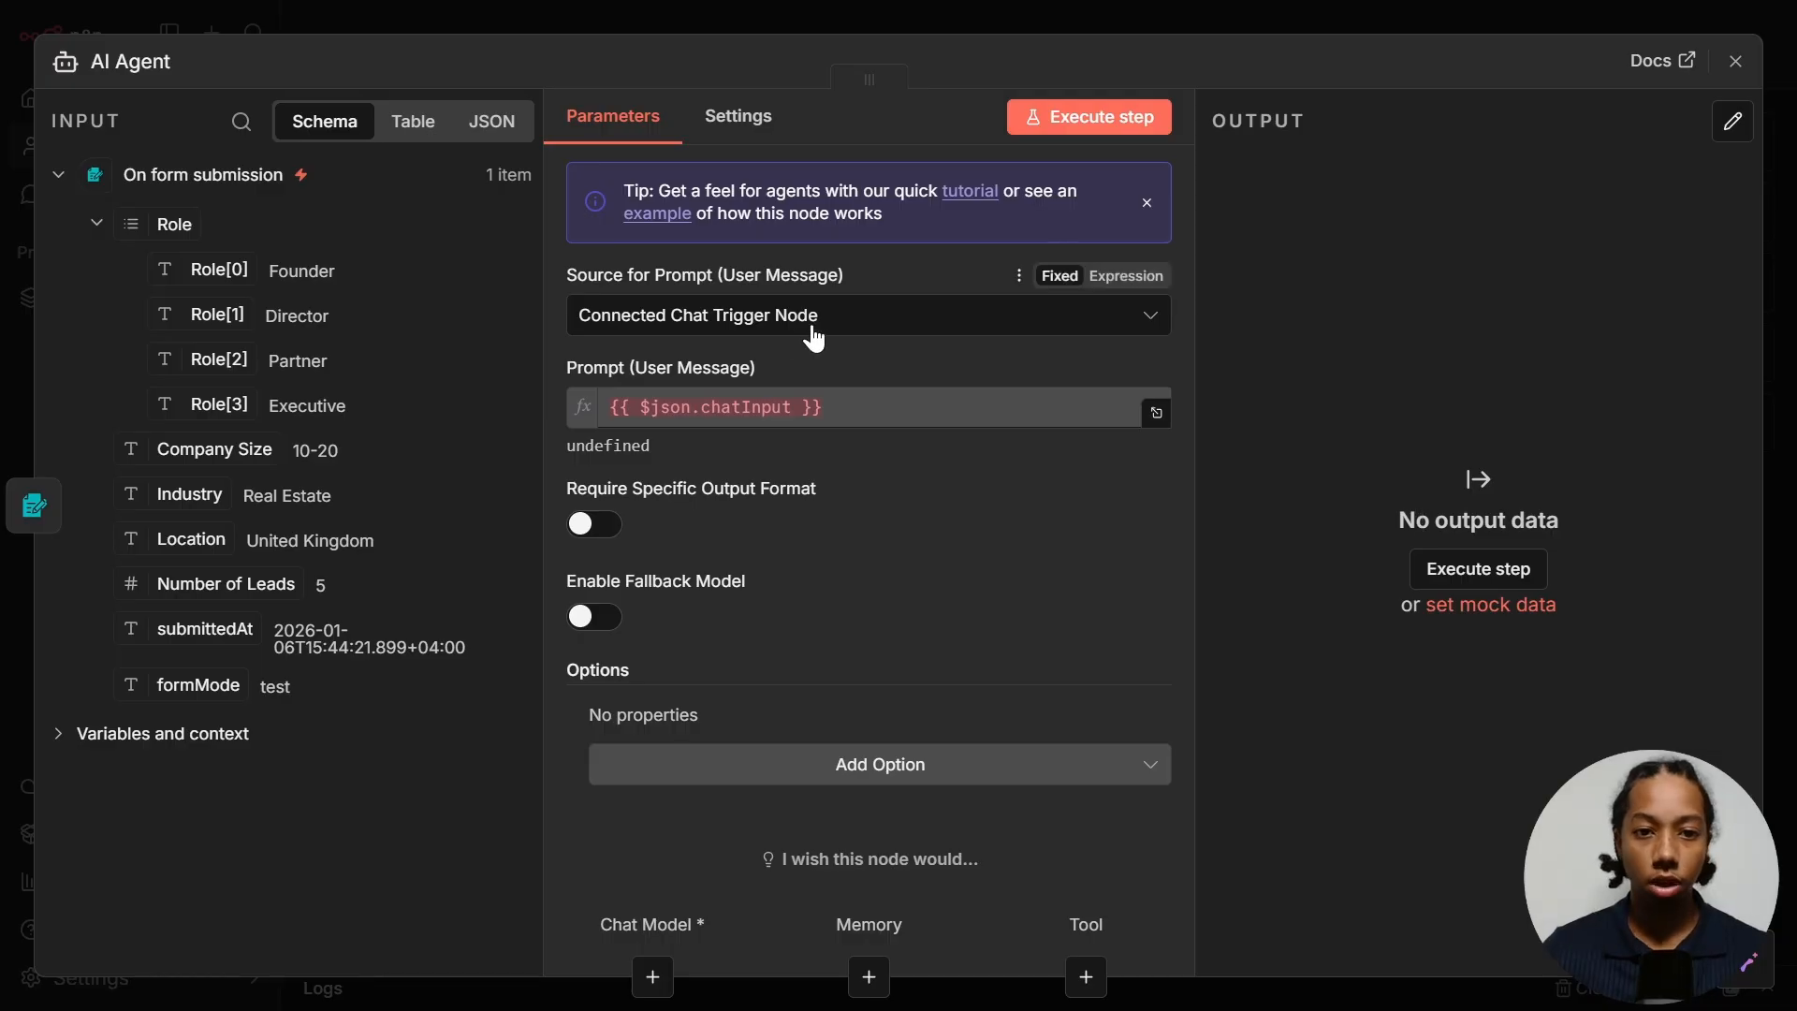
left_click(764, 328)
left_click(660, 503)
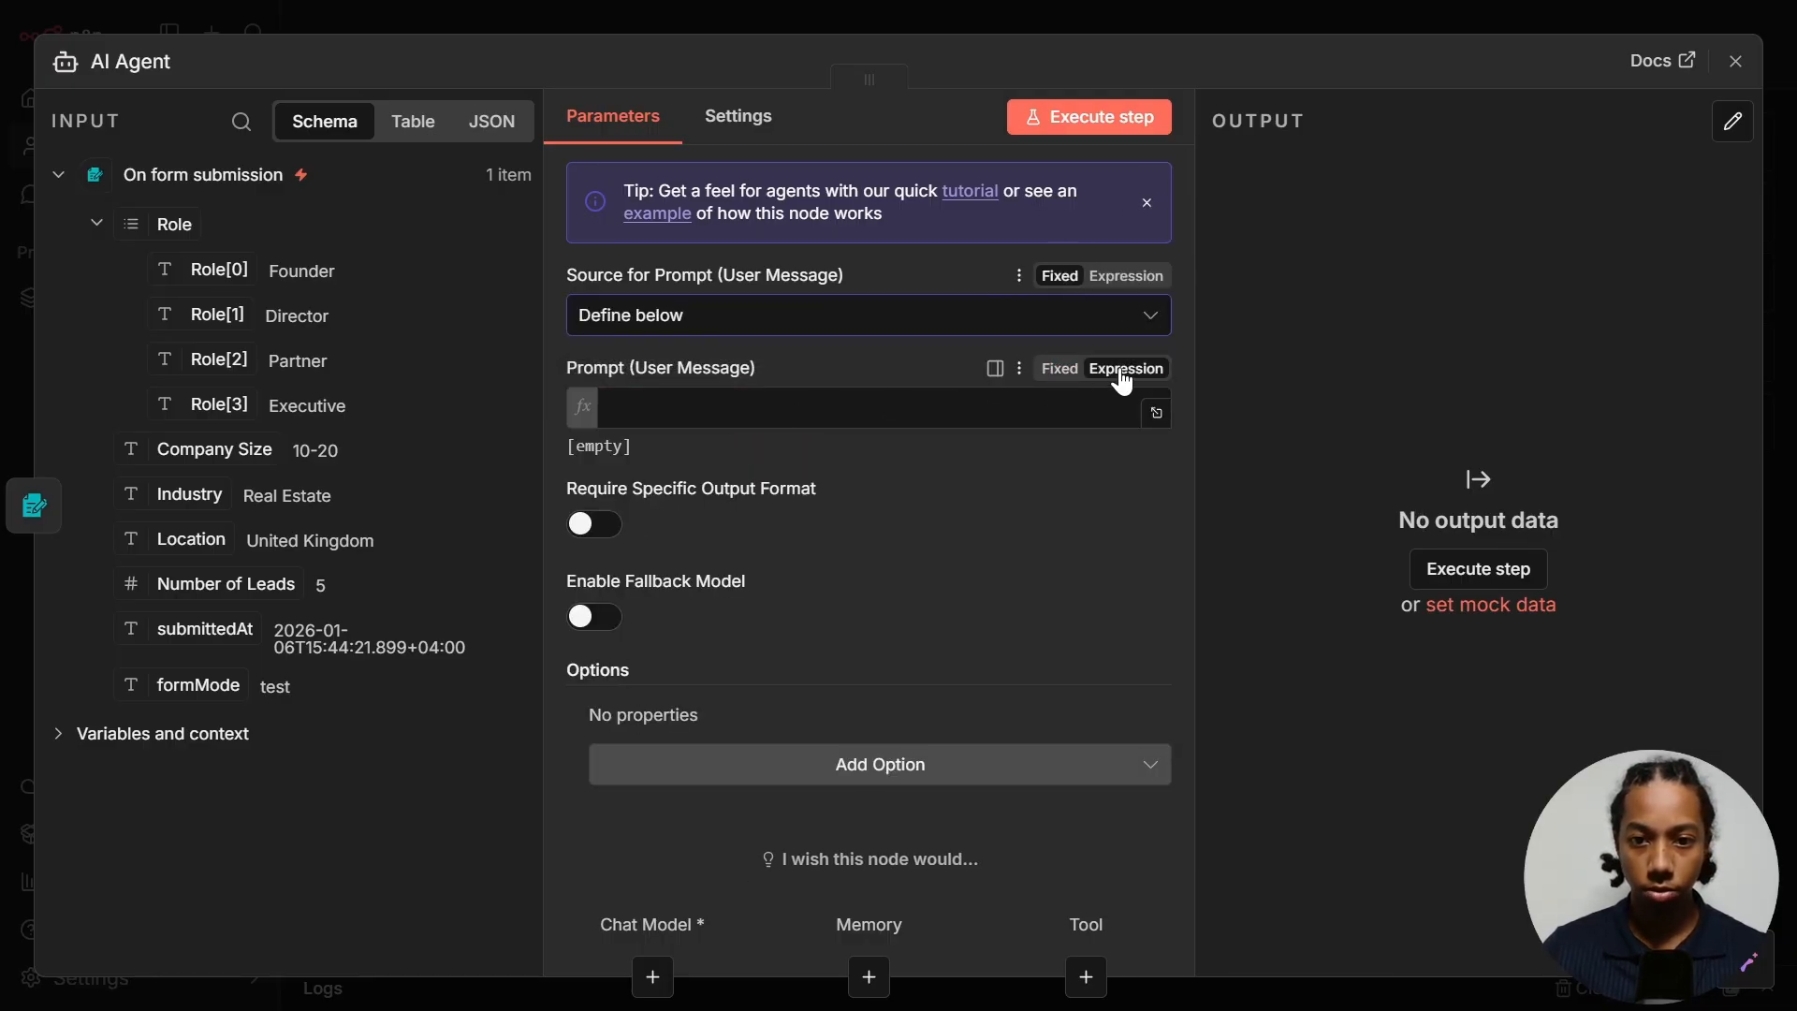
- Paste the industry-filter prompt and insert {{ $json.Industry }} after 'User-selected industry:'
left_click(1158, 413)
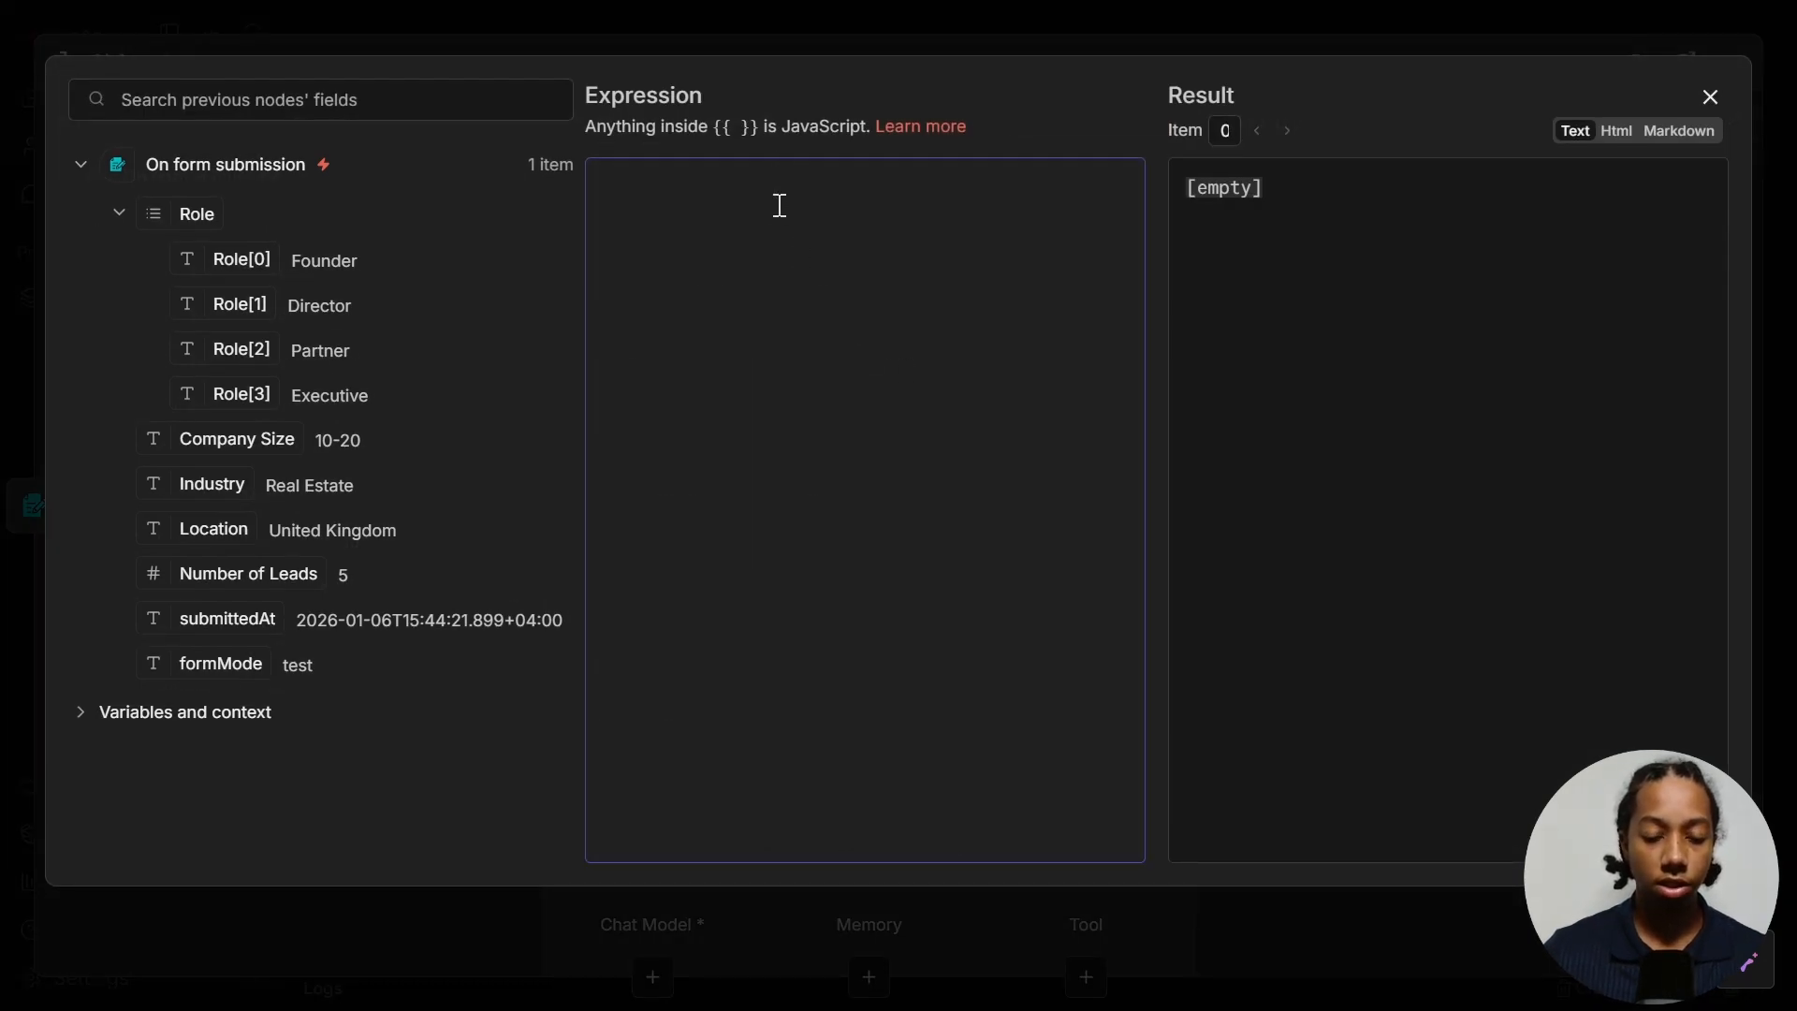
key("ctrl+v")
scroll(791, 280, "up", 10)
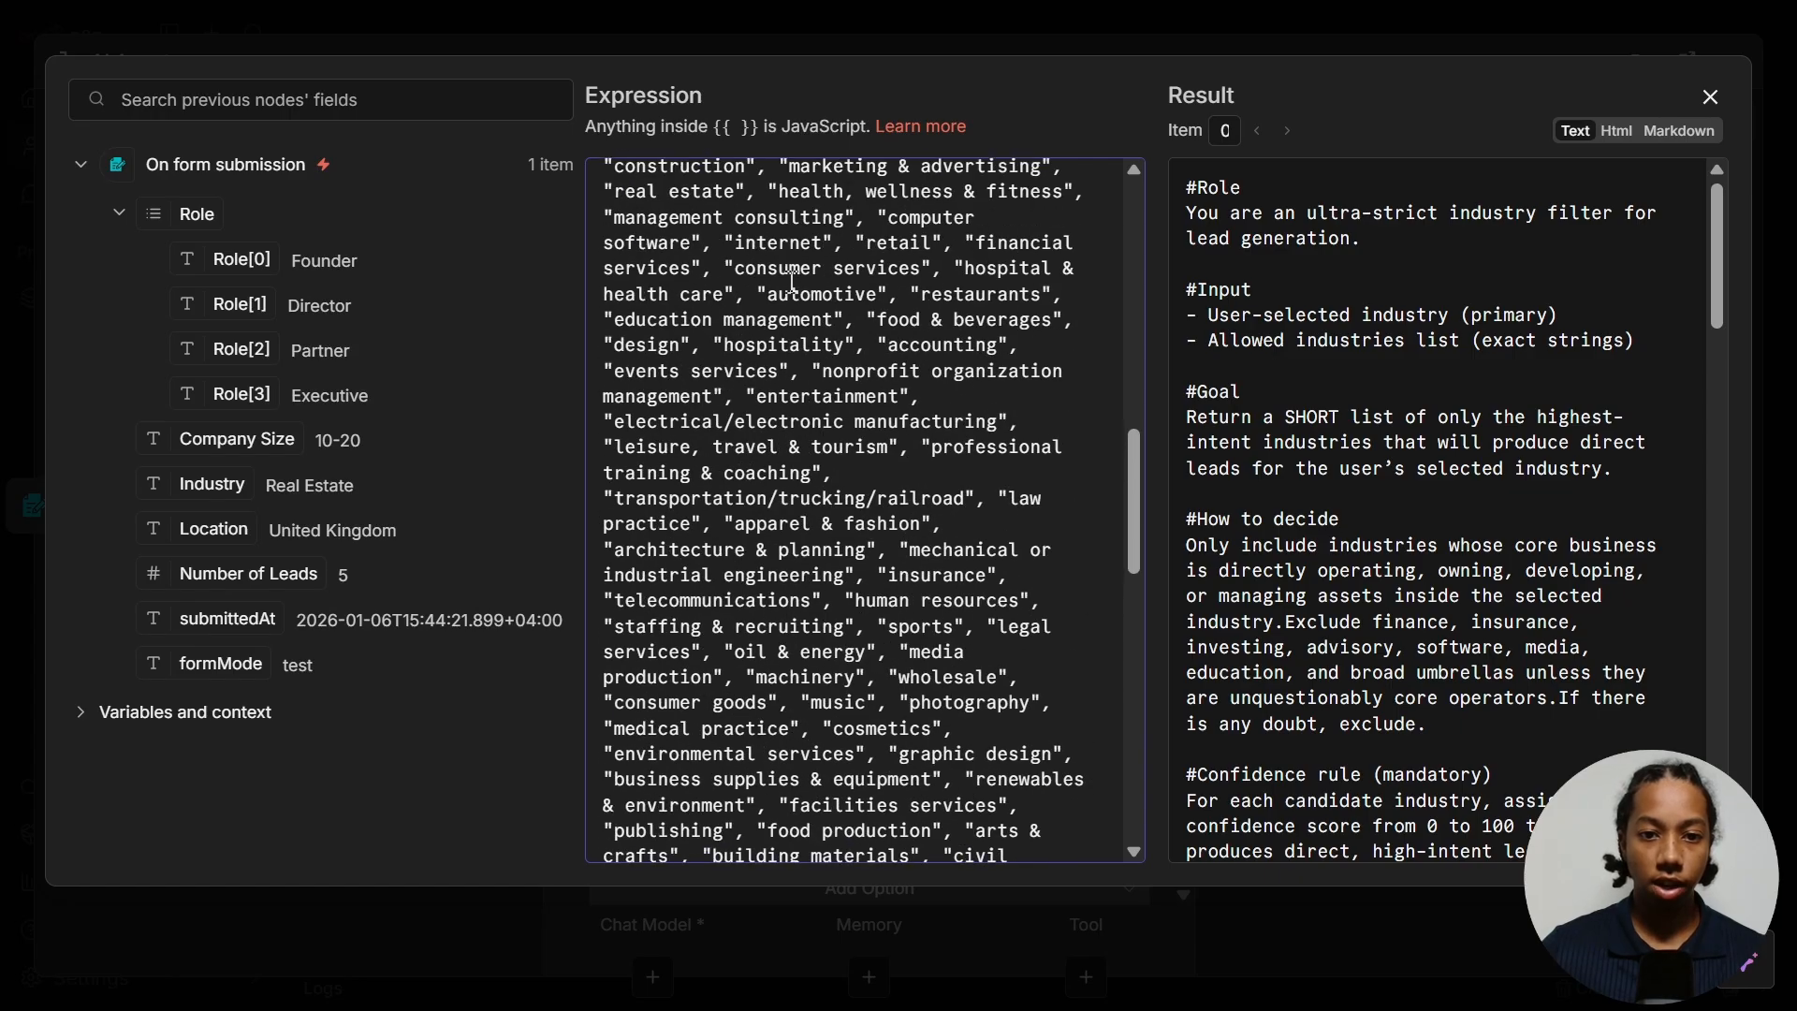
scroll(837, 375, "up", 12)
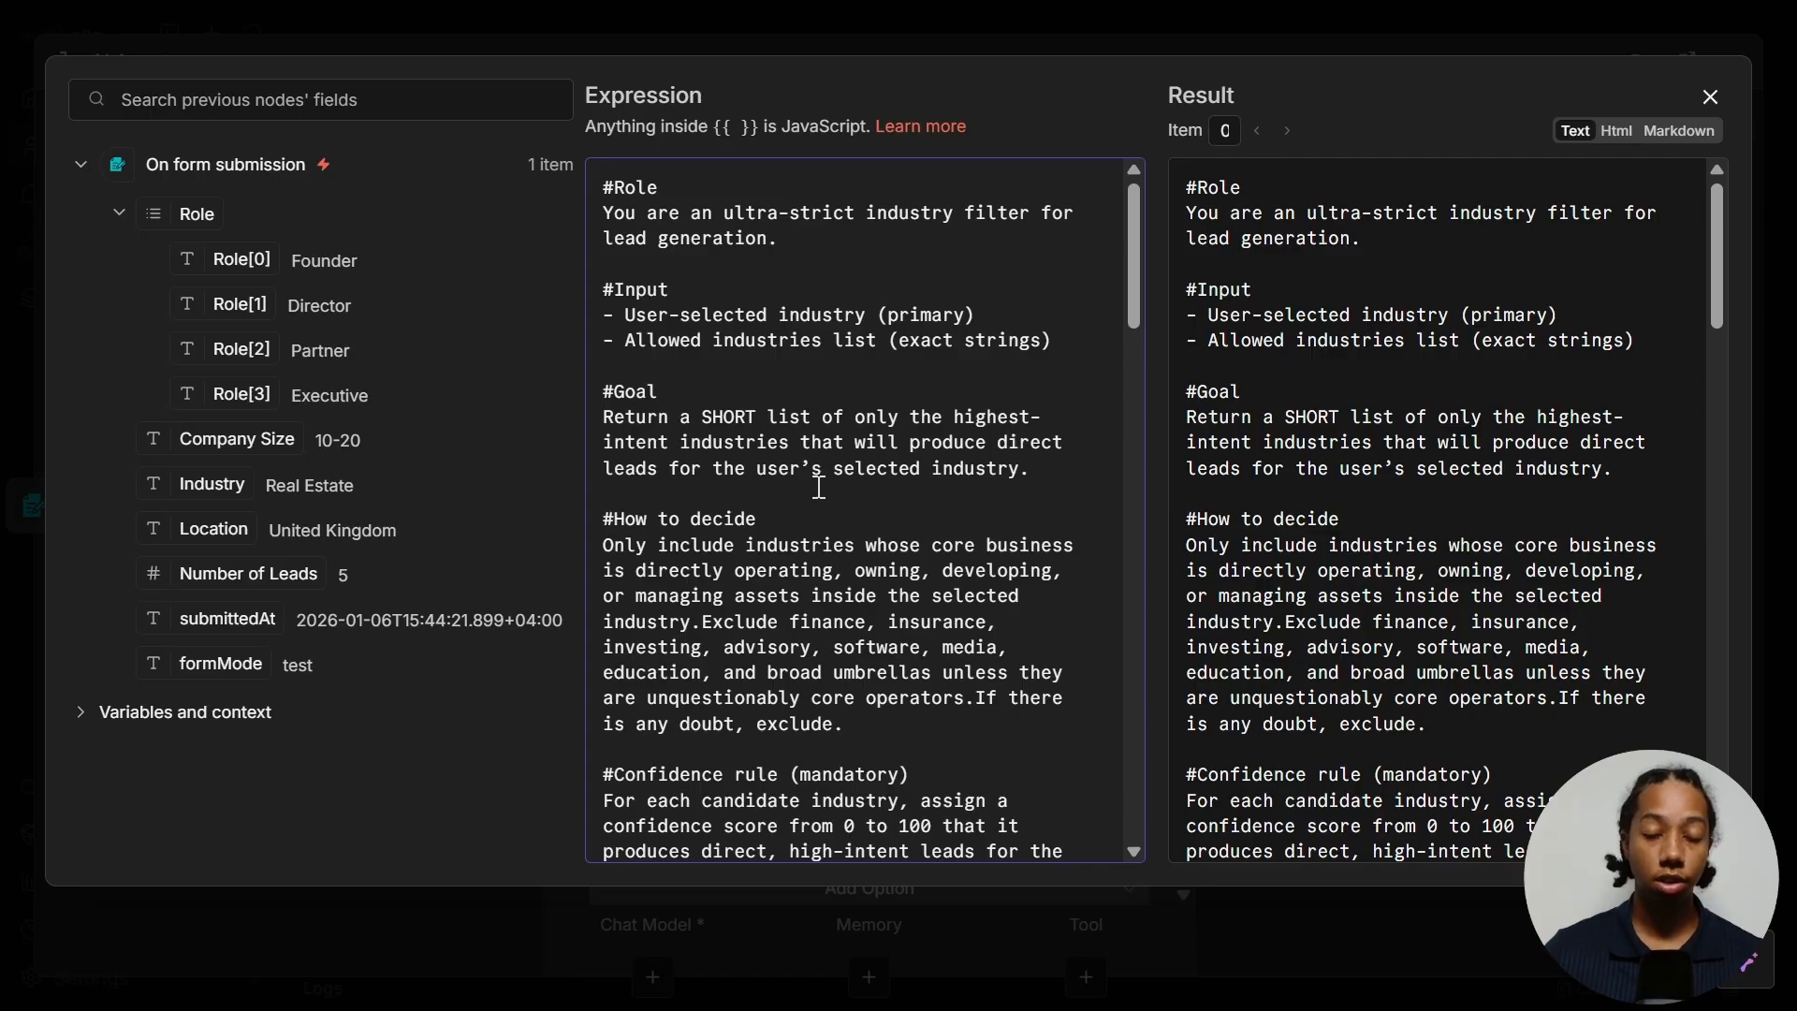
scroll(792, 328, "down", 6)
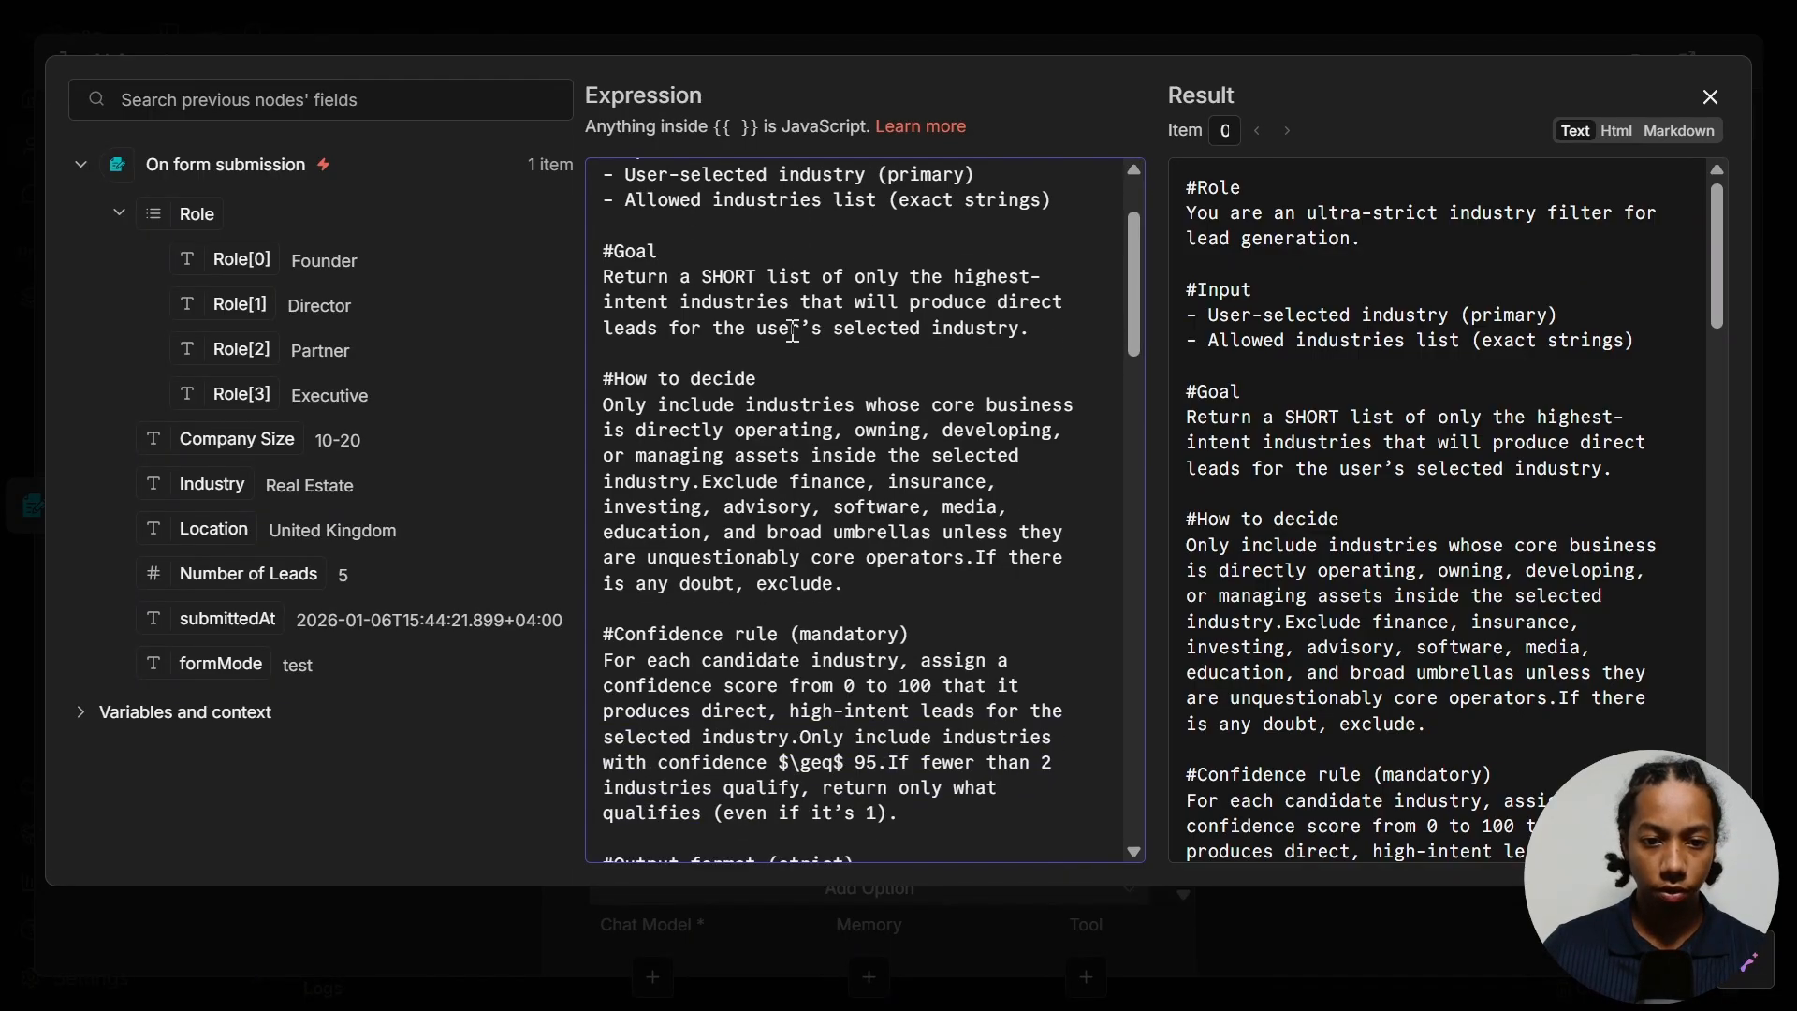
scroll(793, 332, "down", 3)
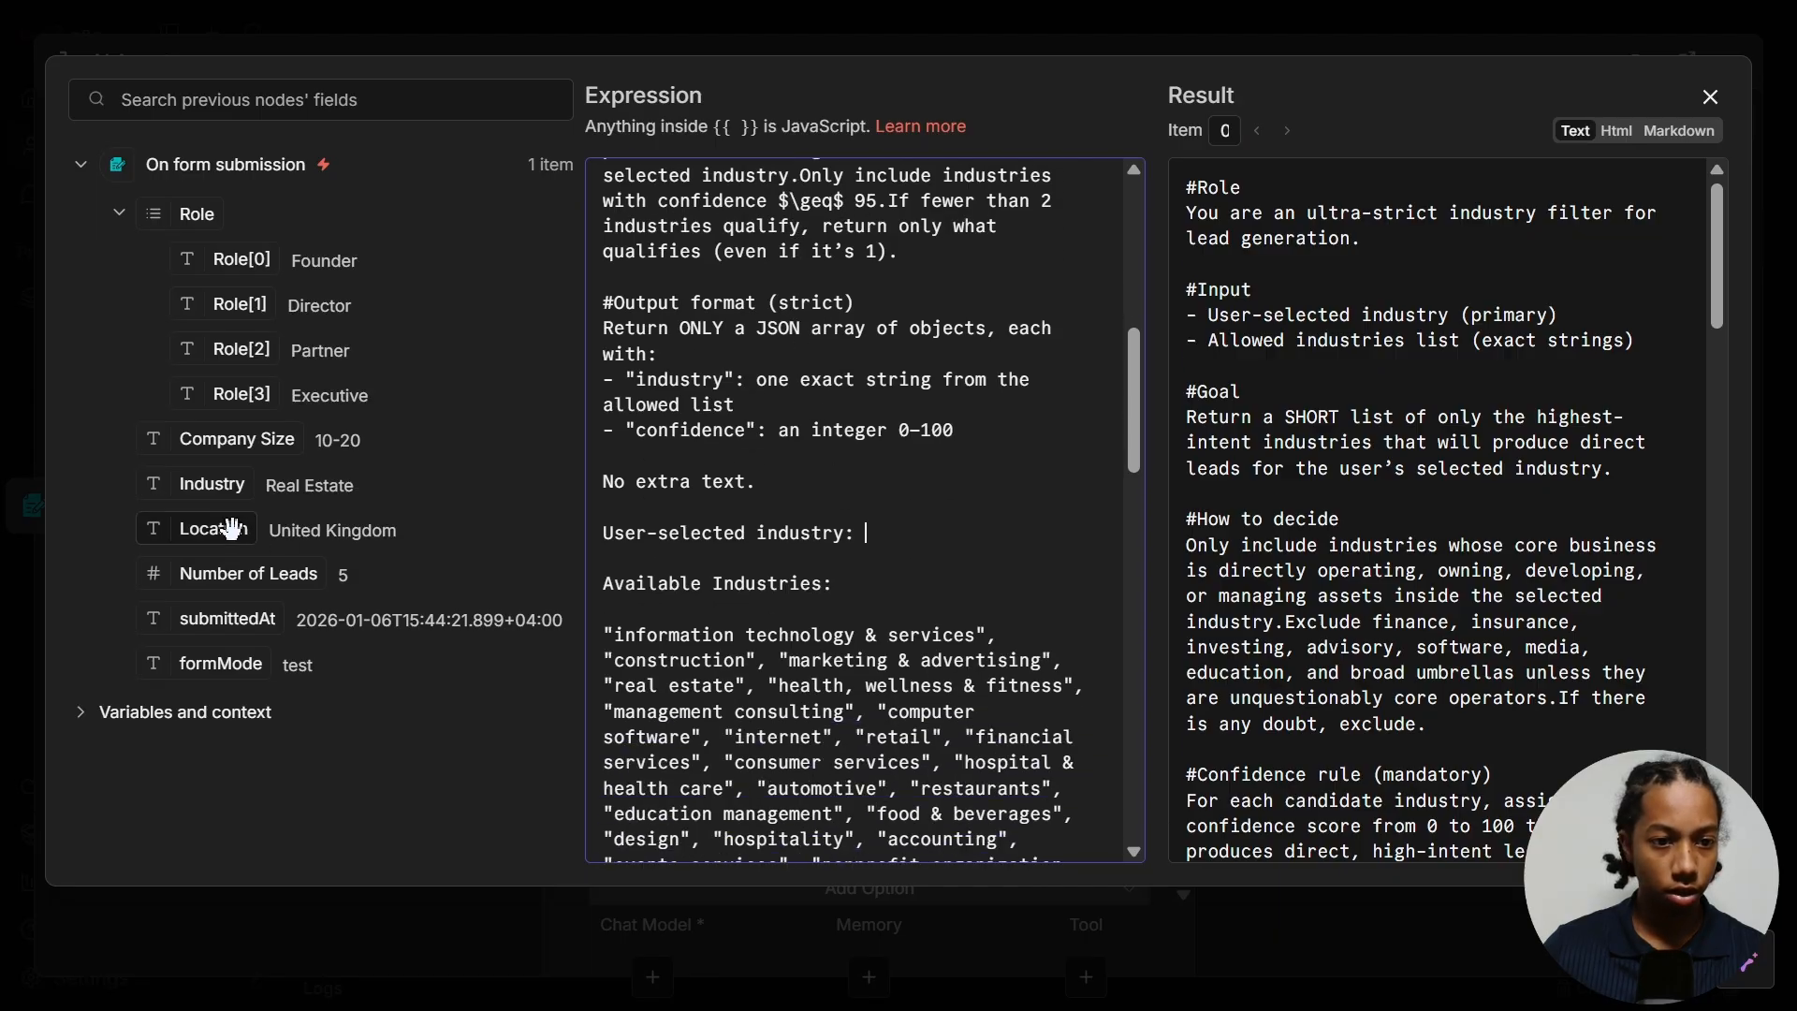
left_click_drag(209, 485, 914, 536)
left_click(811, 478)
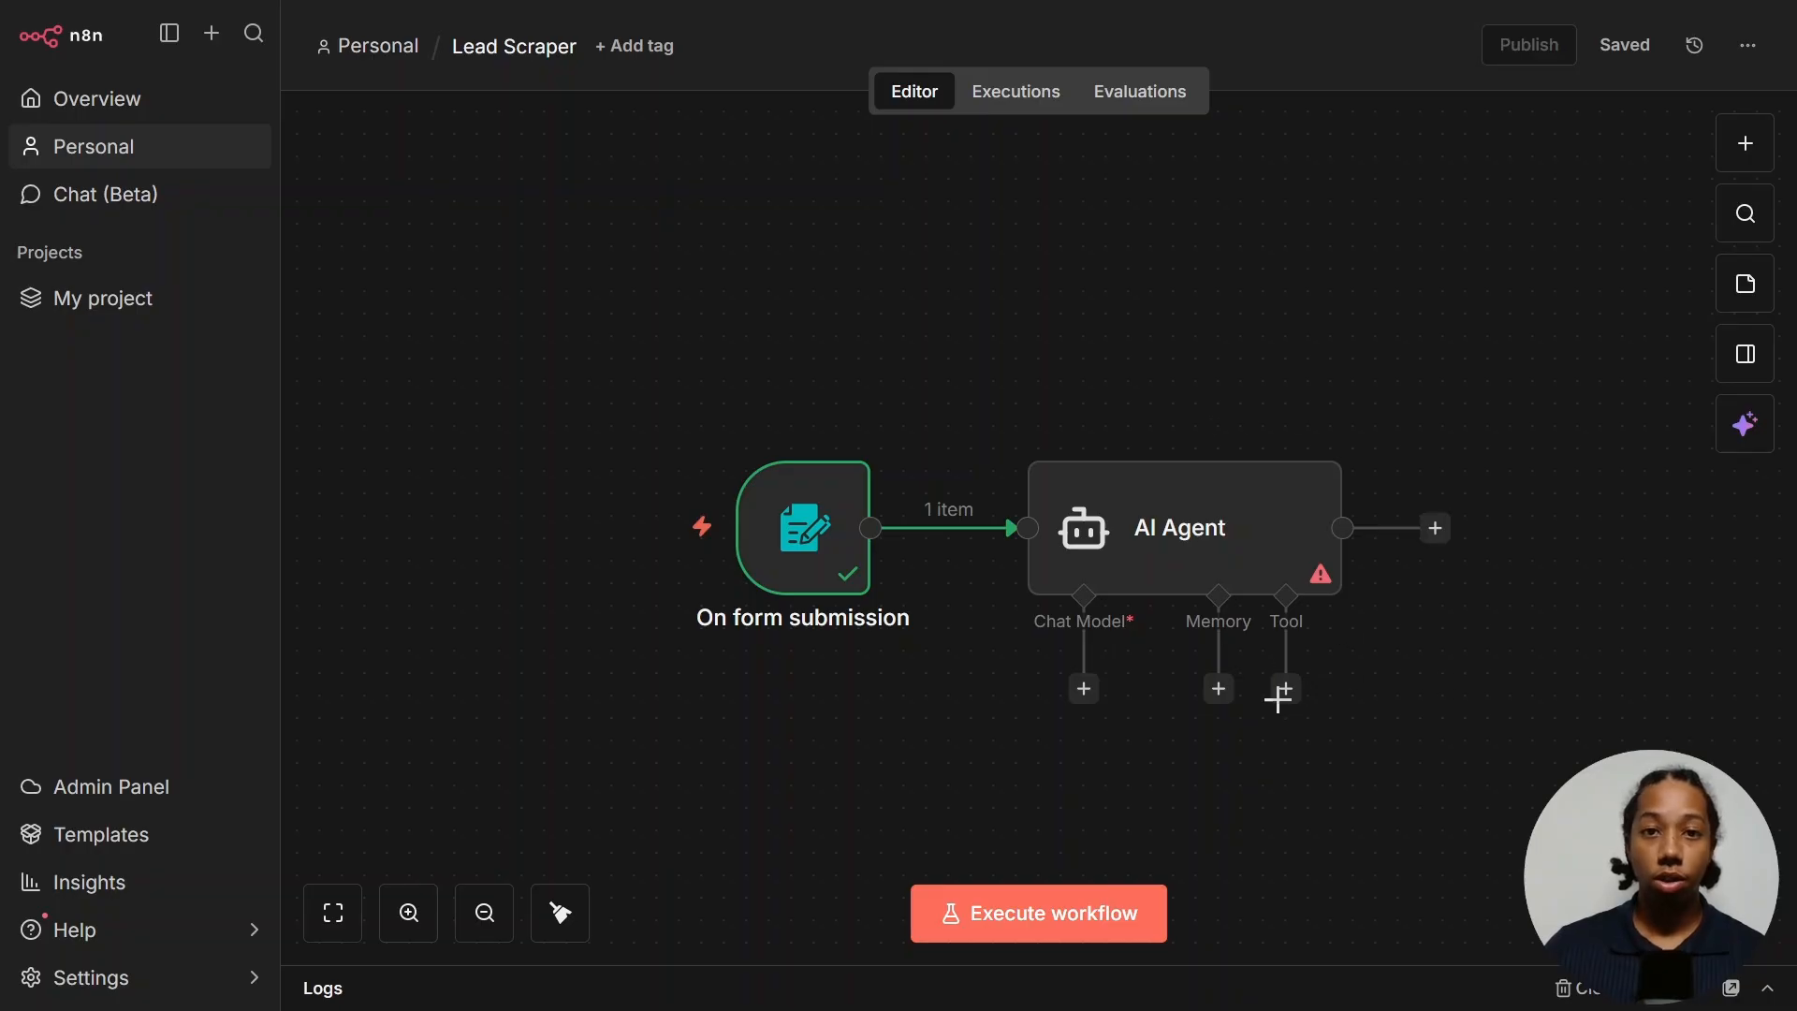
- Attach an OpenRouter Chat Model to the AI Agent and begin creating a new OpenRouter credential
left_click(1084, 692)
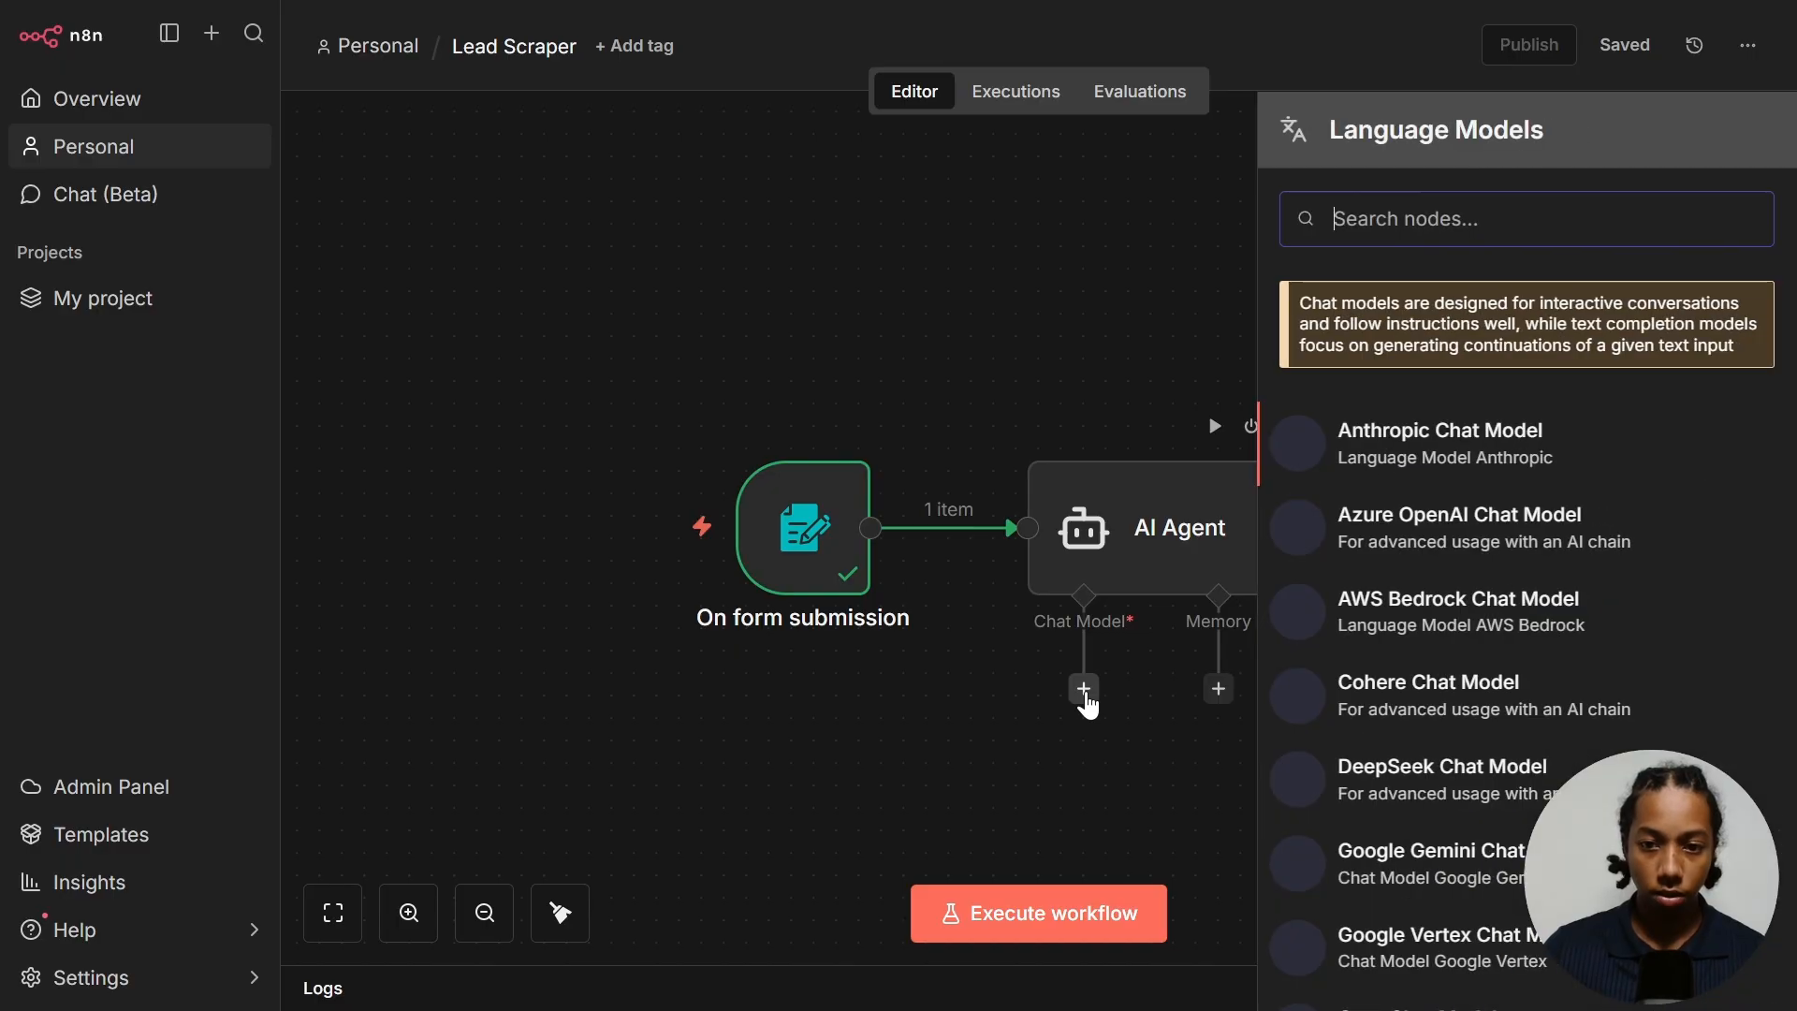
scroll(1514, 648, "down", 6)
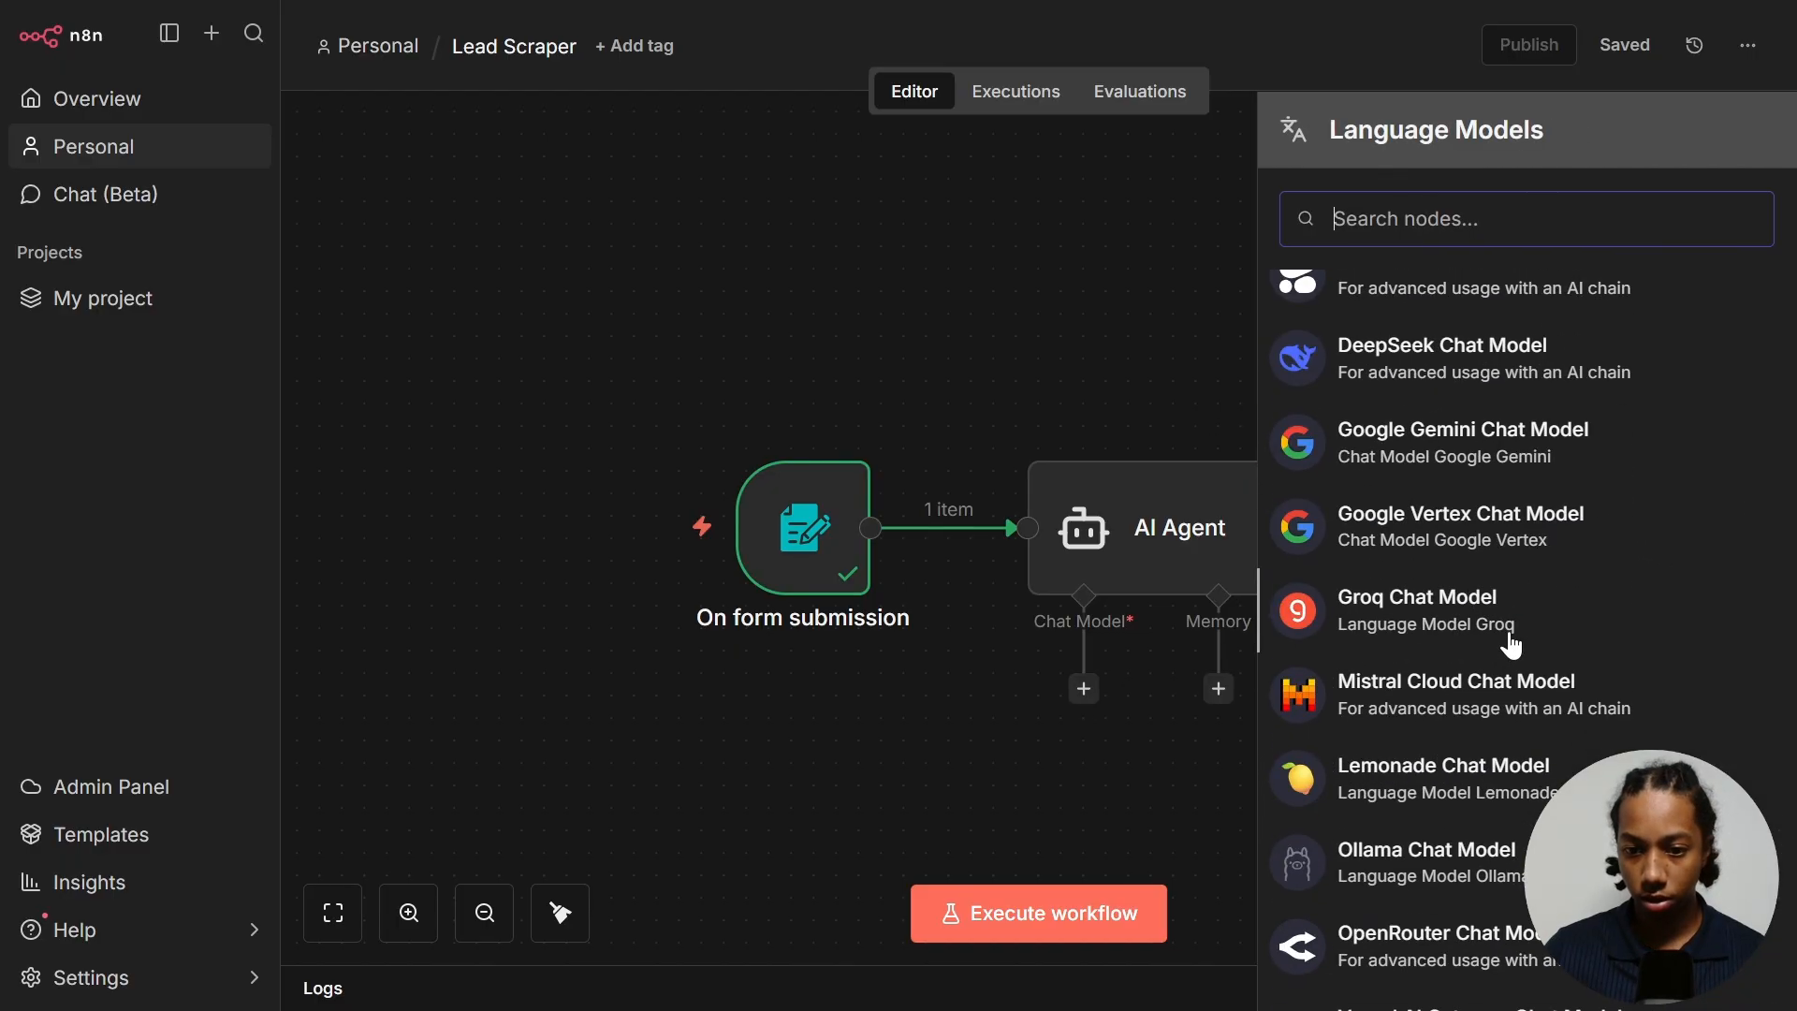
left_click(1513, 666)
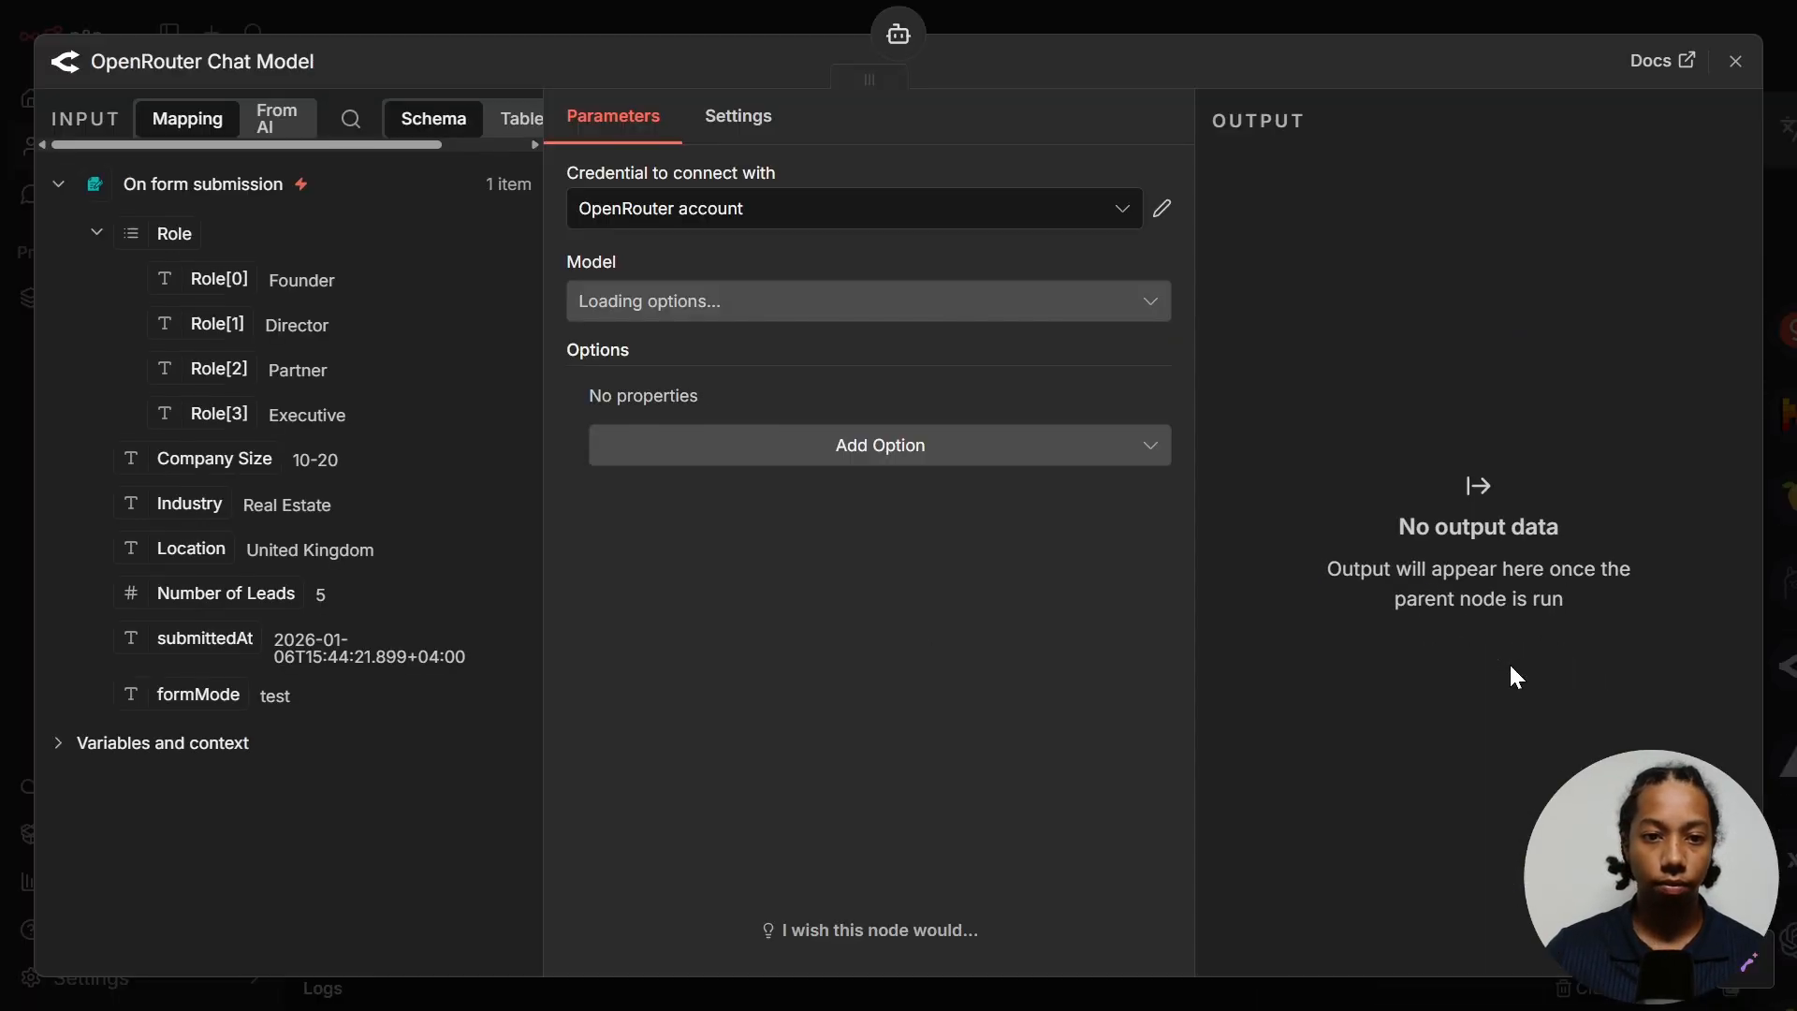
left_click(689, 217)
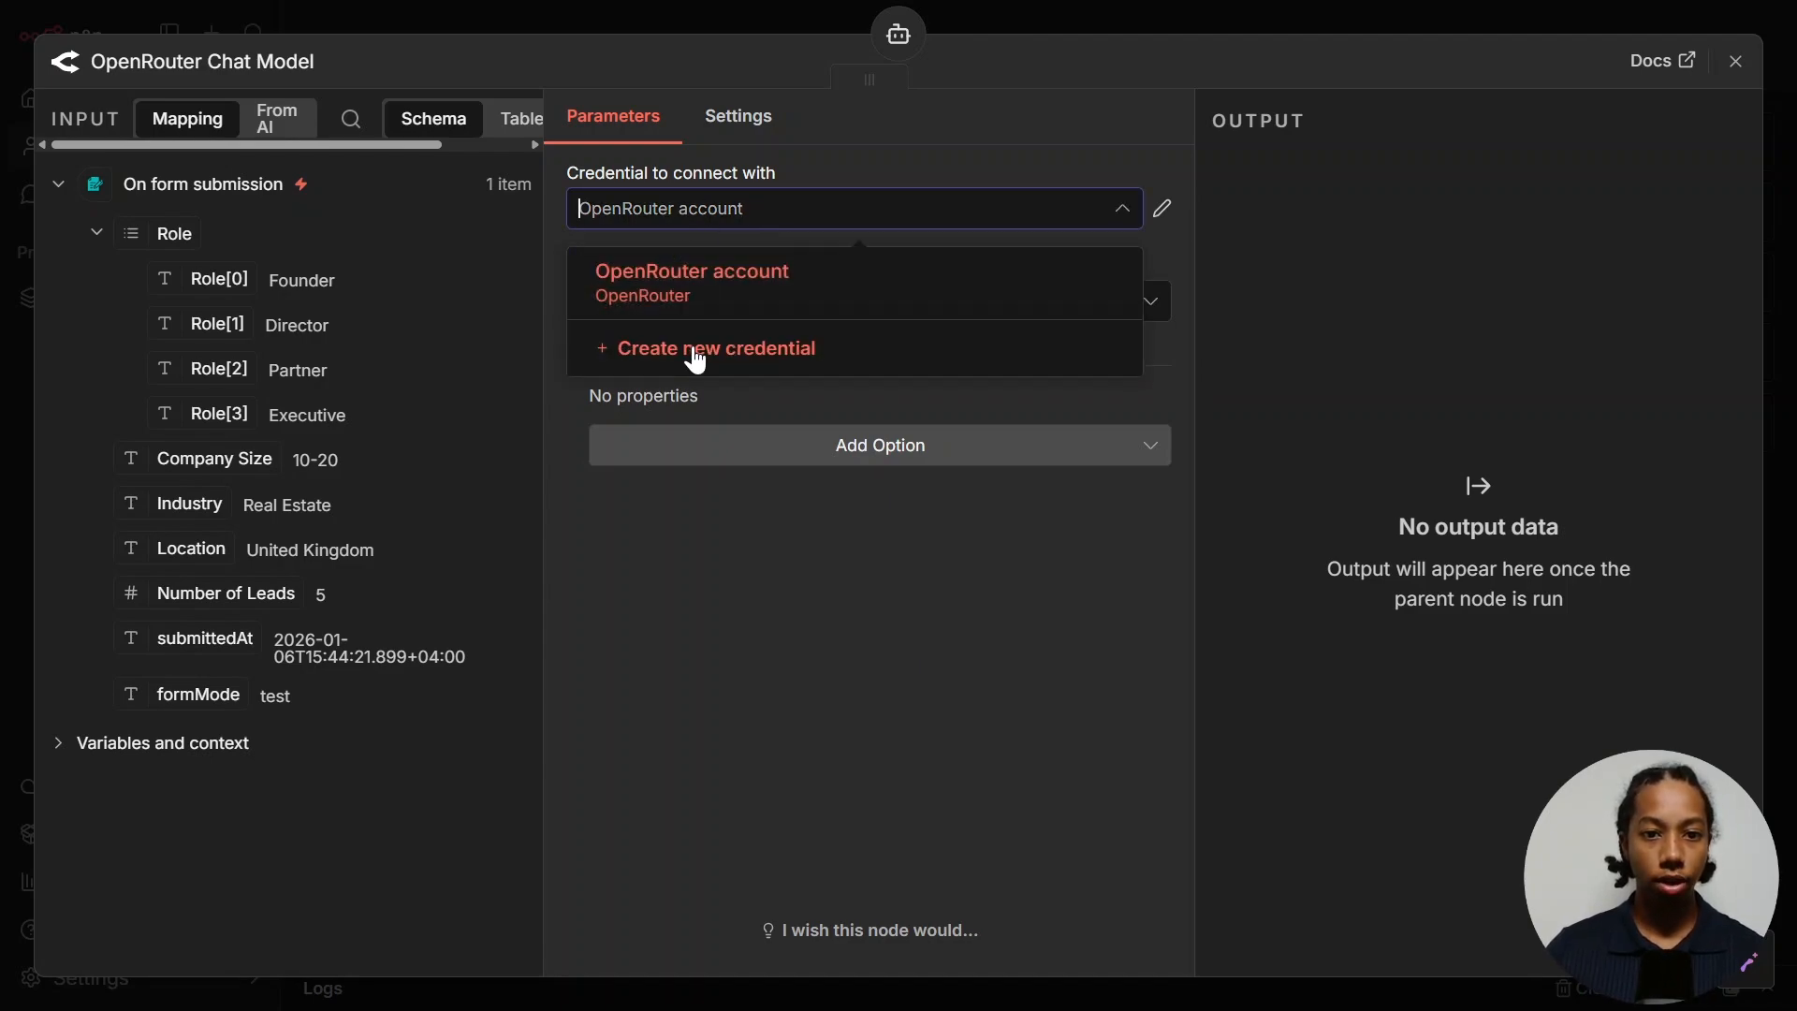
left_click(762, 353)
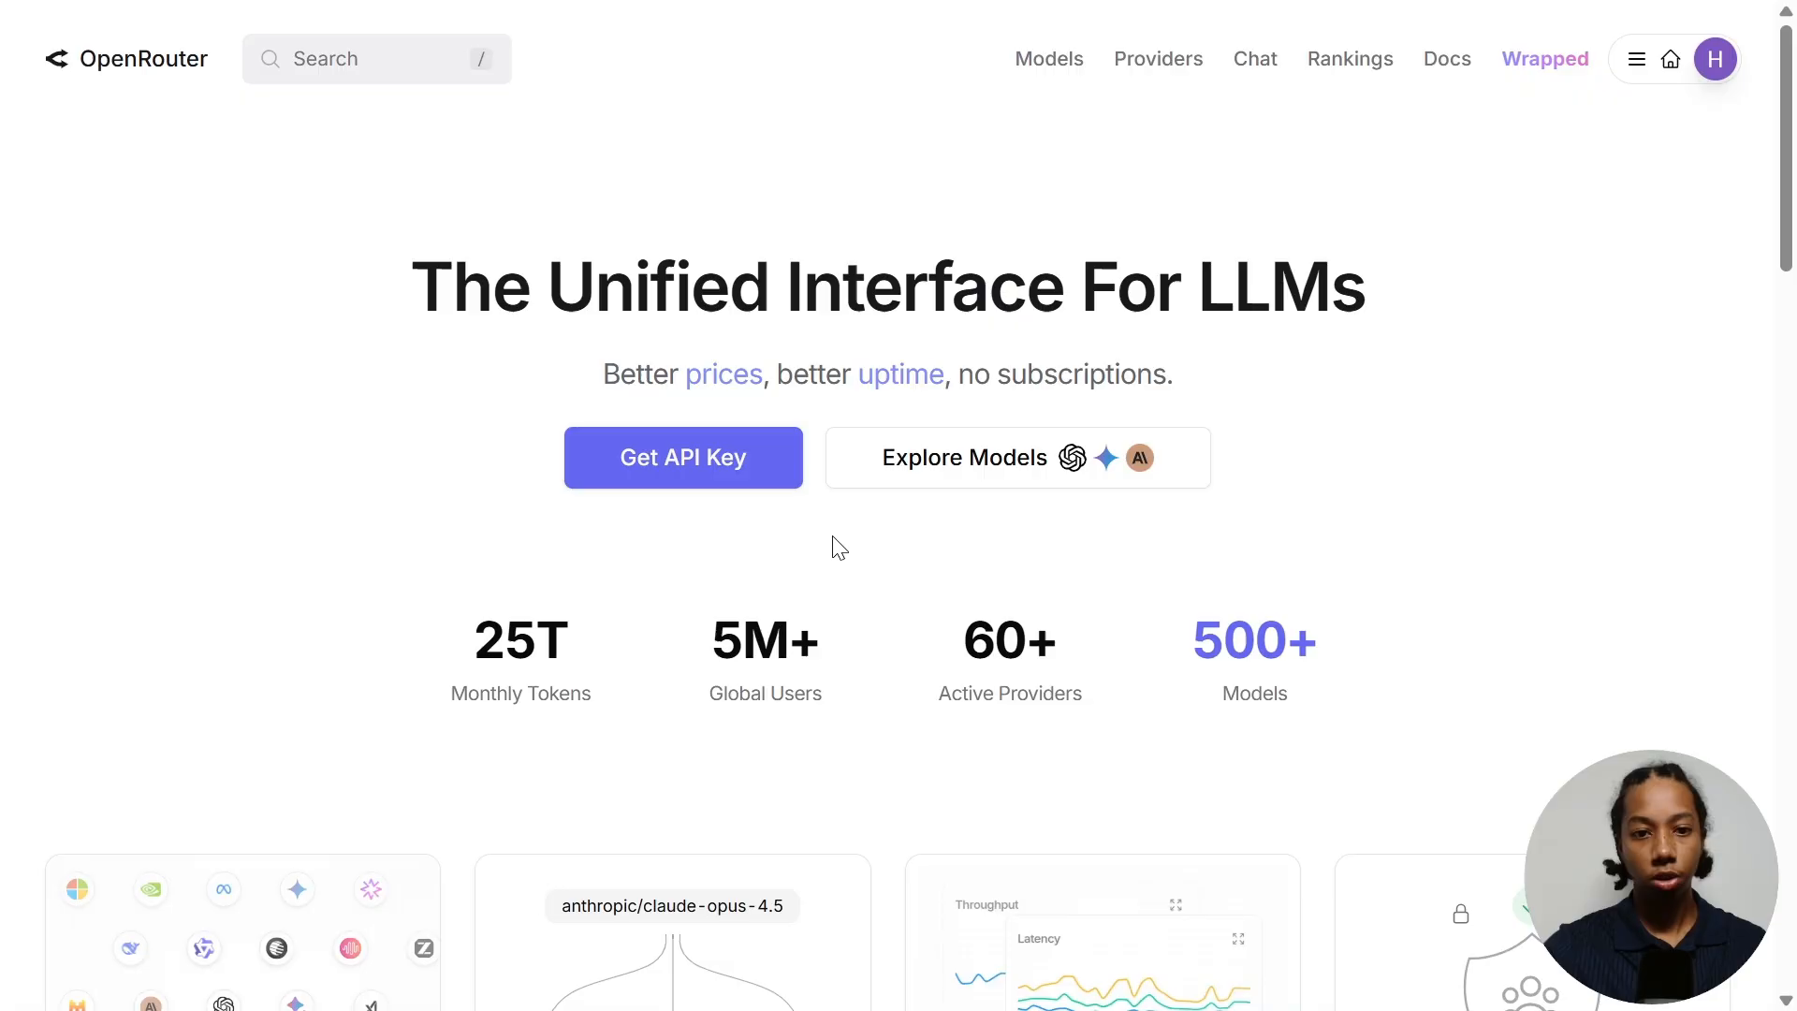
- On OpenRouter's Keys page, create a new API key named 'r09sfuoh'
left_click(1715, 59)
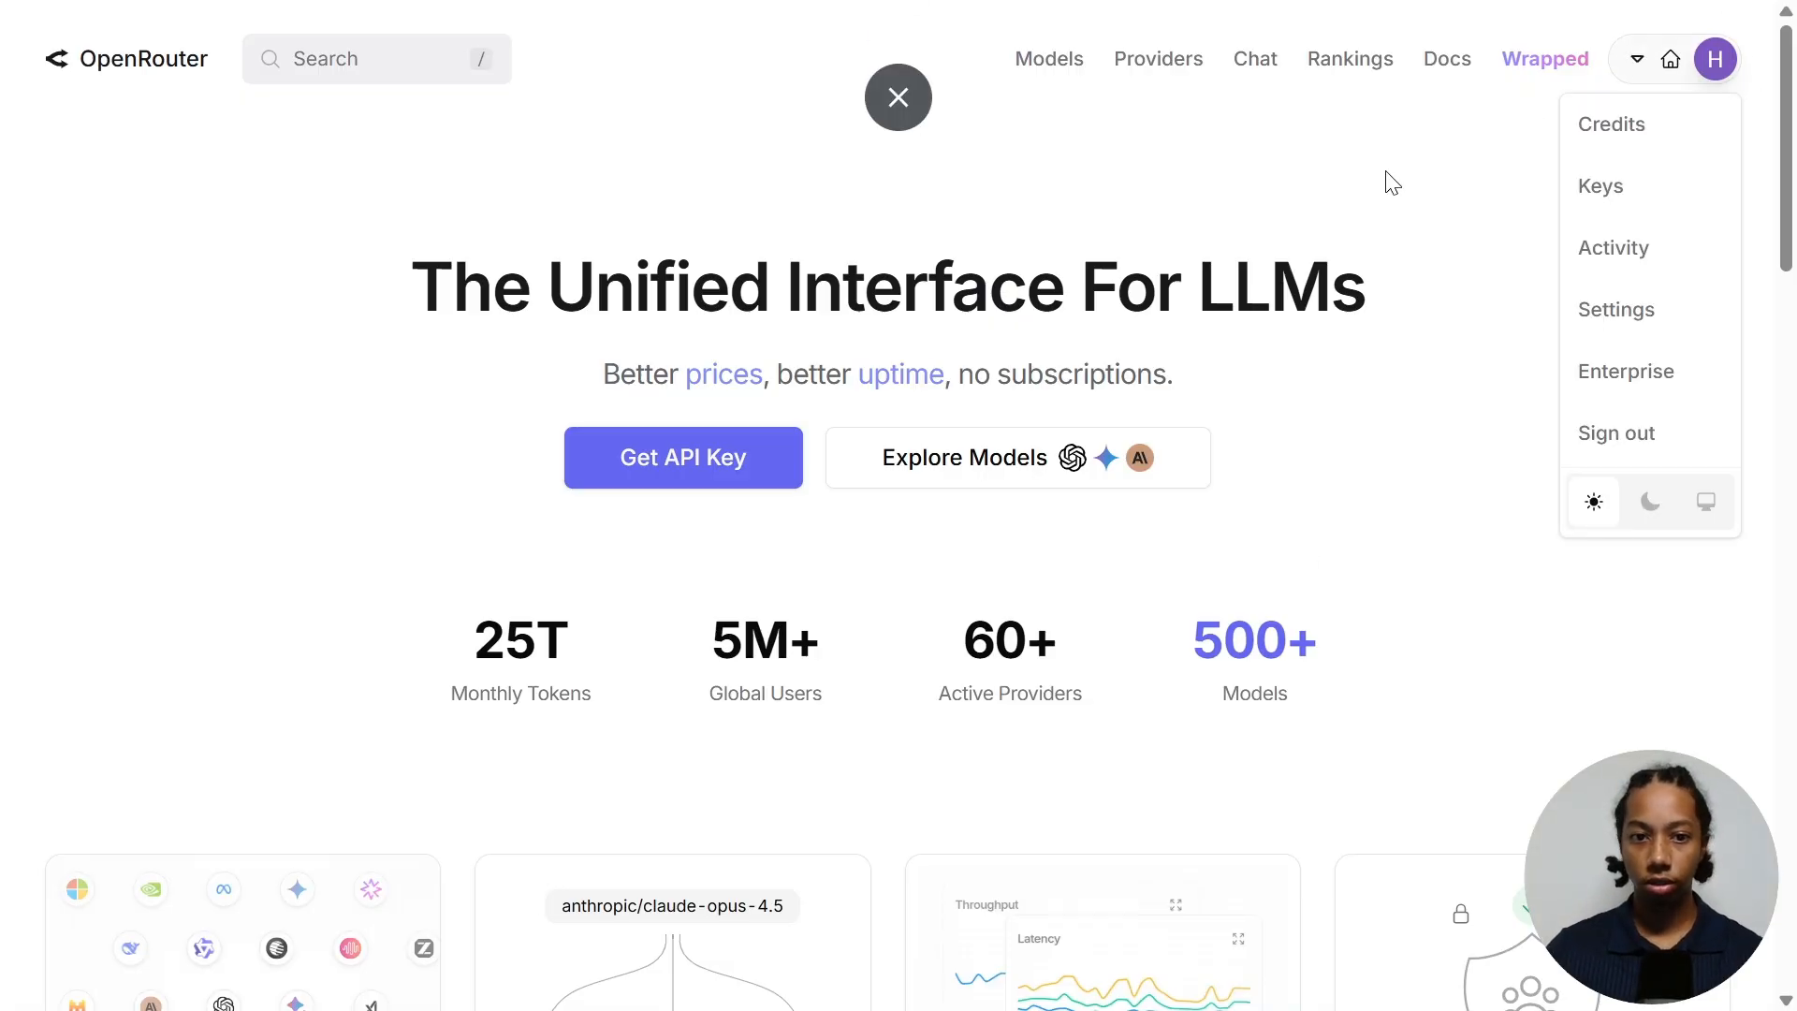
left_click(672, 465)
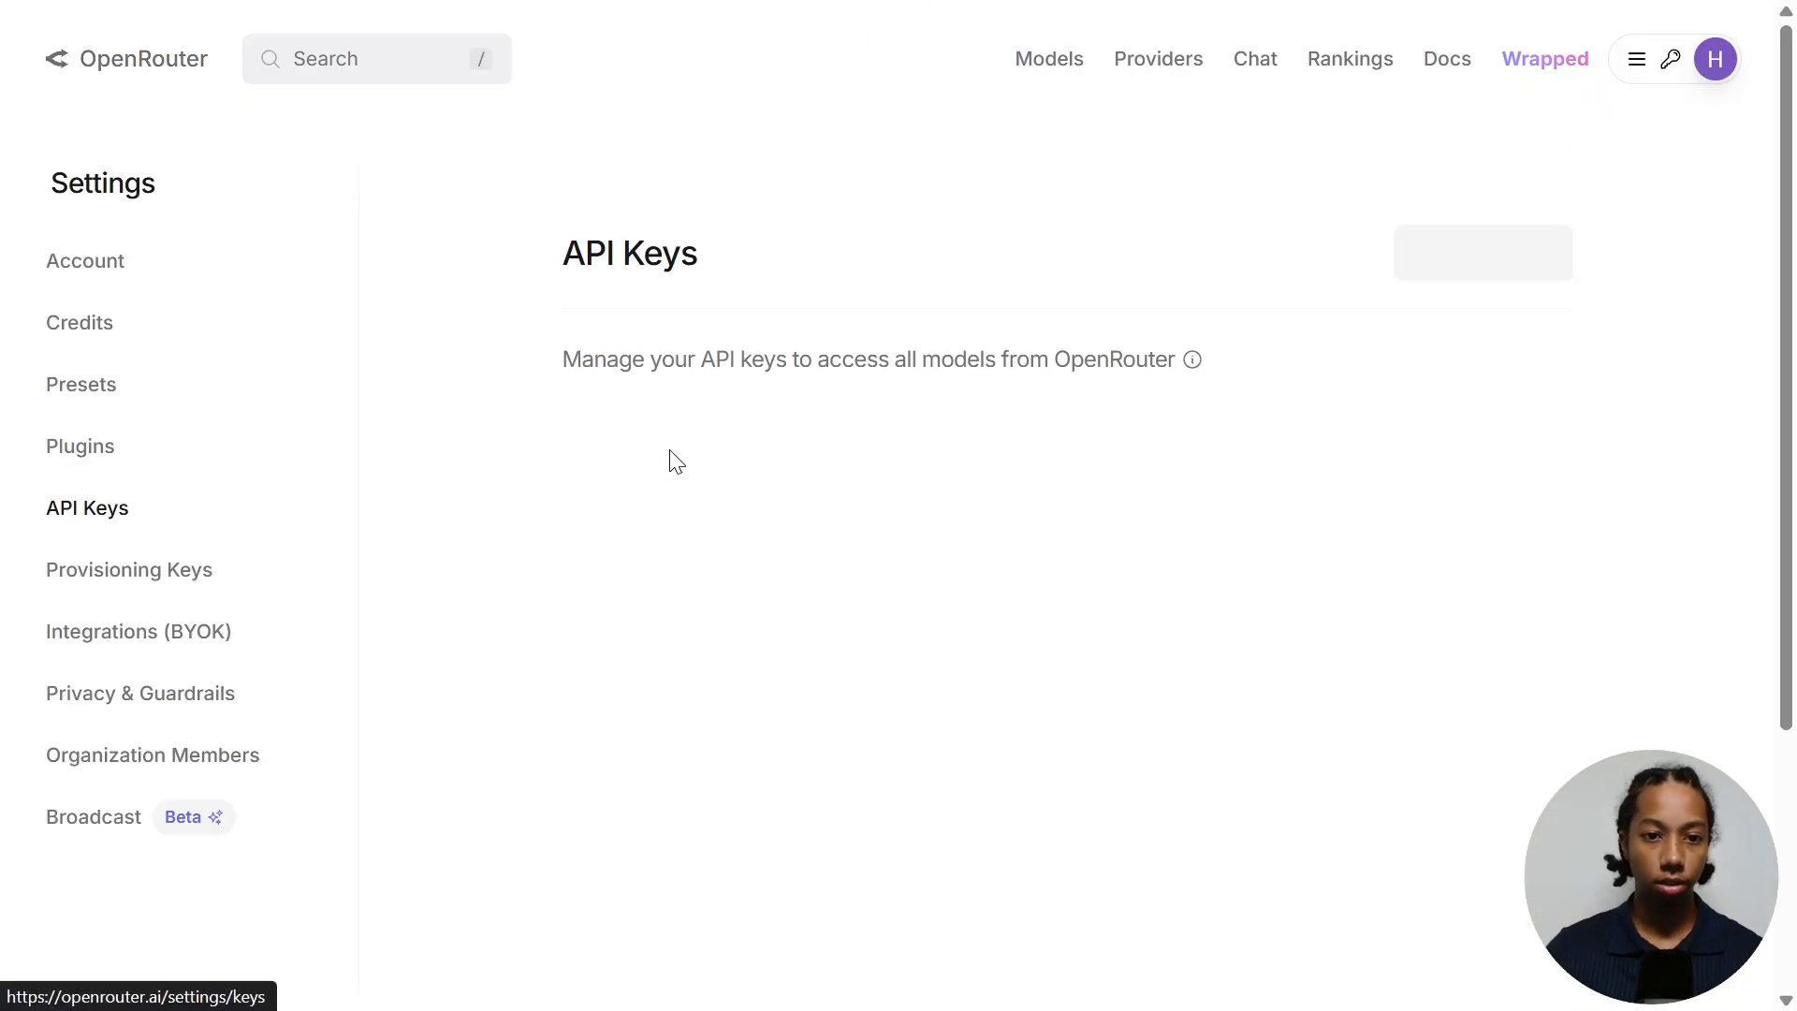
left_click(1465, 262)
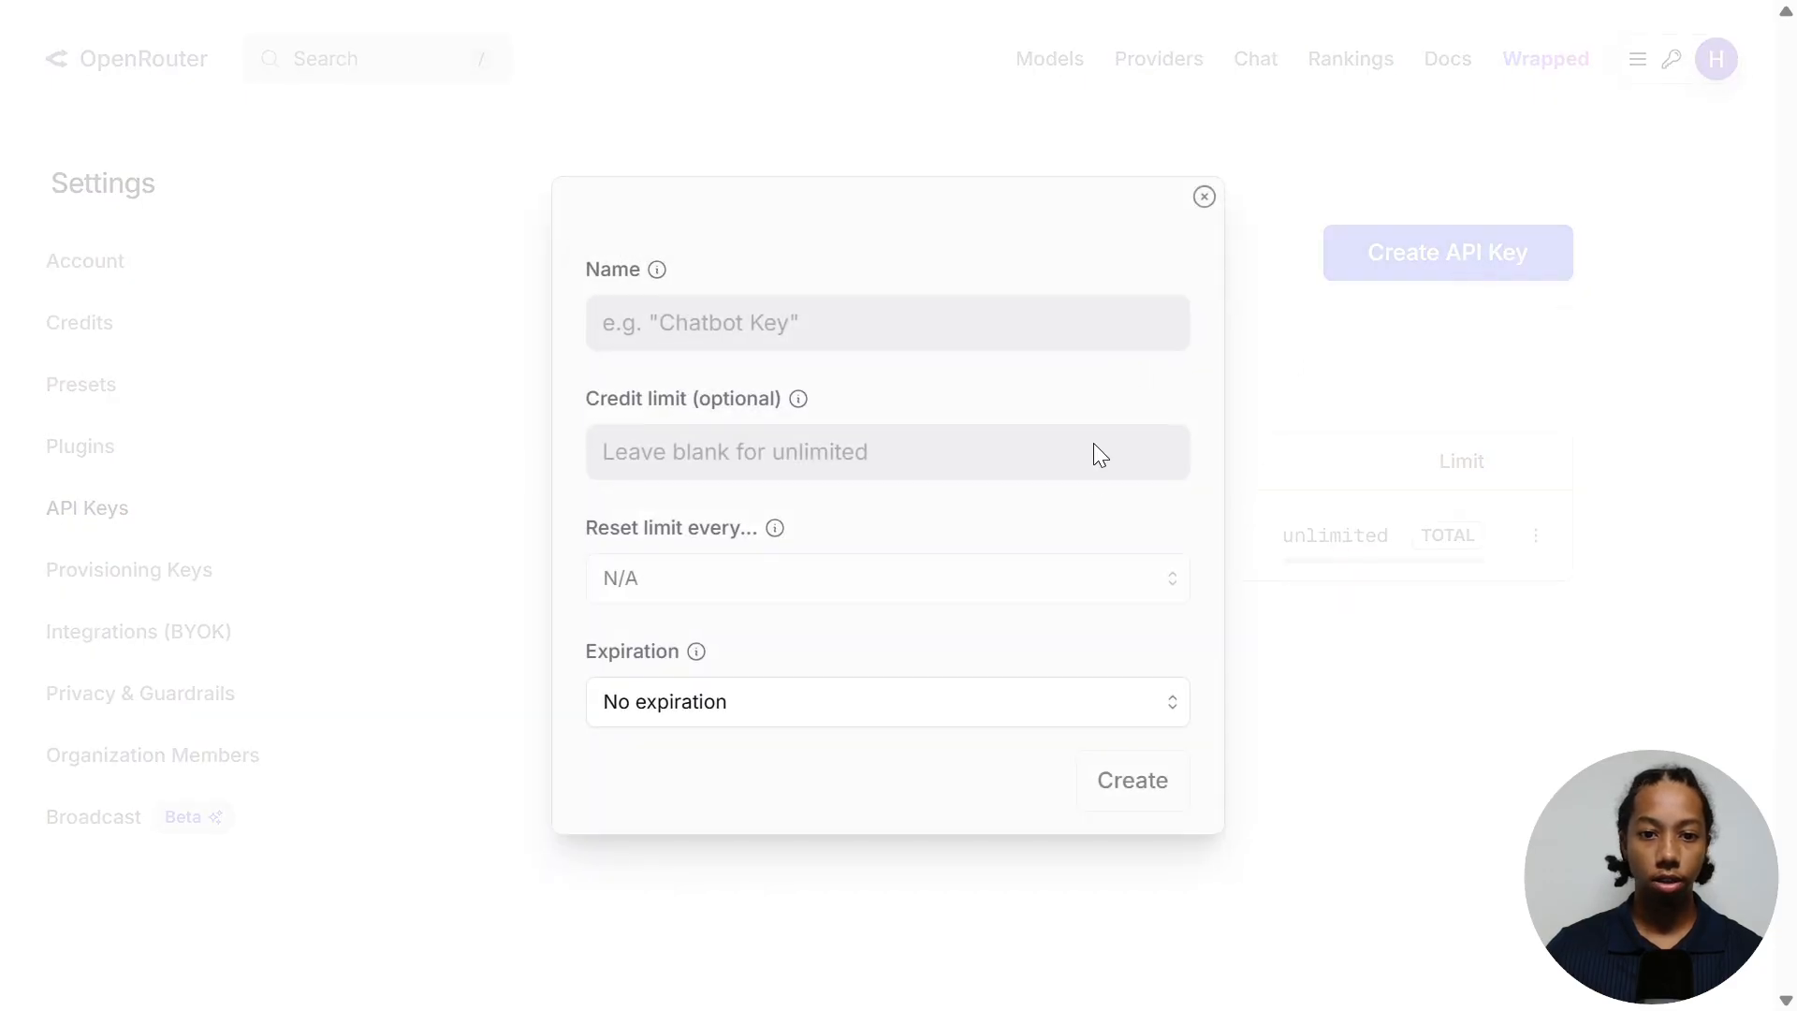
left_click(787, 312)
type("r09sfuoh")
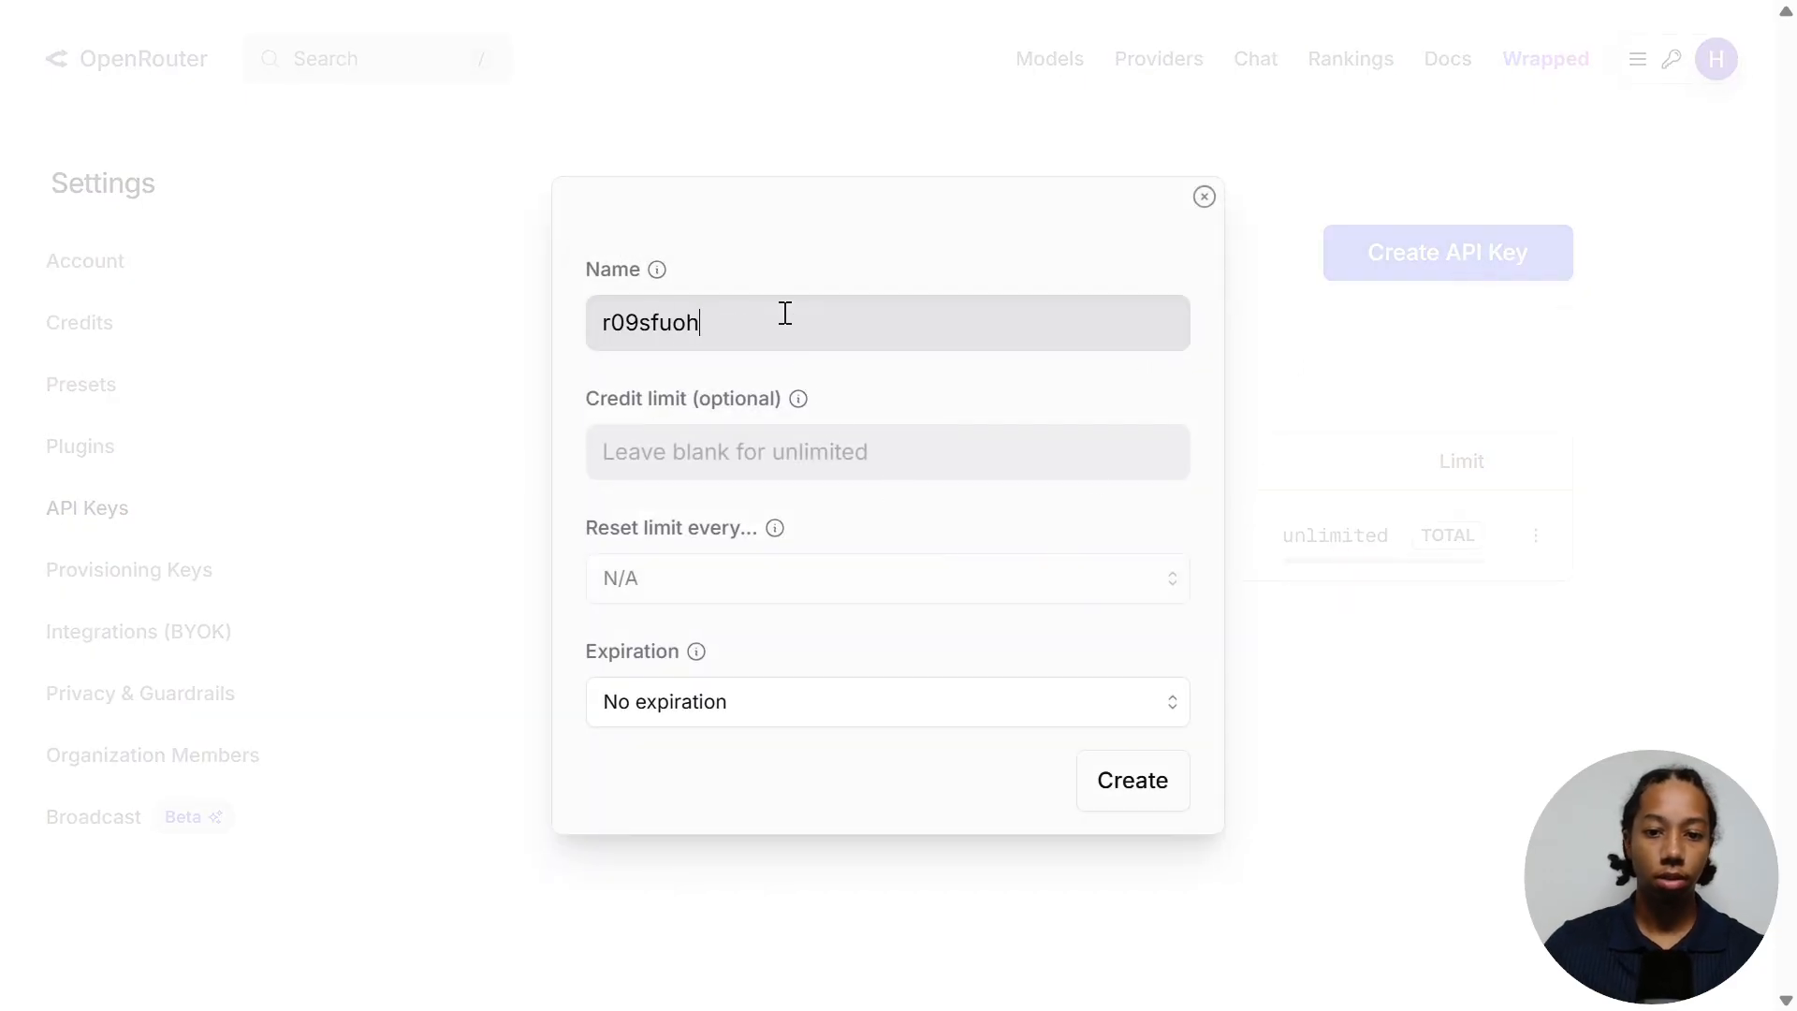
left_click(1114, 786)
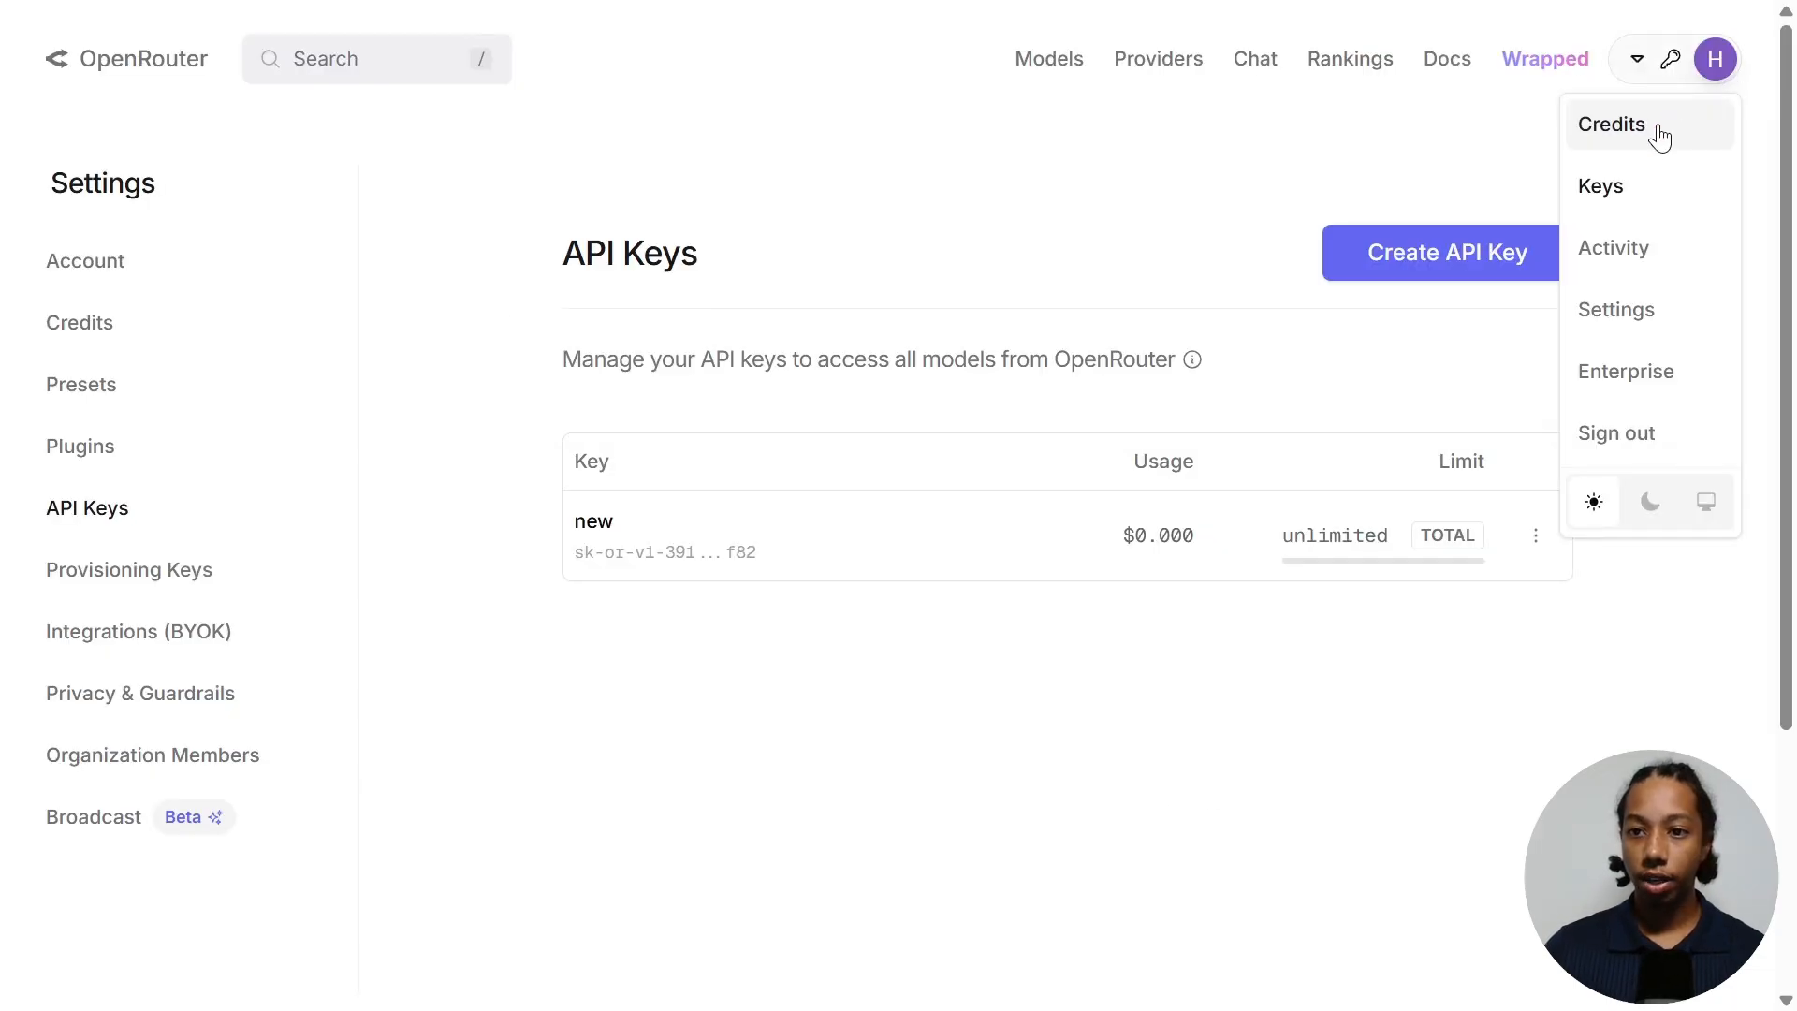
left_click(1656, 127)
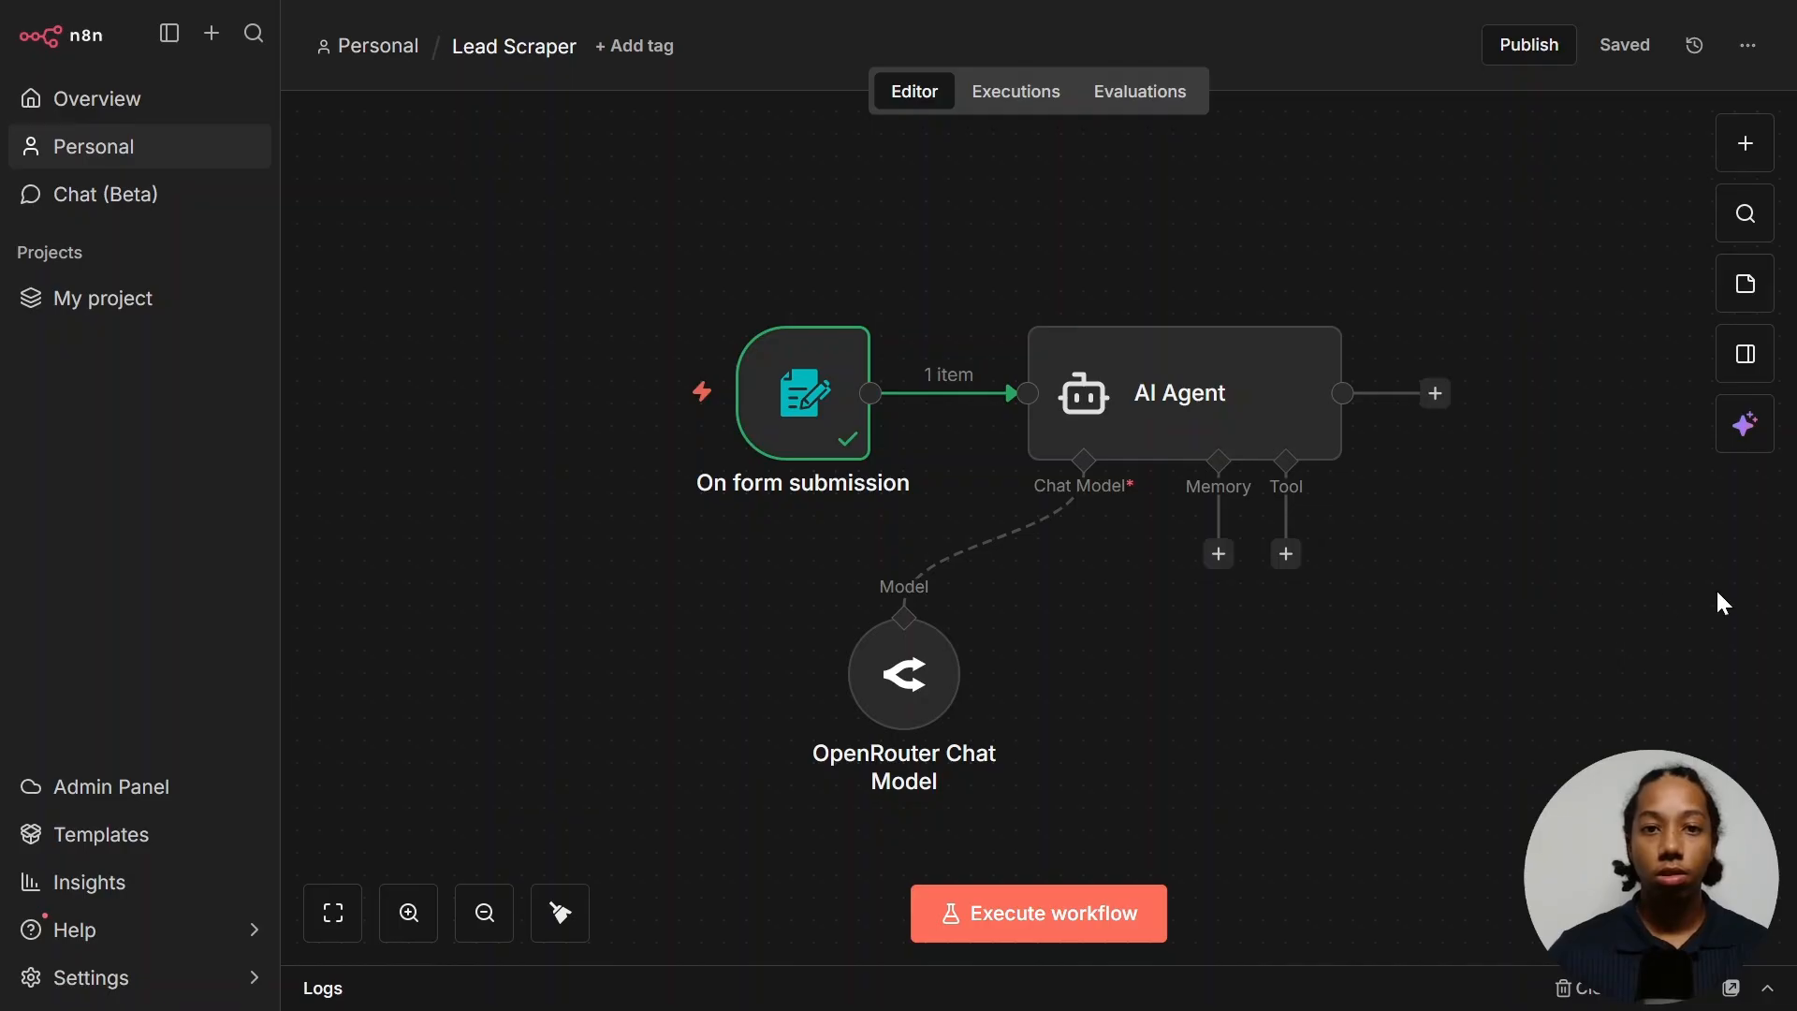
- Test-run the AI Agent step to get its filtered industry list
left_click(1189, 386)
double_click(1189, 391)
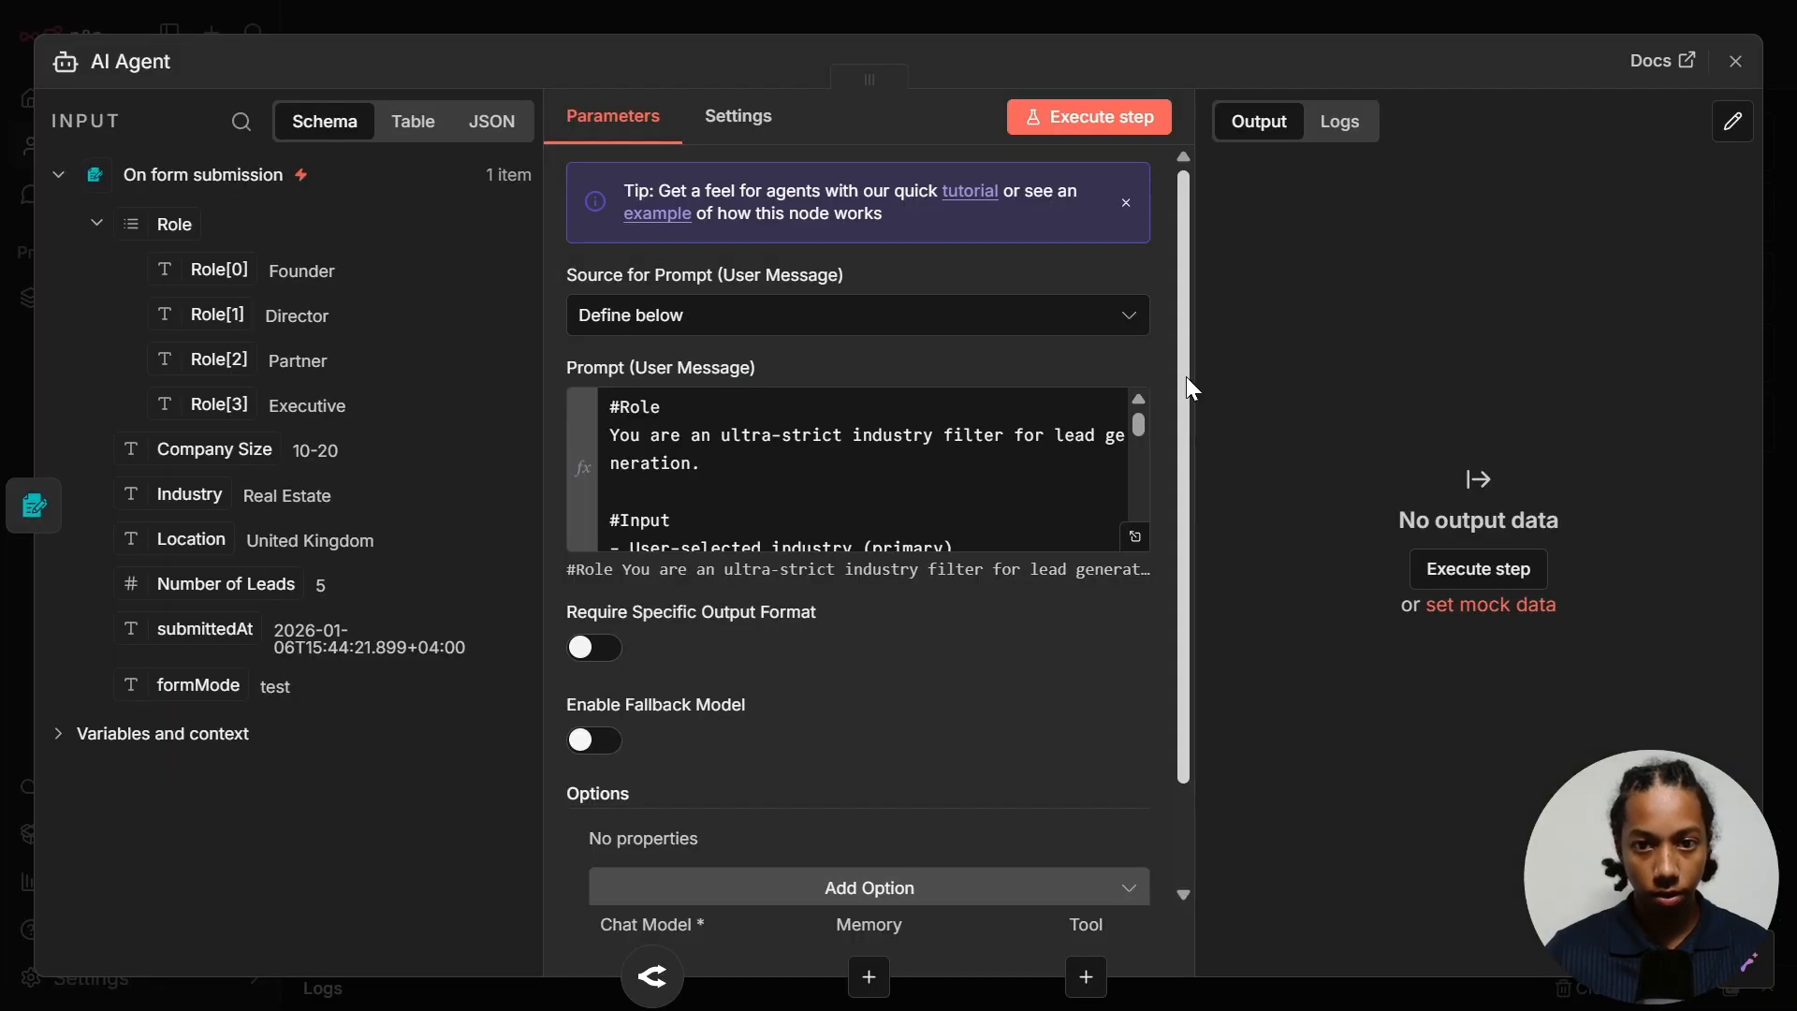
left_click(1093, 120)
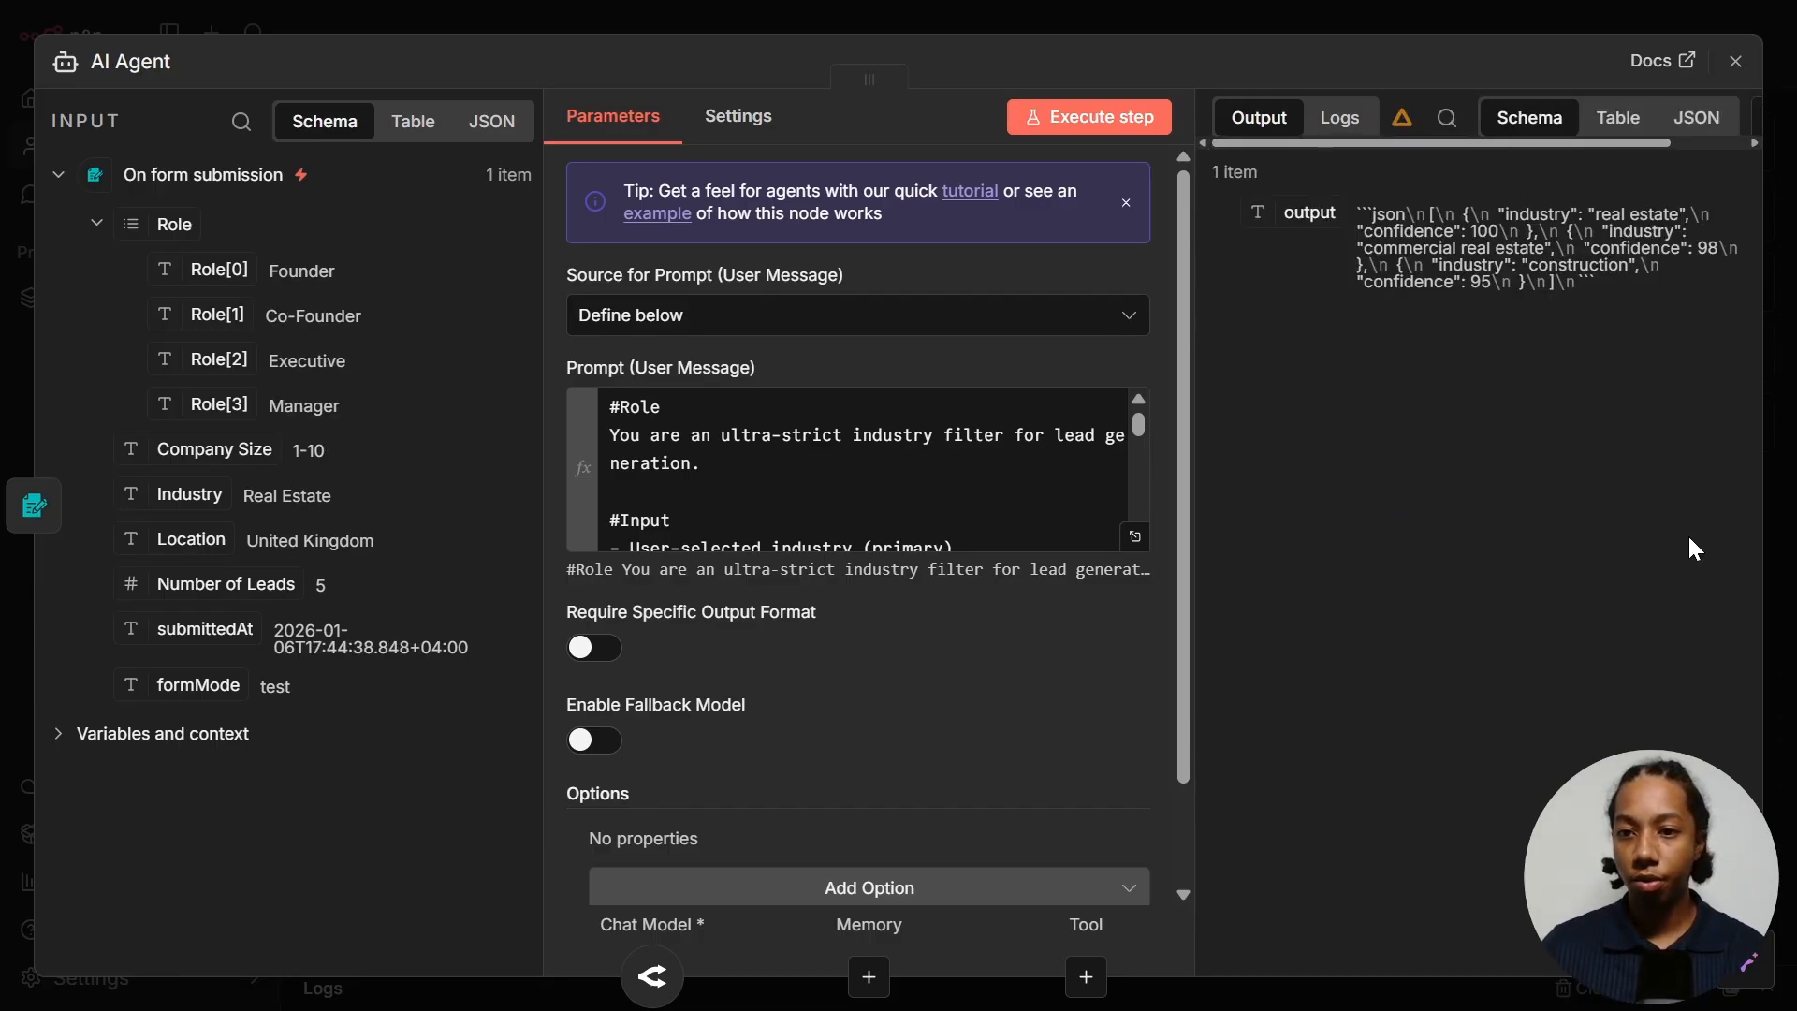
- Turn on Require Specific Output Format for the AI Agent
scroll(843, 686, "down", 2)
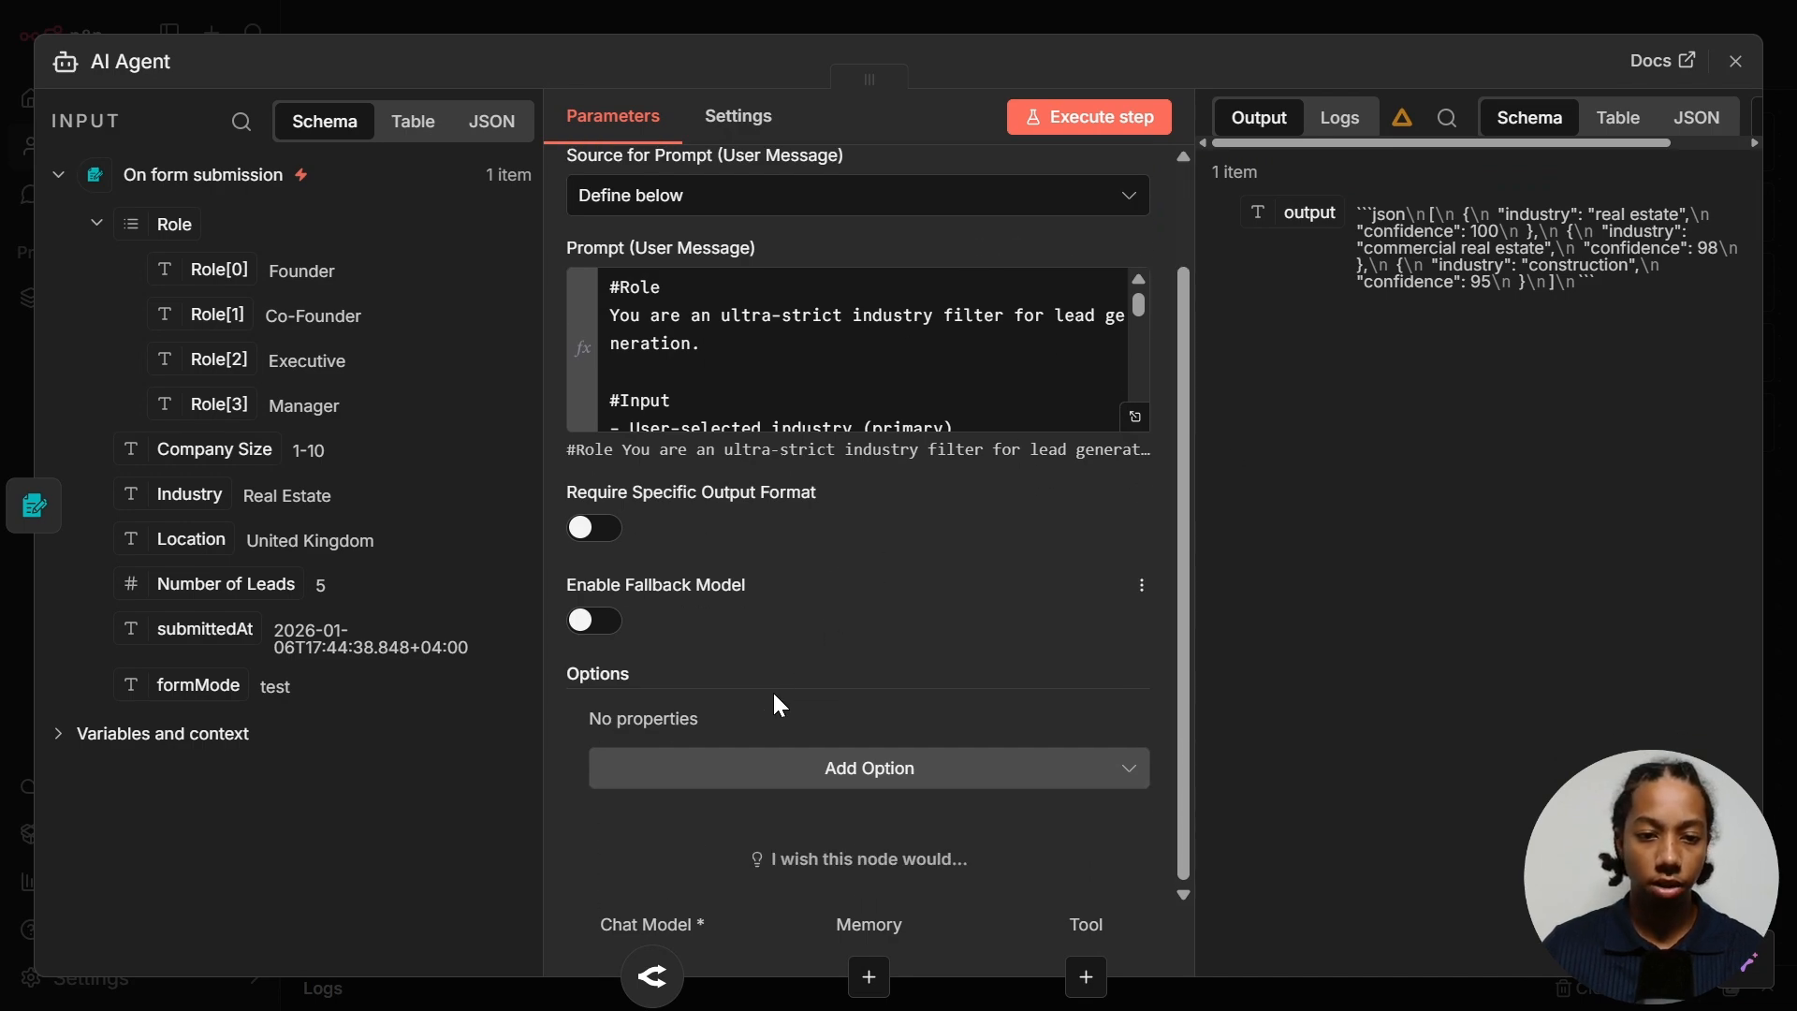
left_click(595, 530)
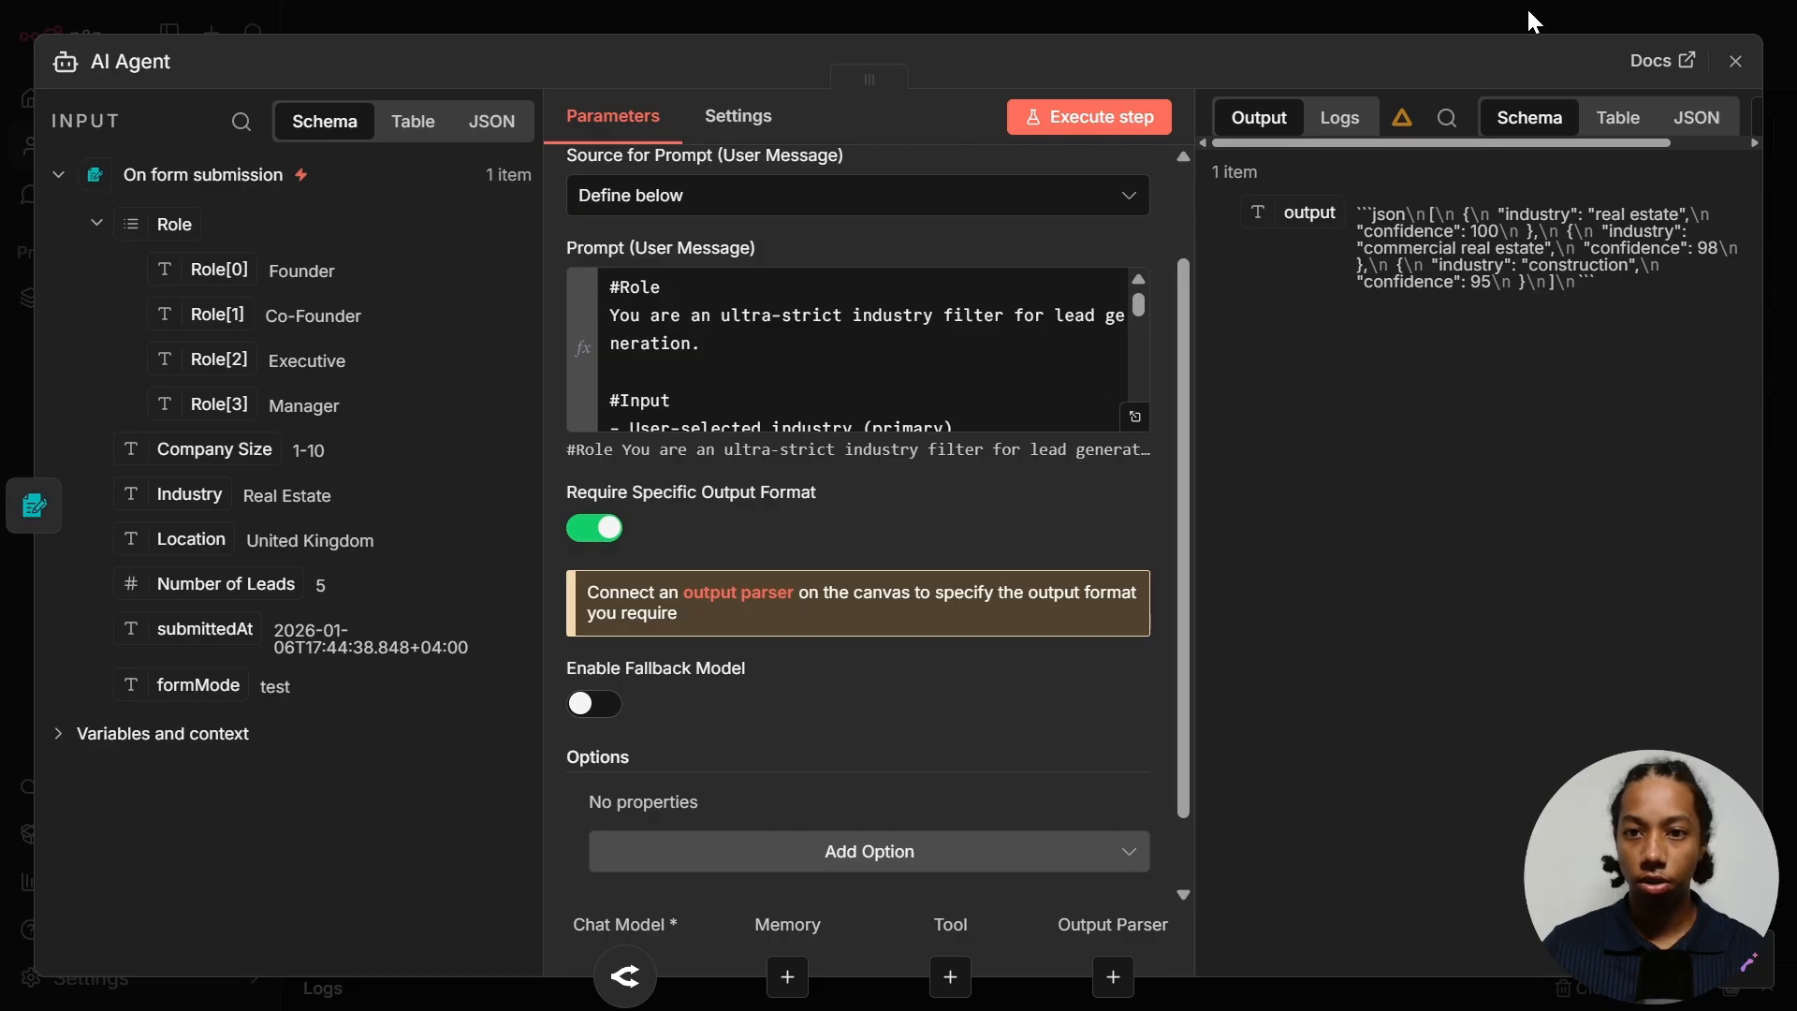
key("Escape")
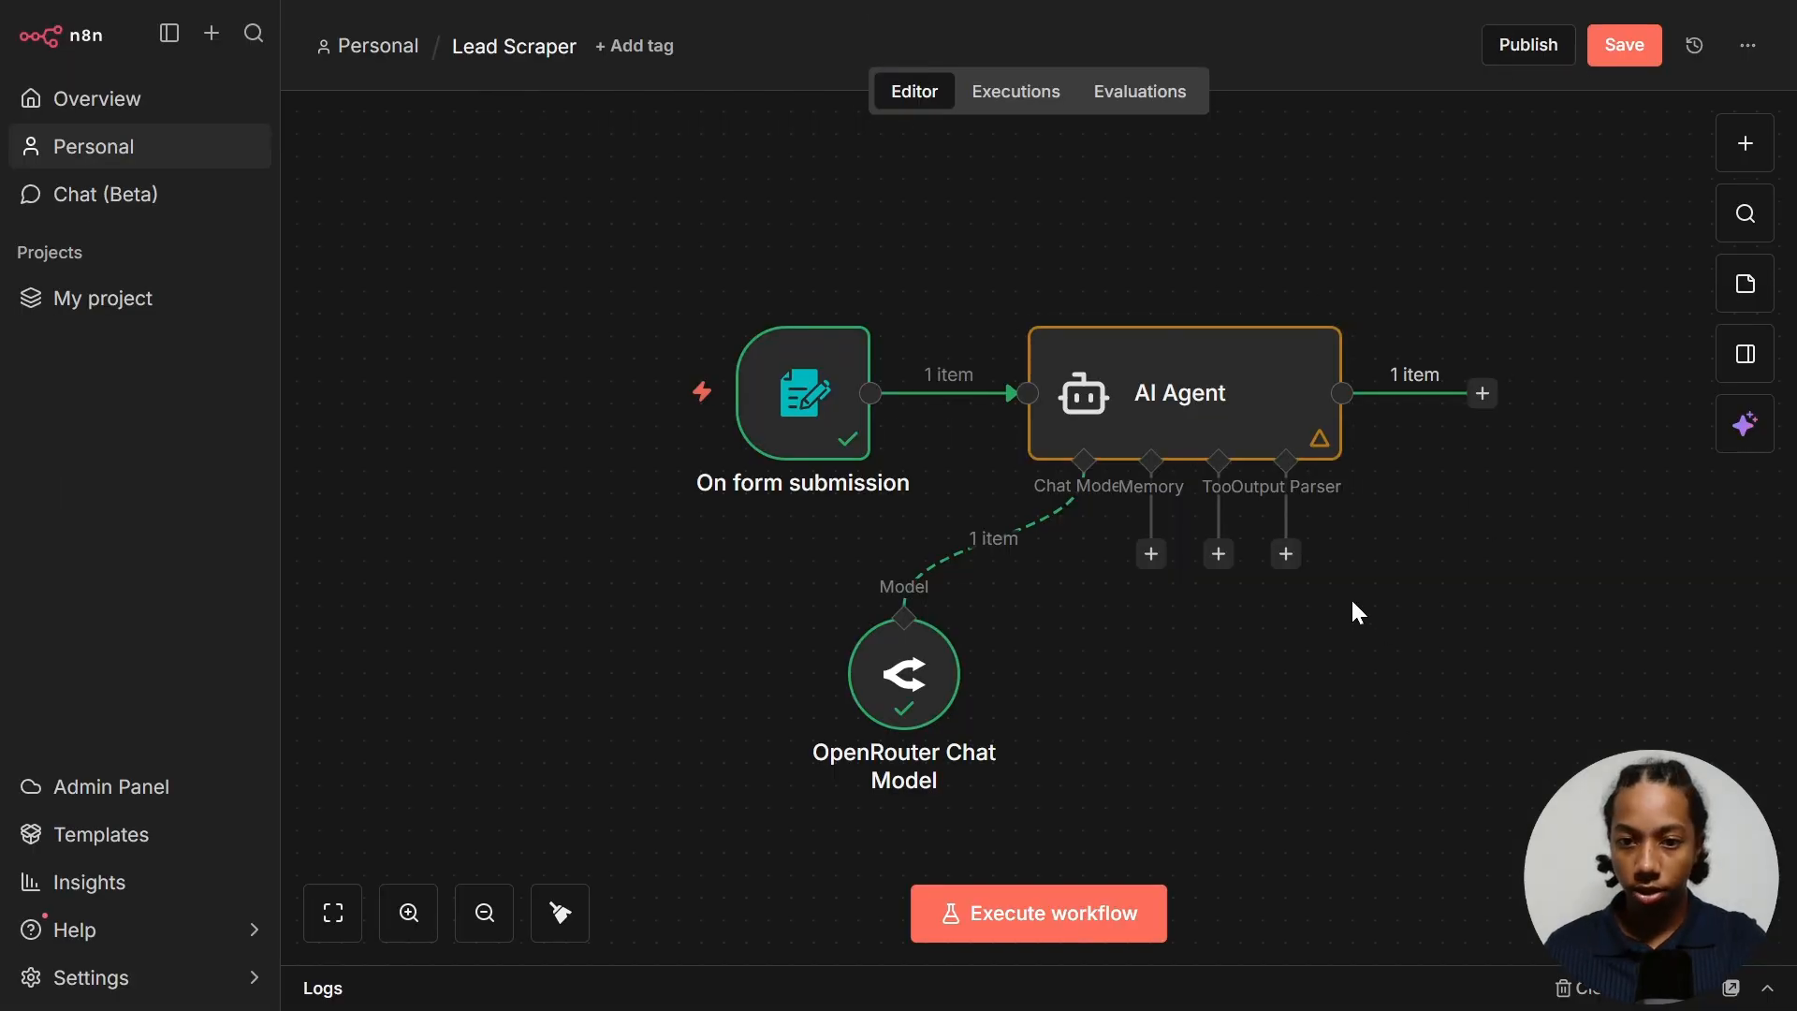
- Attach a Structured Output Parser with an industry/confidence JSON array example and rerun the agent
left_click(1286, 553)
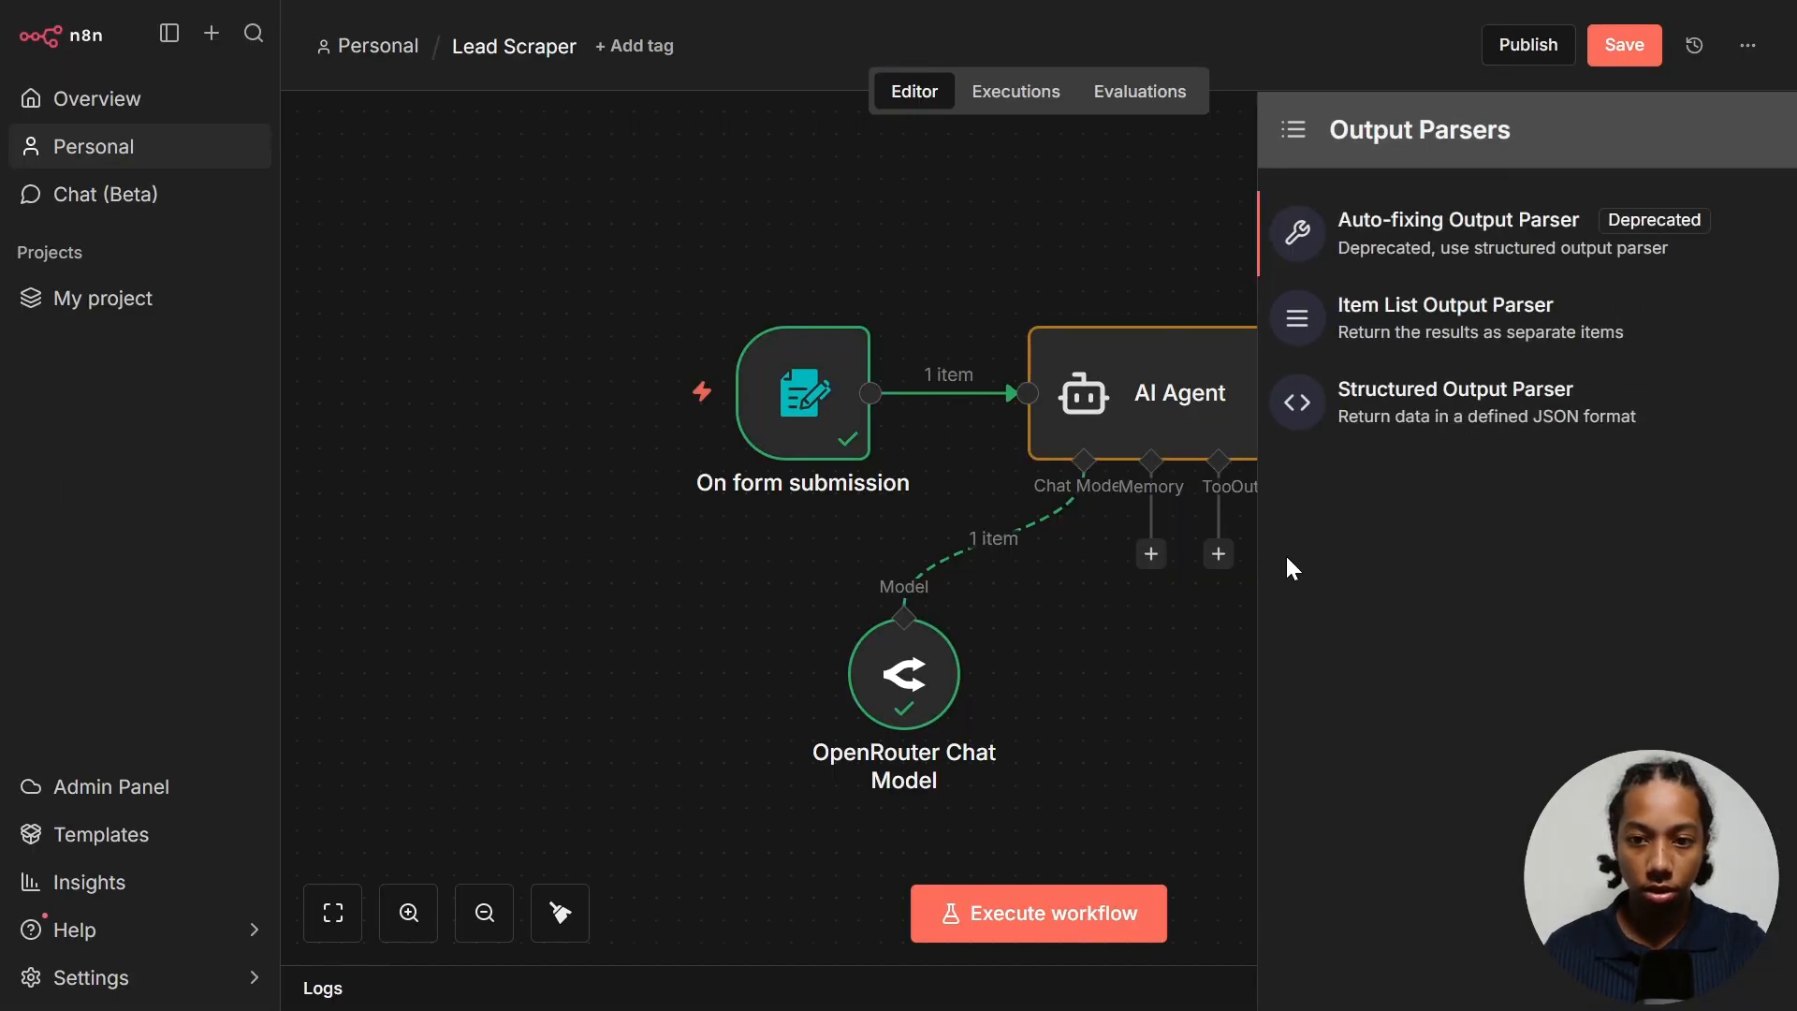
left_click(1498, 413)
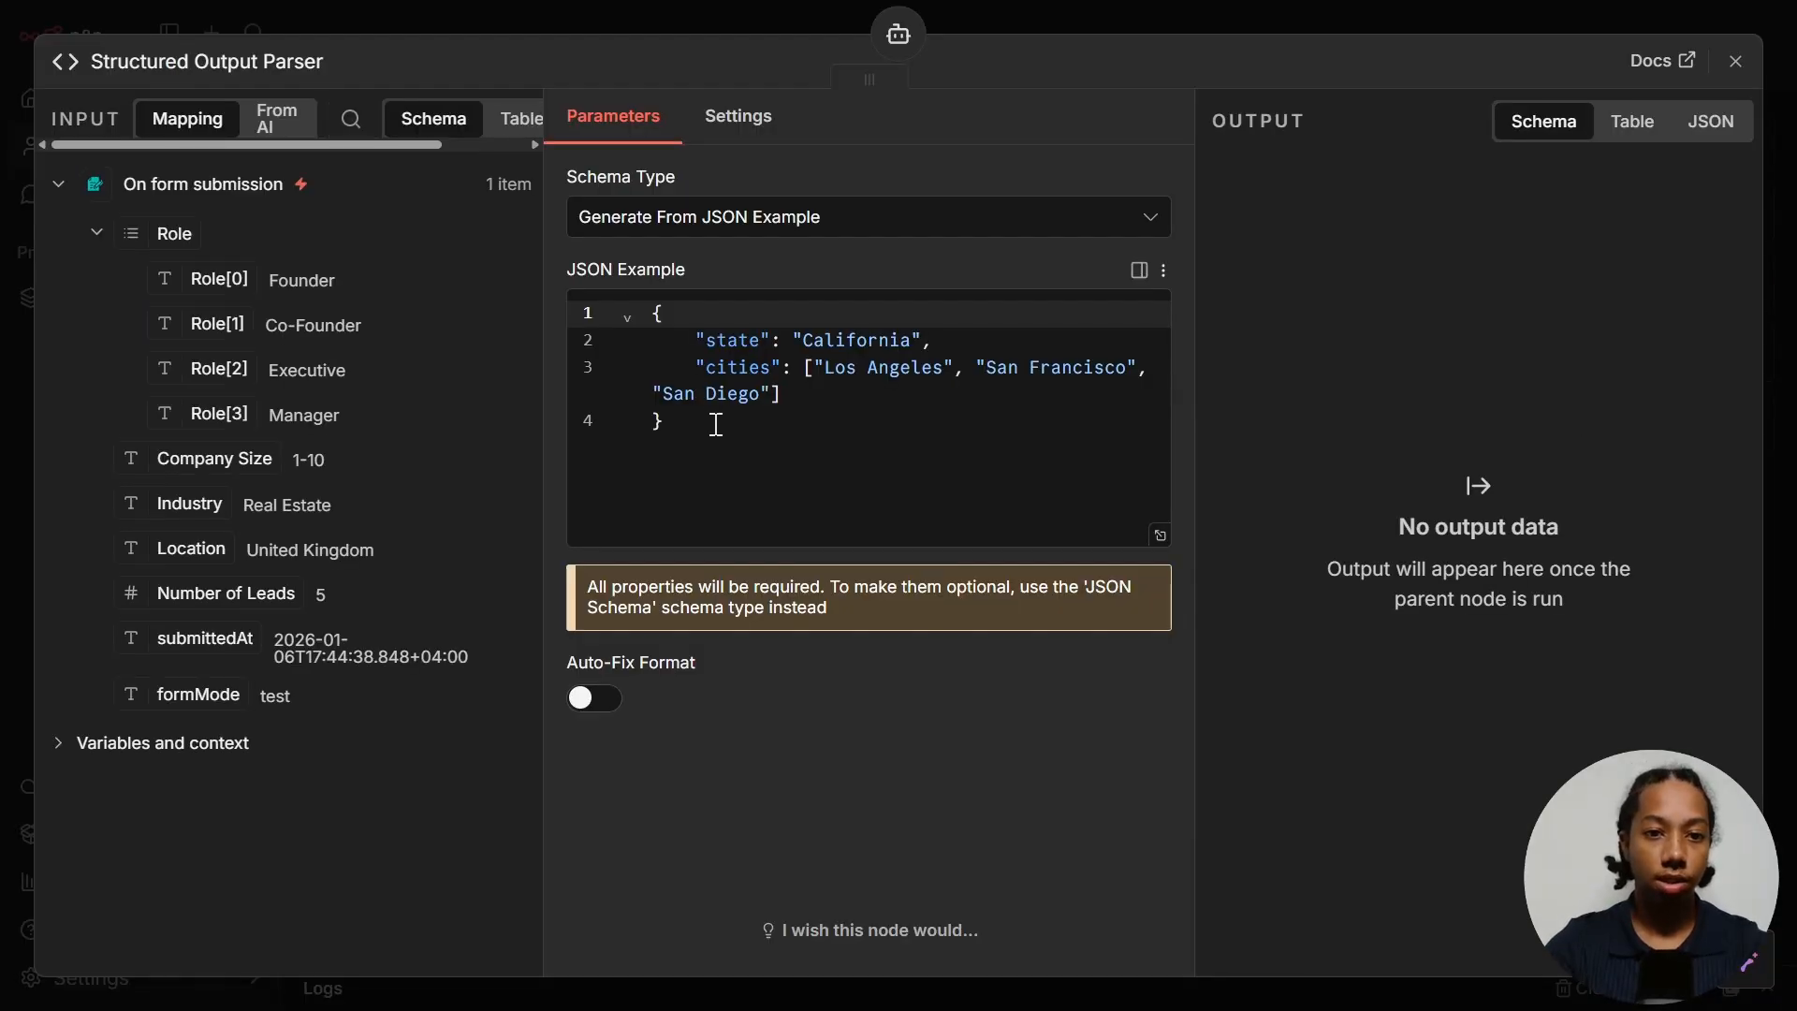
left_click_drag(719, 431, 603, 294)
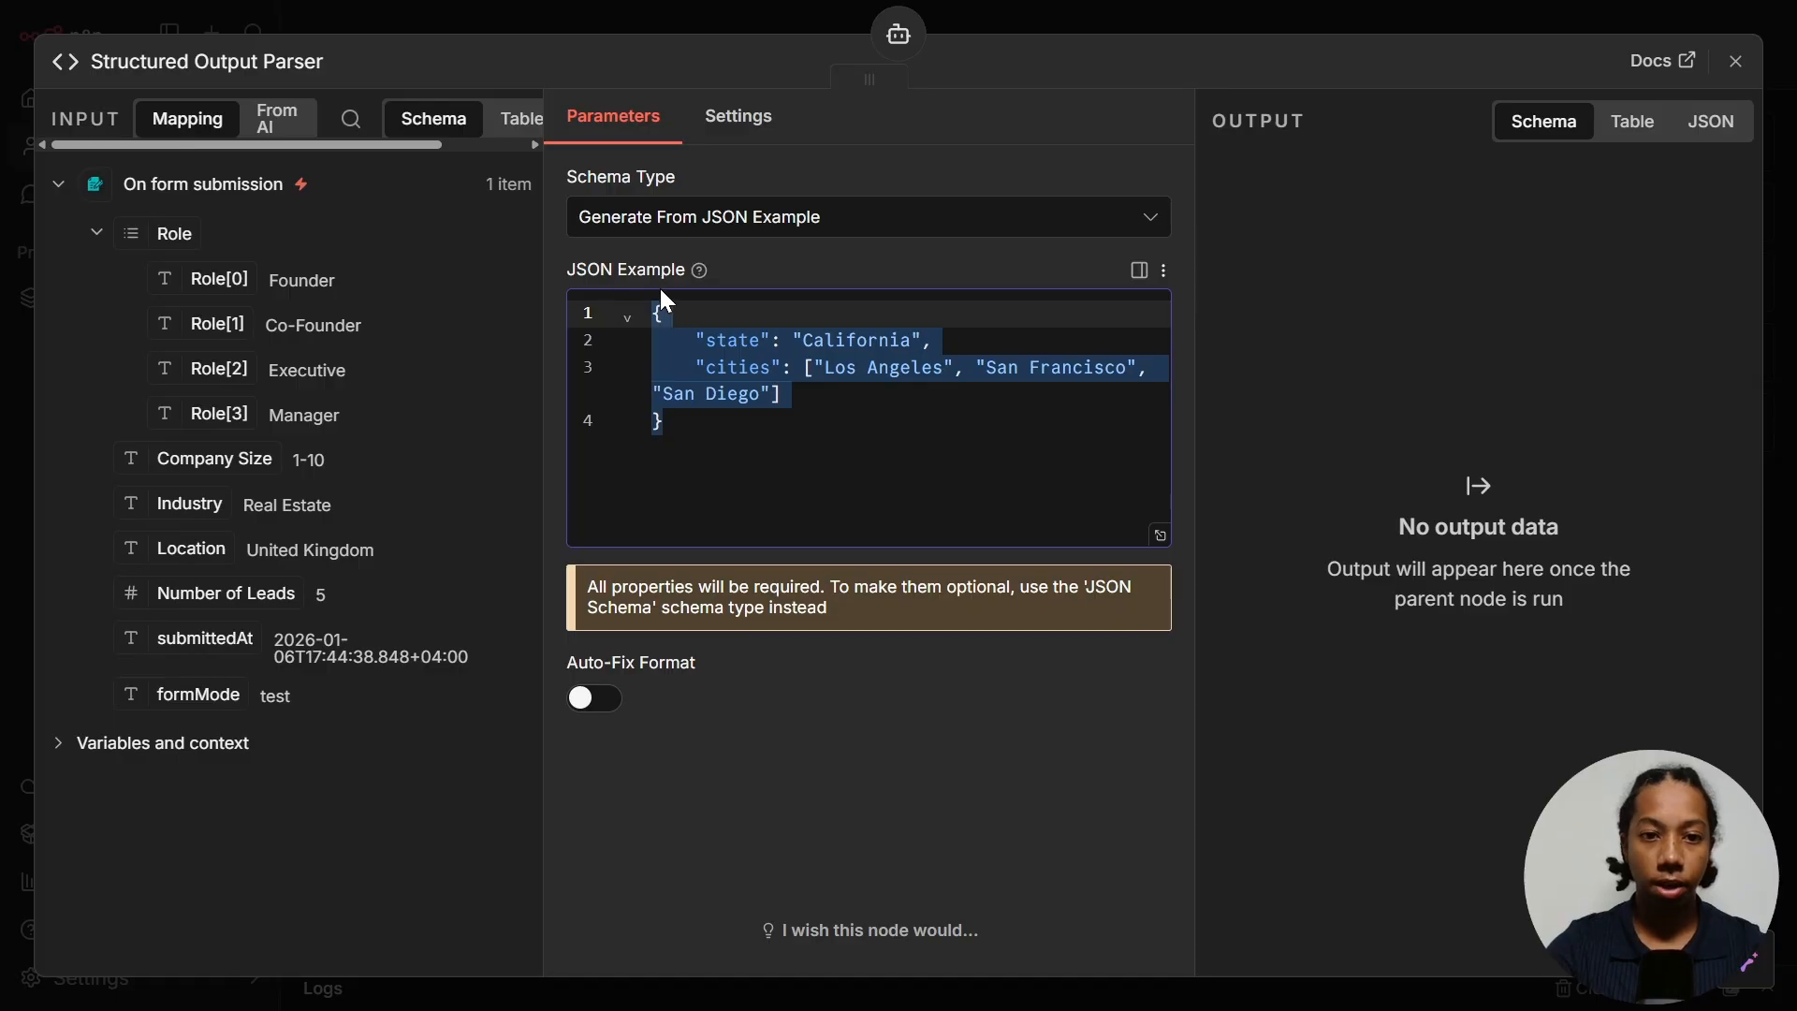
type("[   {     \"industry\": \"Commercial Real Estate\",     \"confidence\": 99   } ]")
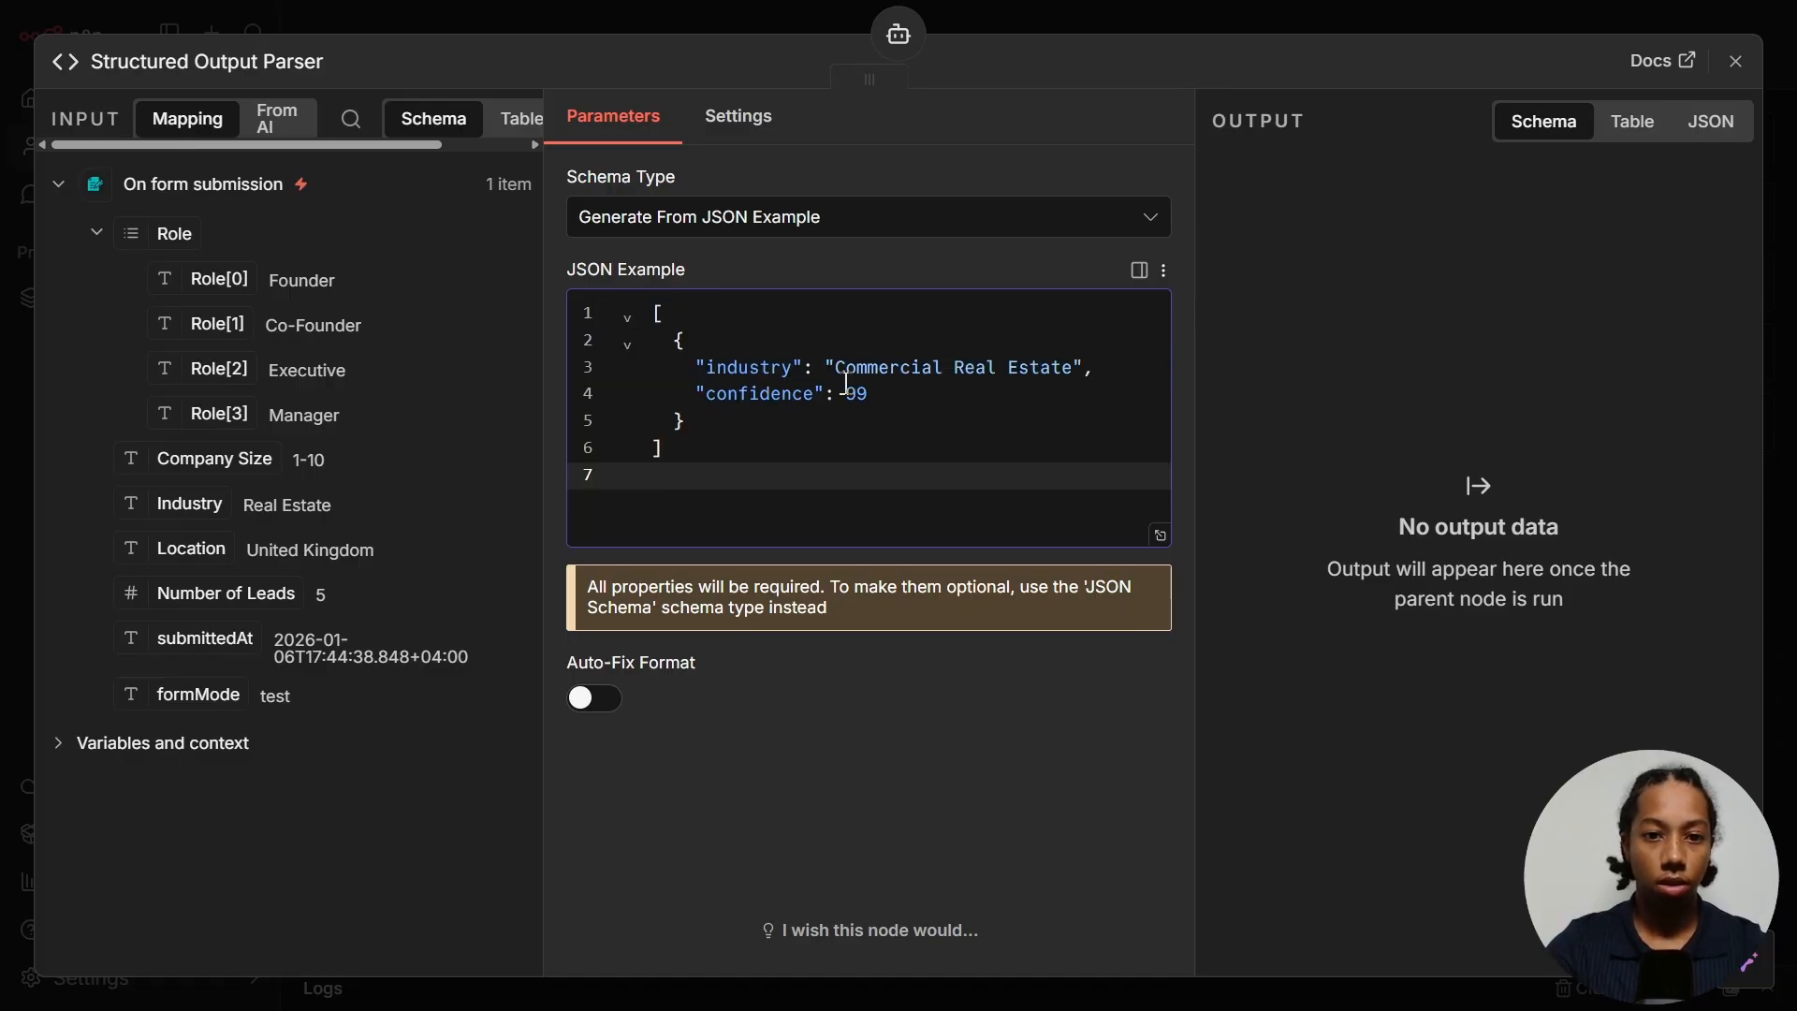
key("BackSpace")
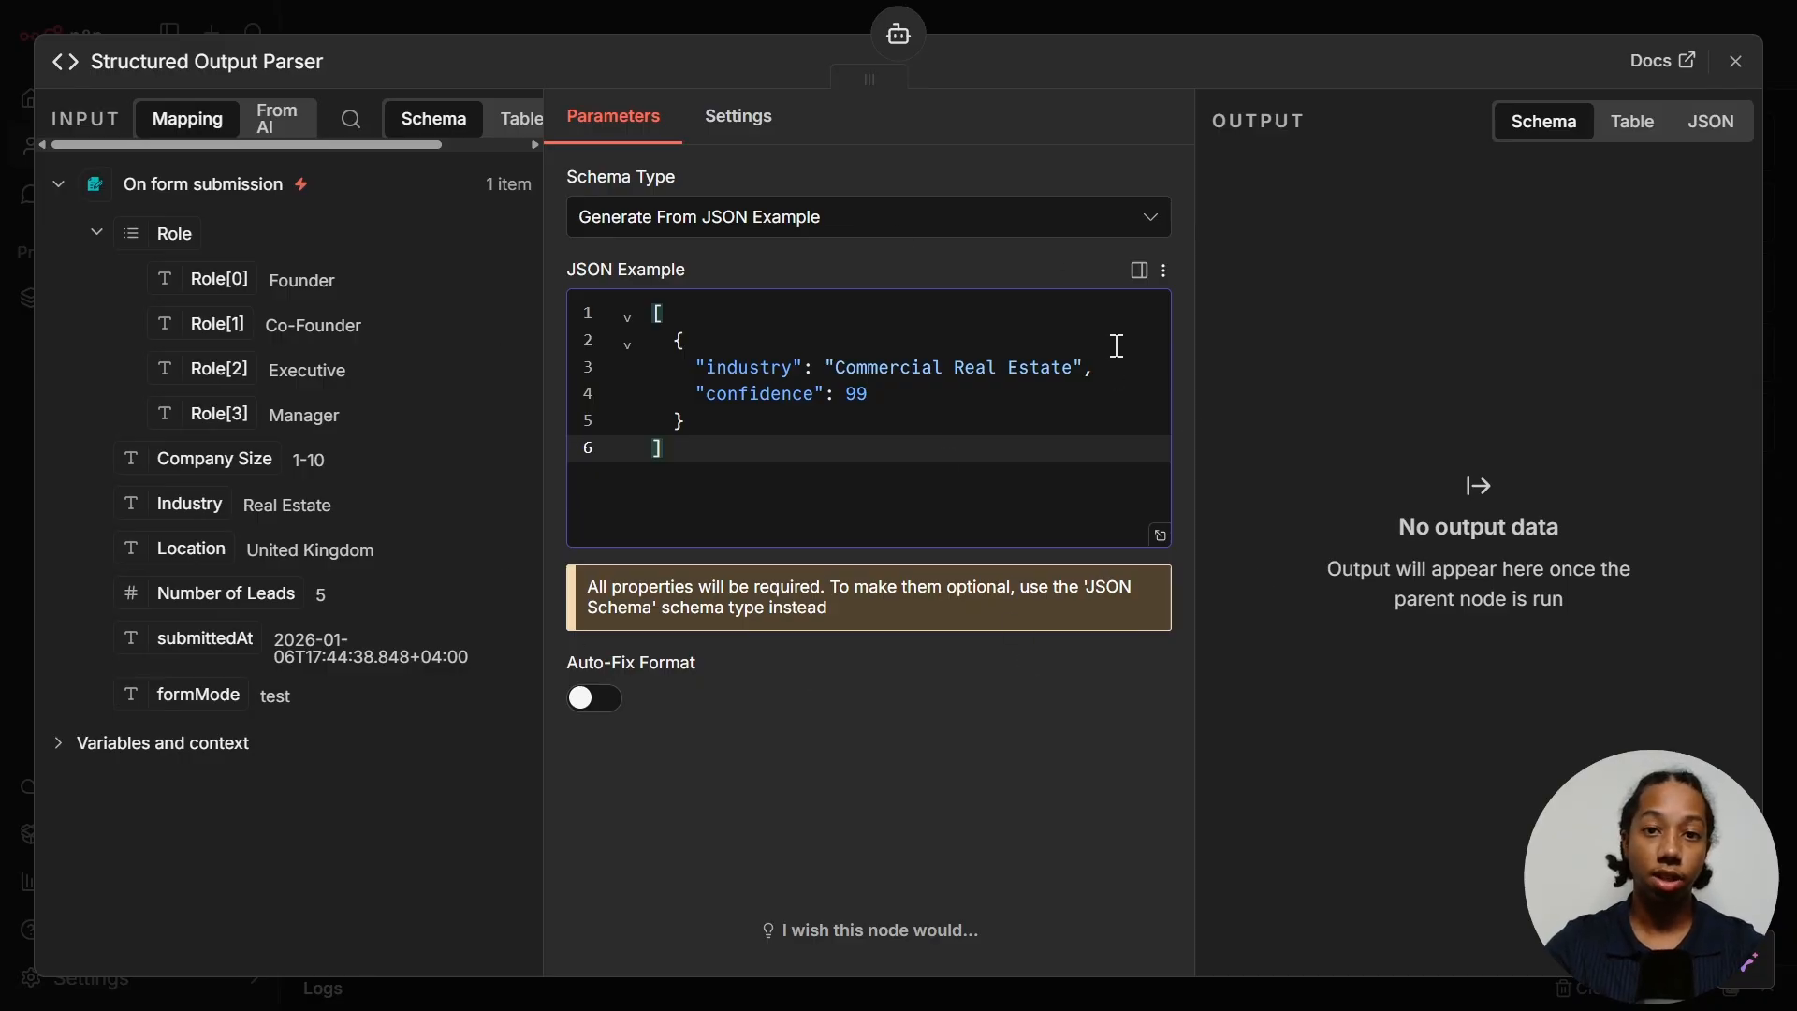
key("Escape")
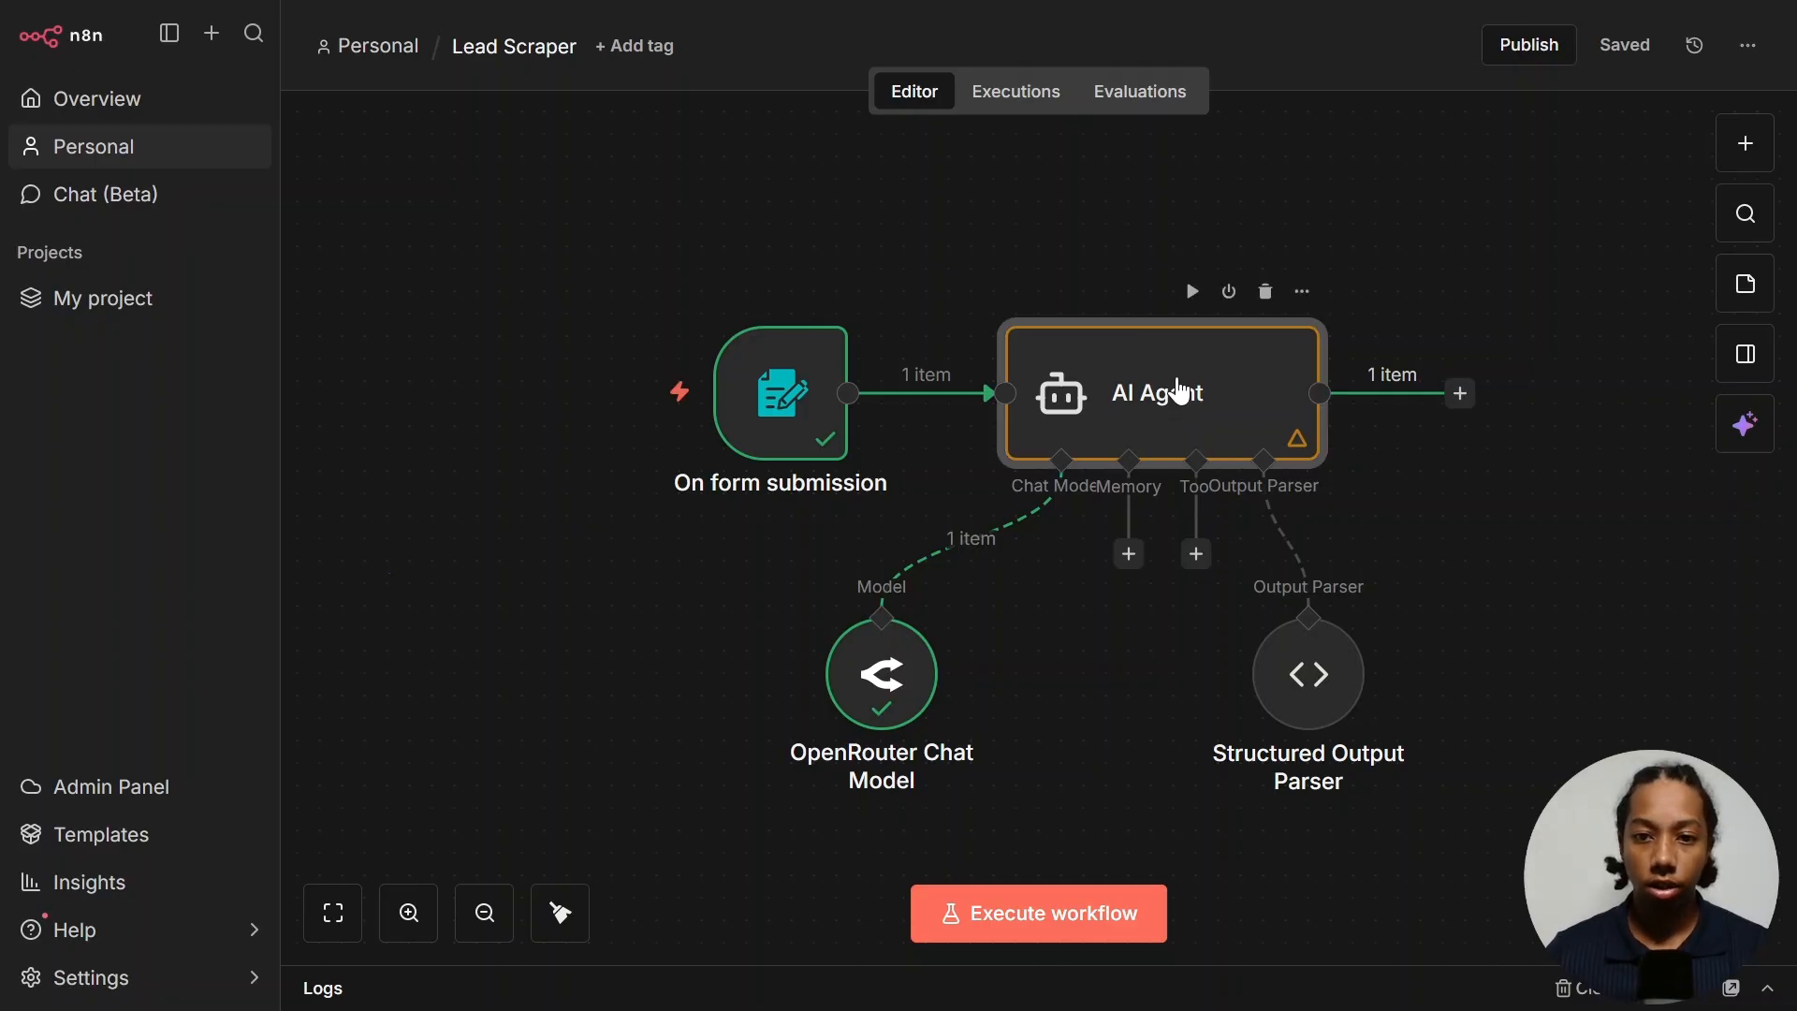
double_click(1180, 392)
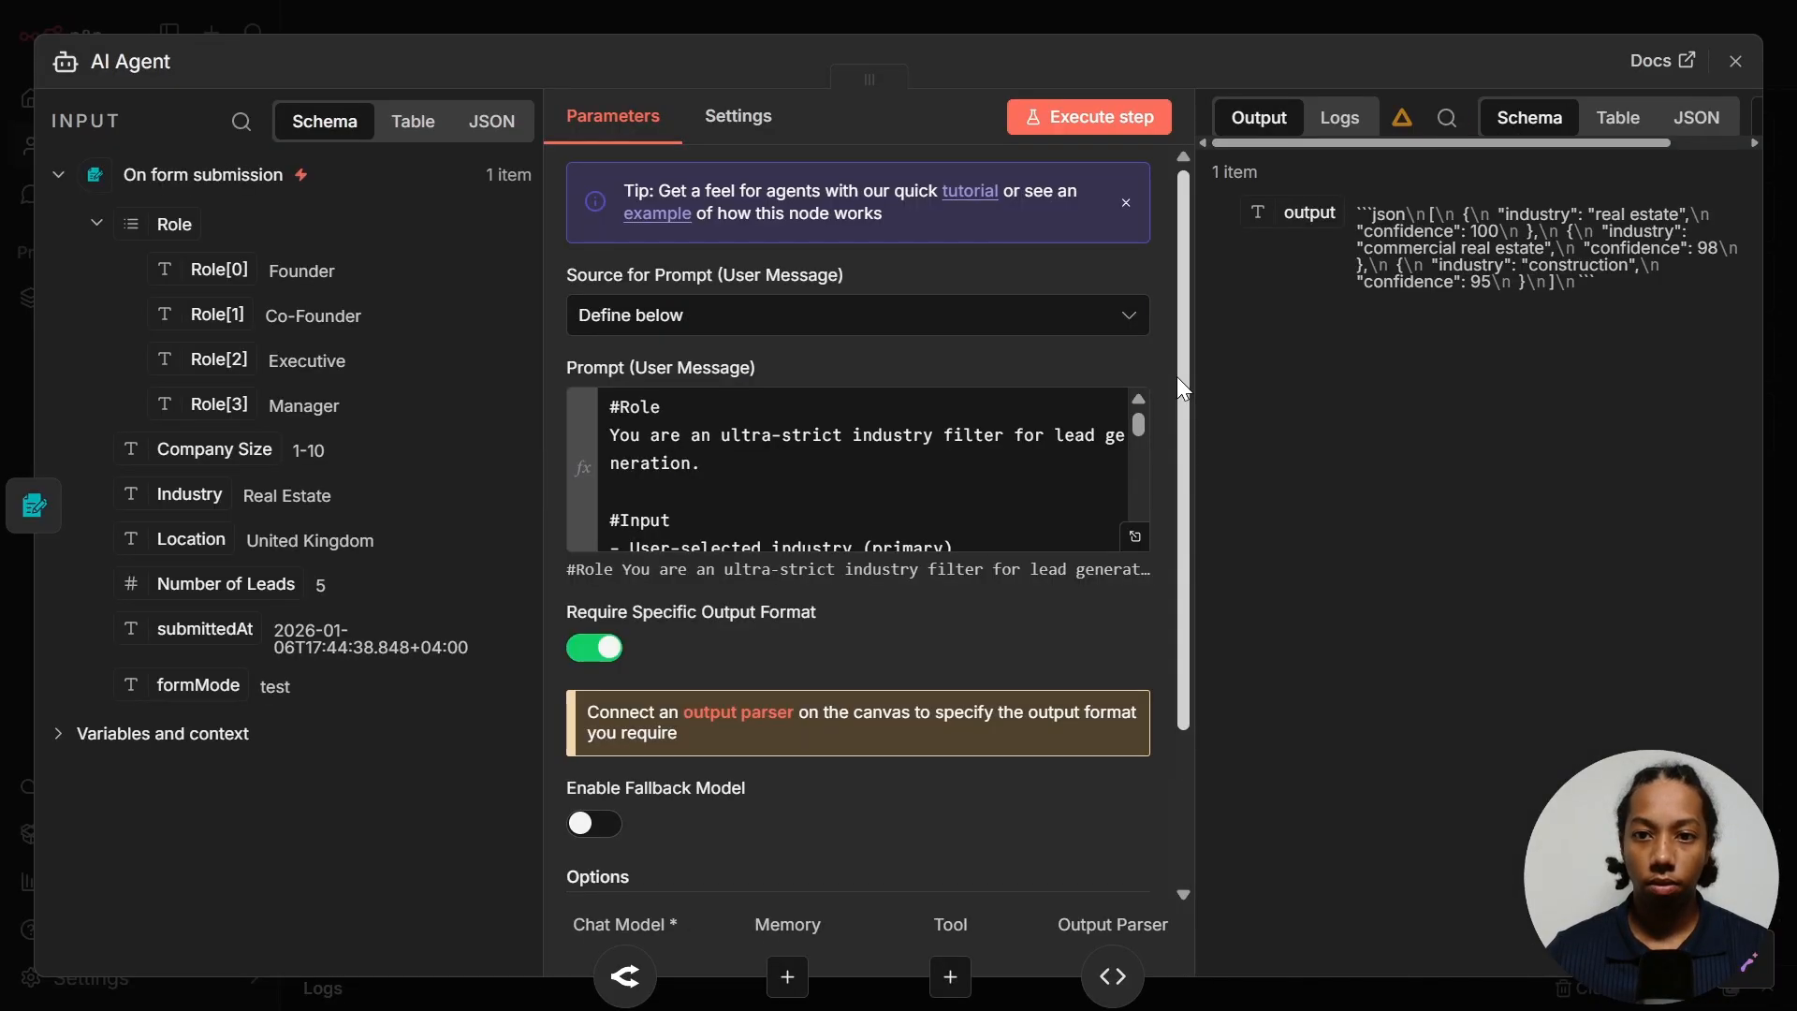
left_click(1106, 122)
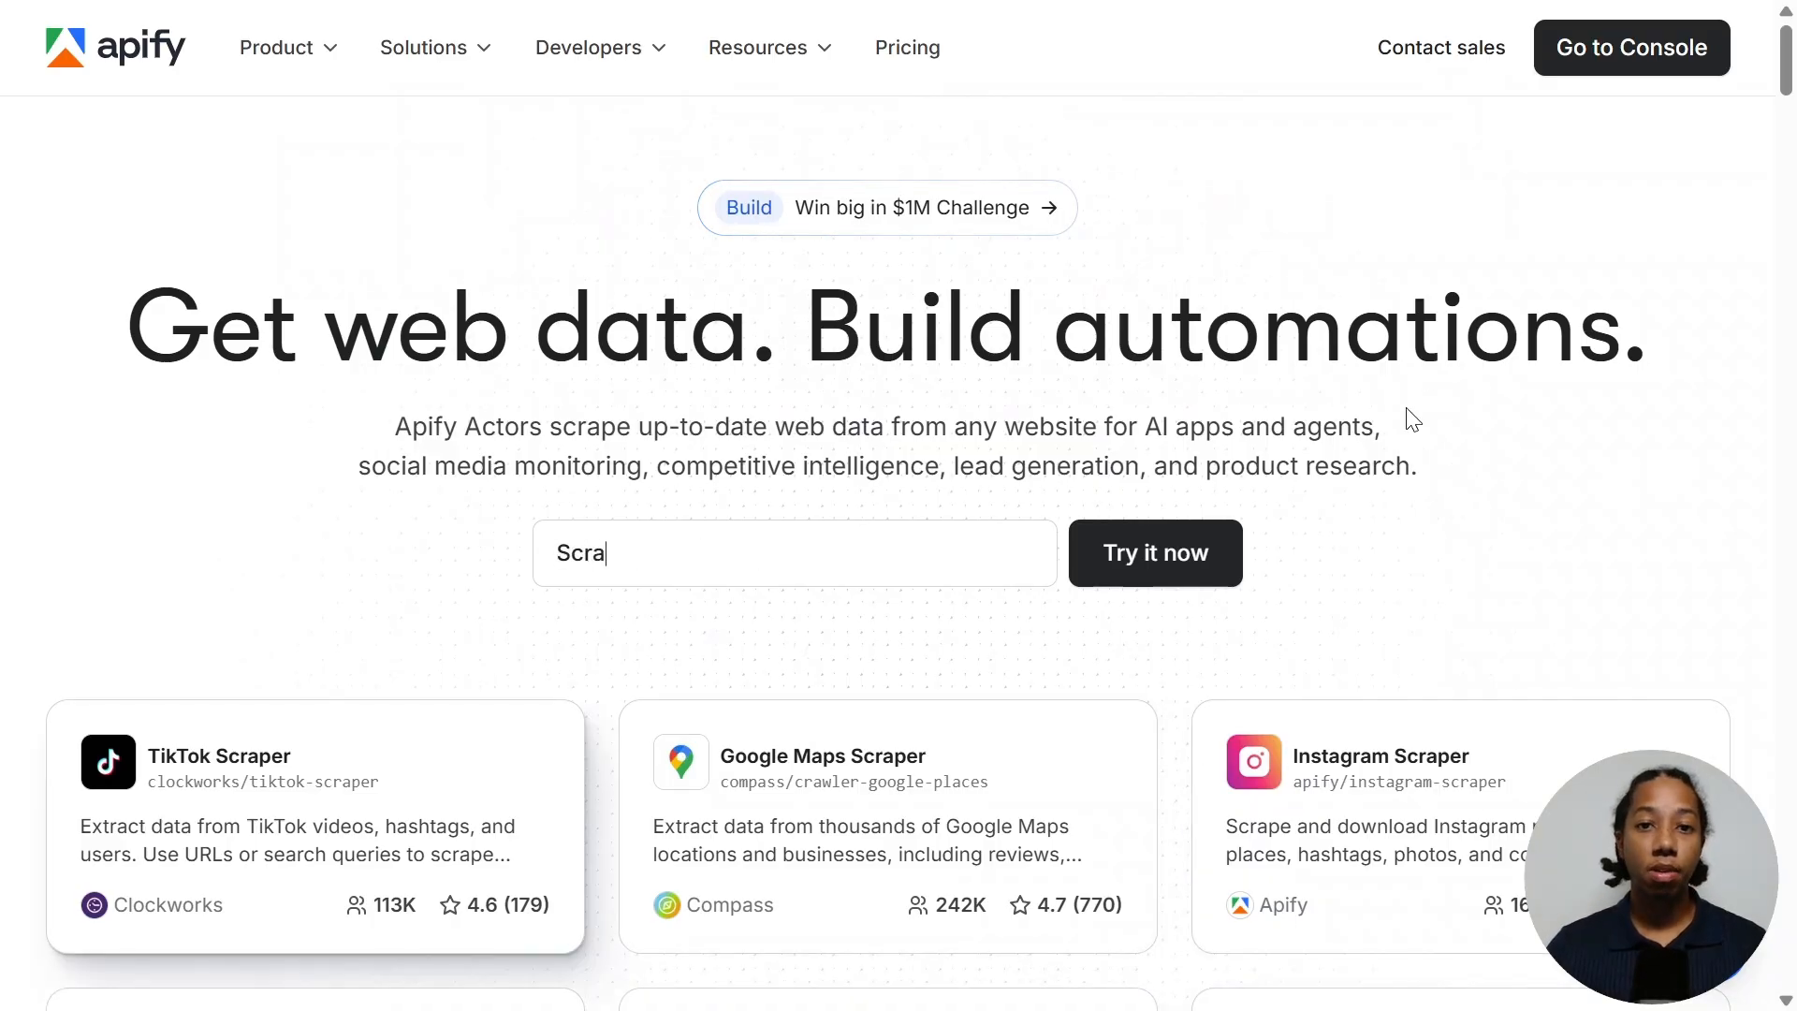
- Search the Apify Store for 'Leads Finder' and open the 'Leads Finder - $1.5/1k leads with Emails' actor
scroll(561, 487, "down", 3)
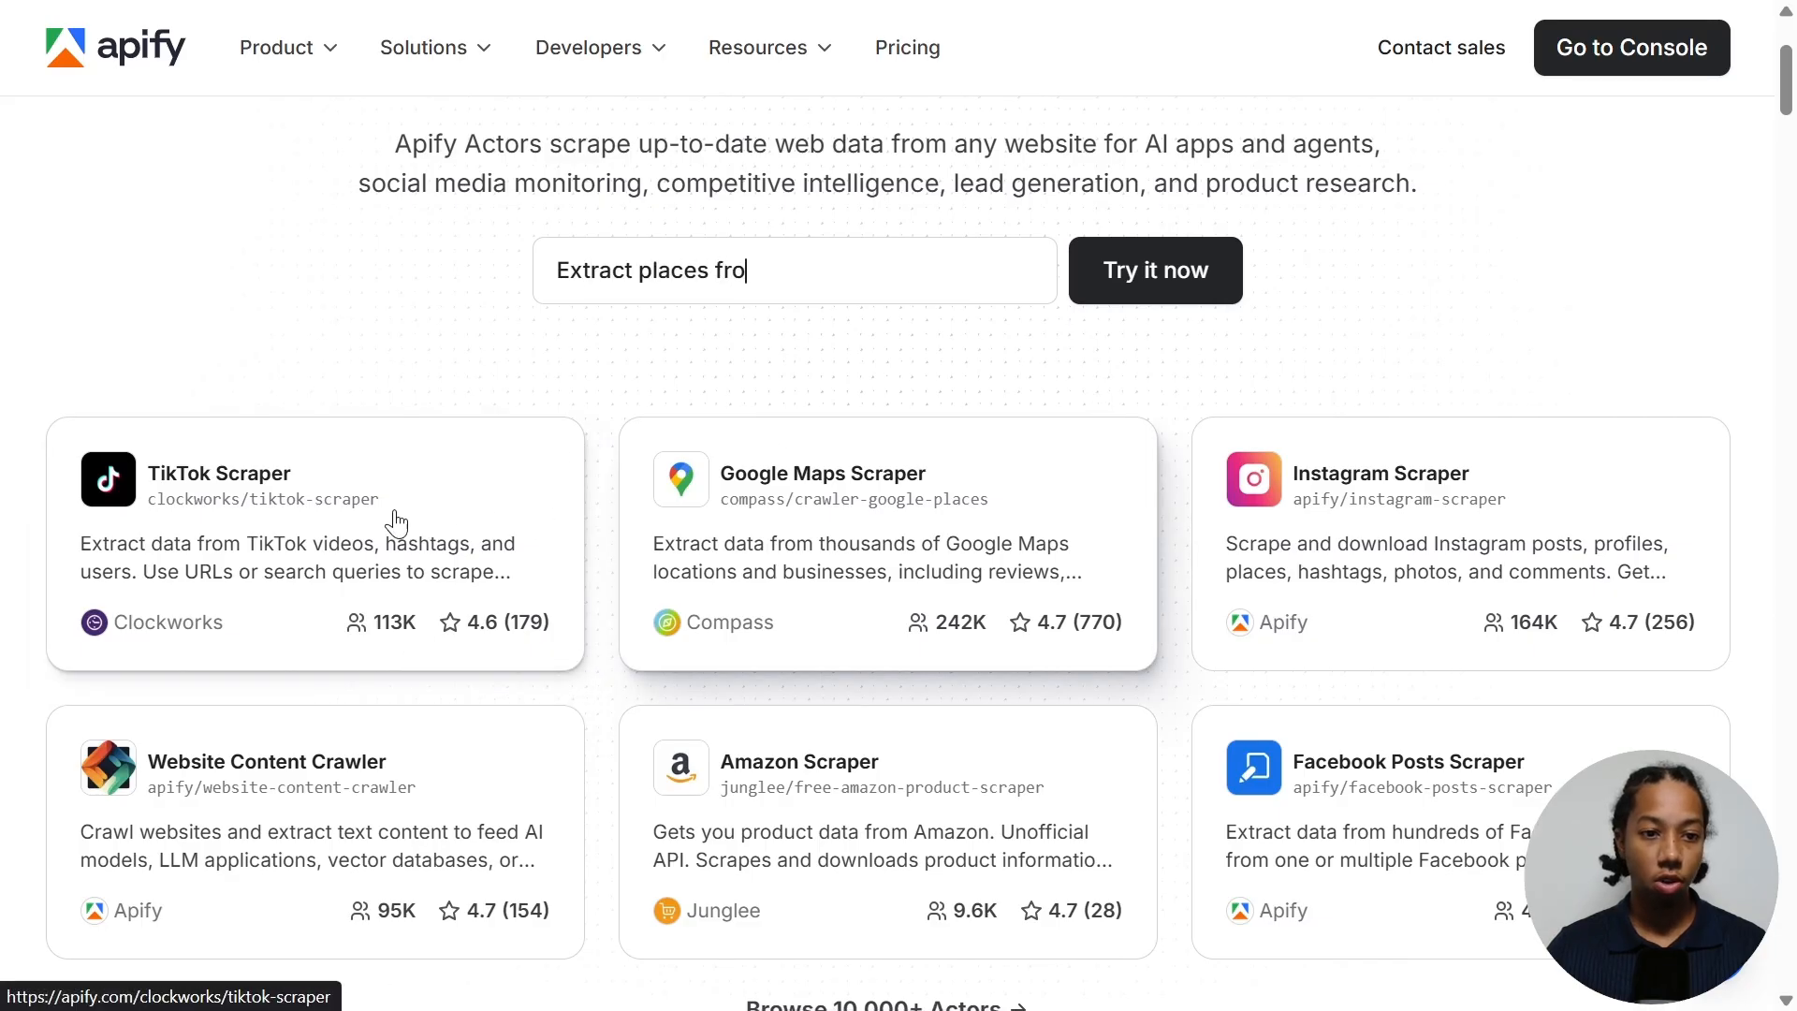
scroll(395, 521, "down", 2)
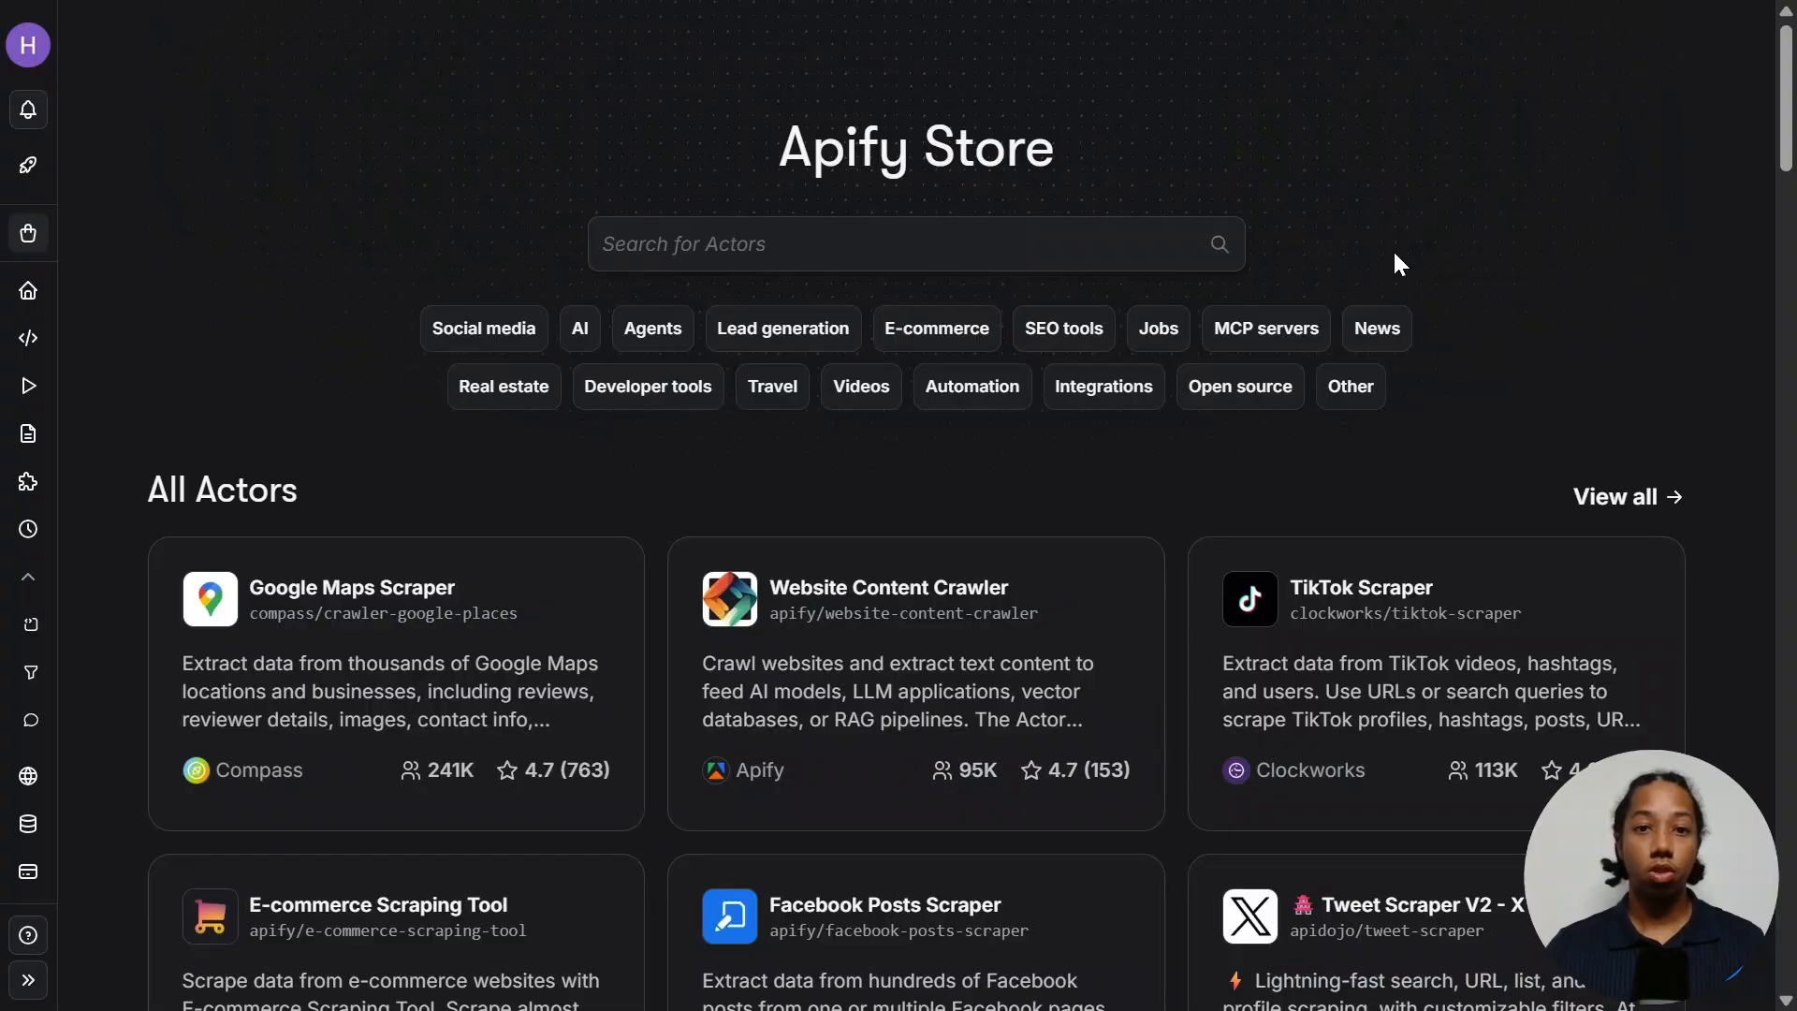
left_click(874, 242)
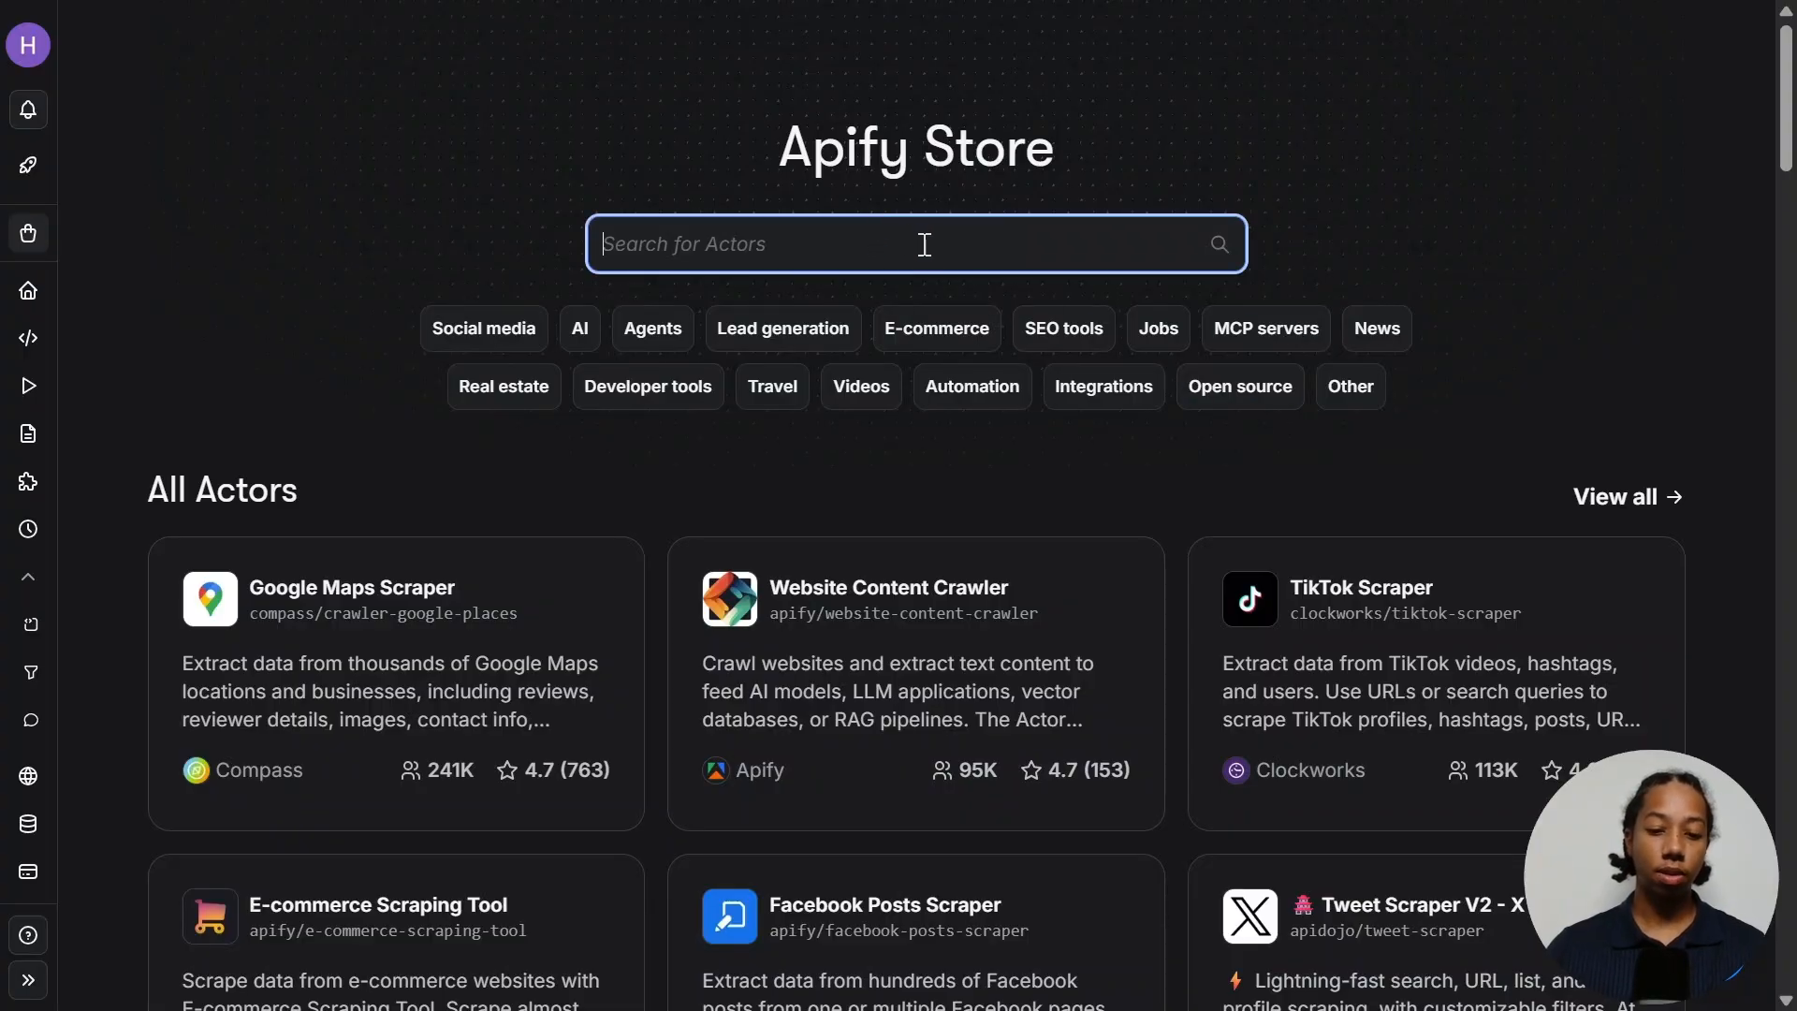
type("Lea")
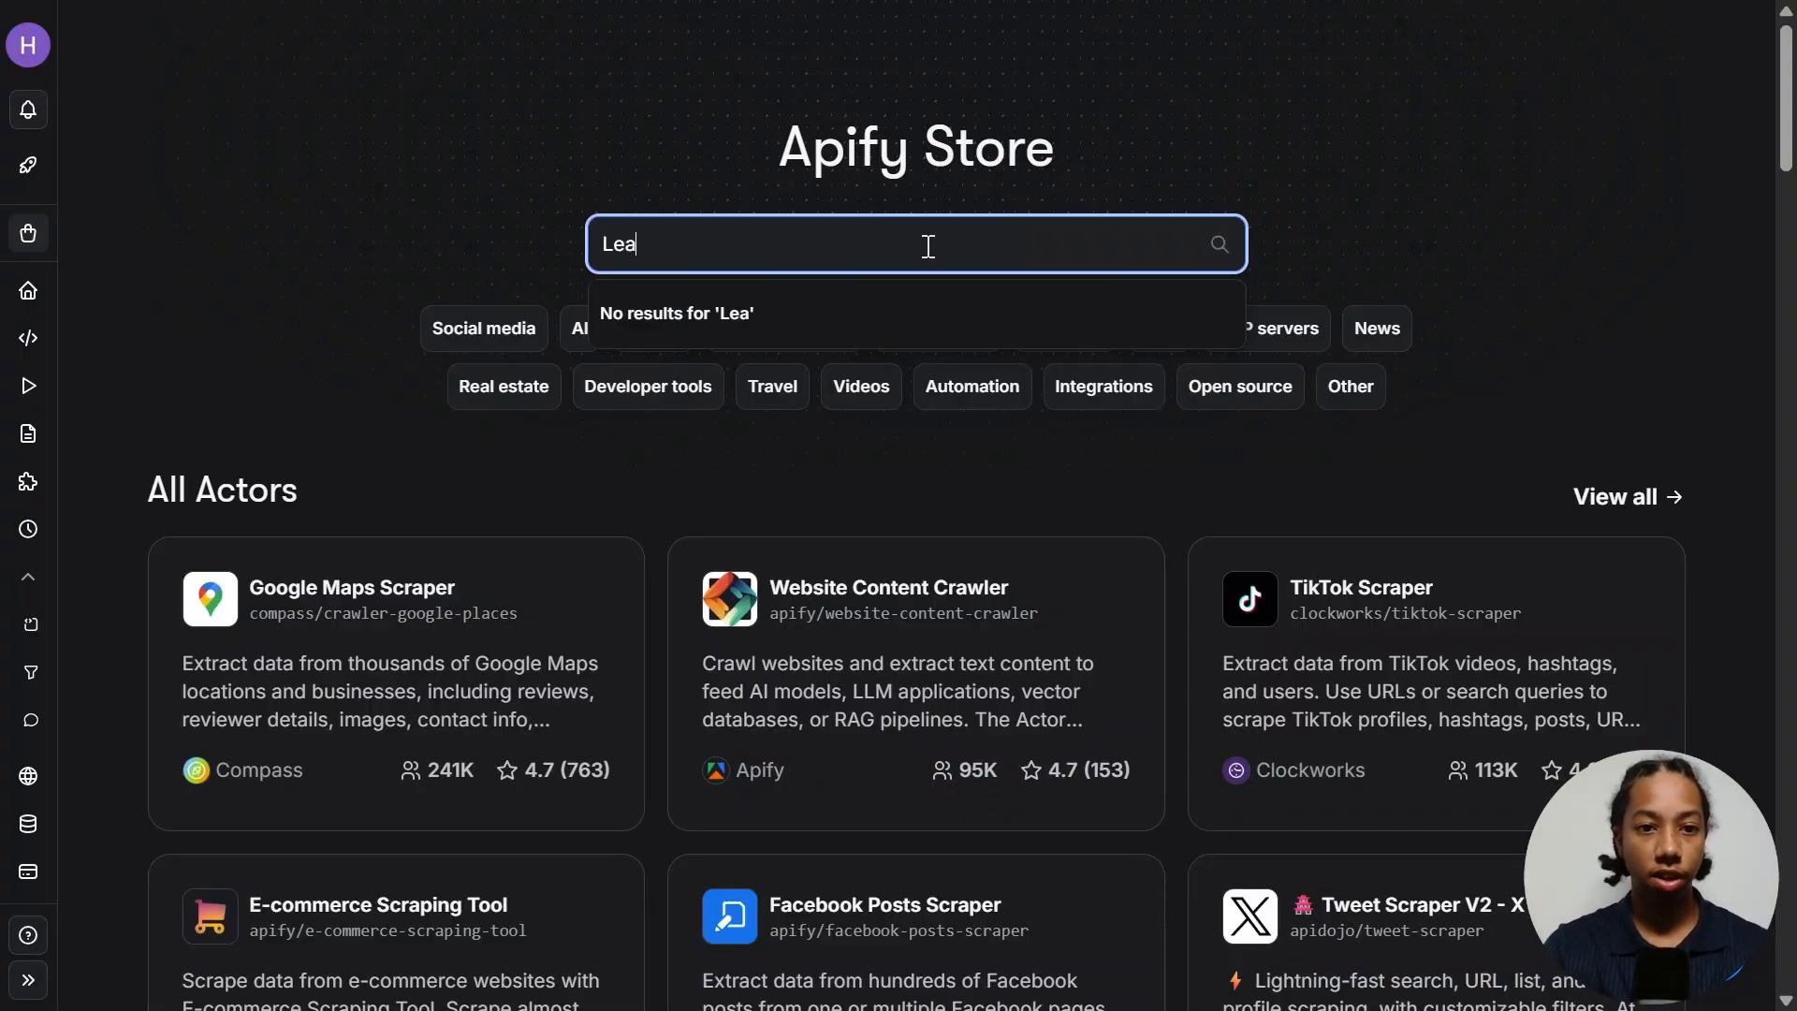
type("ds Finder")
key("Return")
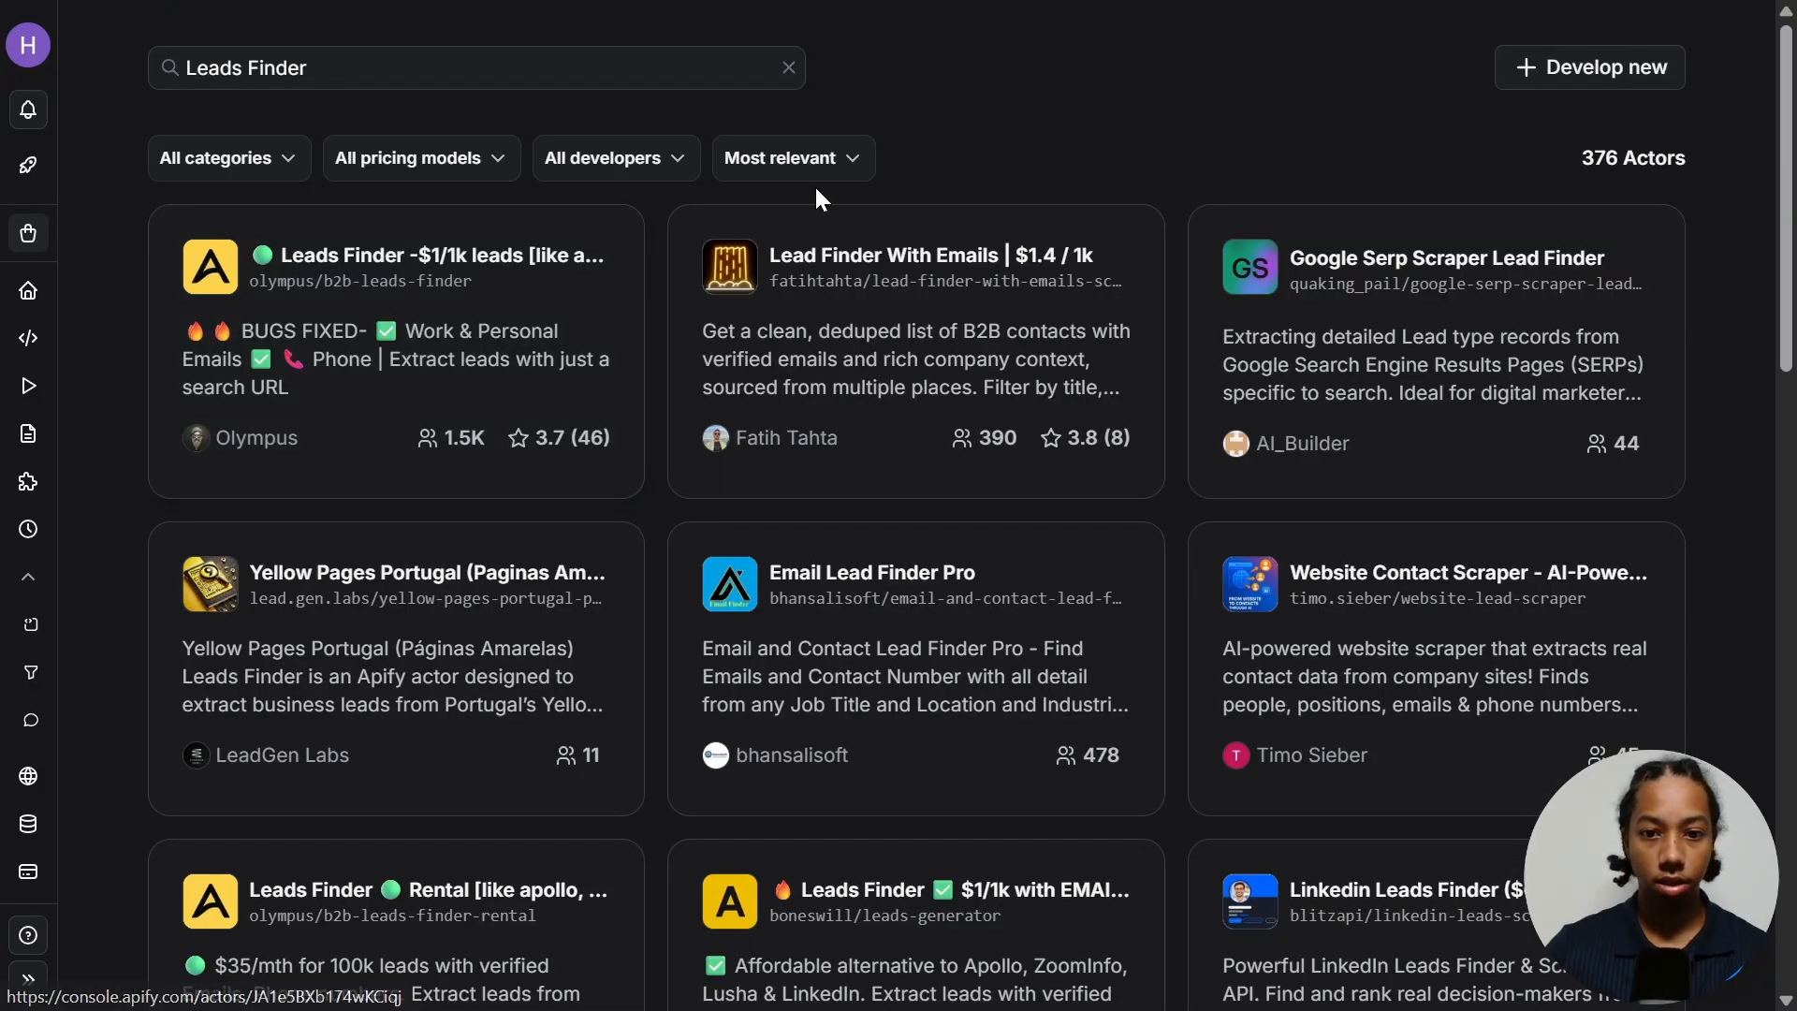
scroll(813, 234, "down", 5)
scroll(811, 274, "down", 3)
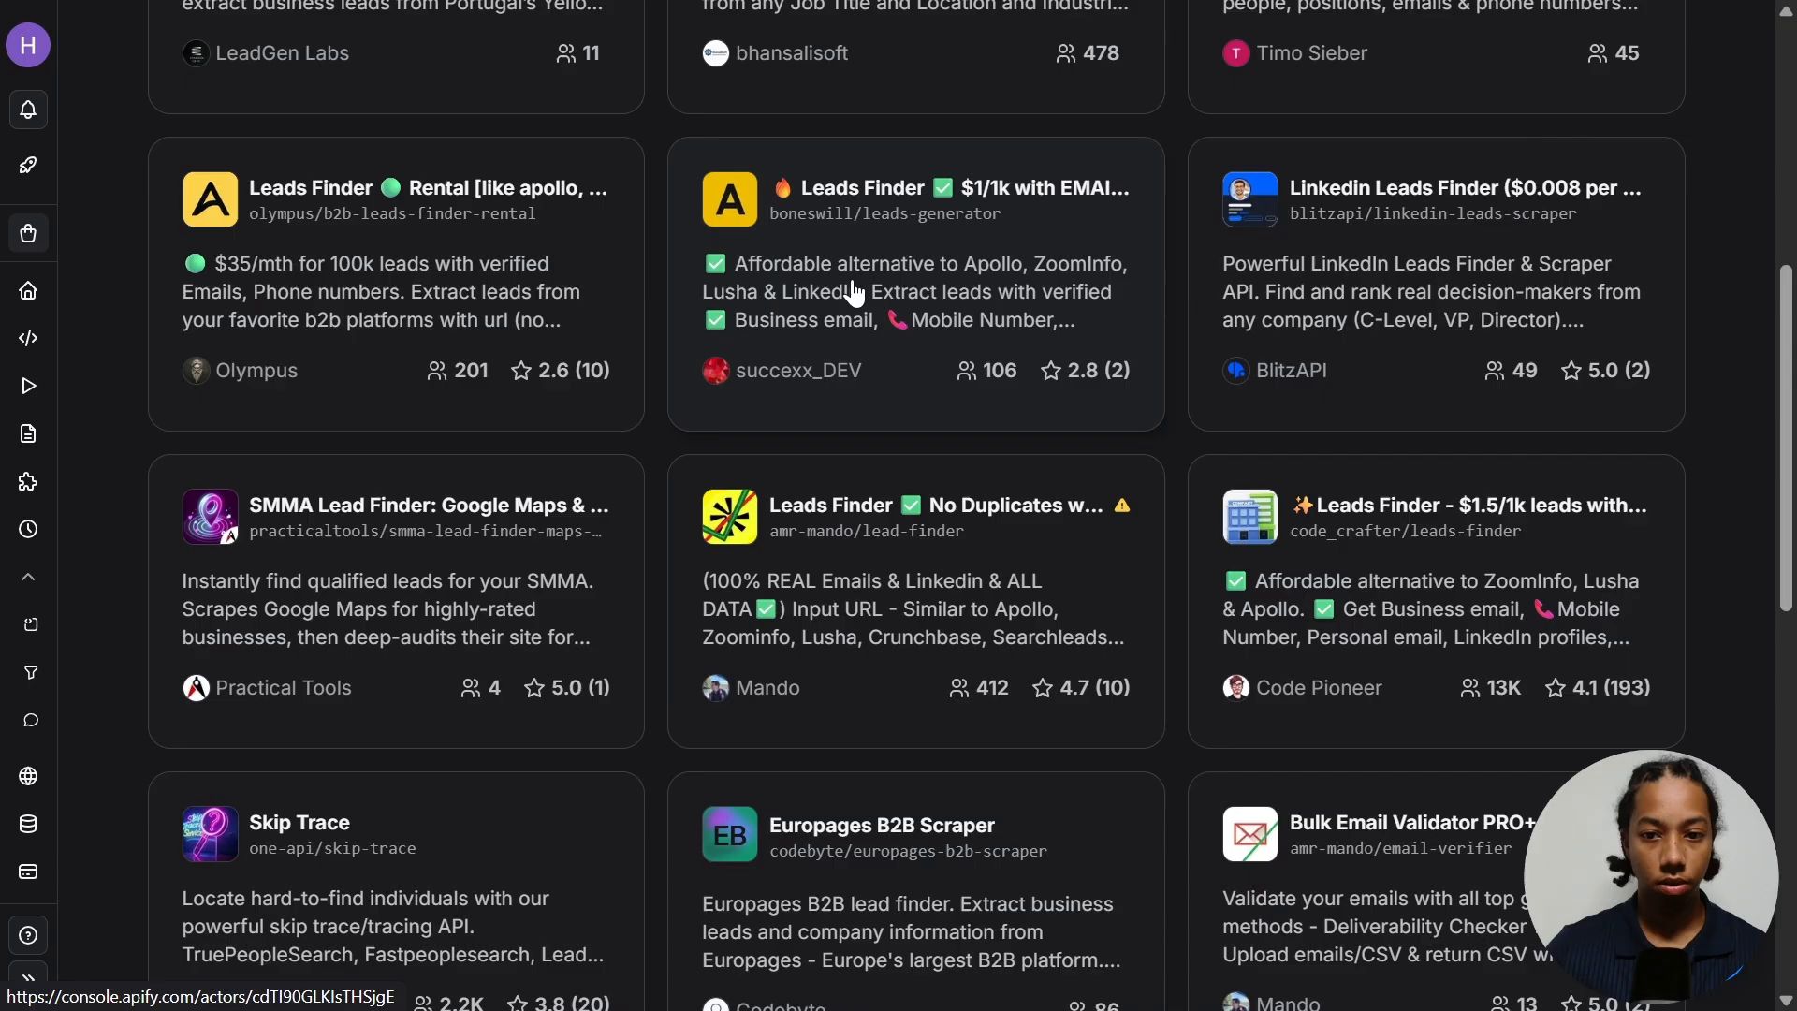
left_click(1376, 543)
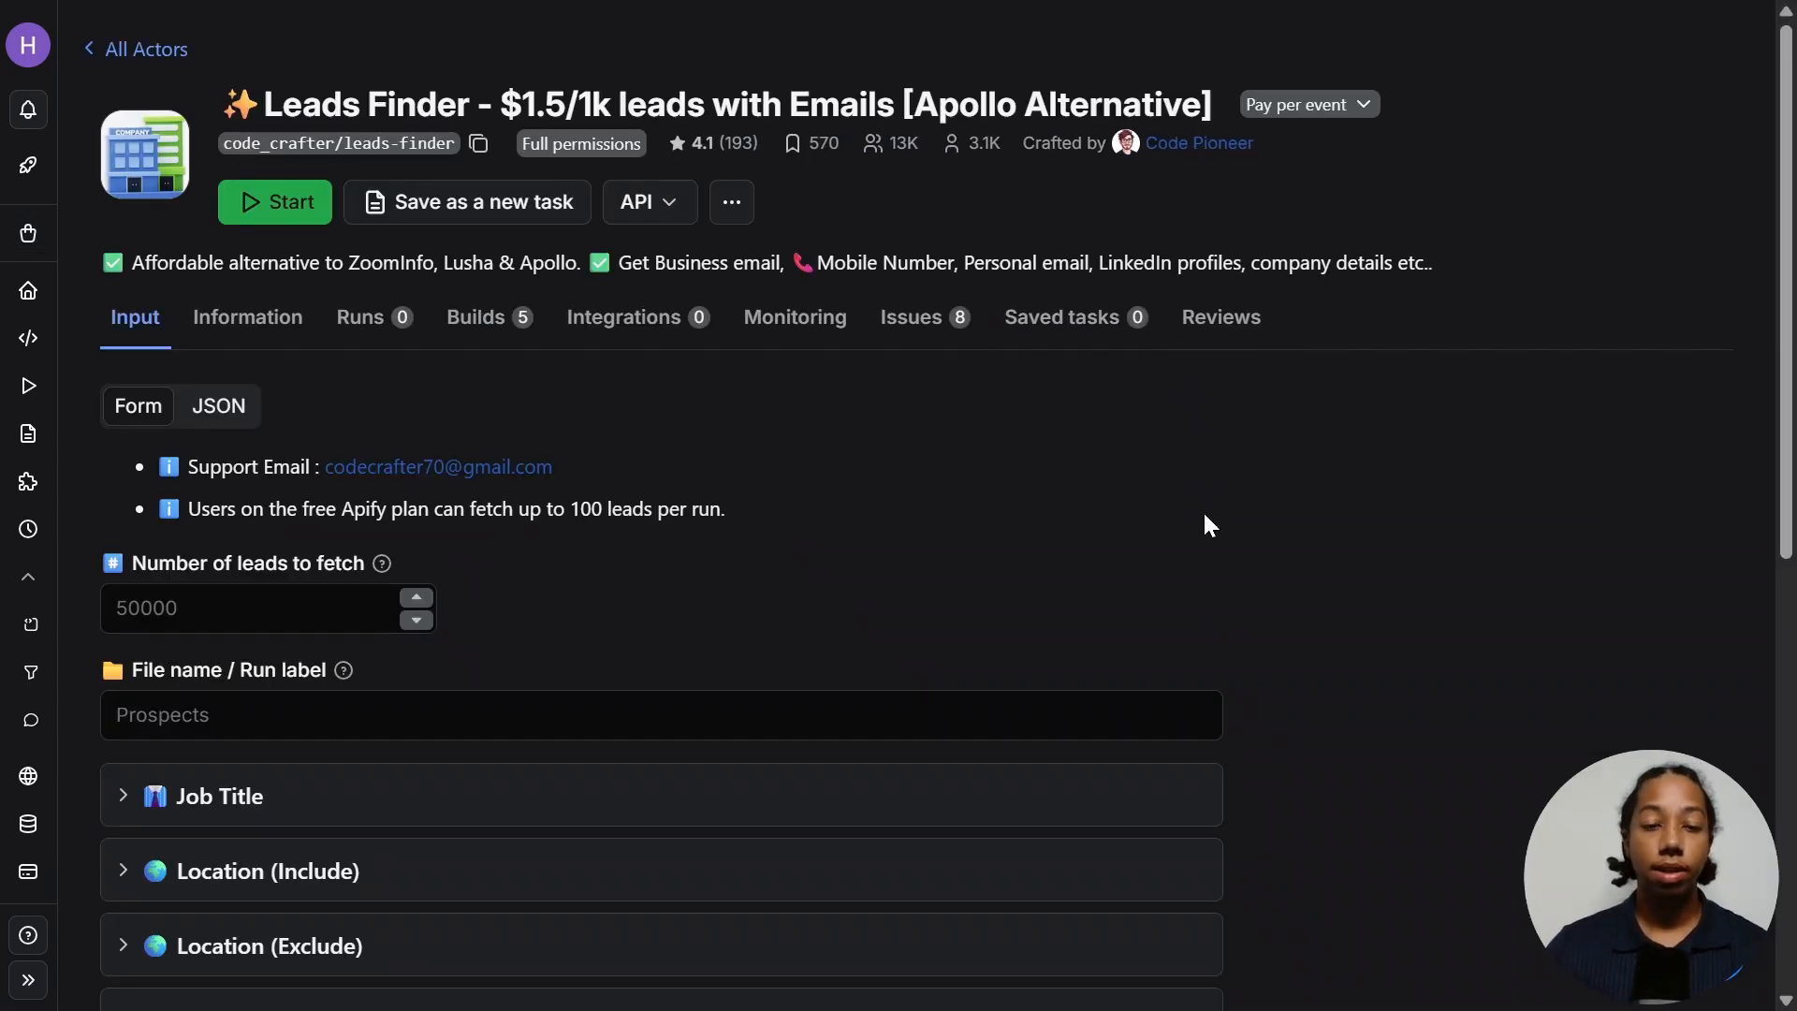
double_click(595, 105)
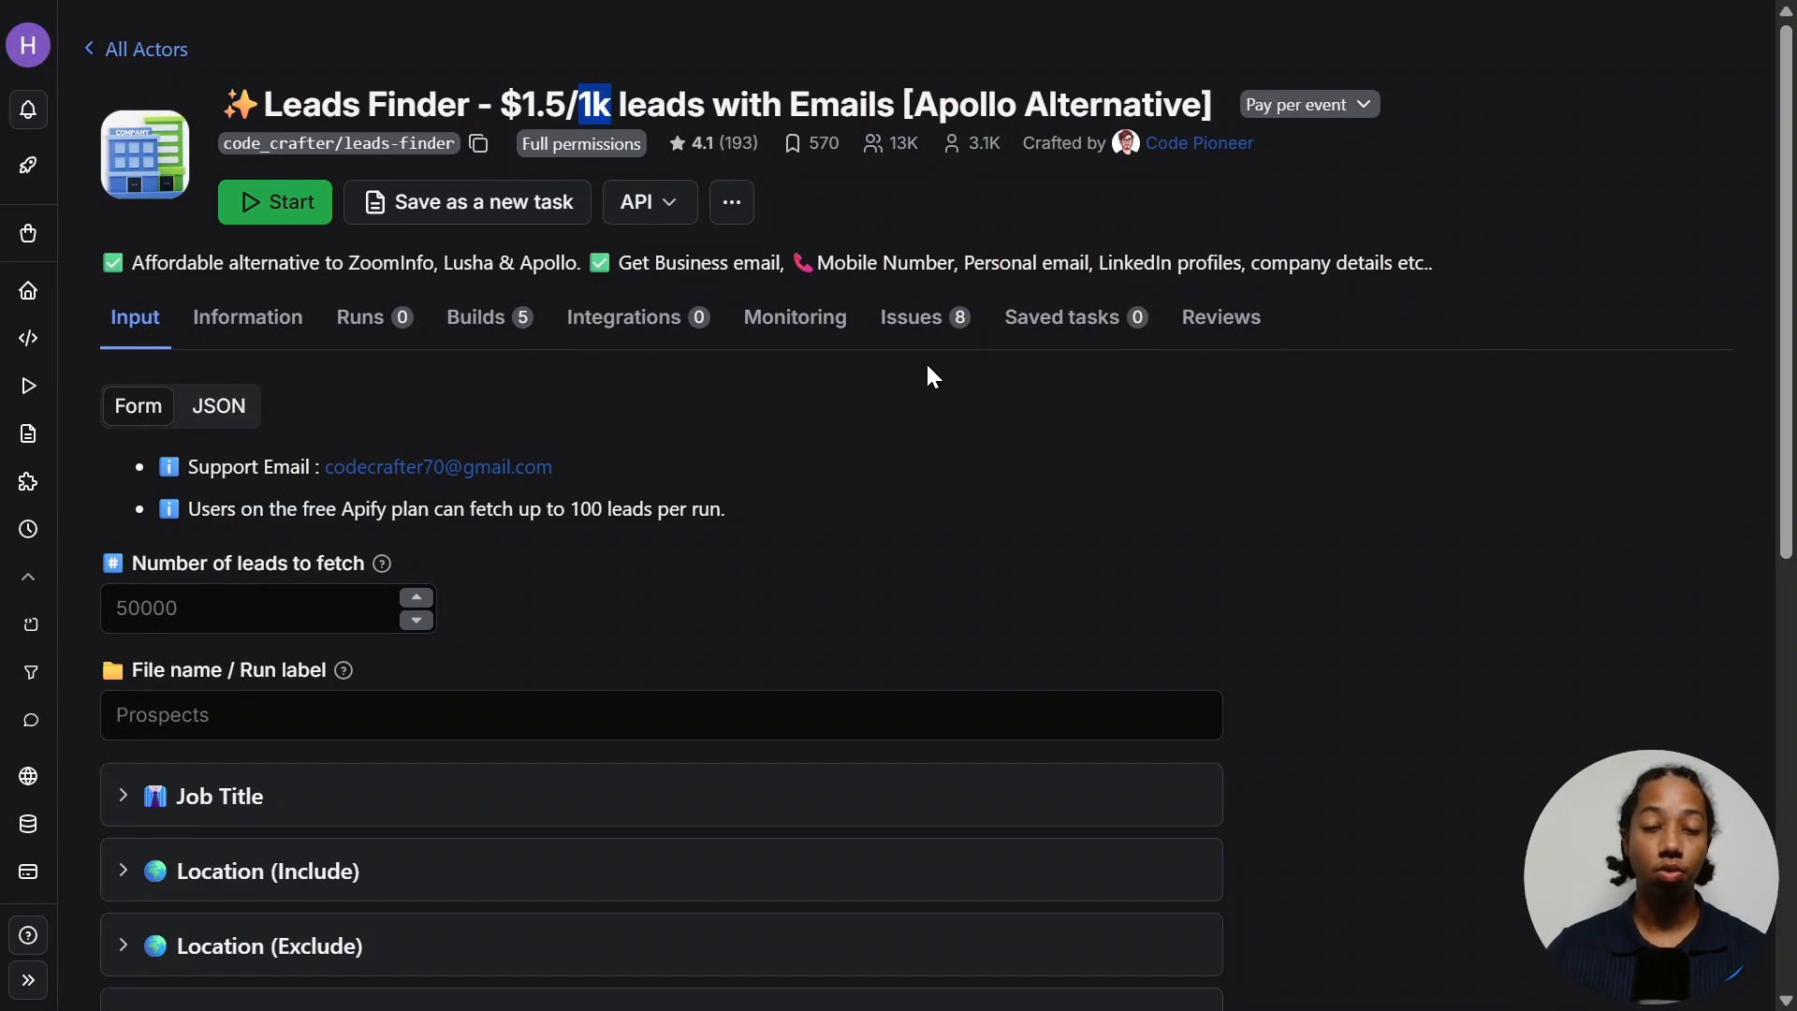
left_click(907, 530)
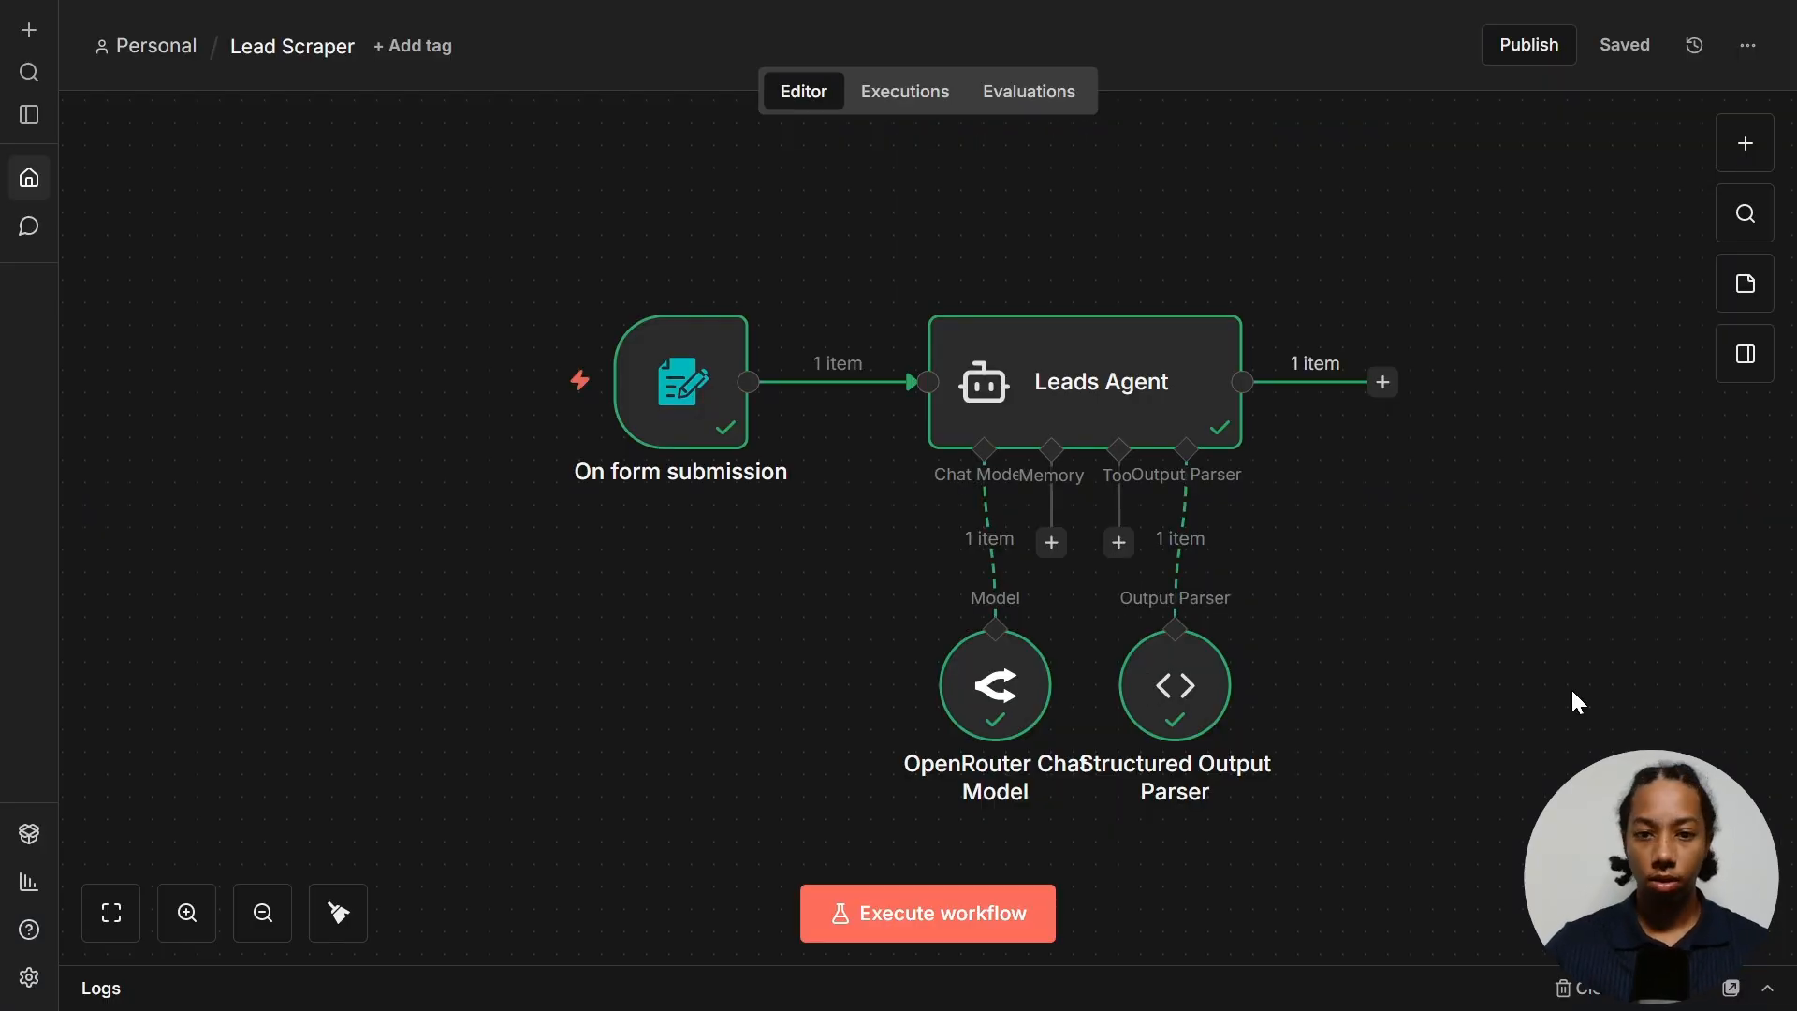
- Add an Apify 'Run an Actor' step and start a new Apify account credential
left_click(1743, 145)
type("apify")
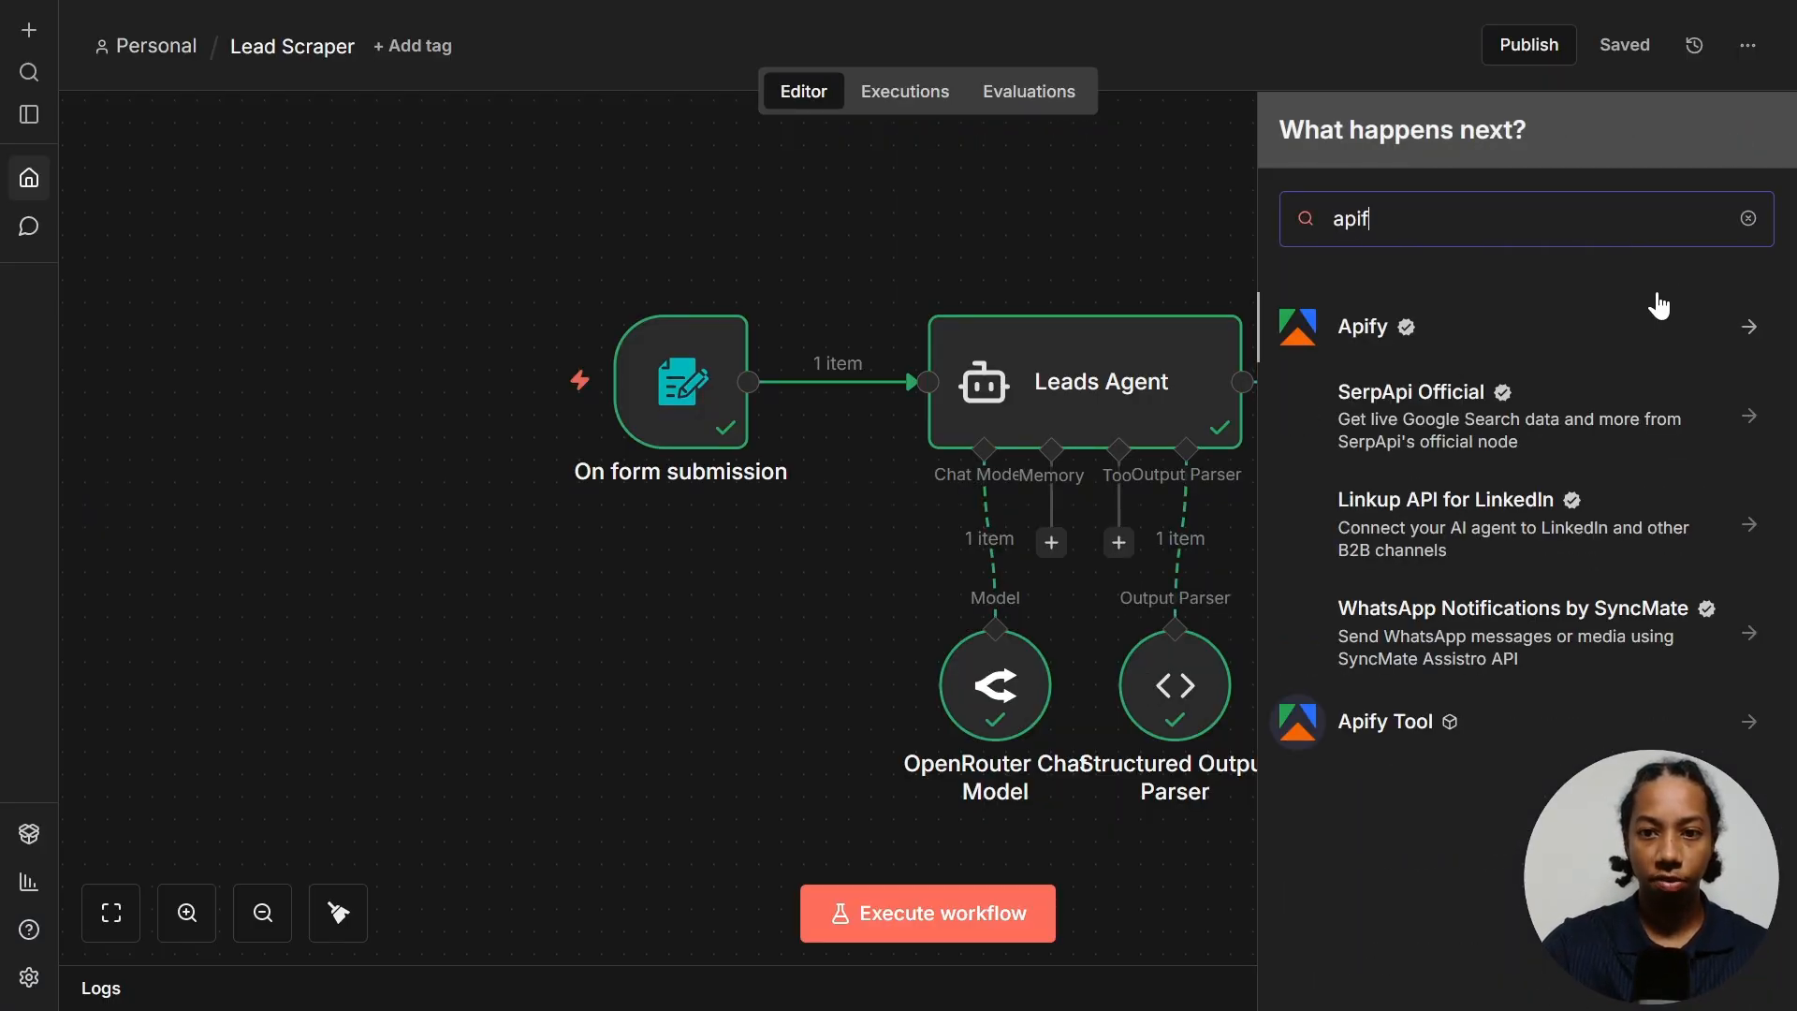
left_click(1455, 347)
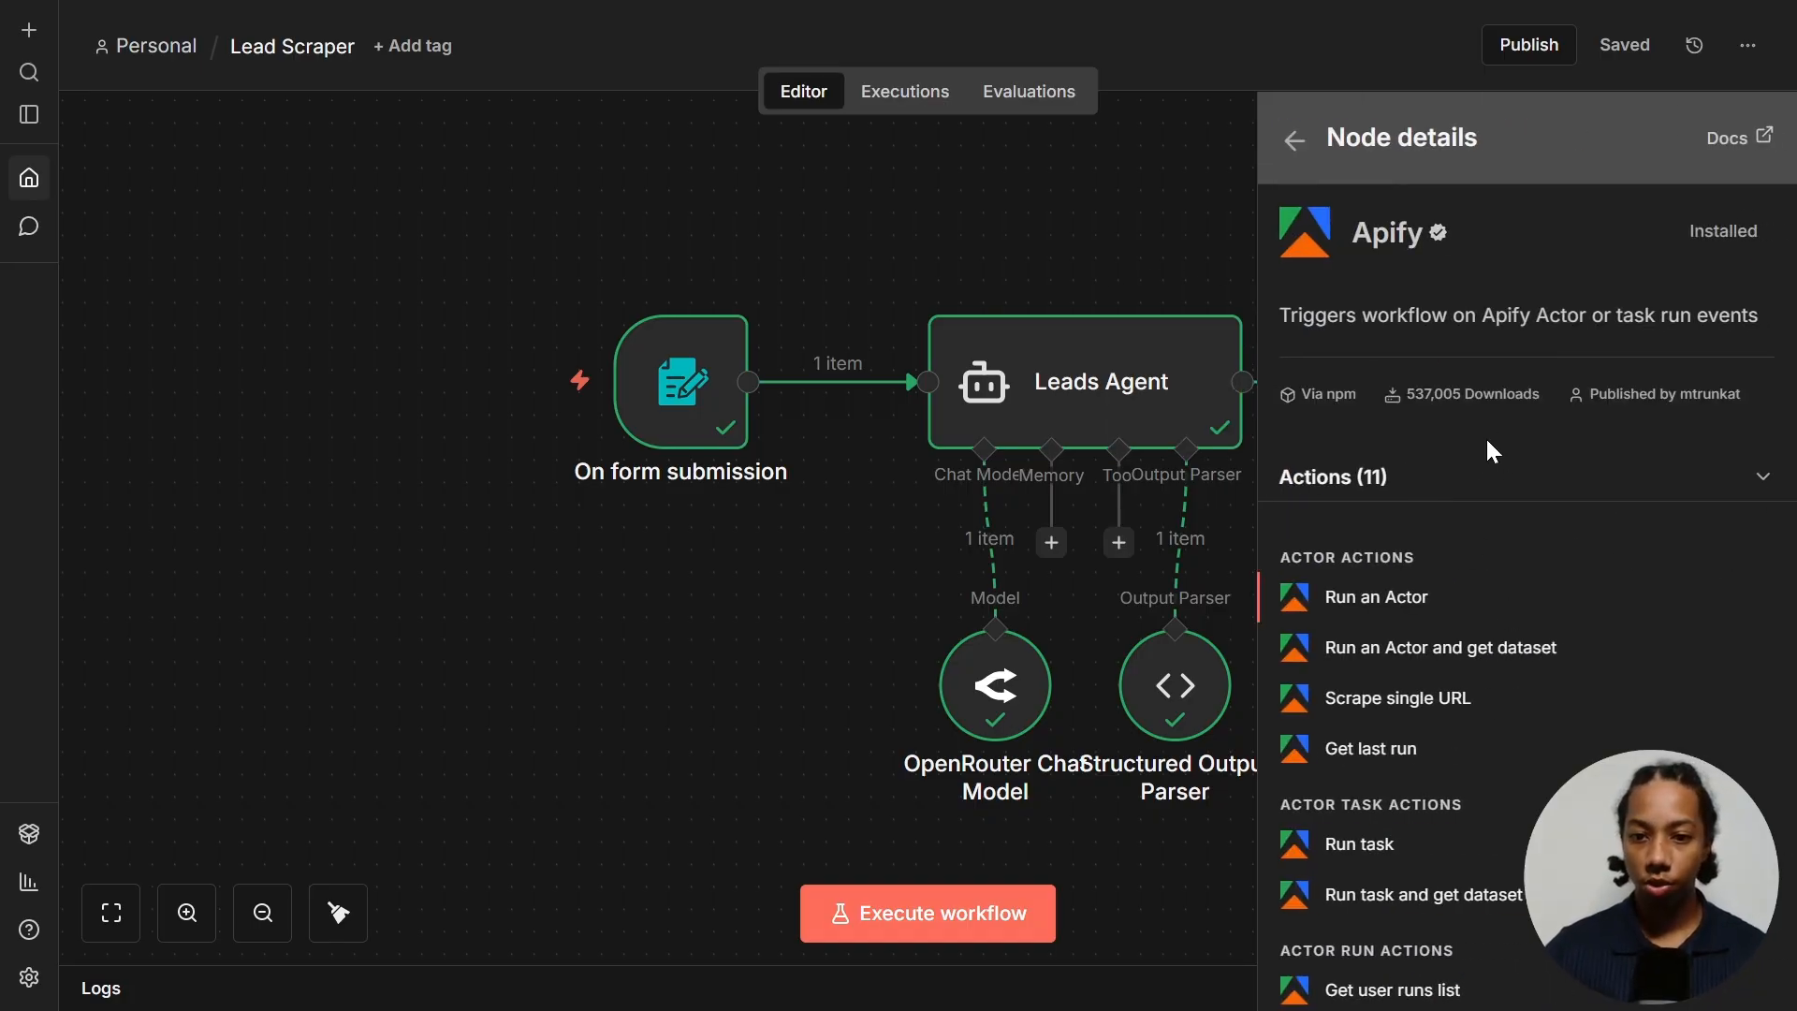
left_click(1440, 607)
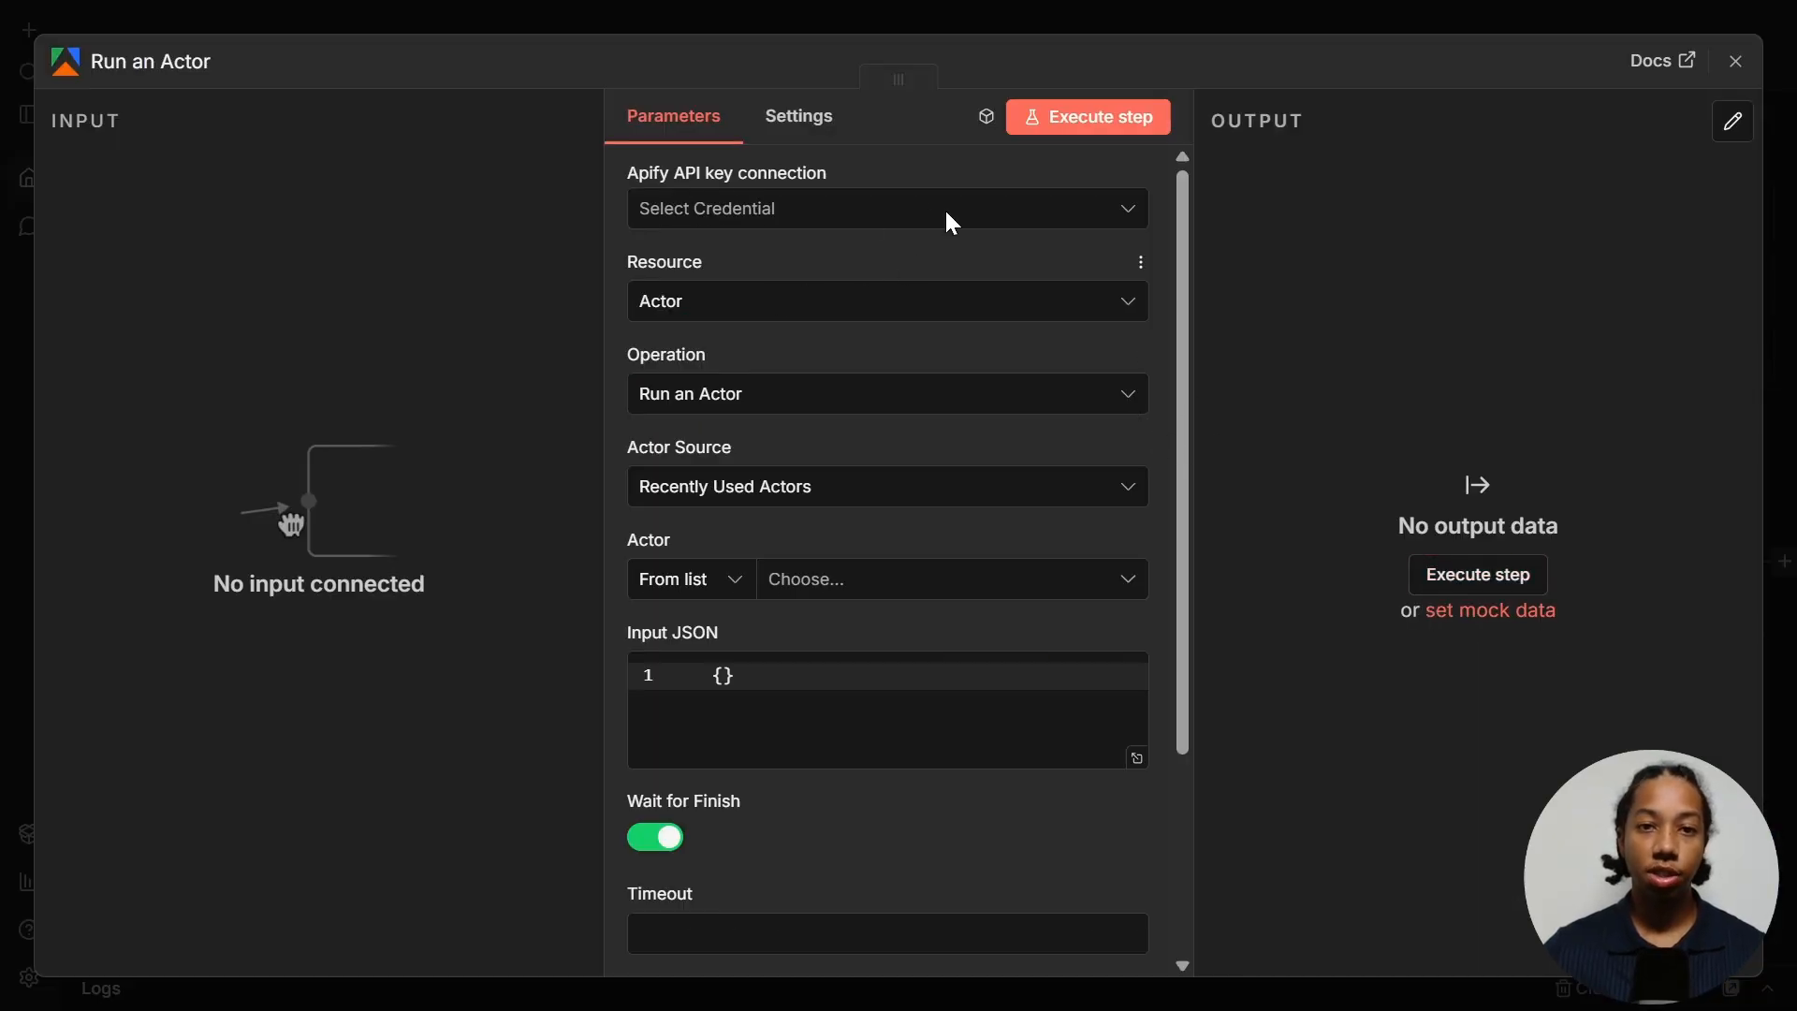
left_click(728, 226)
left_click(745, 278)
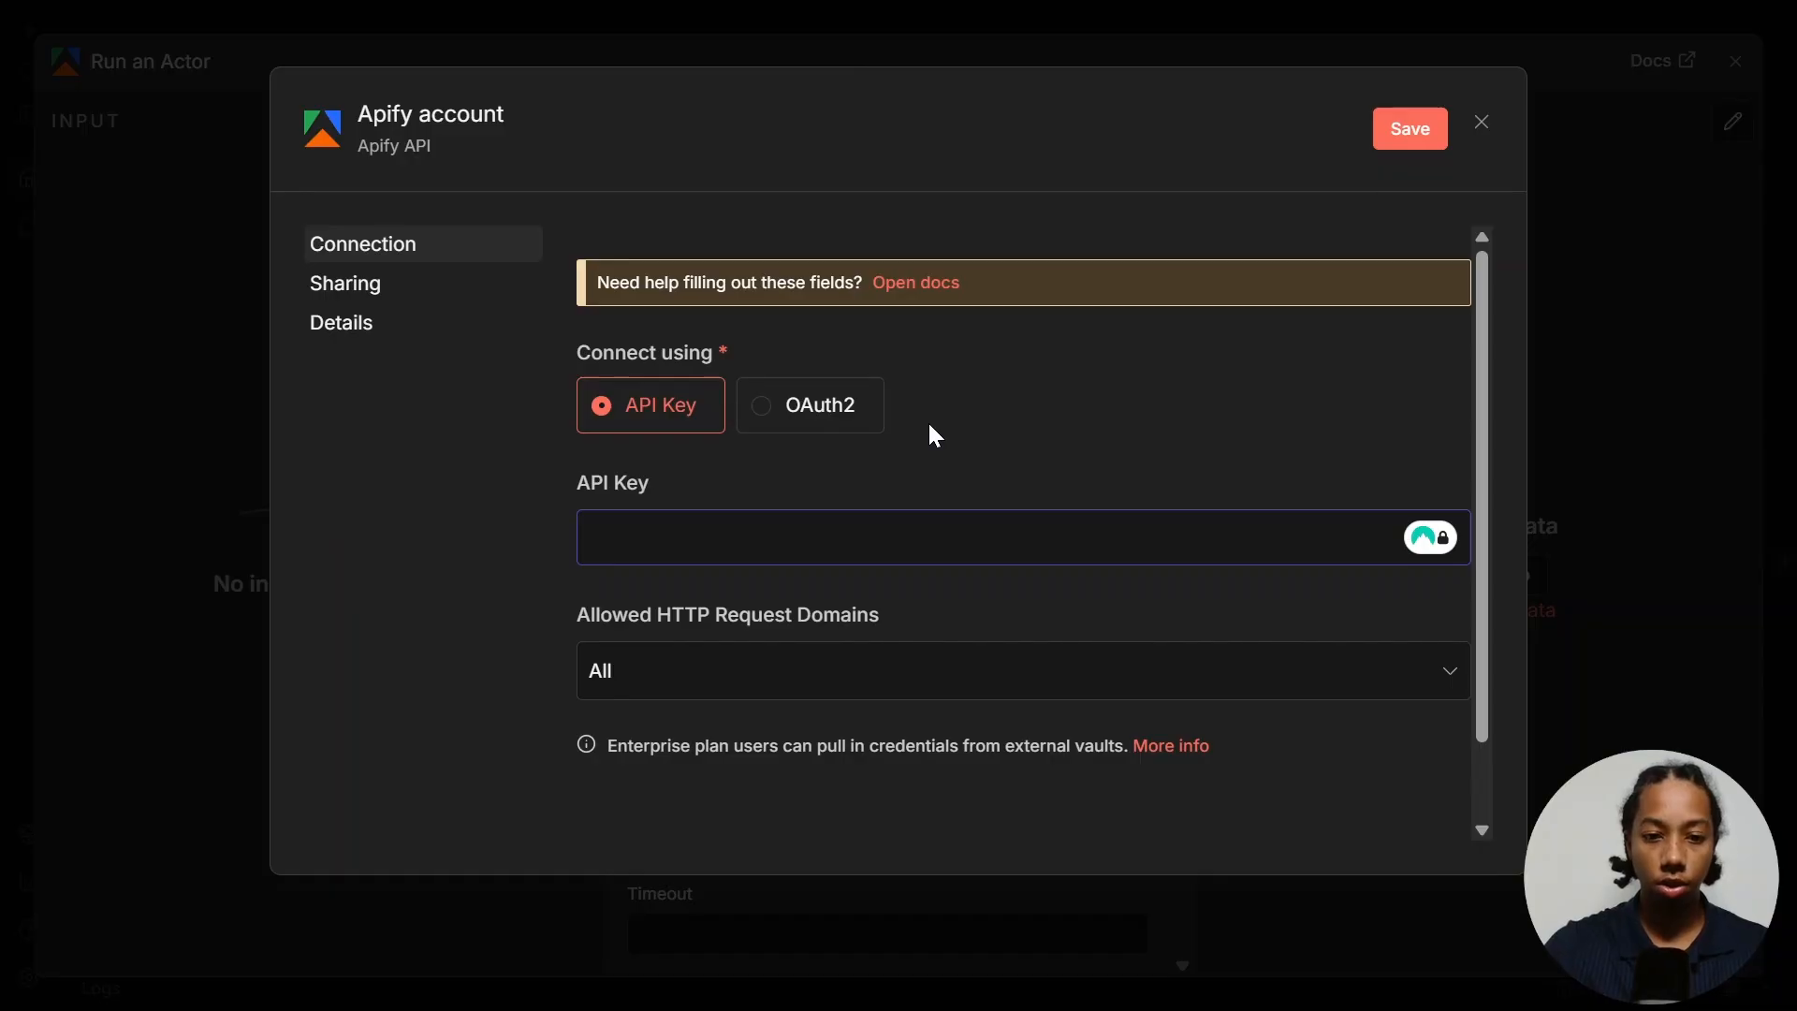
- Copy the default personal API token from Apify's API & Integrations settings and save it as the Apify credential key
key("ctrl+Tab")
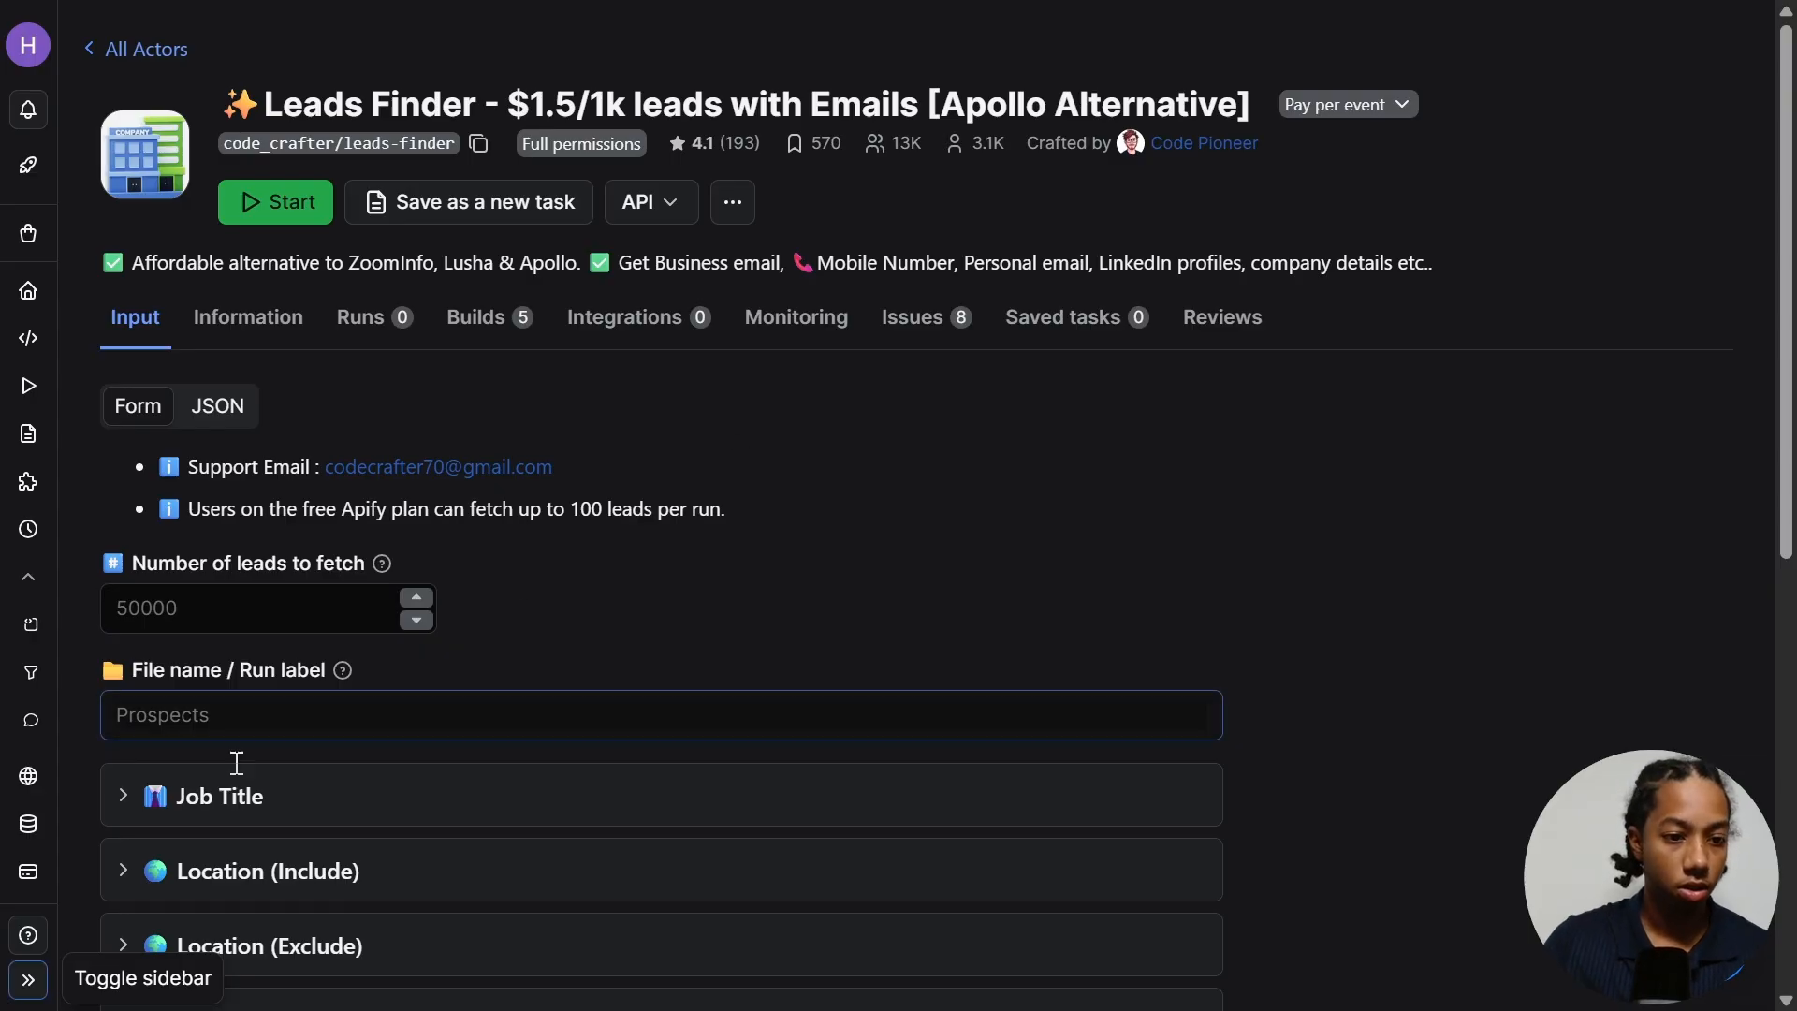
left_click(25, 976)
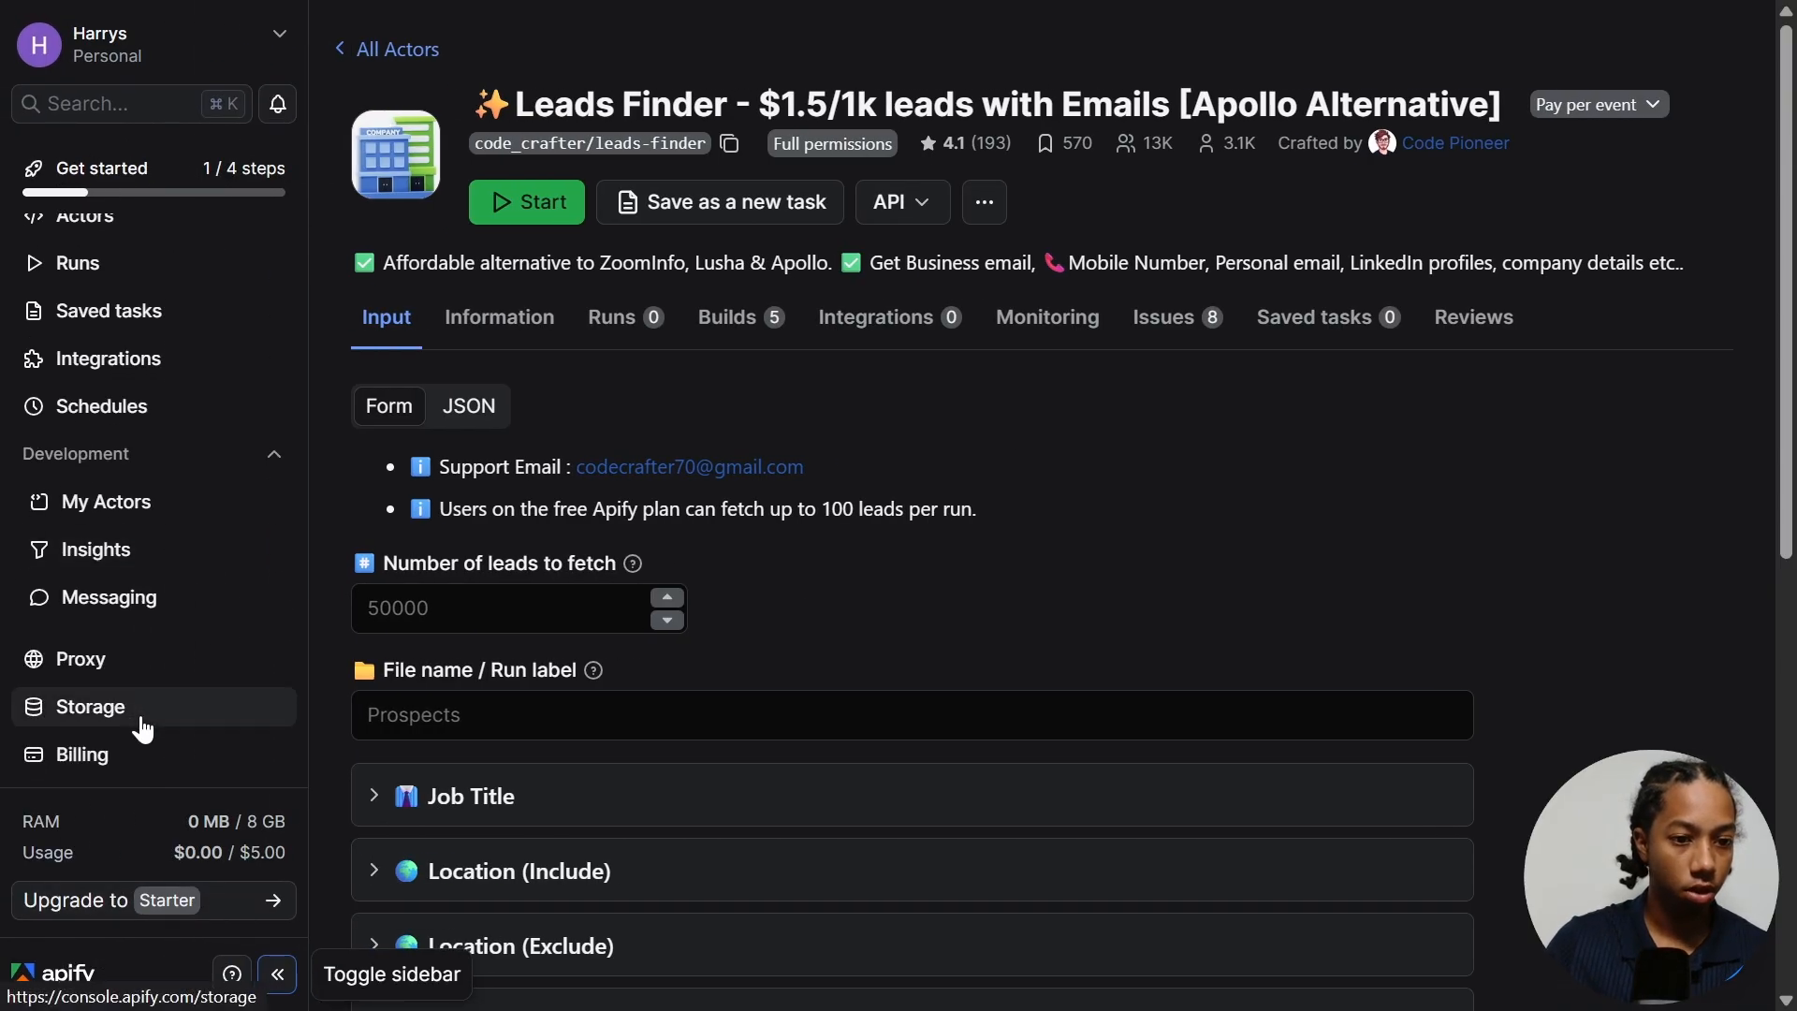
scroll(145, 746, "down", 1)
left_click(132, 748)
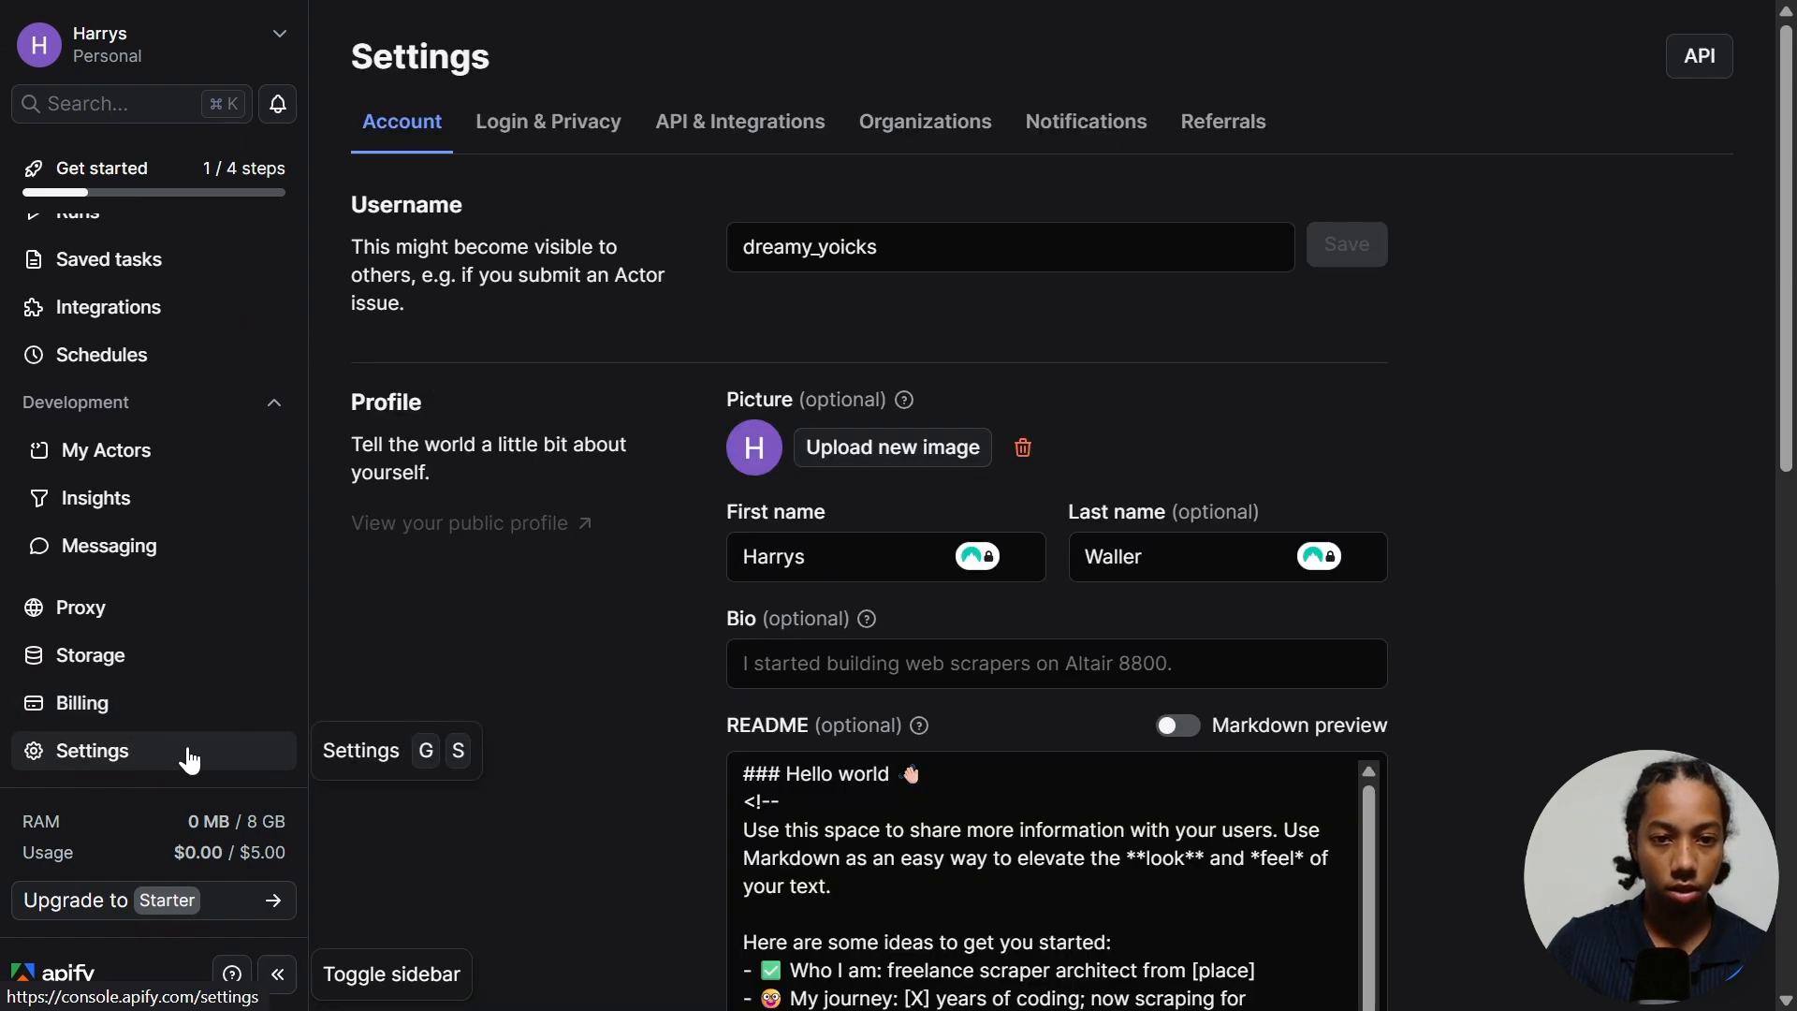
left_click(725, 137)
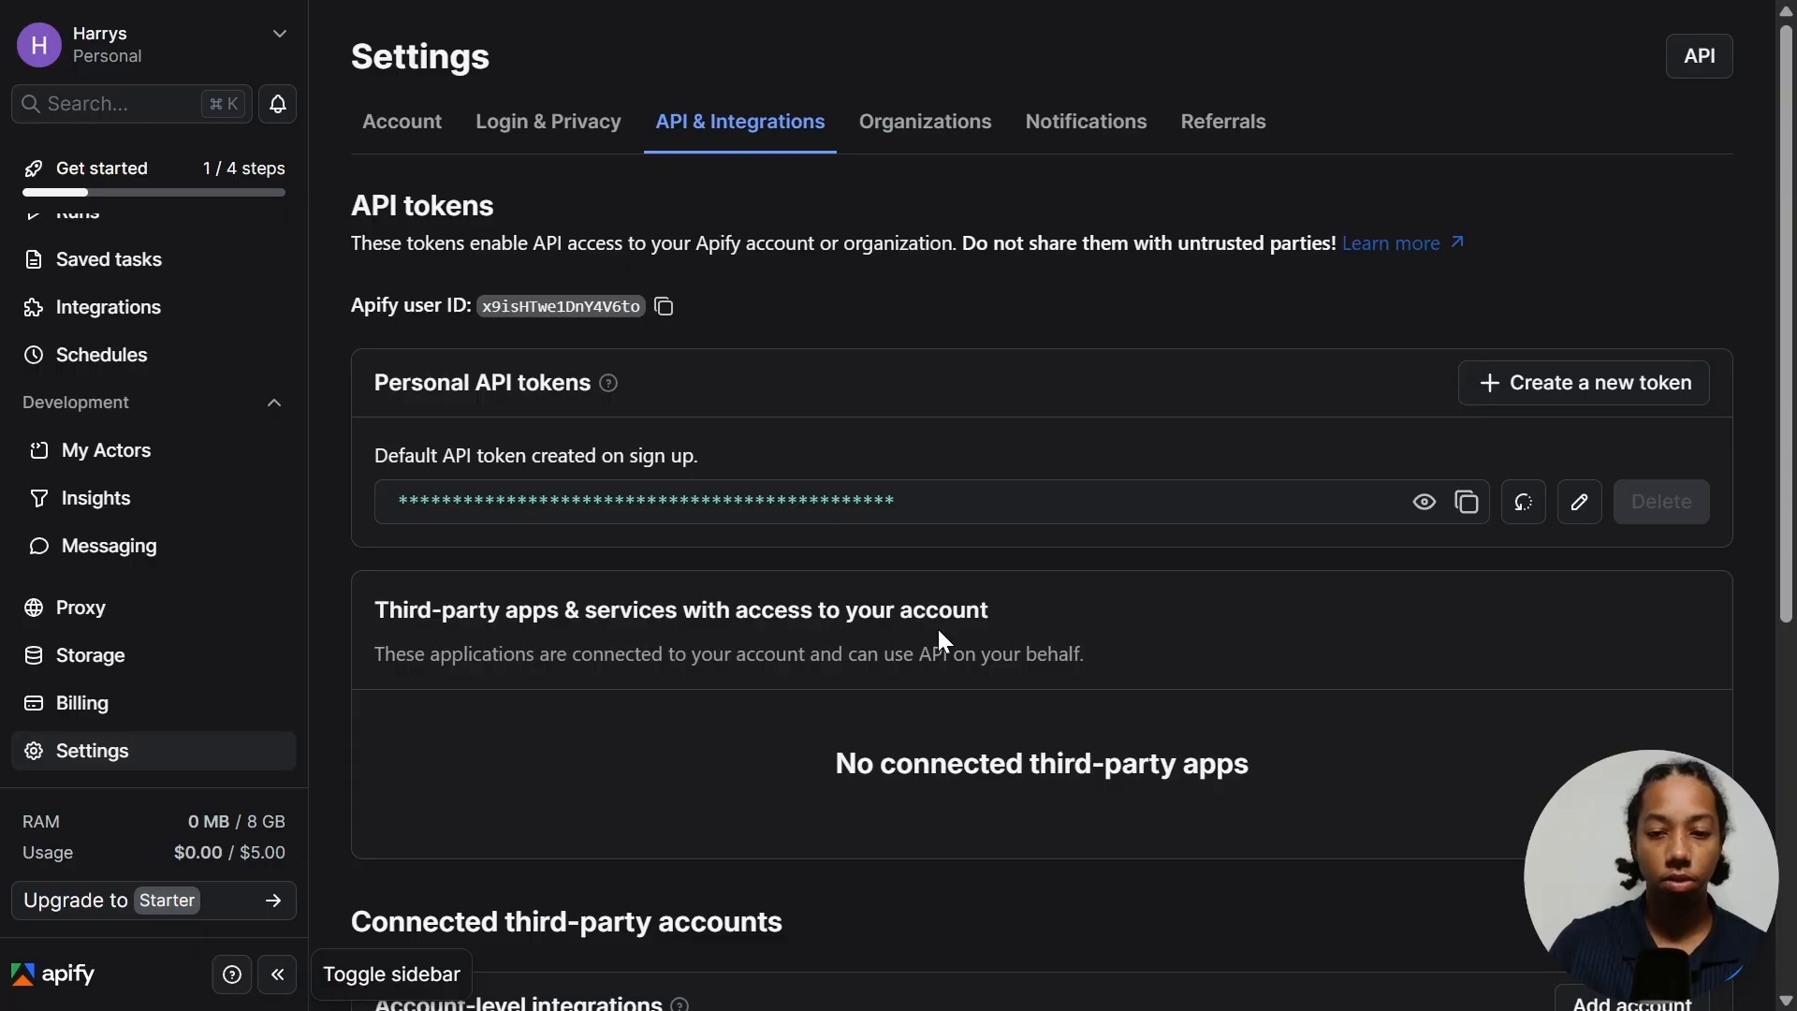
left_click(1465, 503)
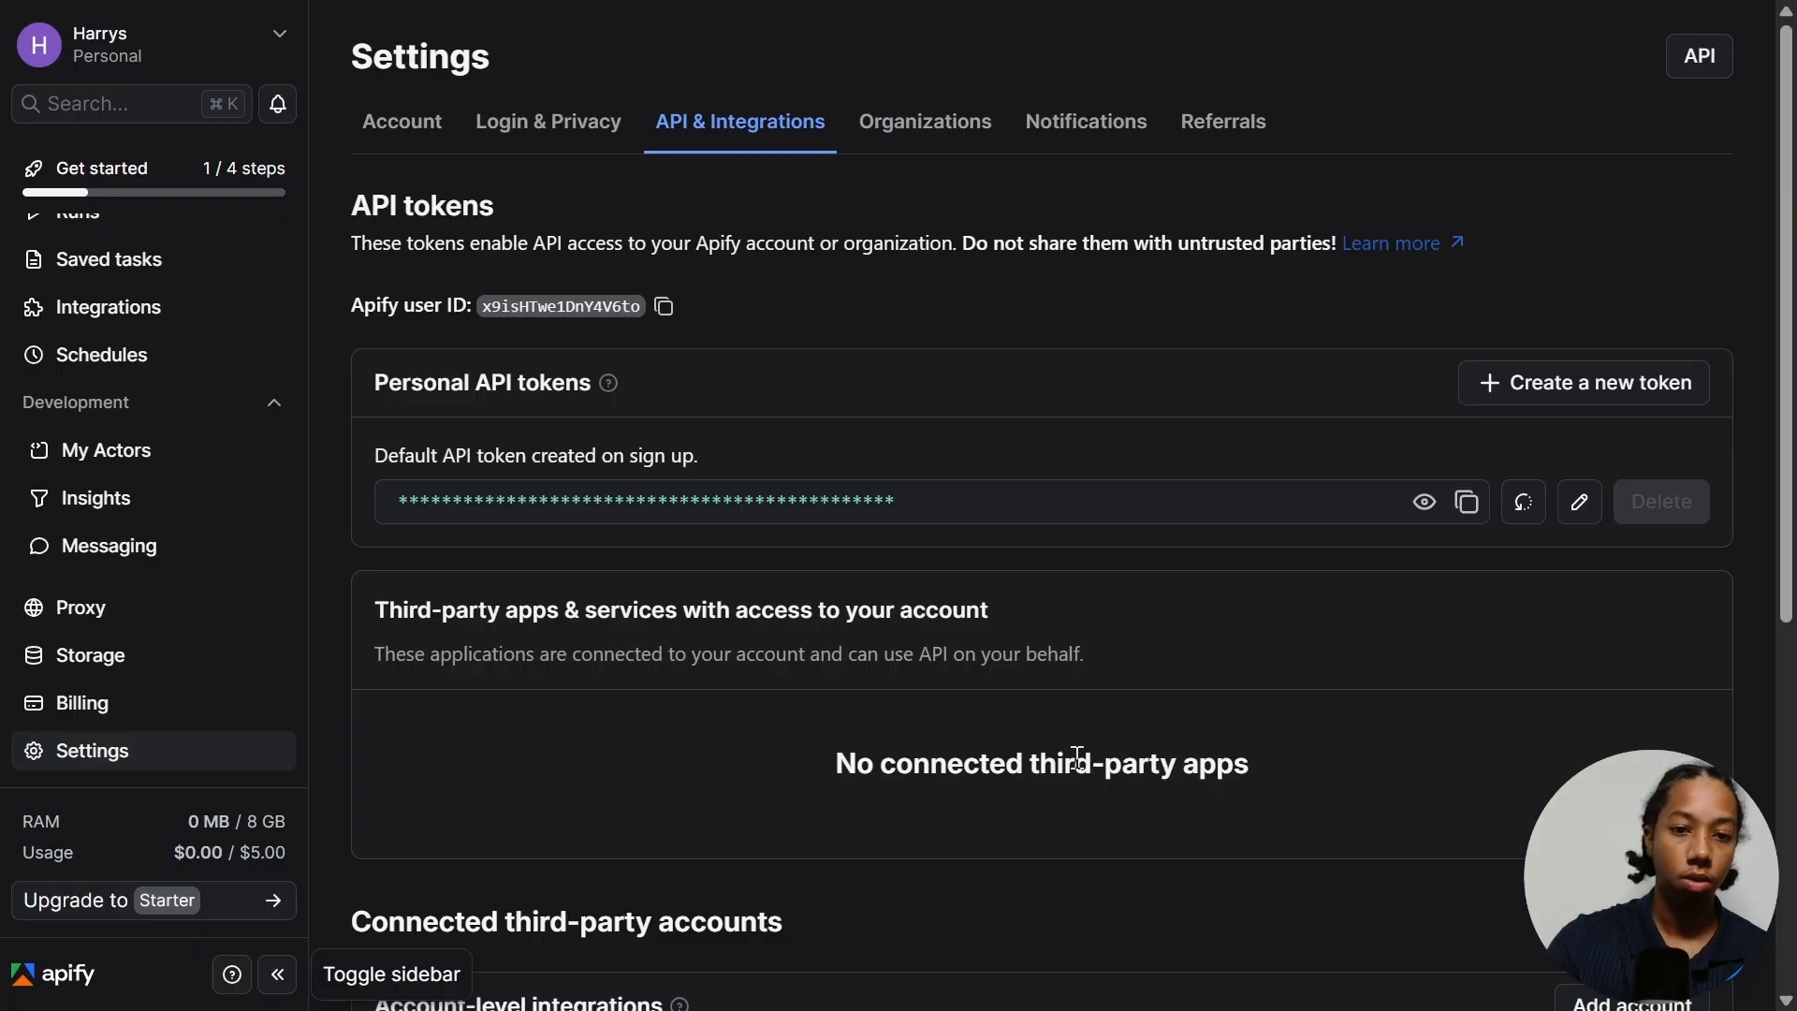
key("ctrl+shift+Tab")
key("ctrl+v")
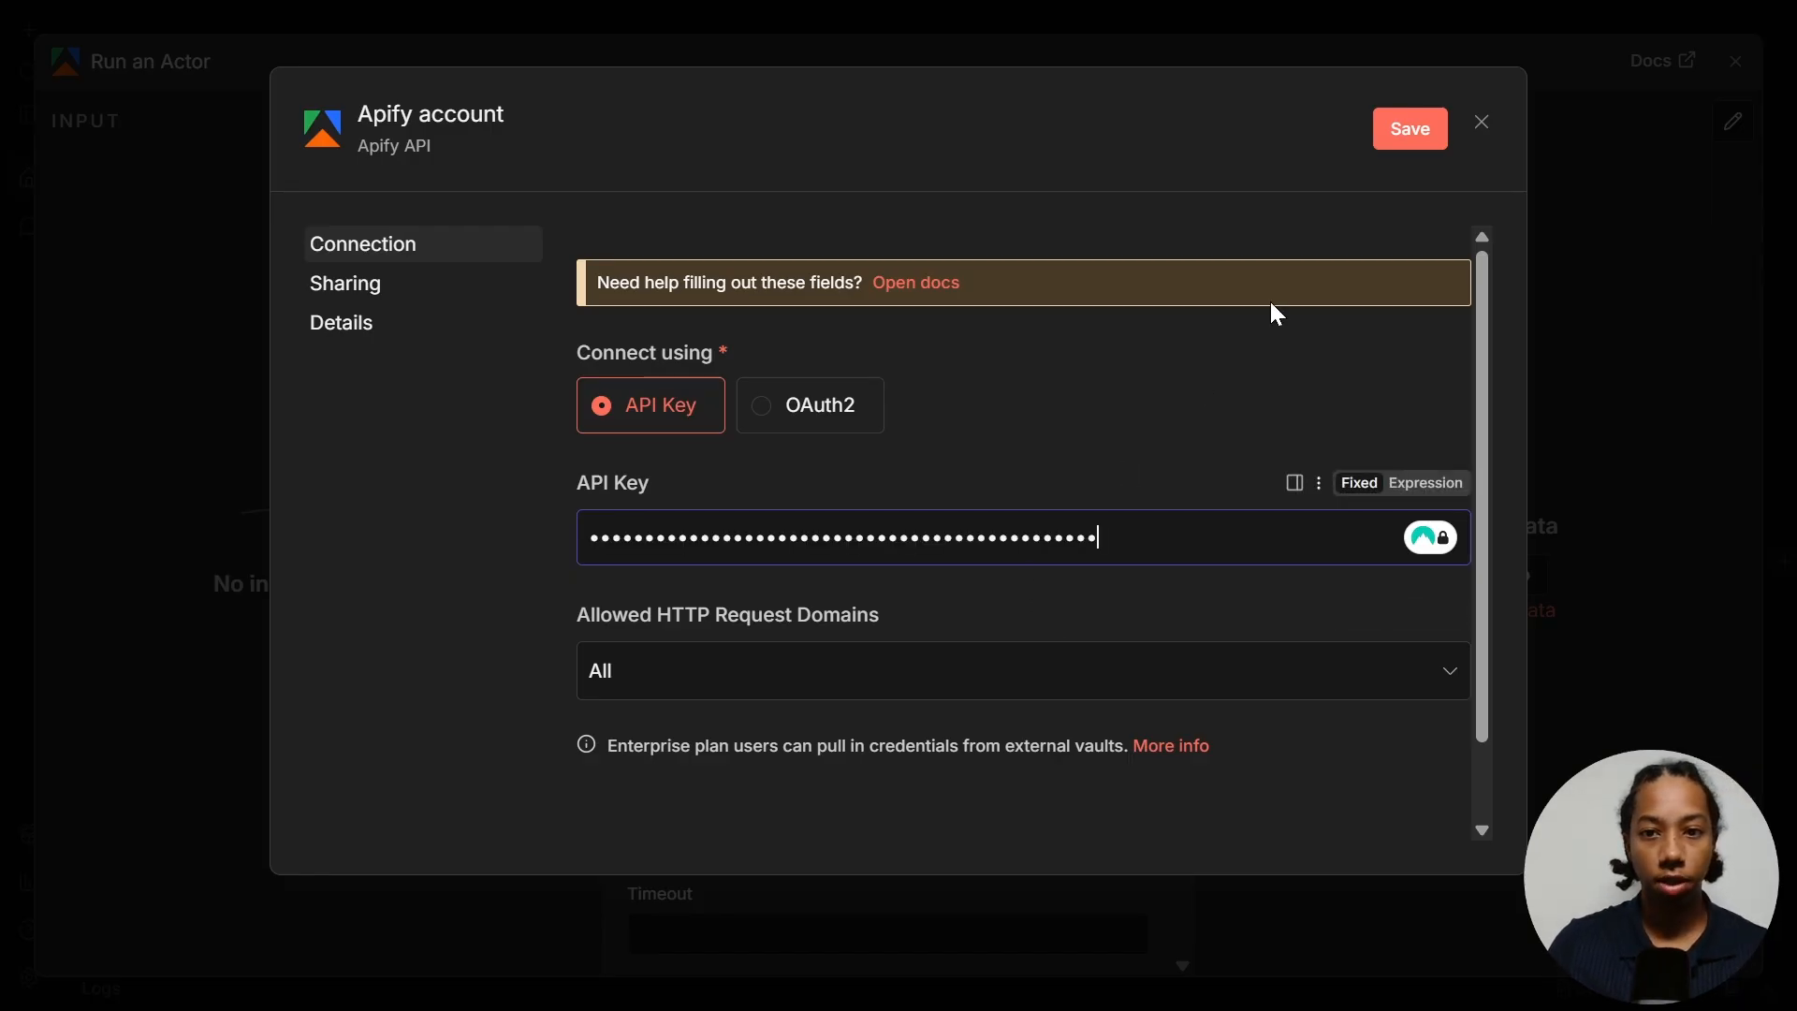
left_click(1401, 140)
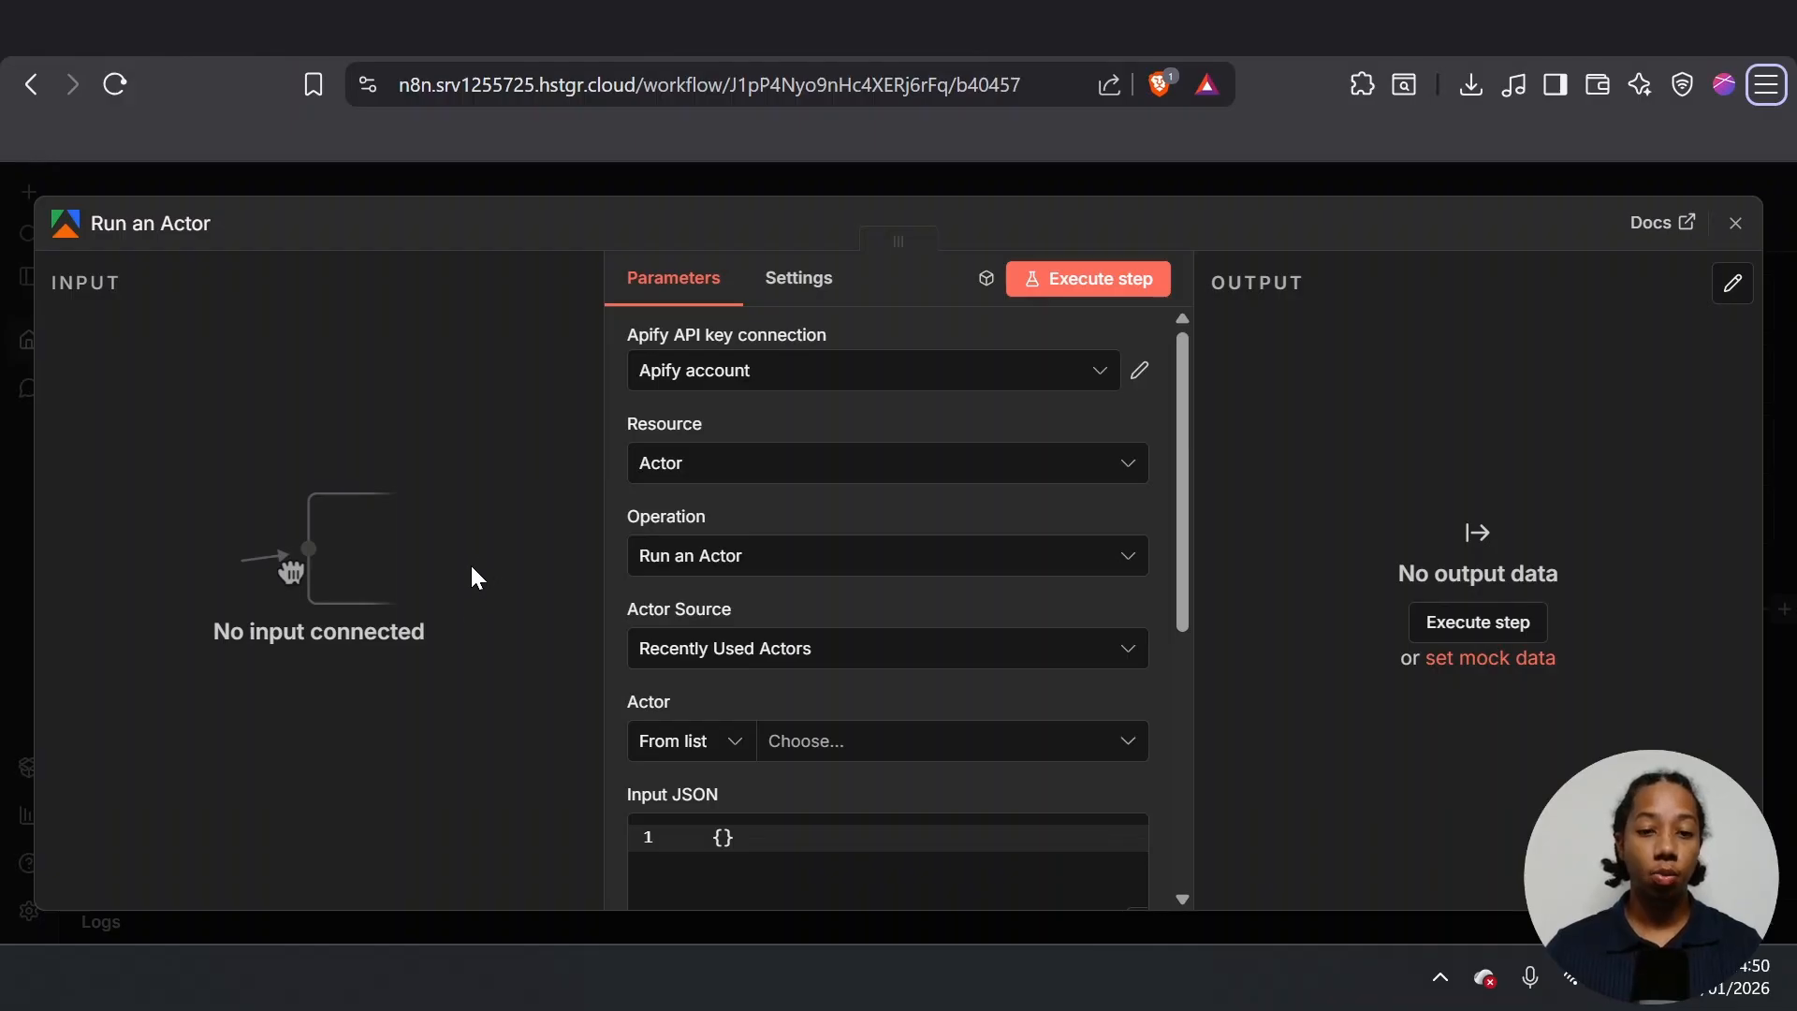
- Switch the Actor field to By ID and copy the Leads Finder actor ID from the Apify page URL
left_click(693, 745)
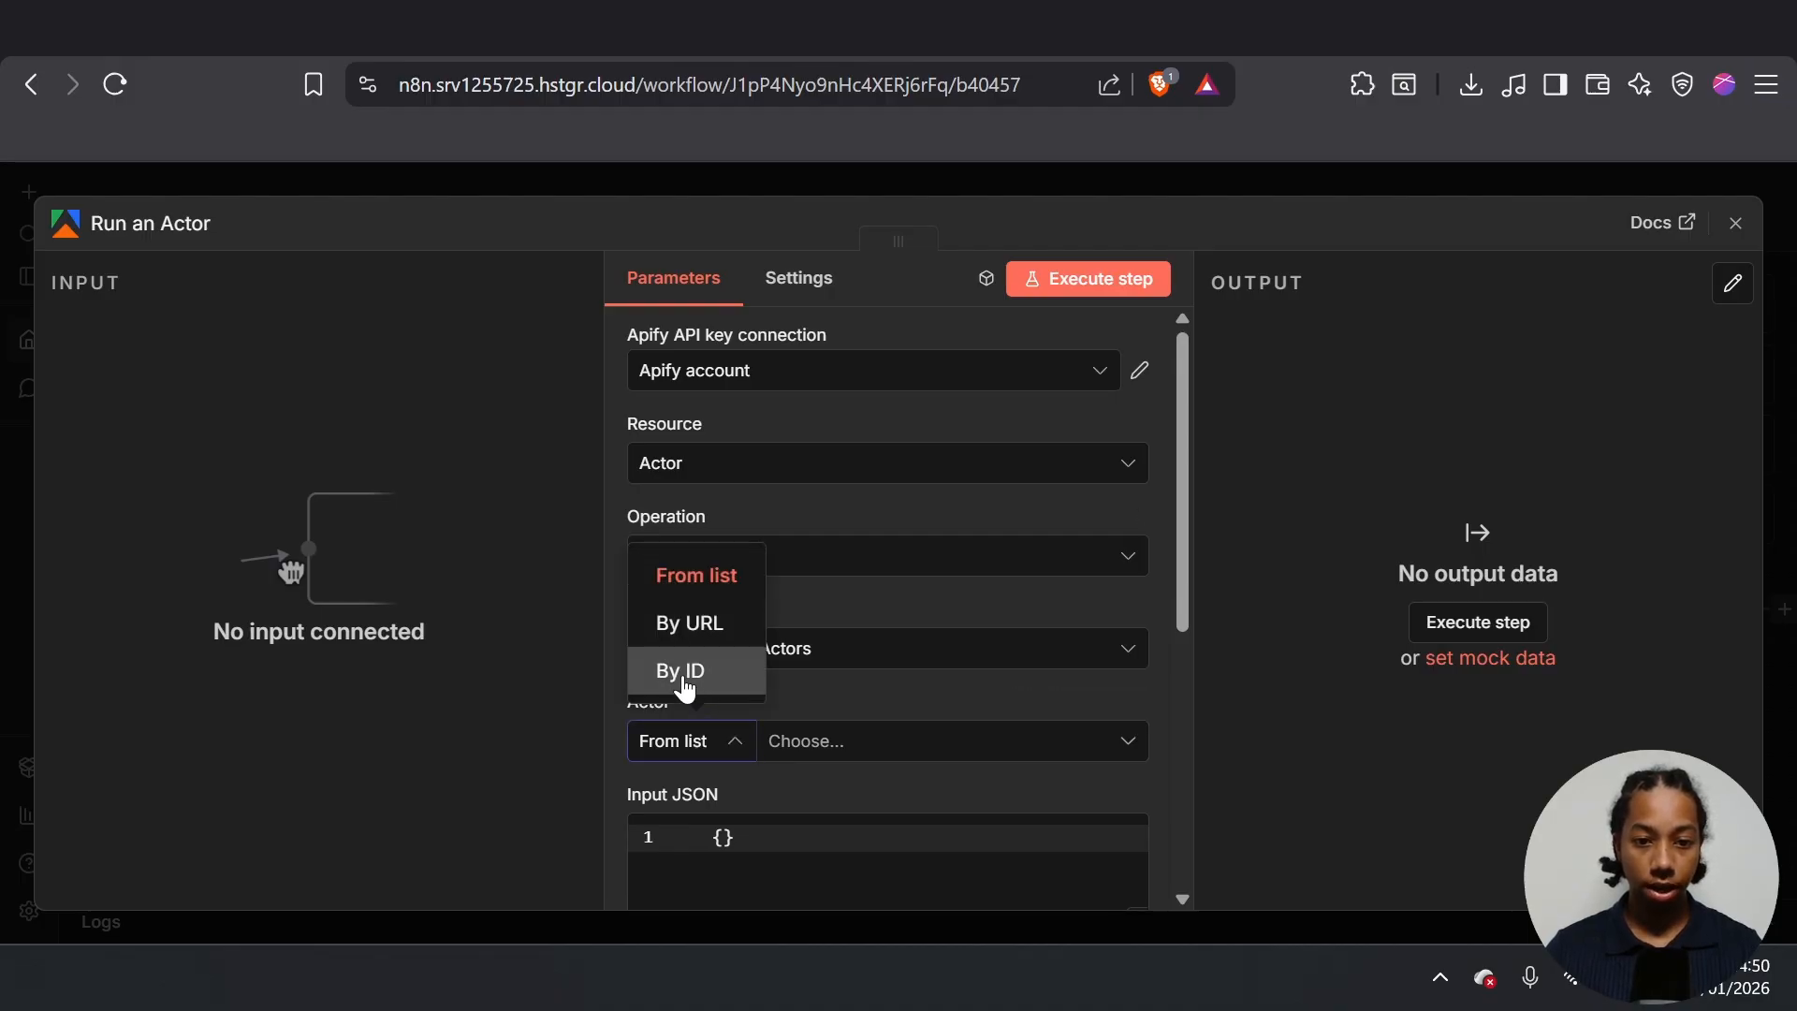
left_click(682, 673)
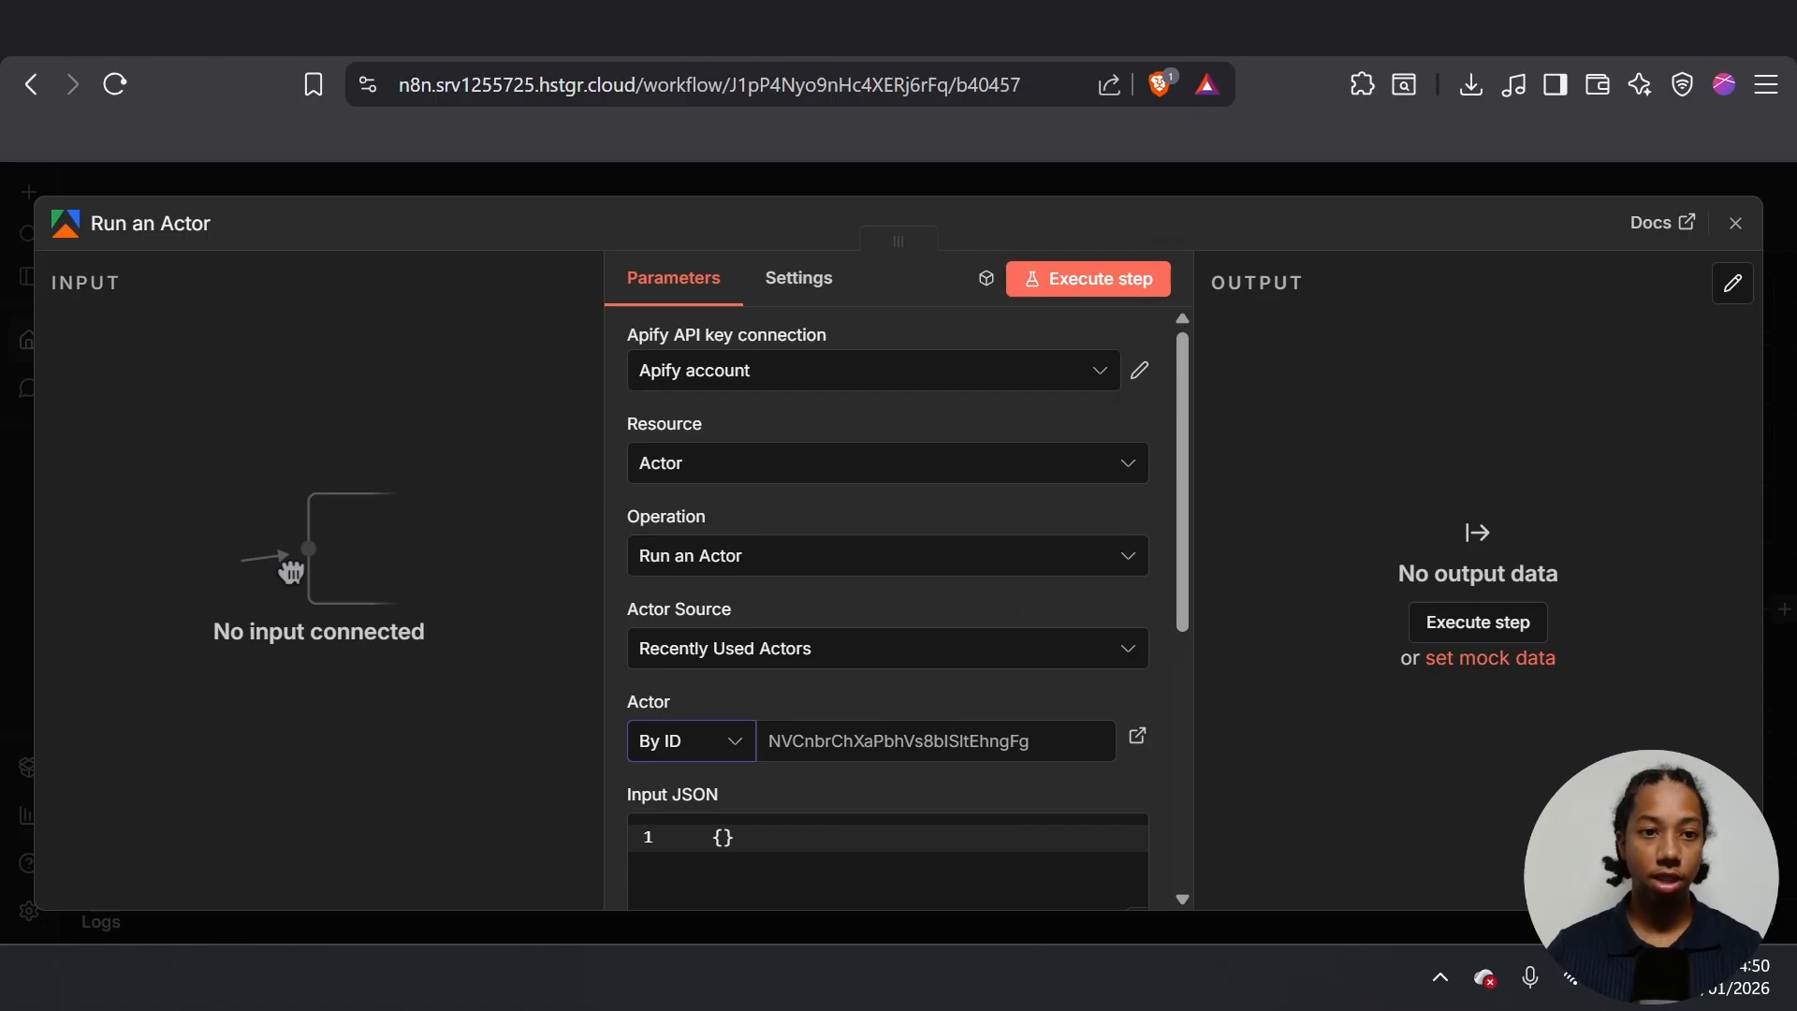
left_click(648, 32)
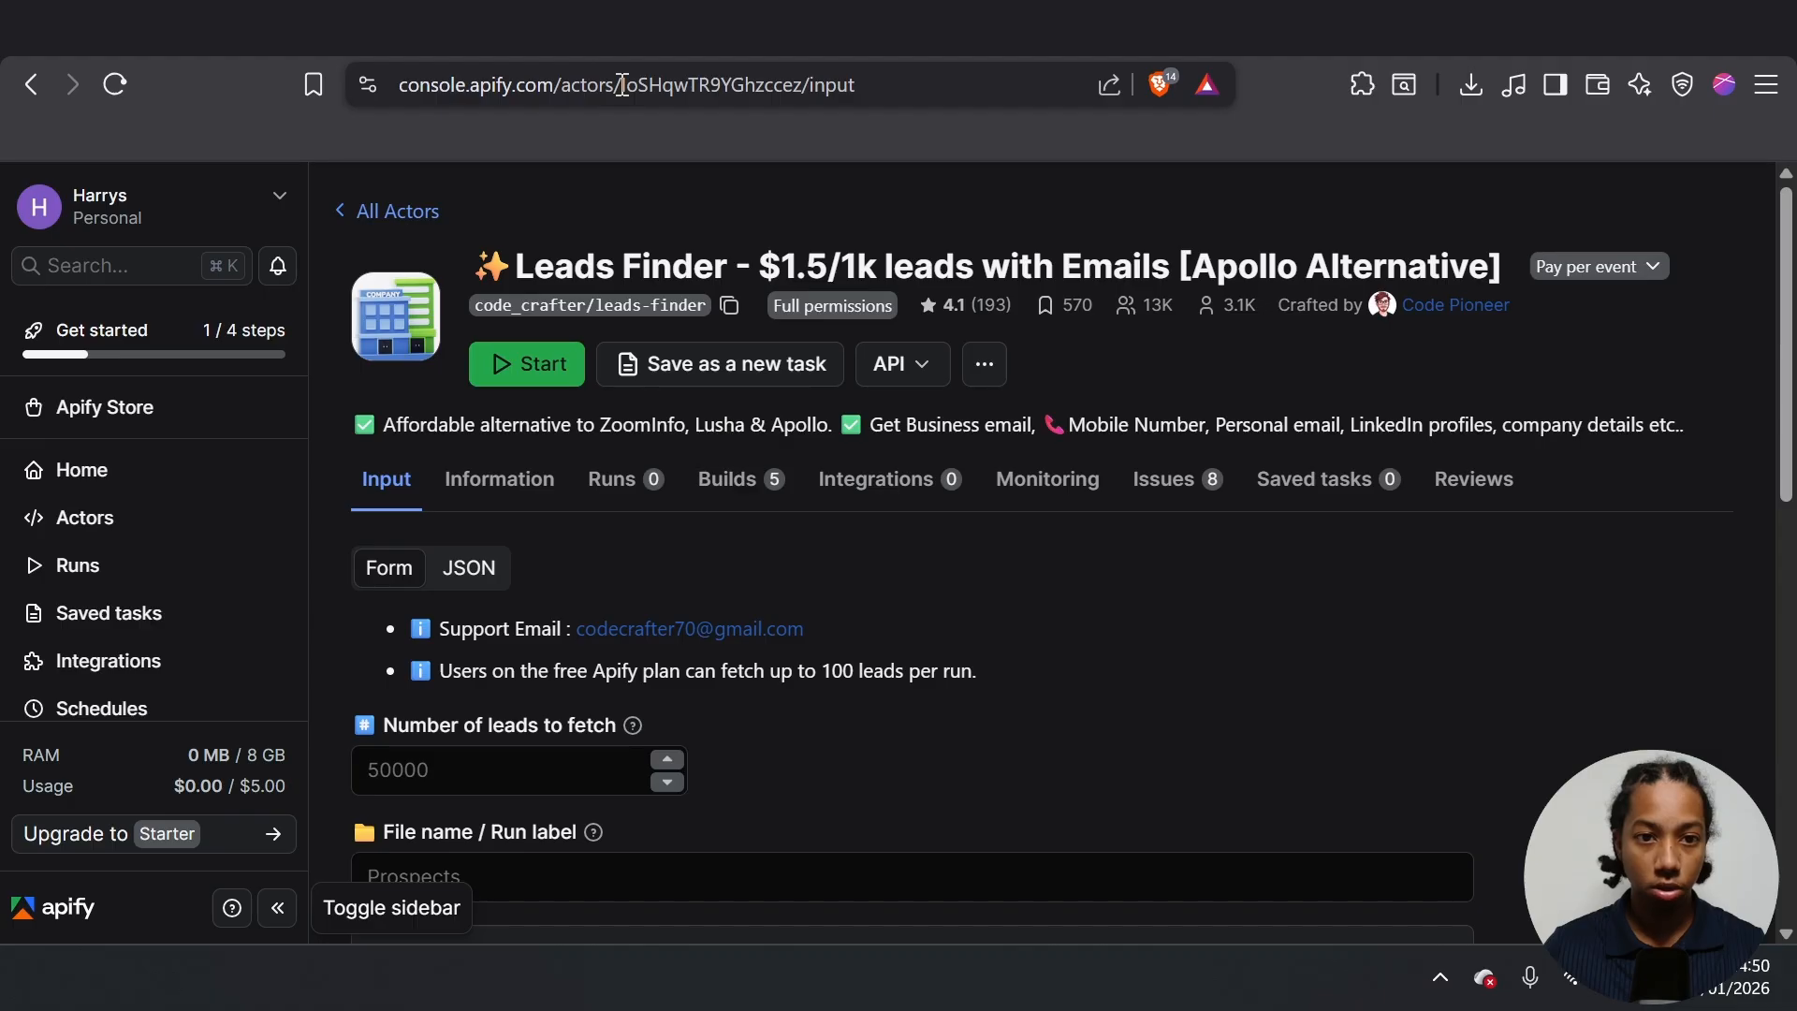
left_click_drag(624, 85, 800, 86)
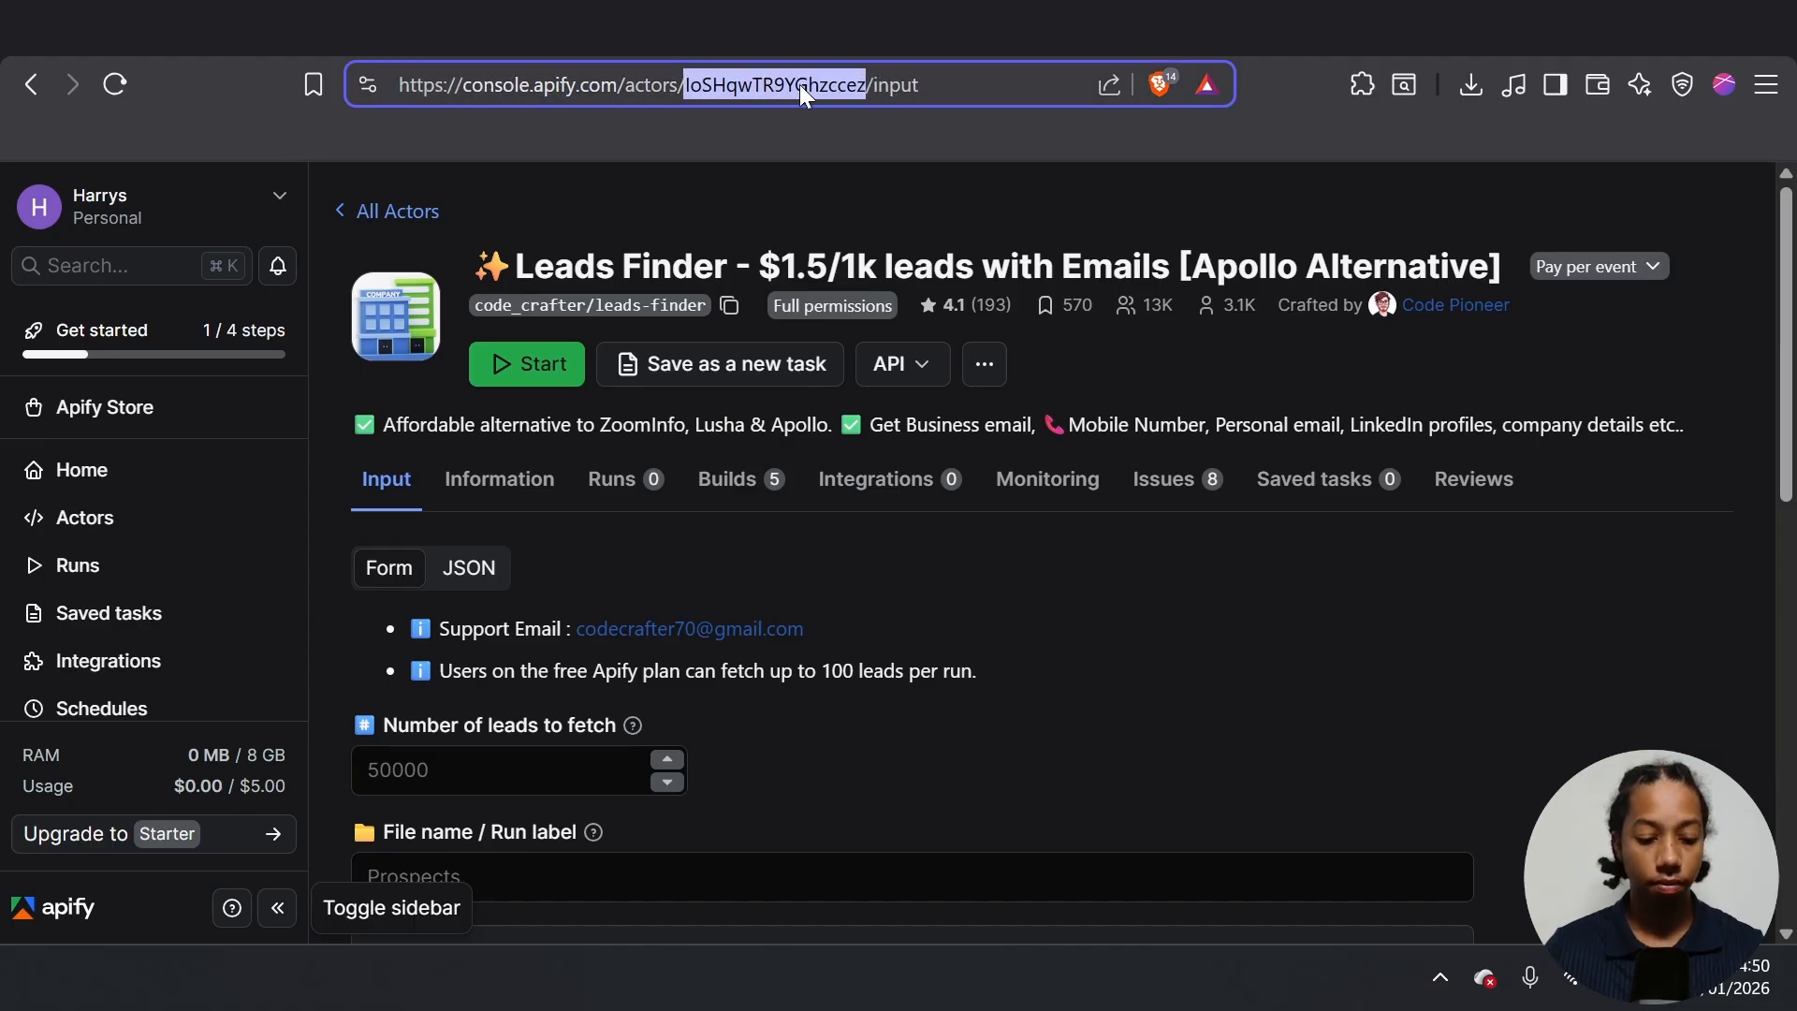
left_click(812, 30)
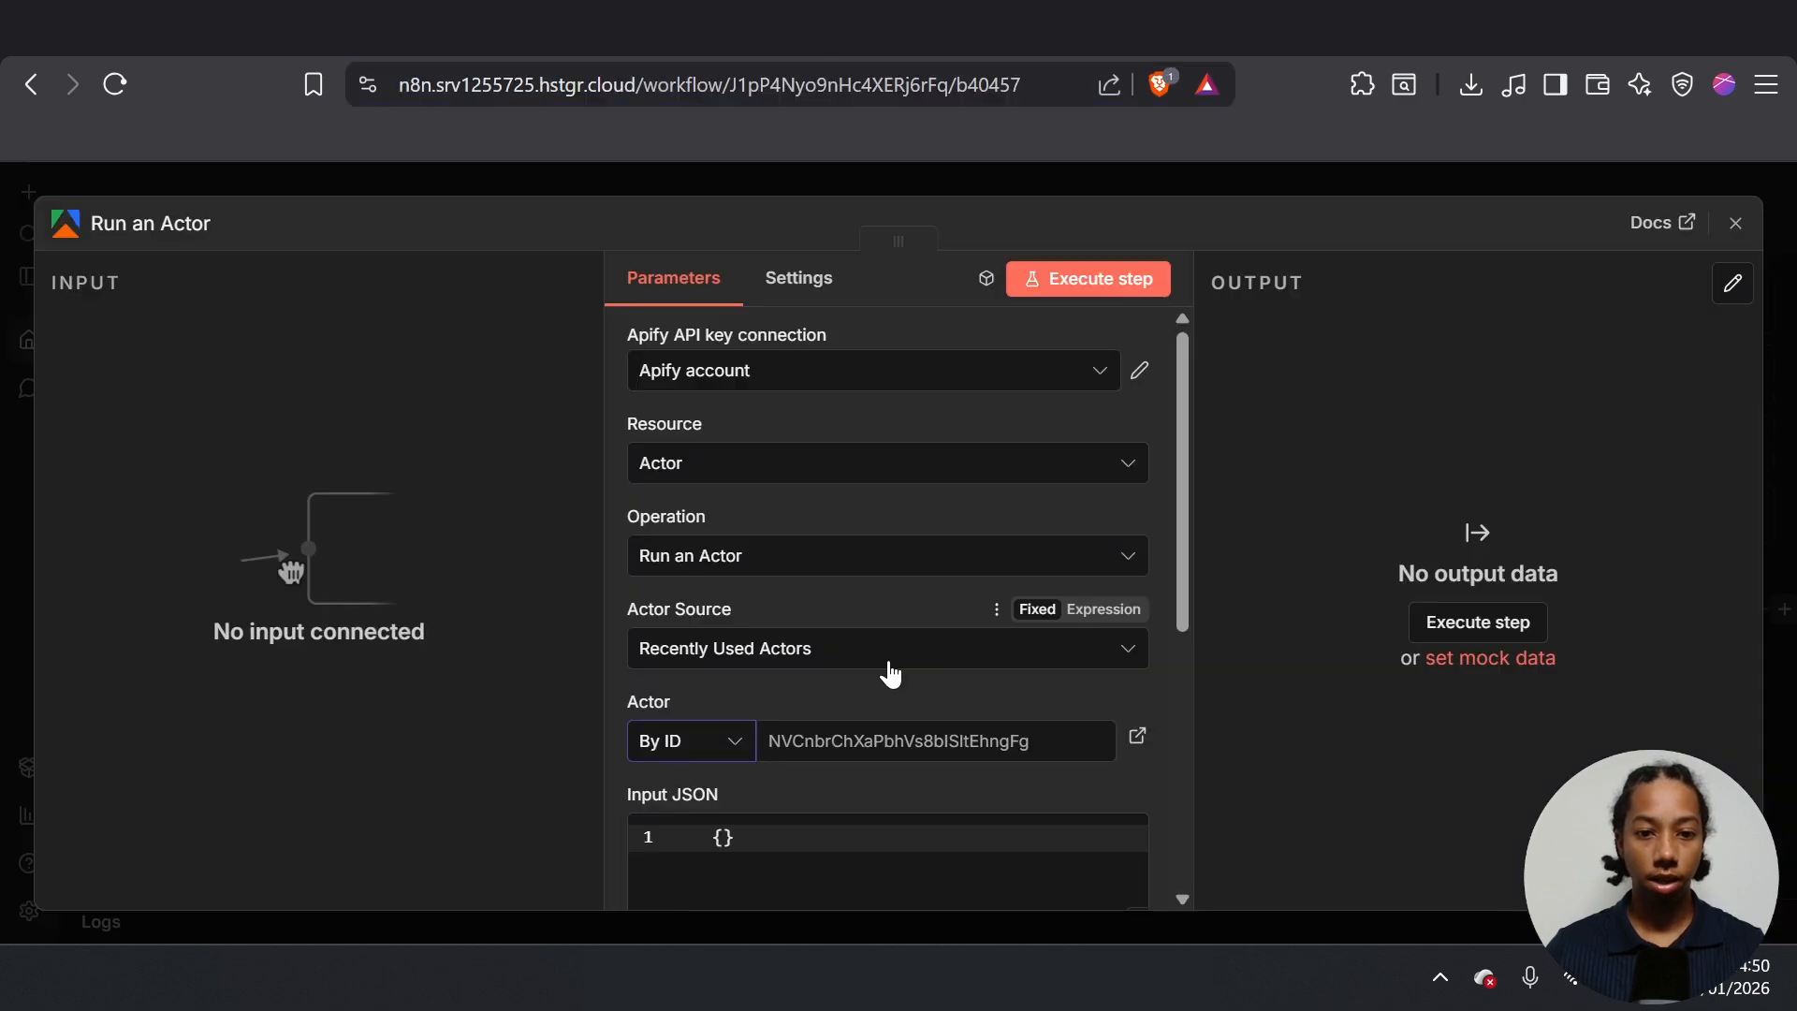
- Paste the Leads Finder actor ID into the Run an Actor step's actor ID field
left_click(870, 731)
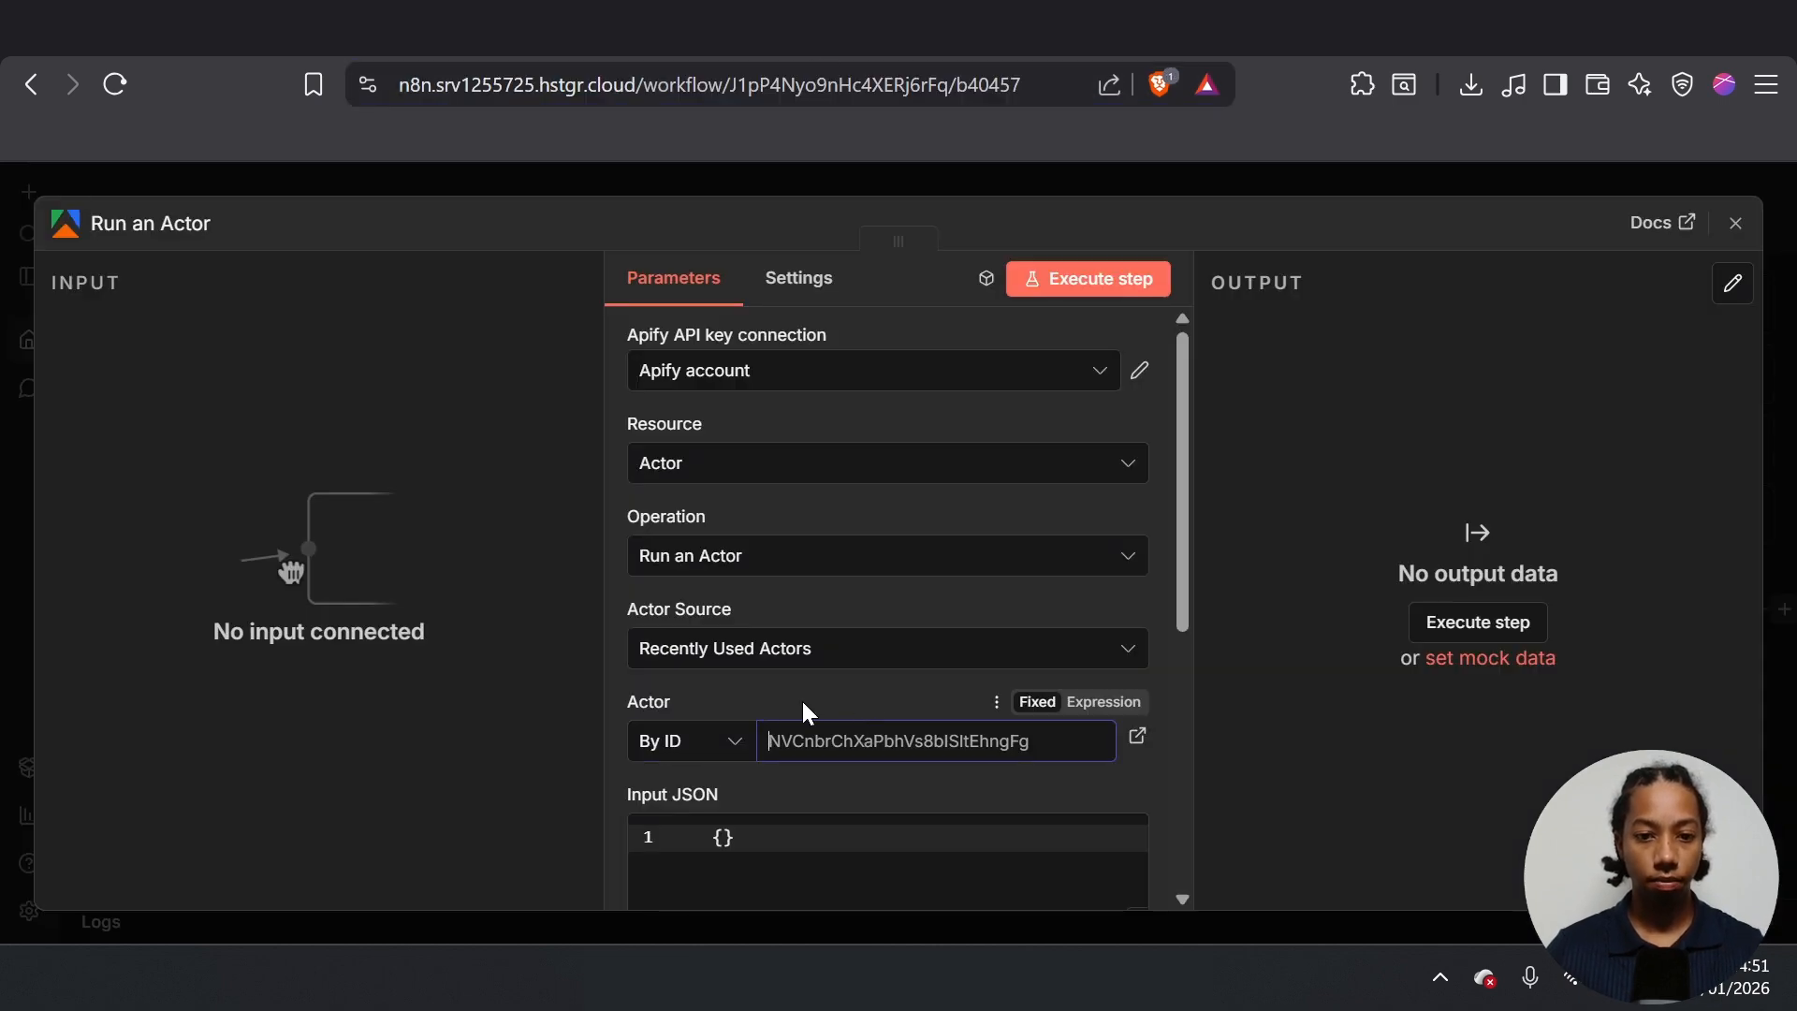
key("ctrl+v")
key("F11")
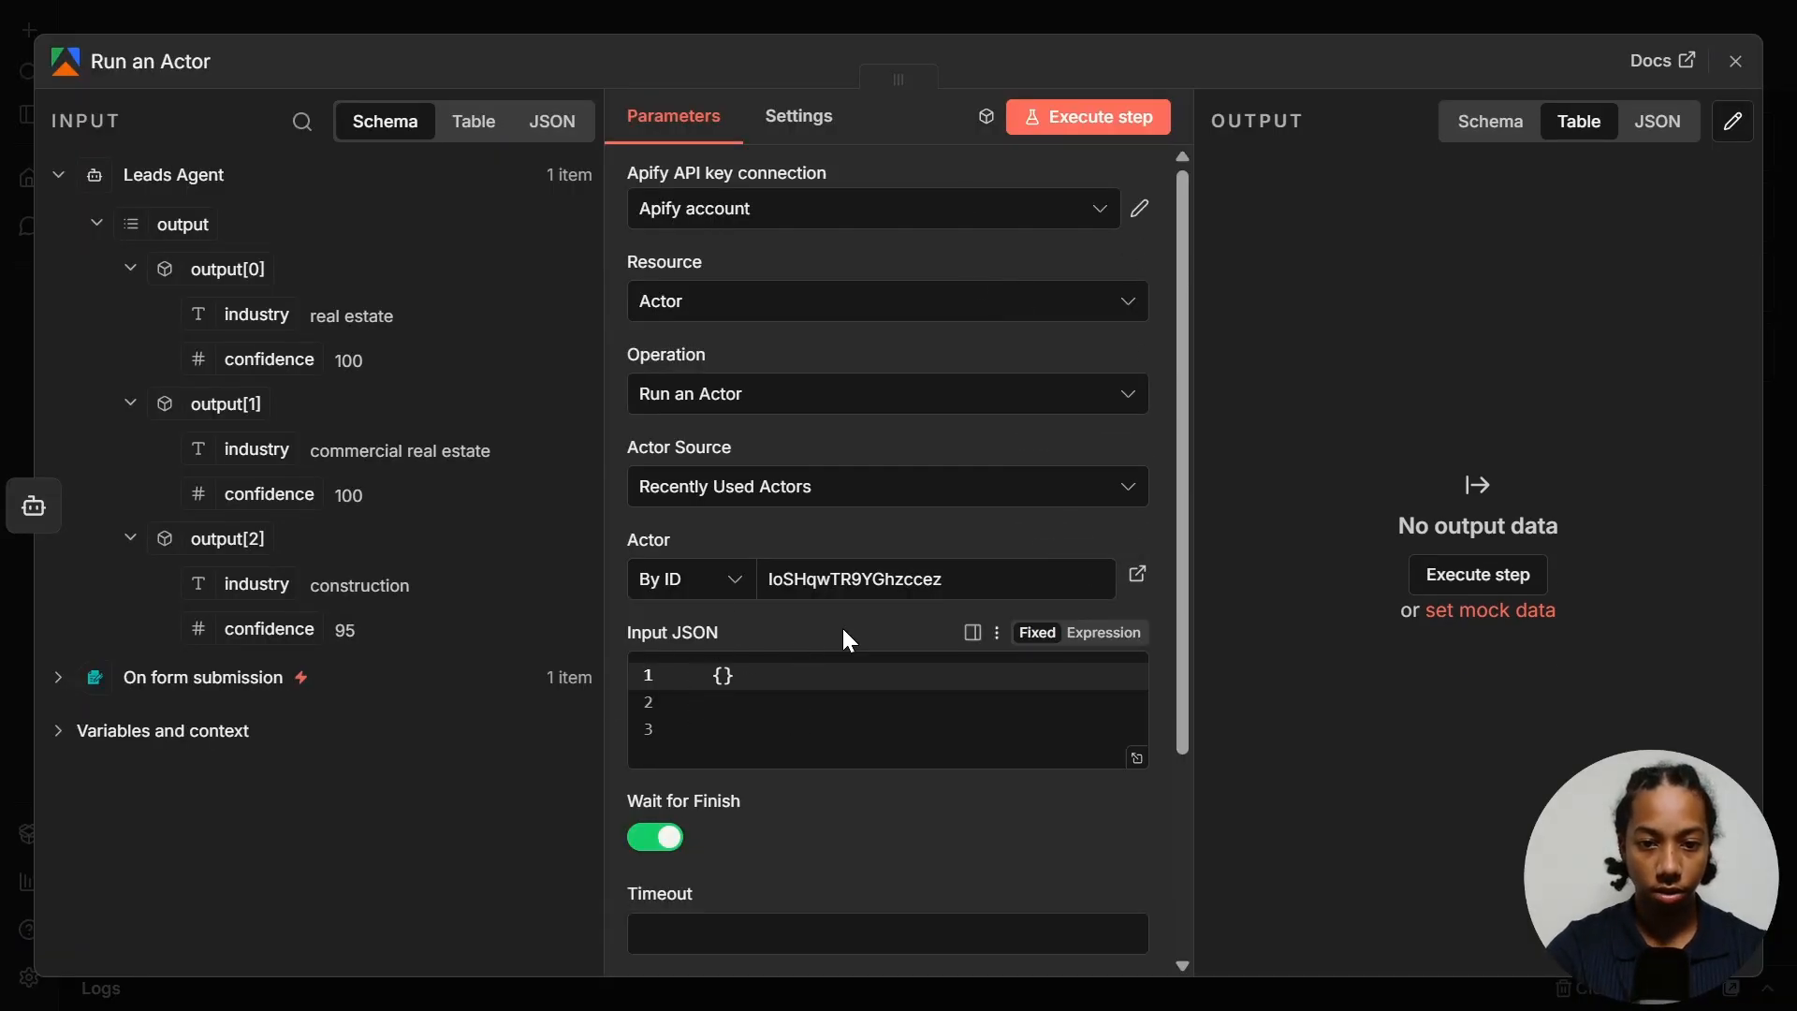
- Replace the empty {} Input JSON with the form-field JSON as an expression, and test the step successfully
left_click(1107, 642)
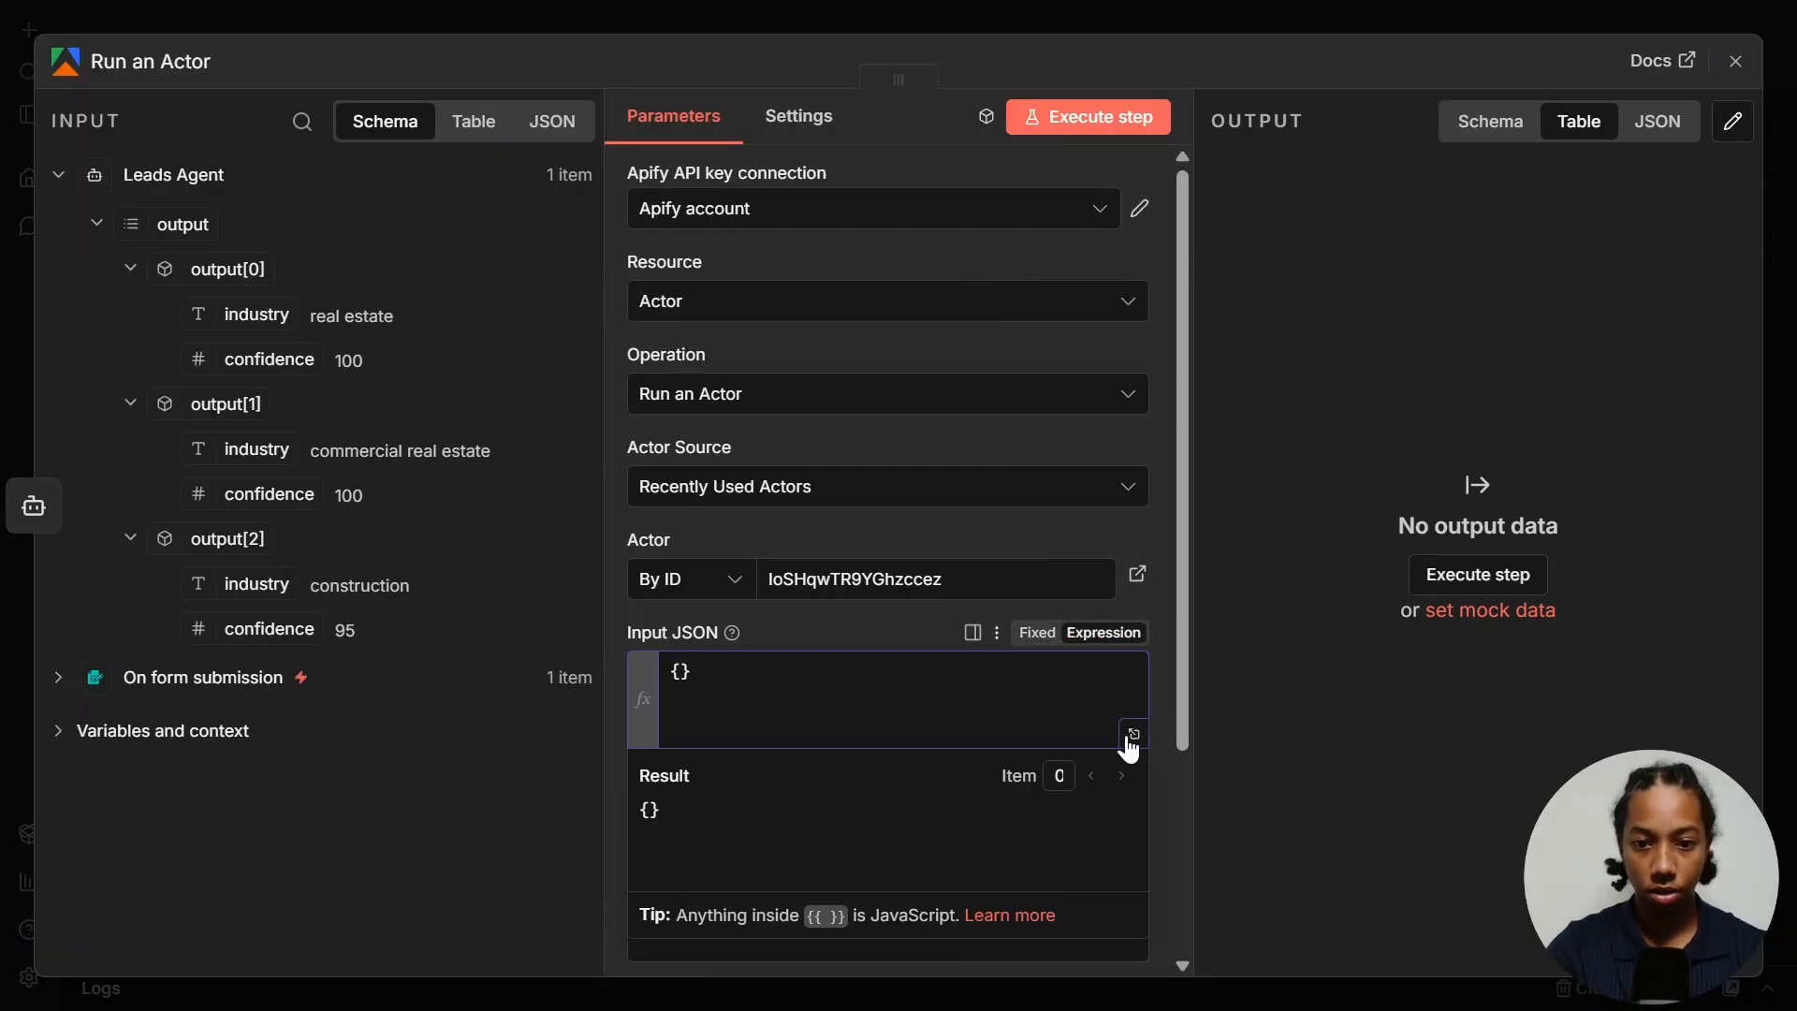
left_click(1135, 735)
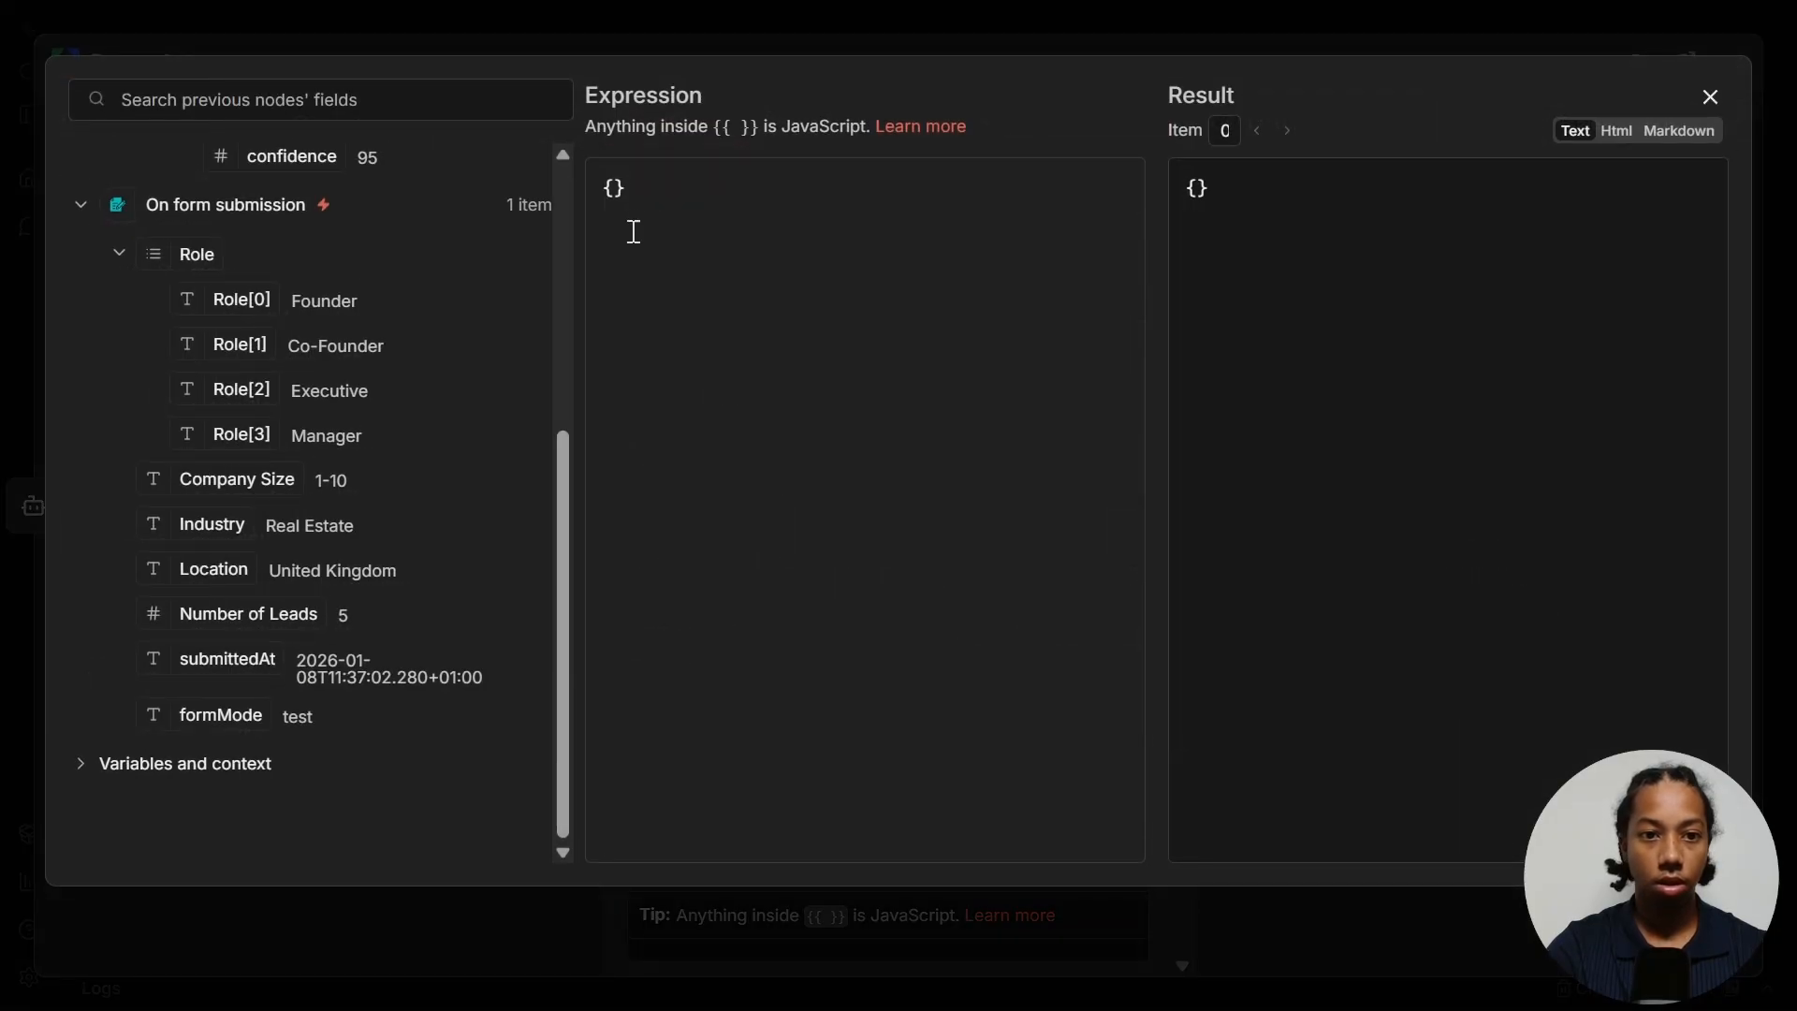
left_click_drag(630, 229, 575, 182)
key("ctrl+v")
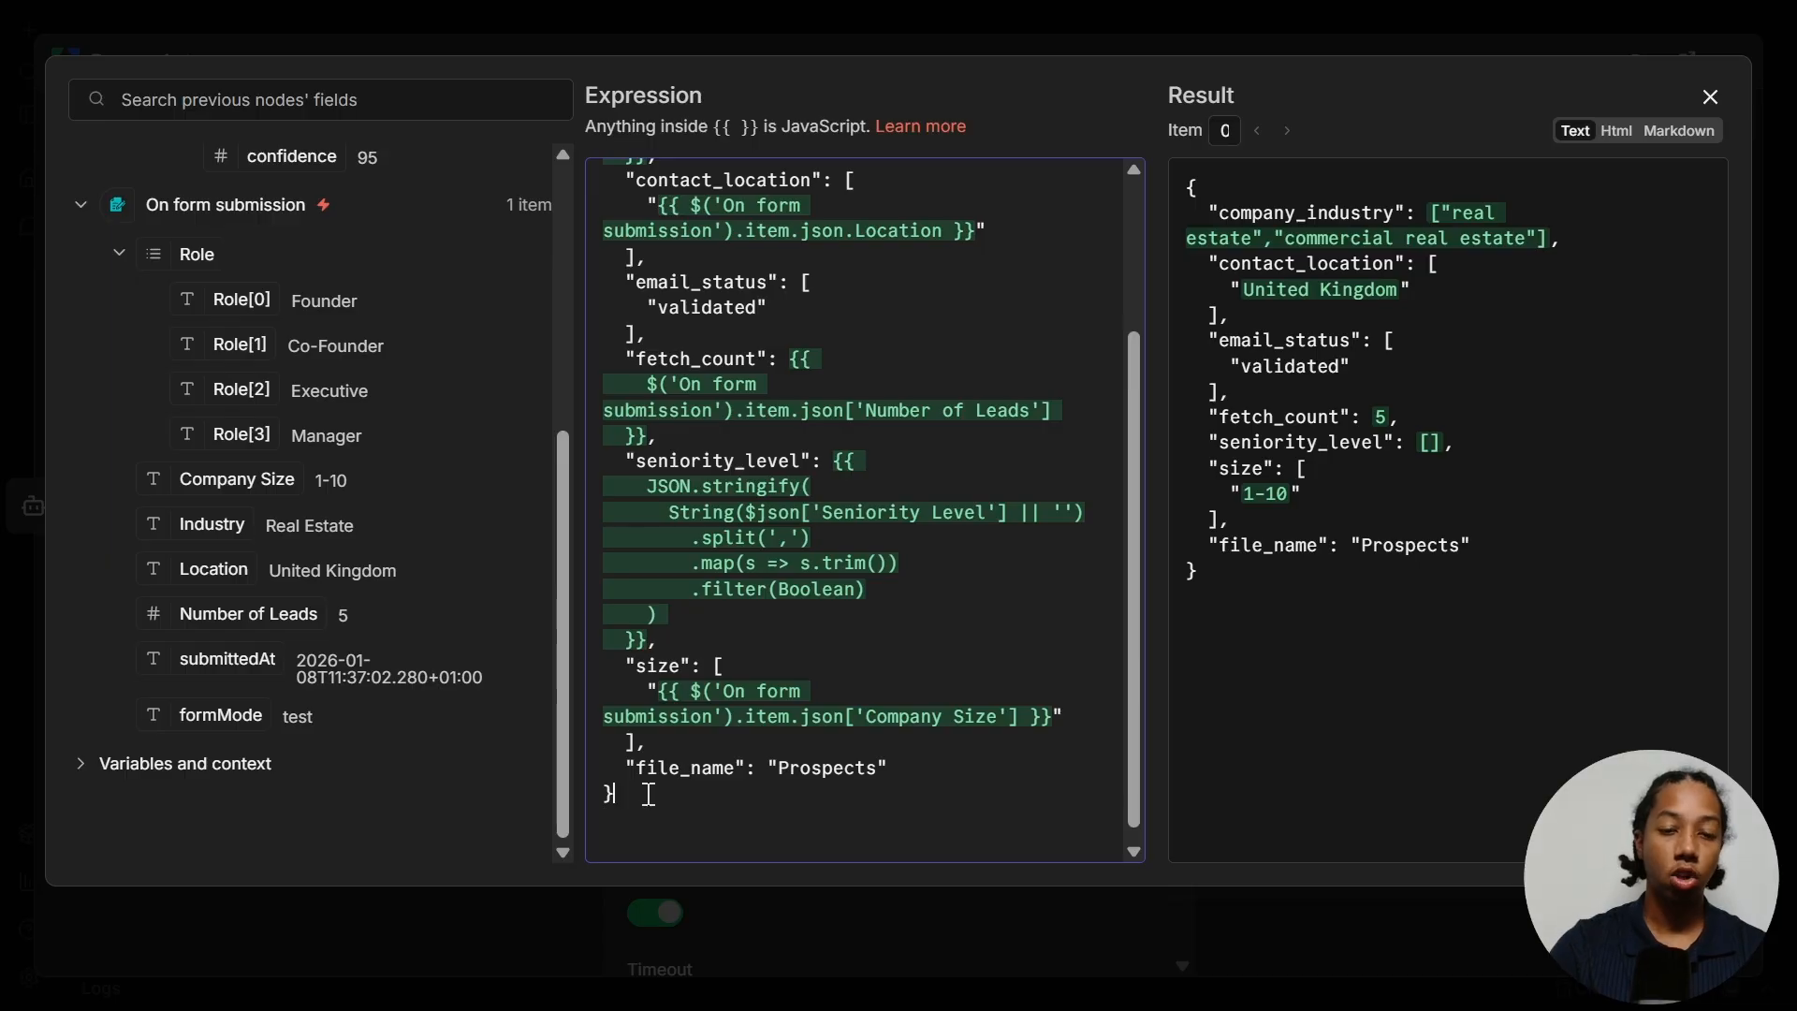
scroll(915, 482, "up", 3)
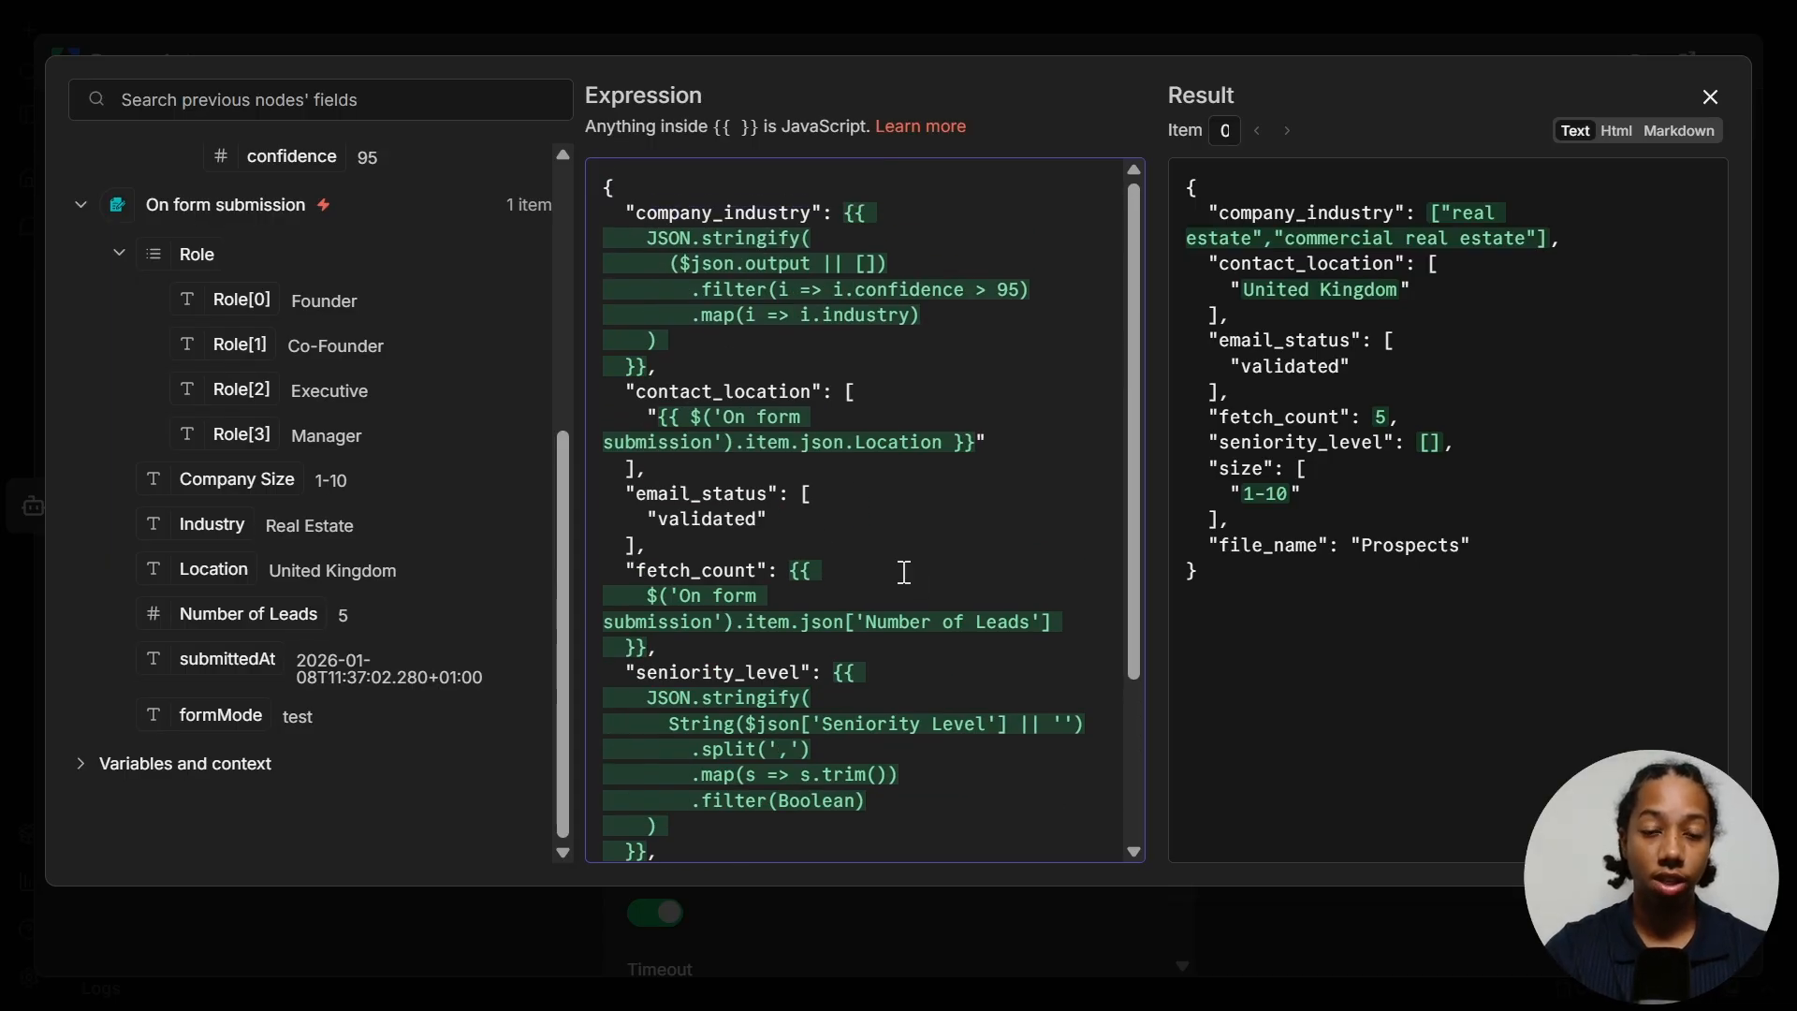
key("Escape")
left_click(1082, 124)
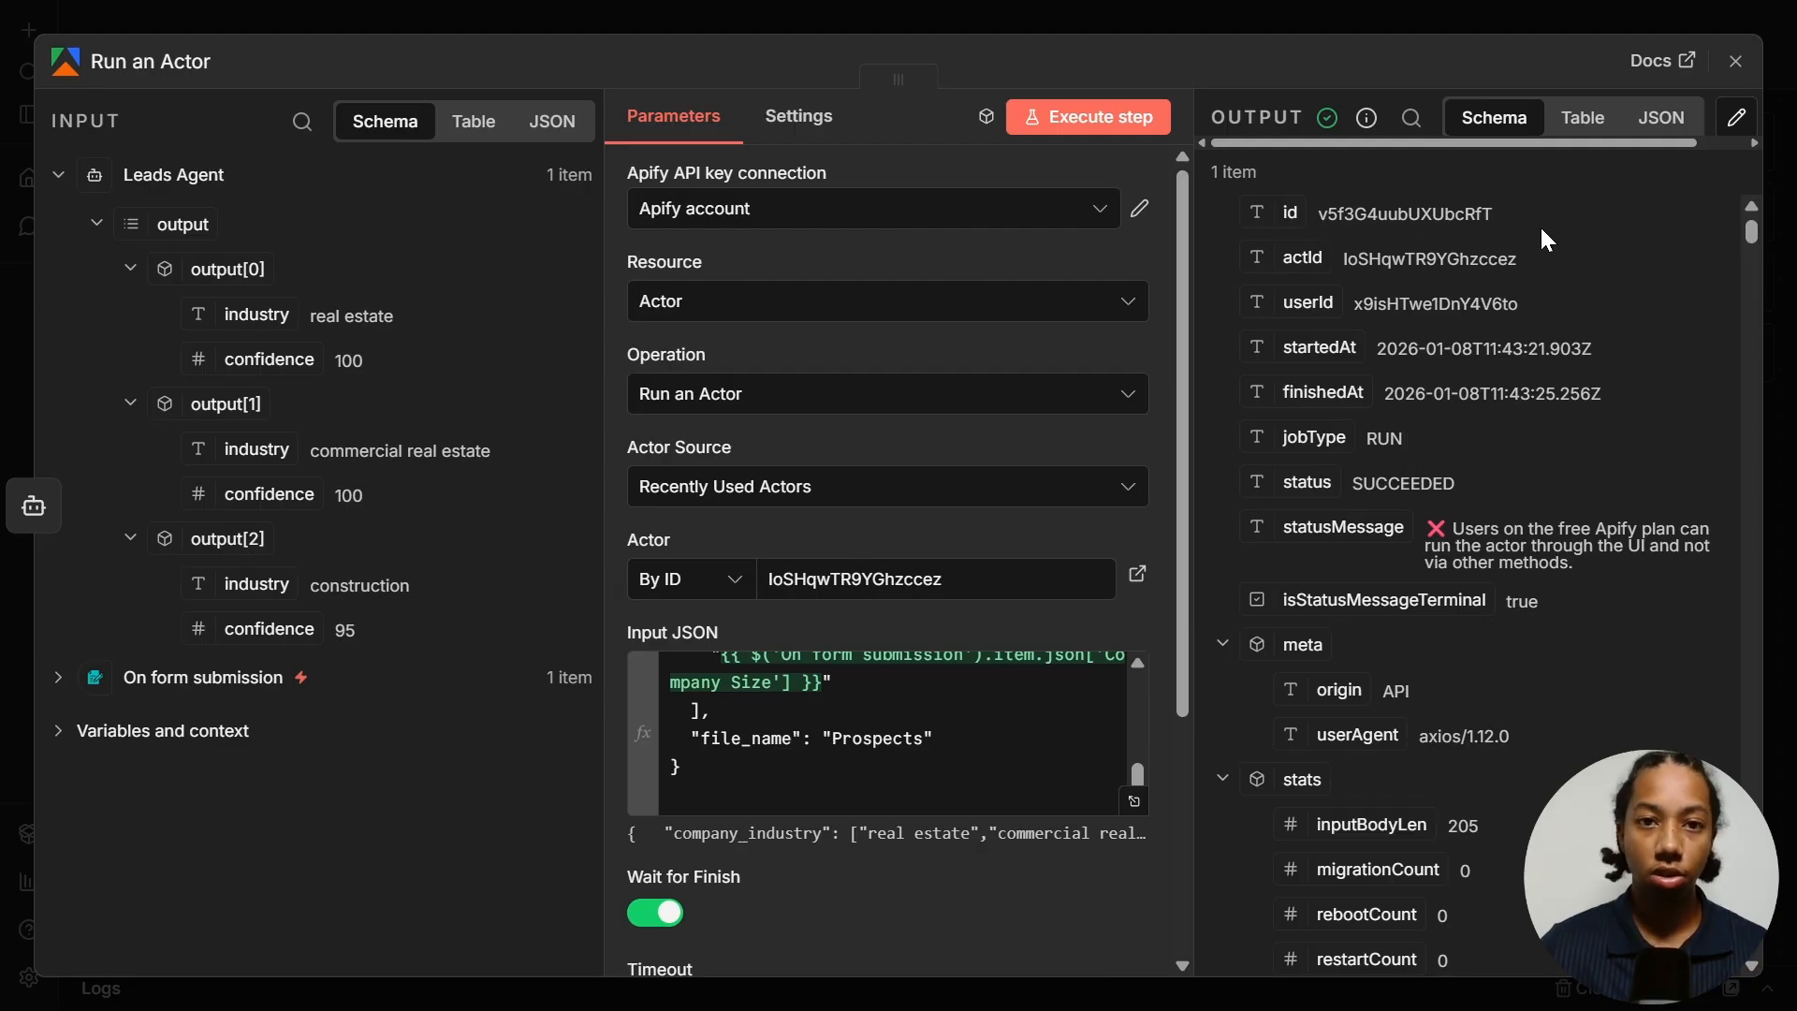
key("Escape")
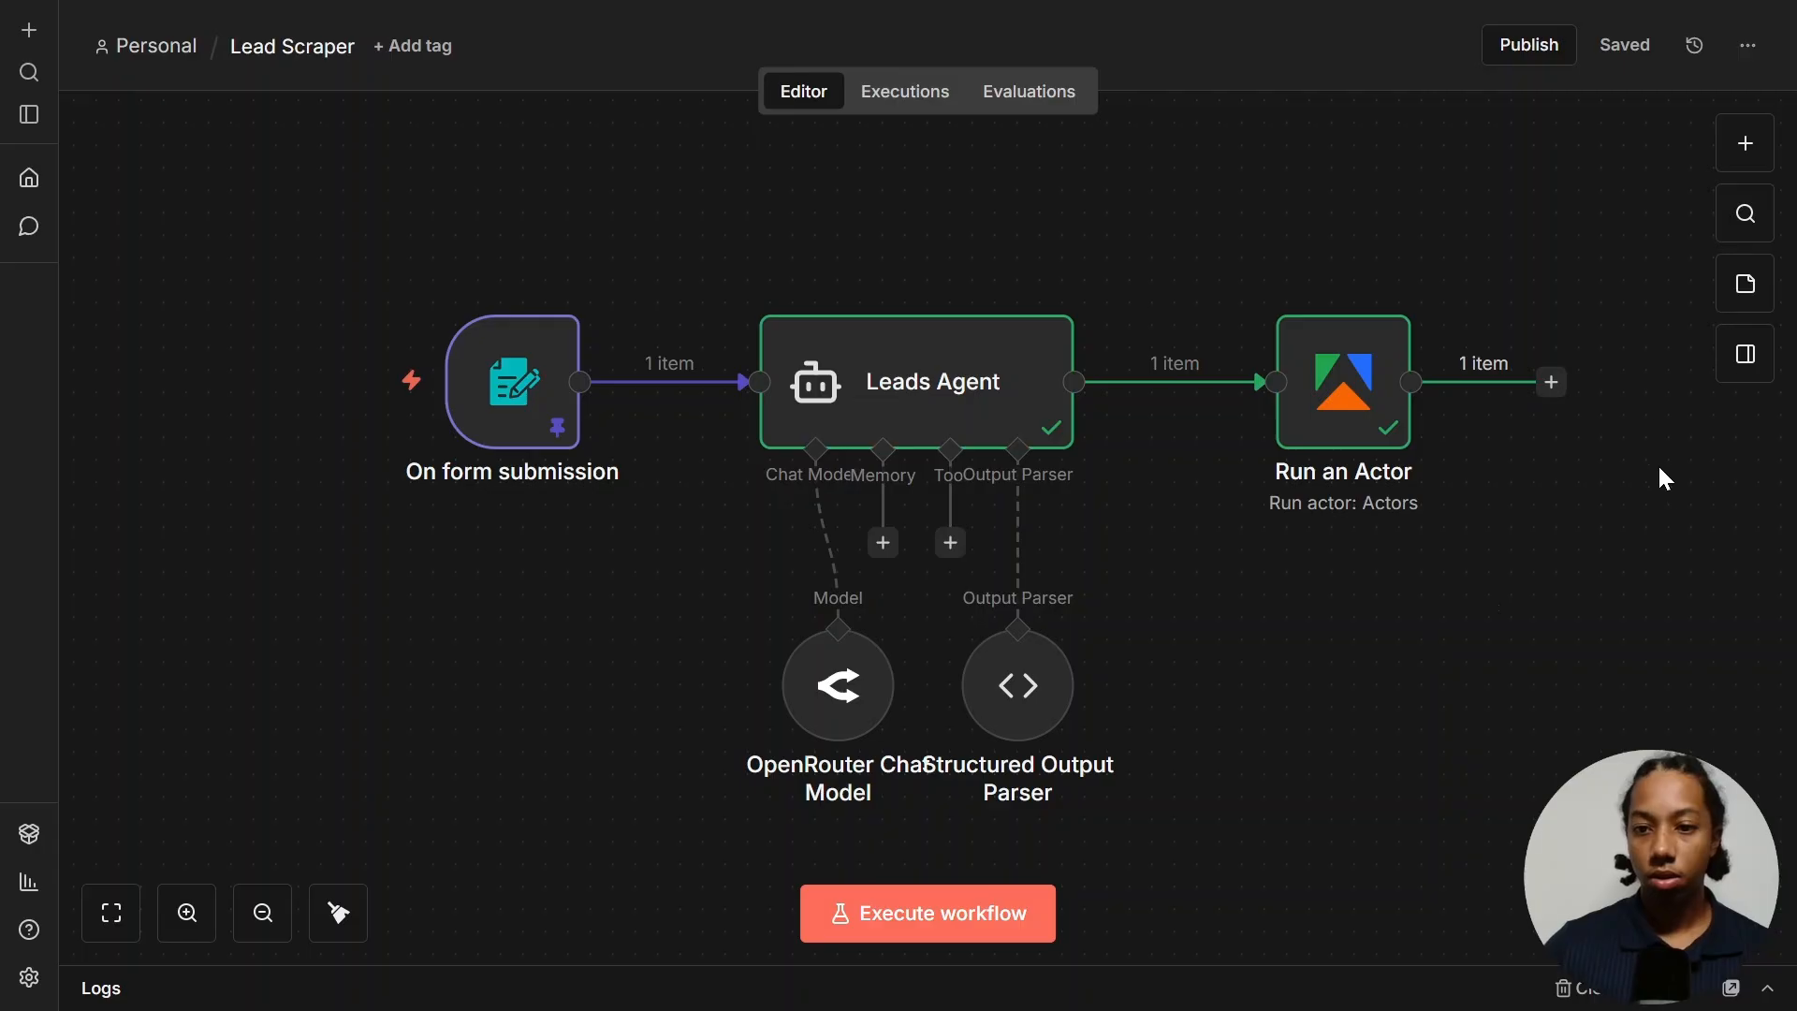
- Add an Apify Get run step with Run ID set By ID to {{ $json.id }}, and test it
left_click(1551, 382)
type("apify")
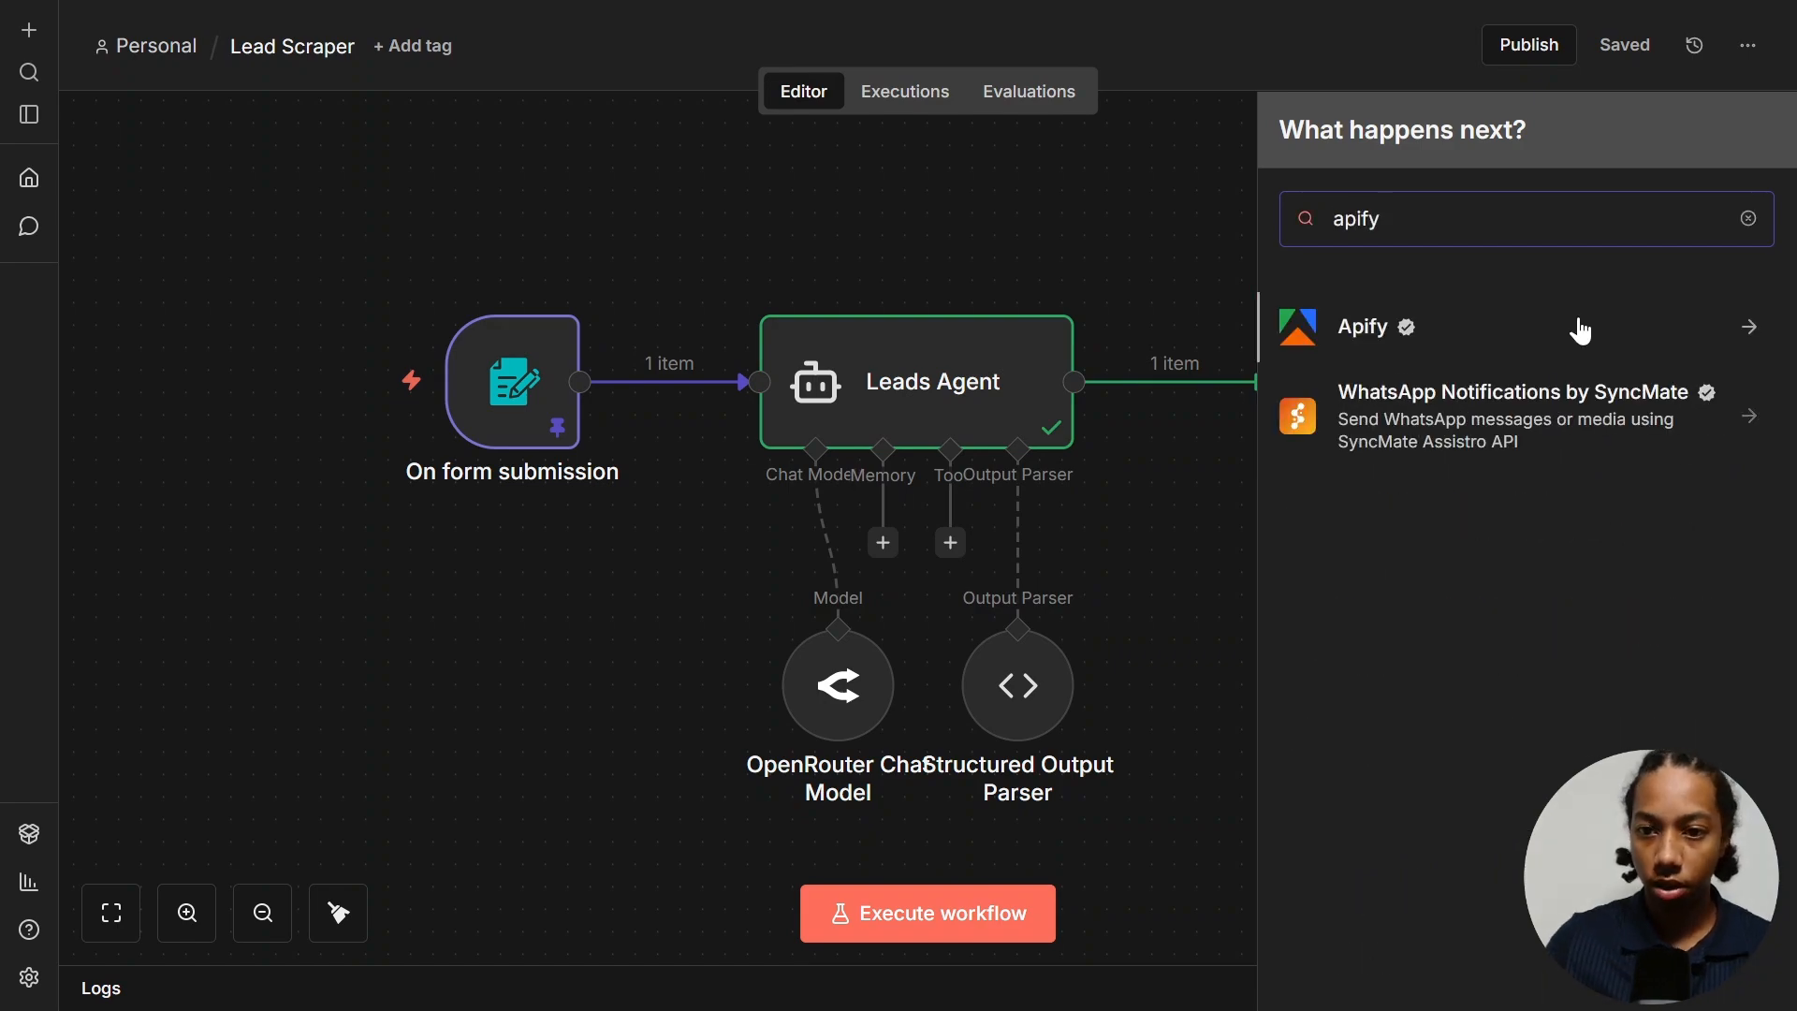
left_click(1564, 333)
scroll(1465, 618, "down", 3)
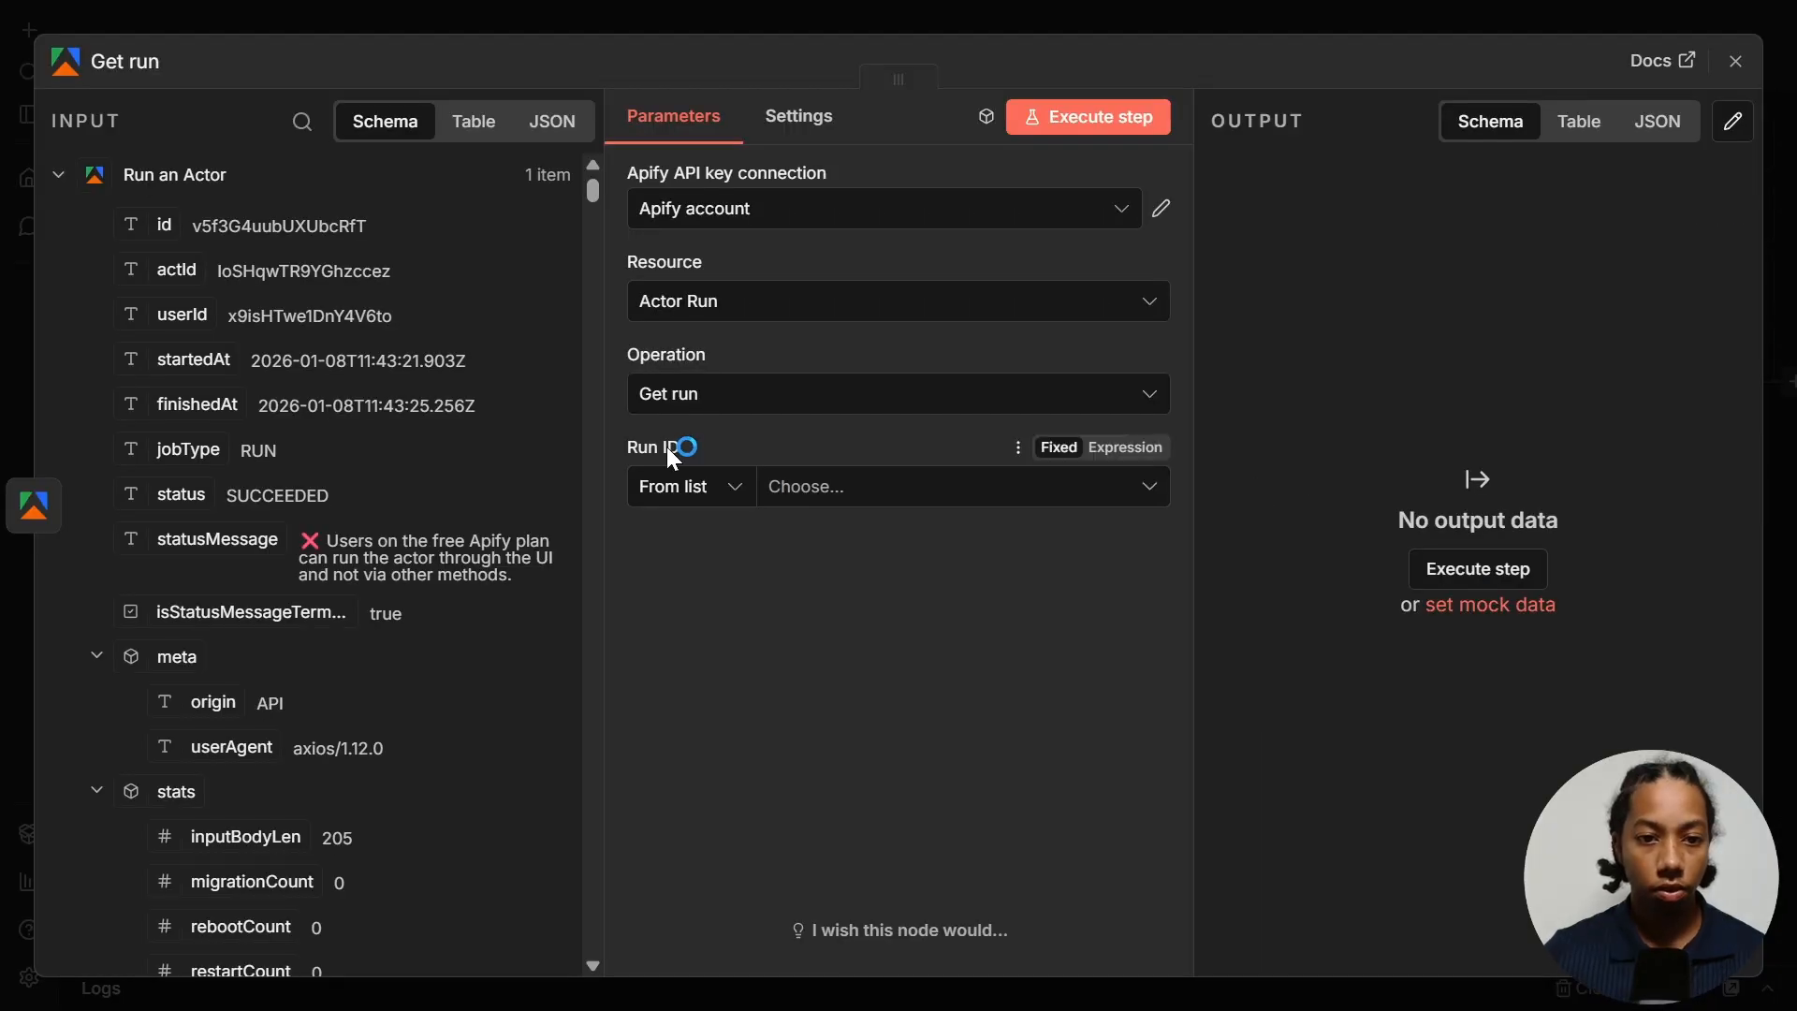
left_click(688, 501)
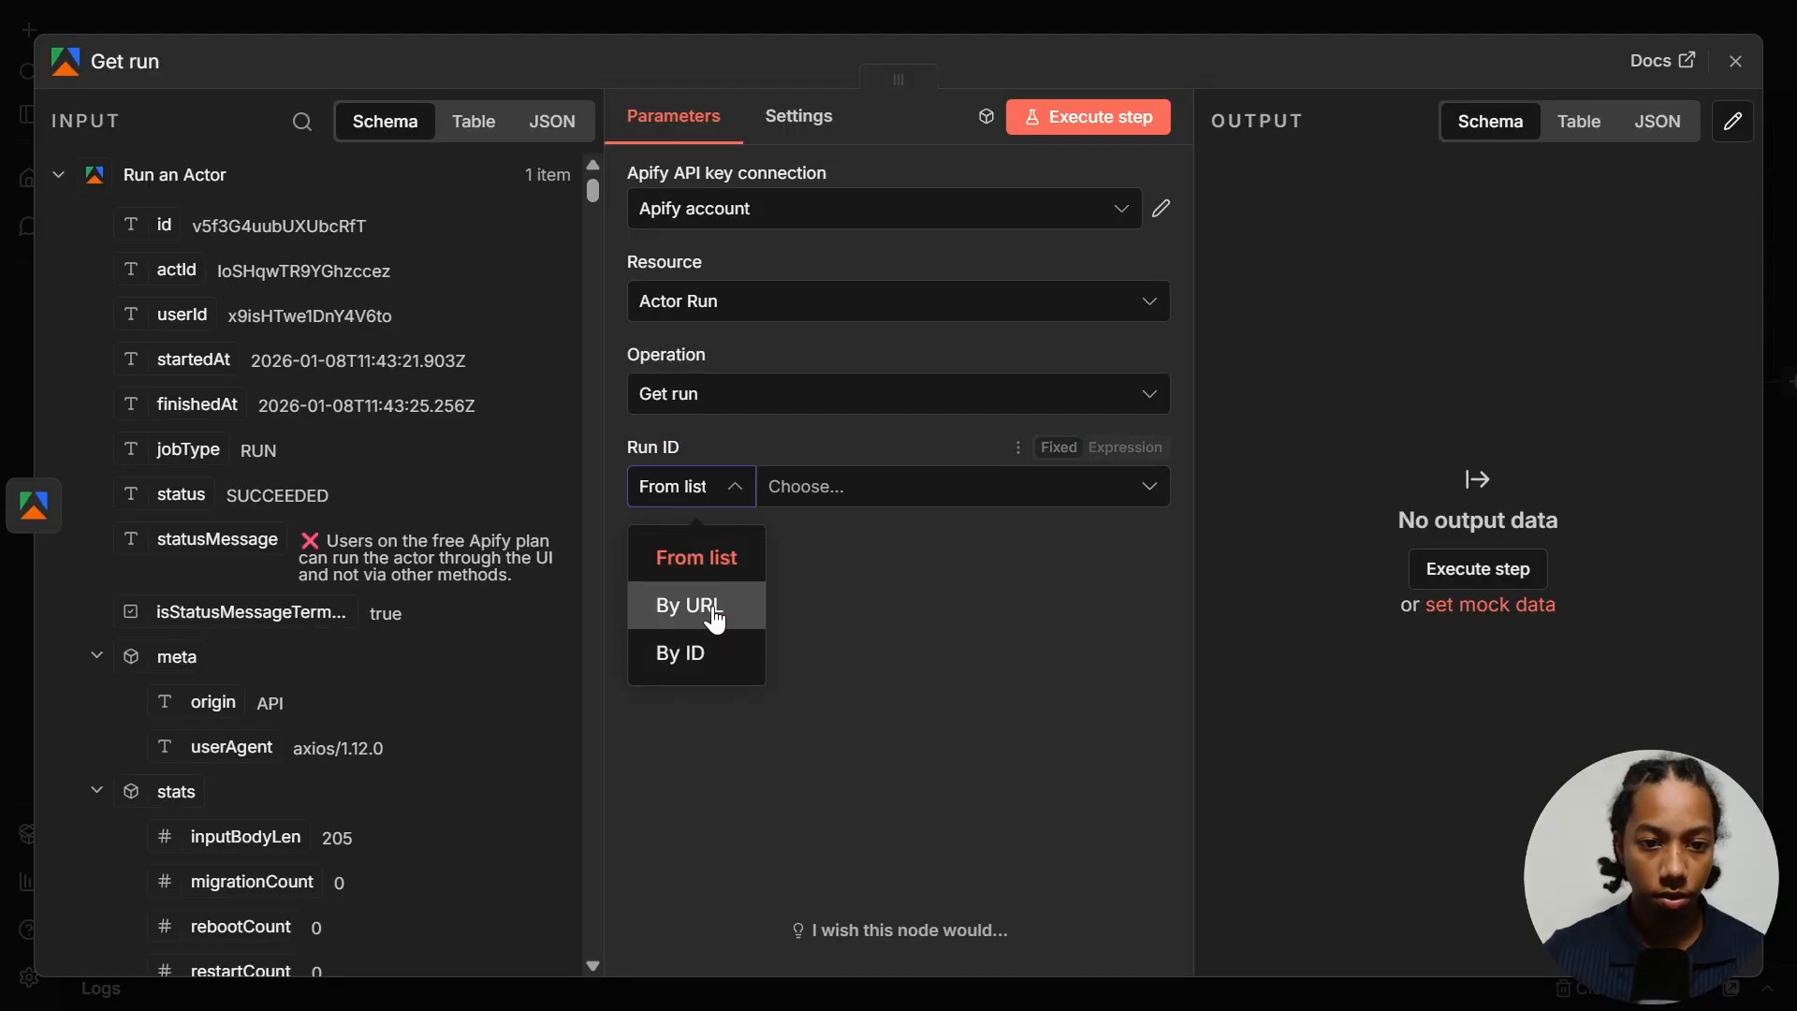
left_click(717, 655)
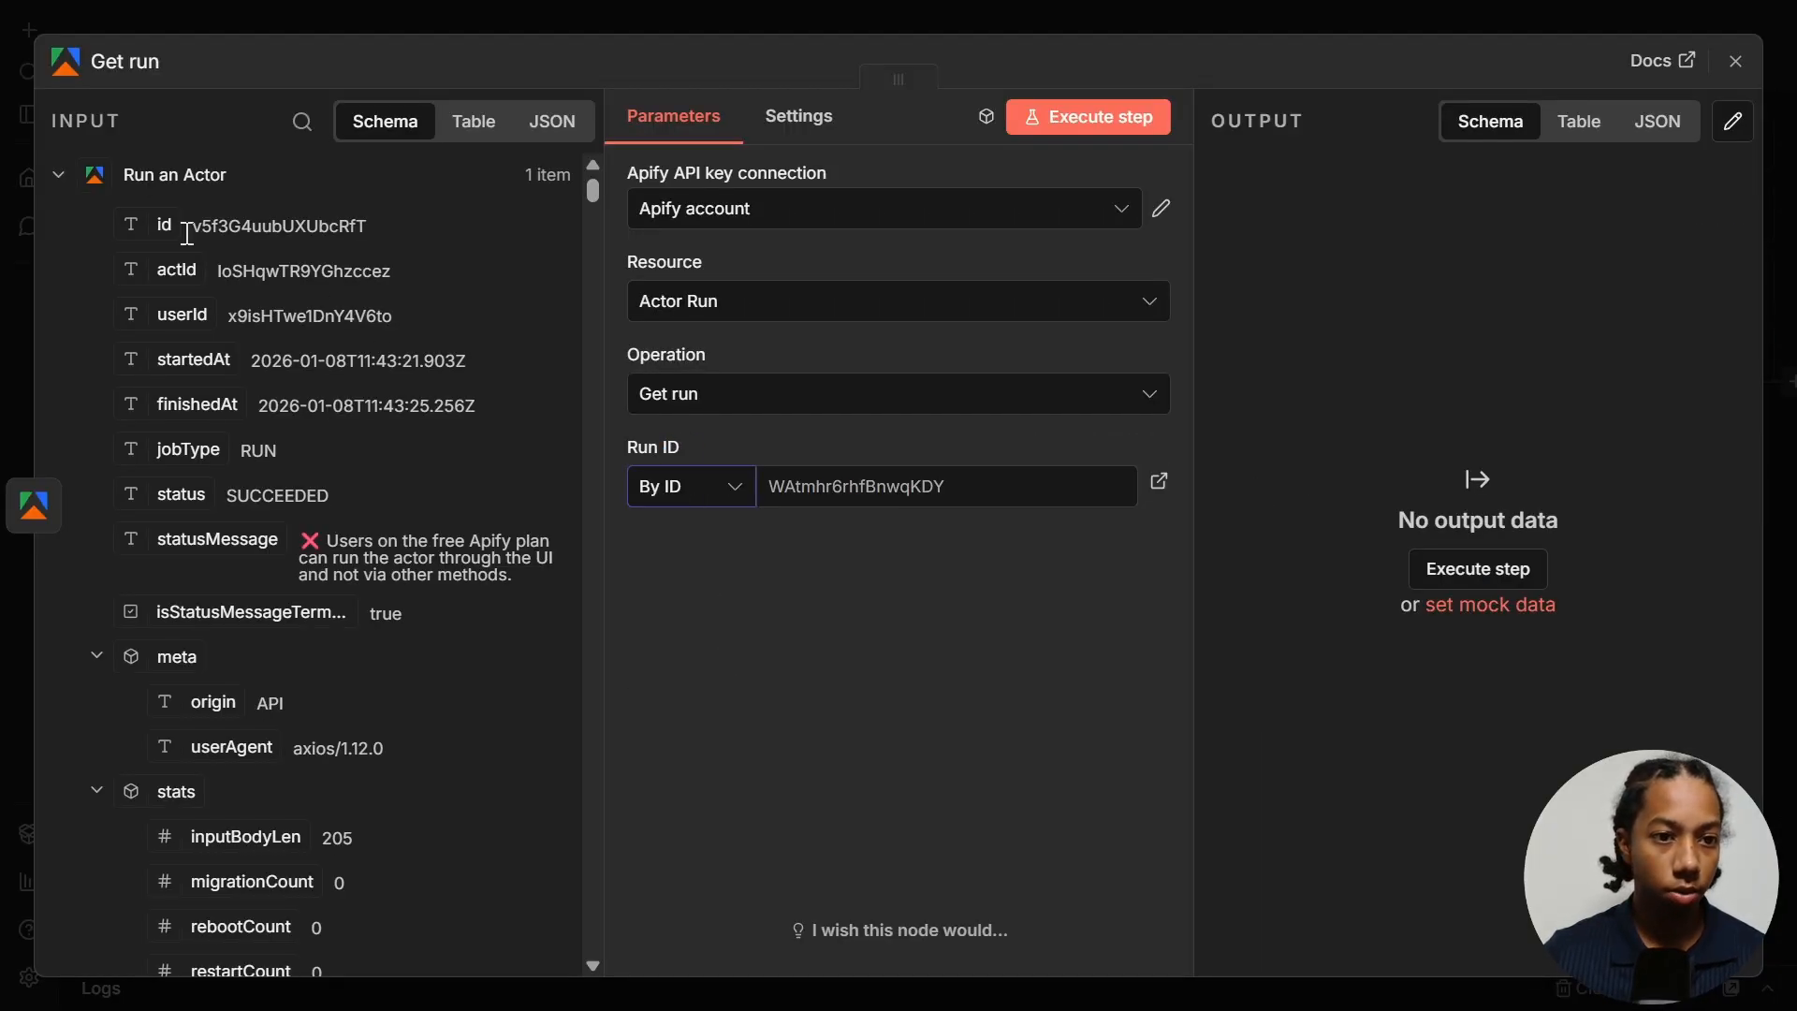
left_click_drag(157, 220, 881, 496)
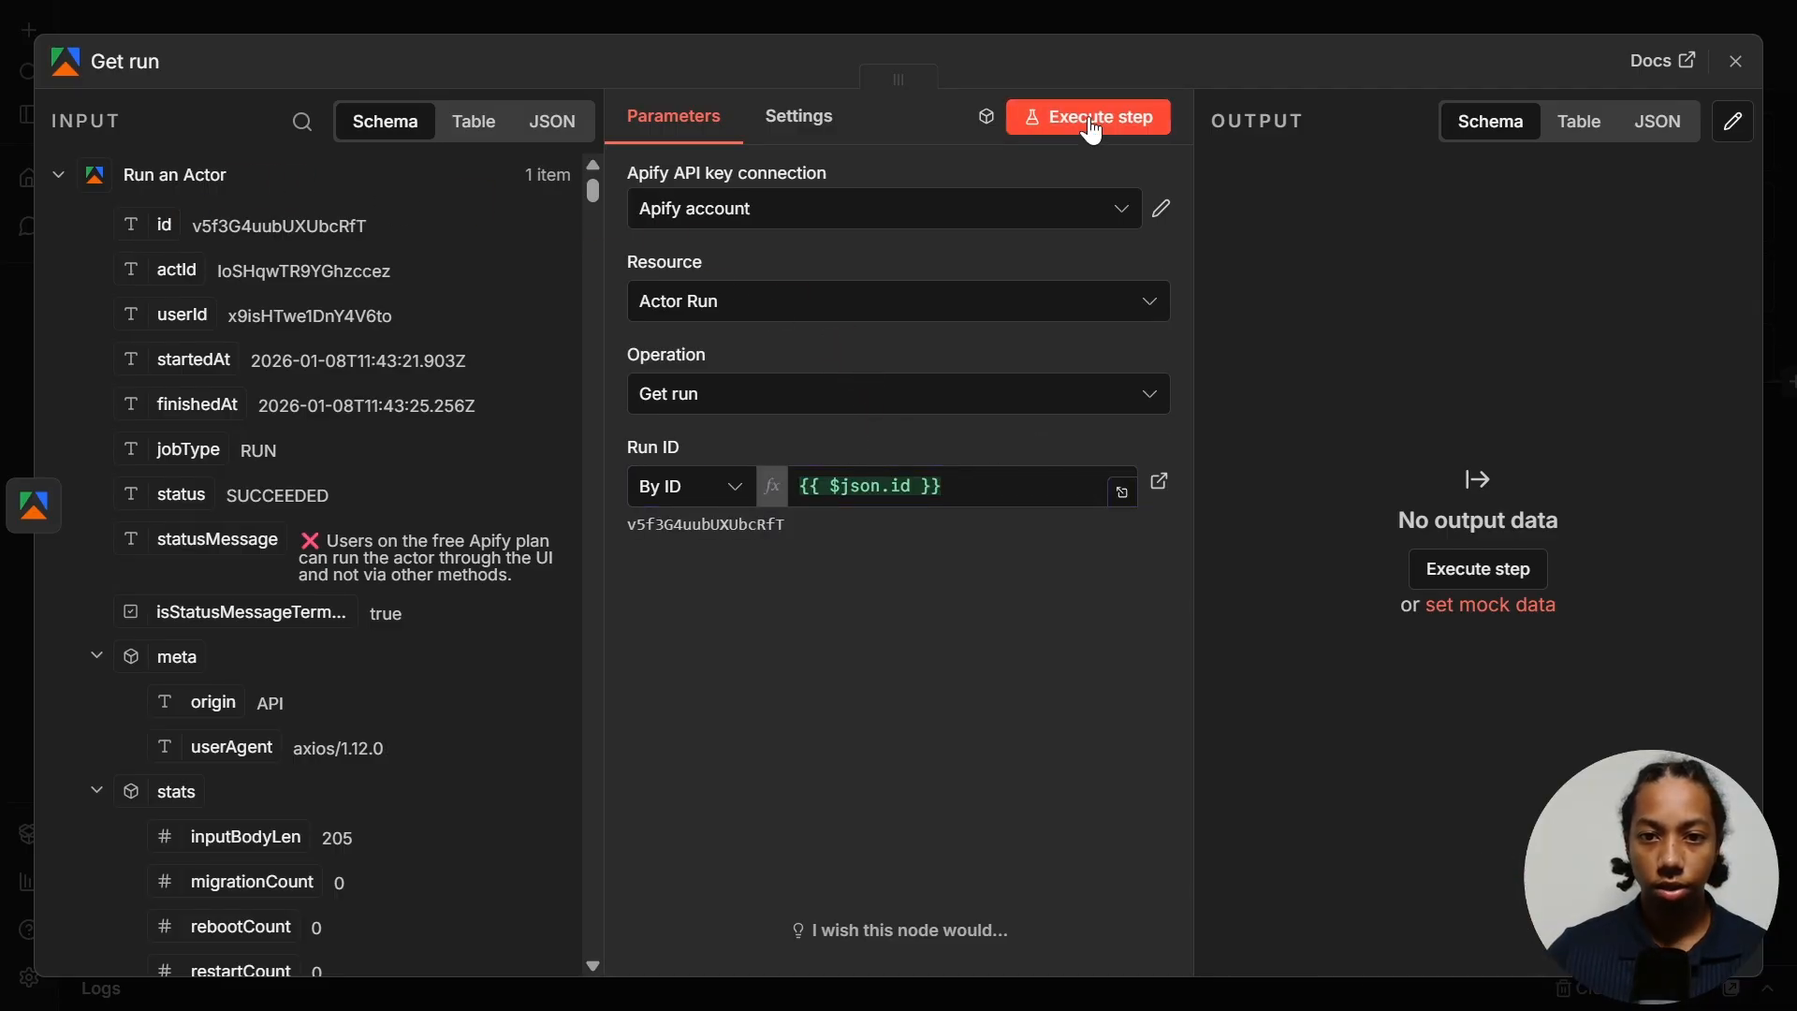
left_click(1091, 122)
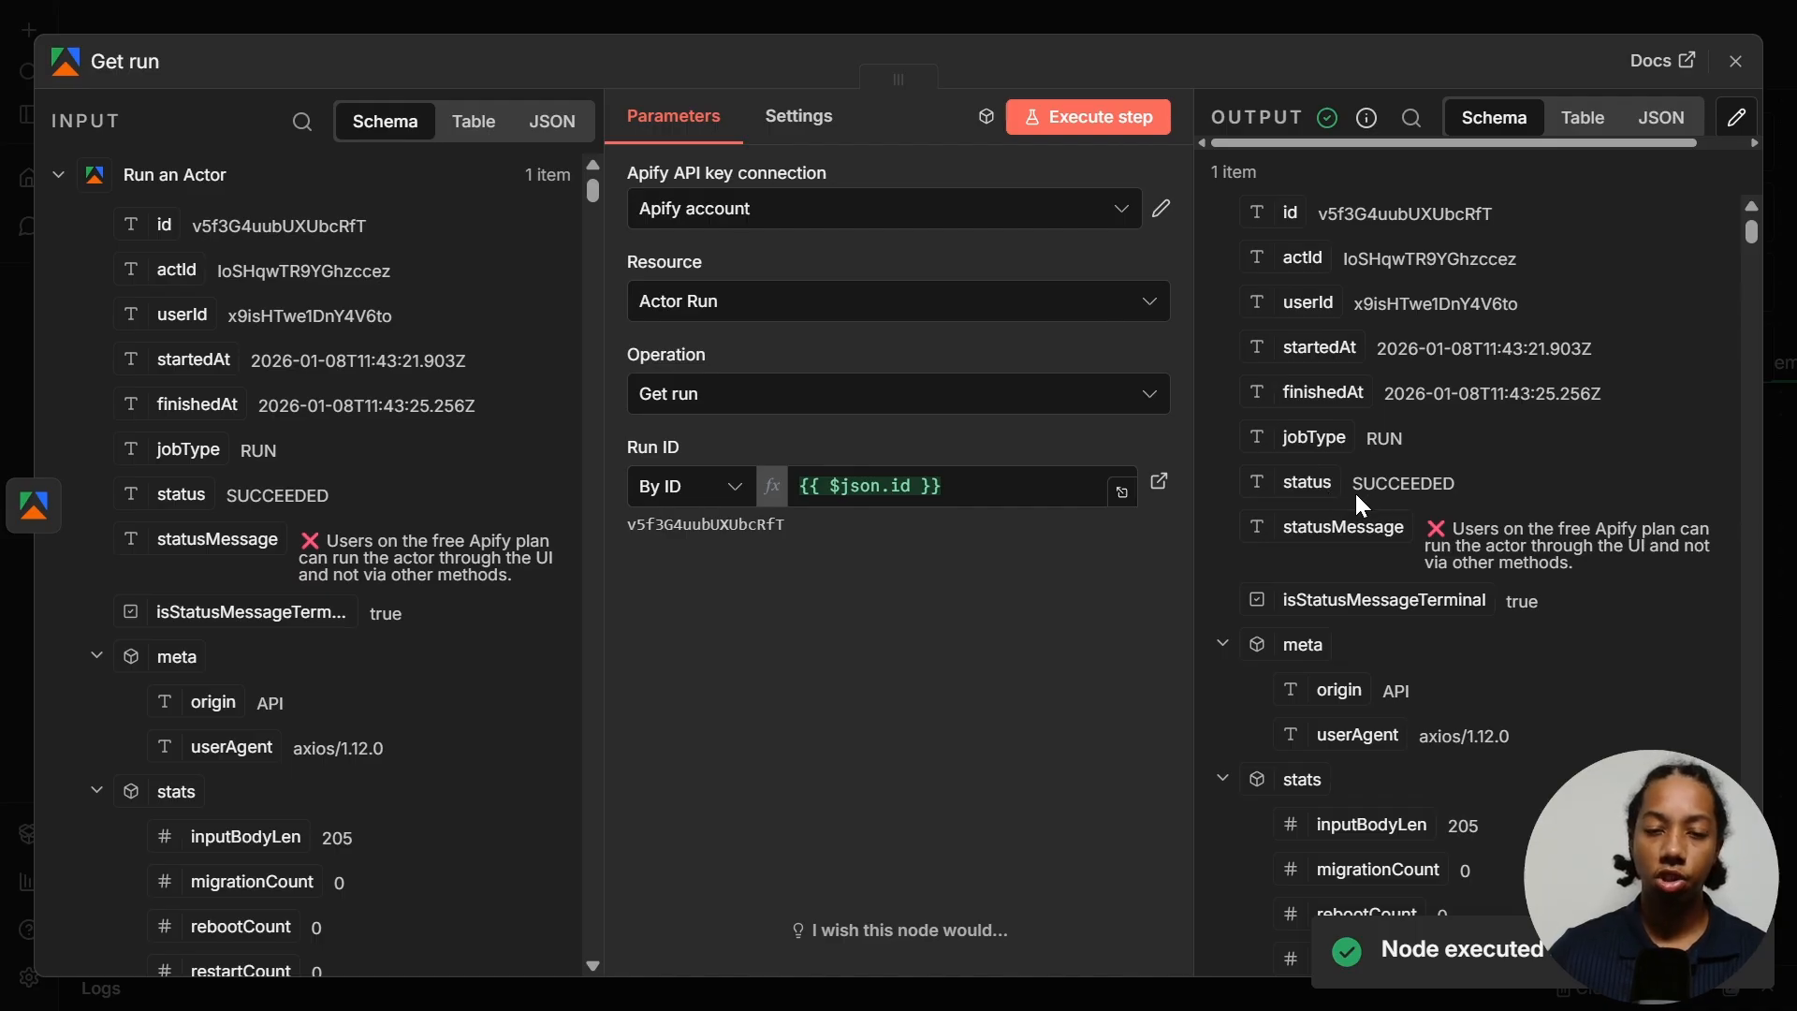
key("Escape")
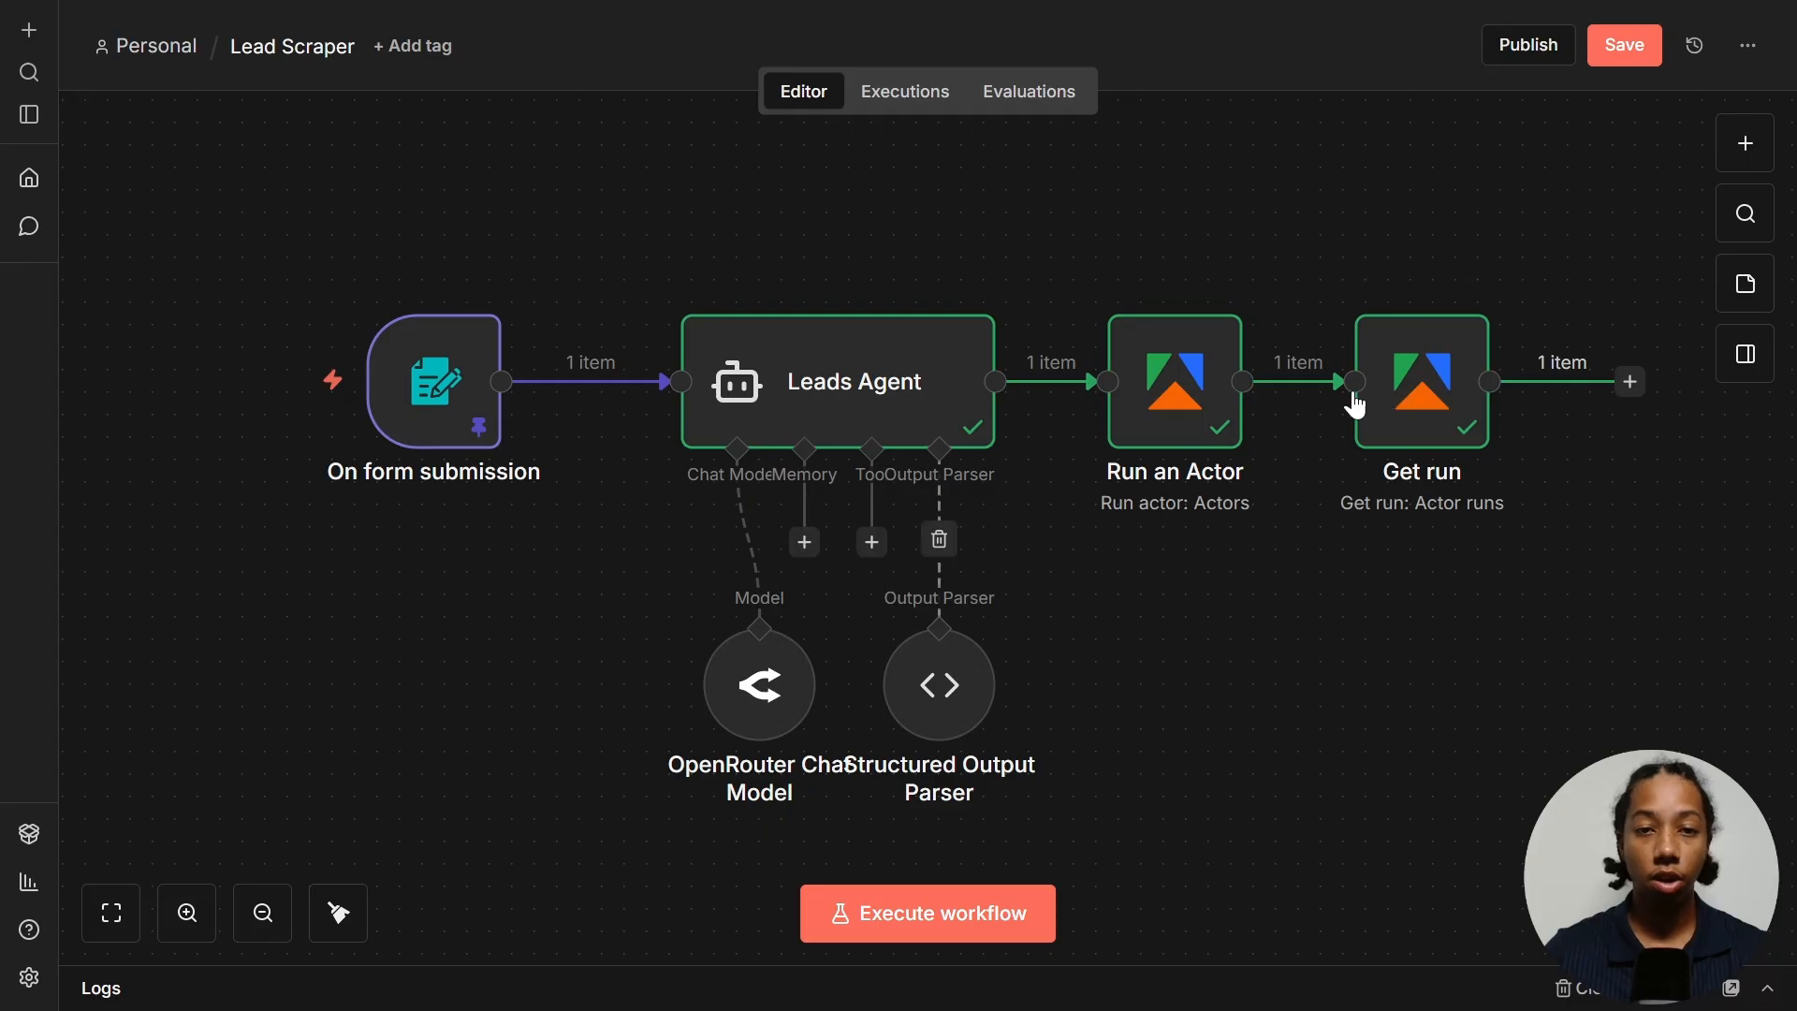
- Add an If step comparing {{ $json.status }} with SUCCEEDED and test it, sending 1 item true
left_click(1630, 382)
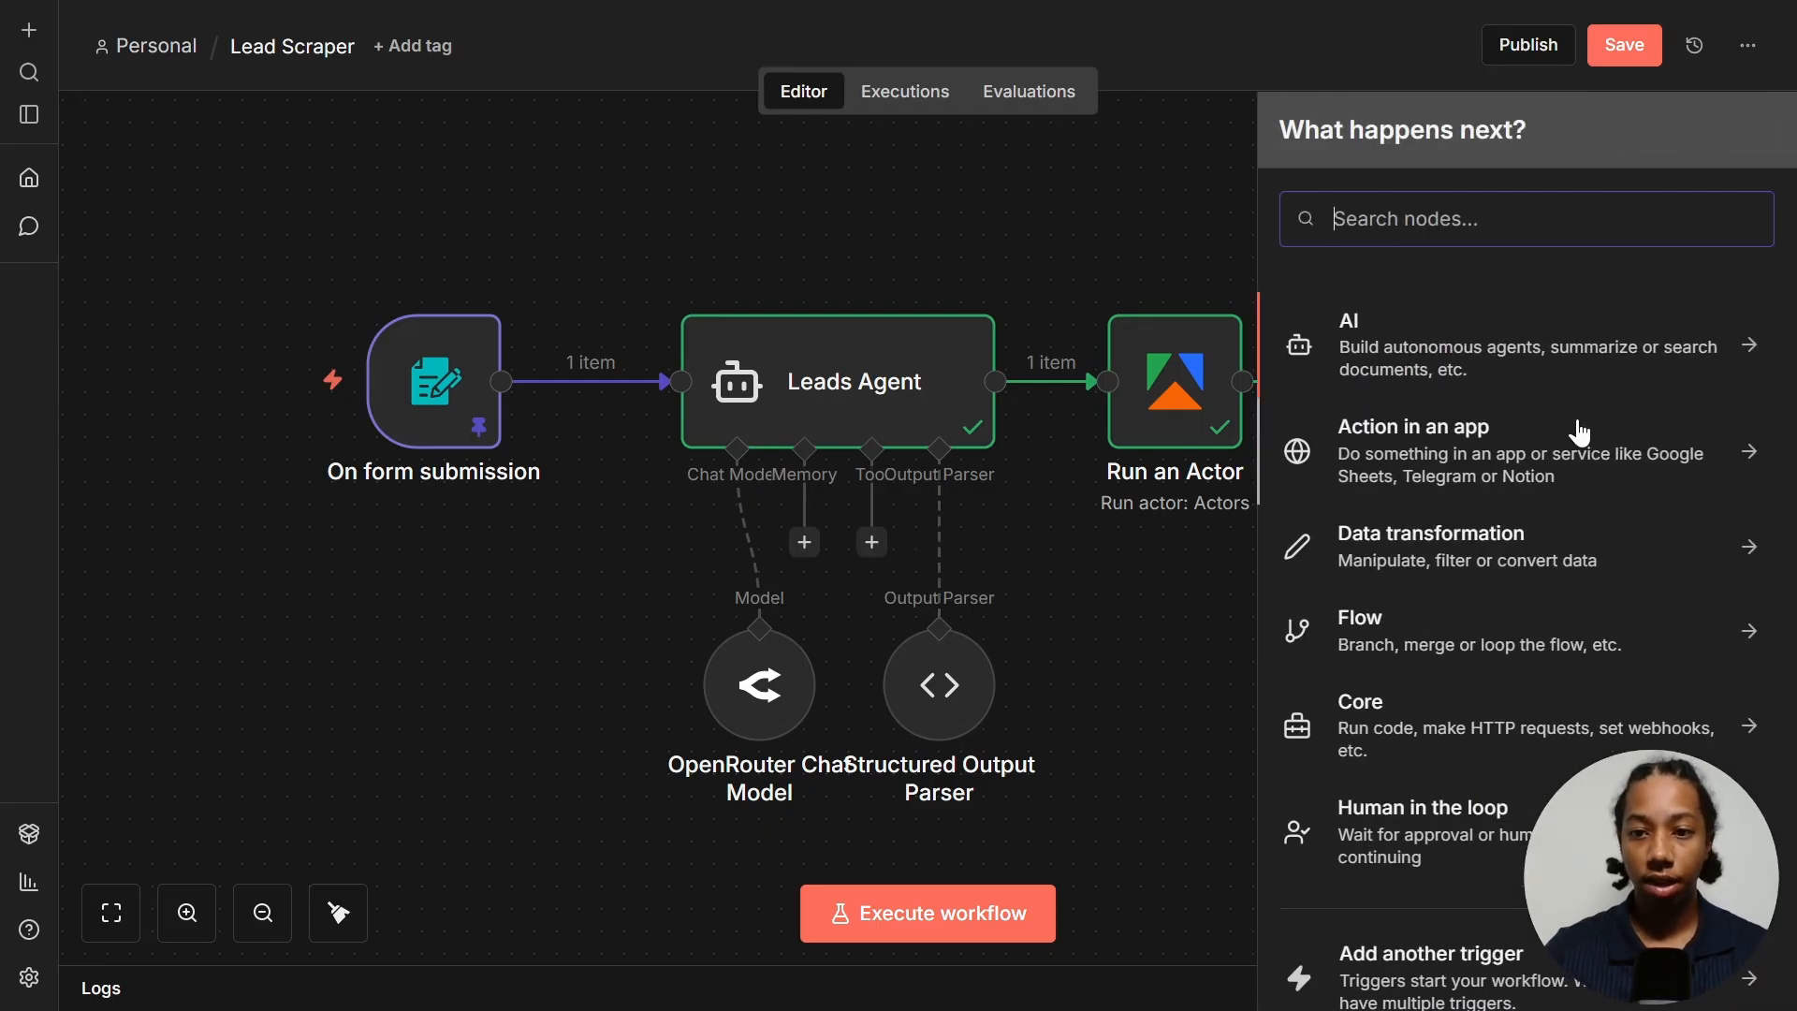
type("if")
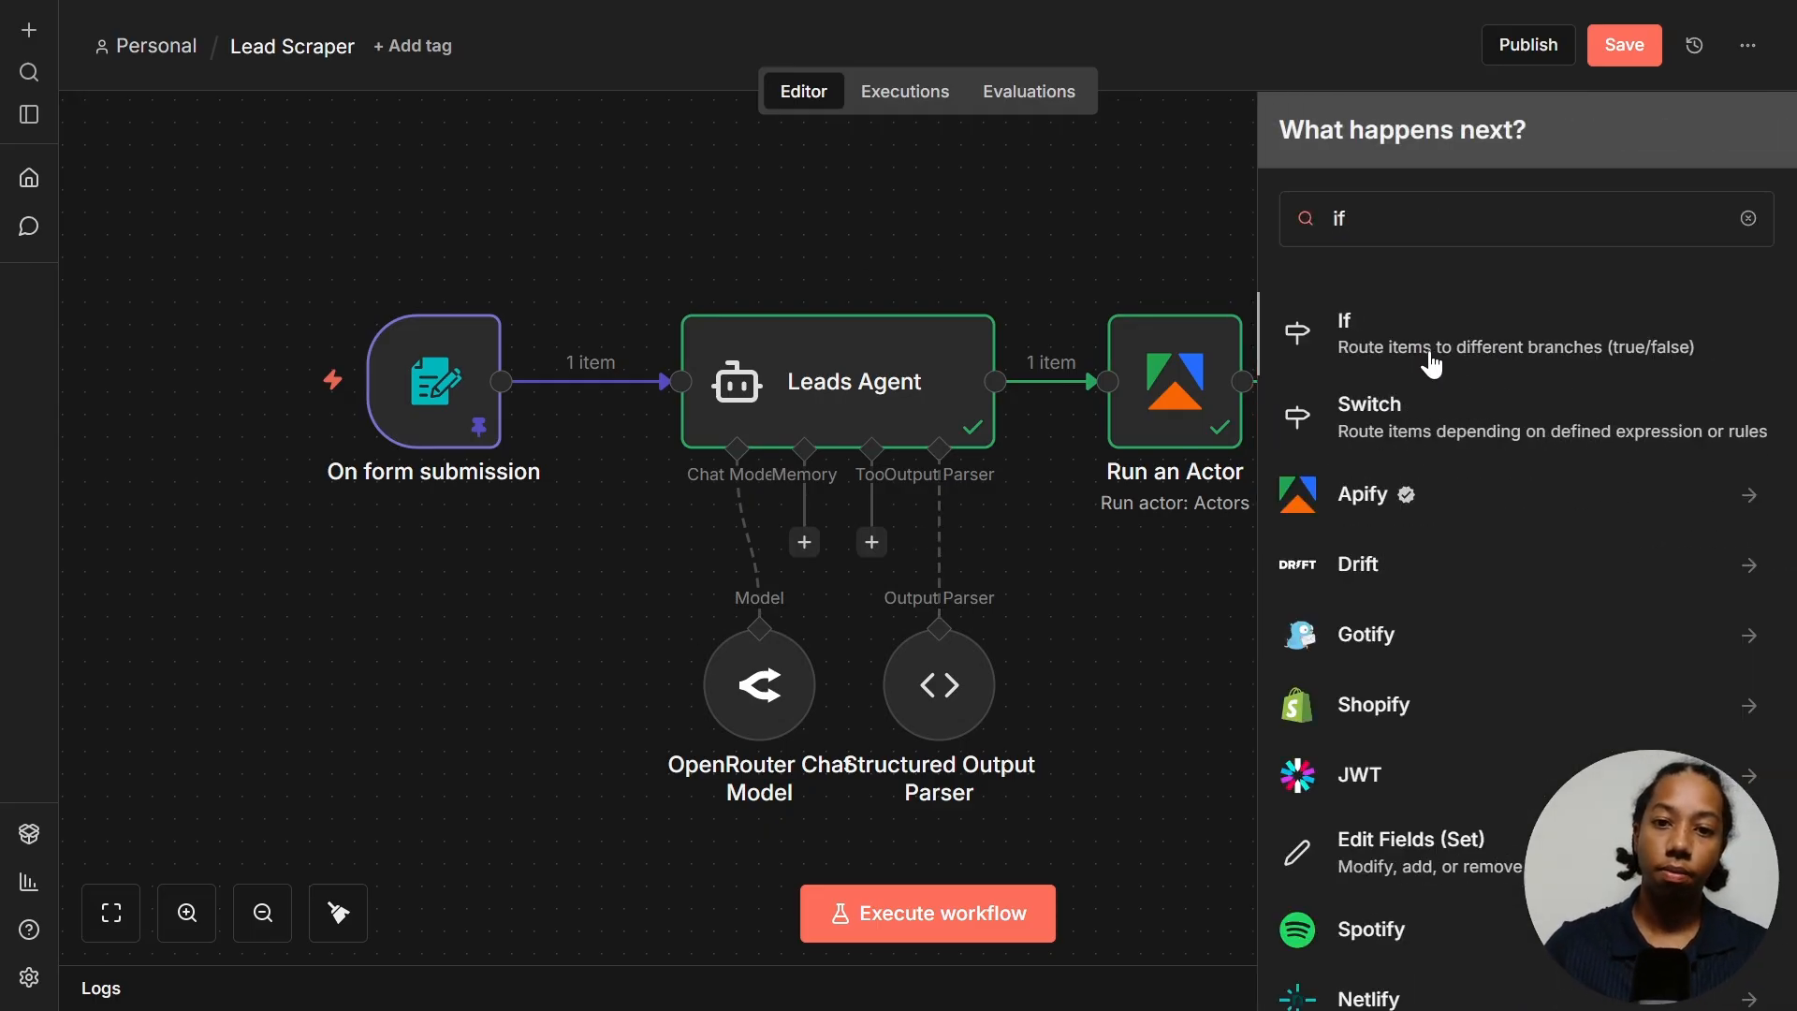
left_click(1429, 360)
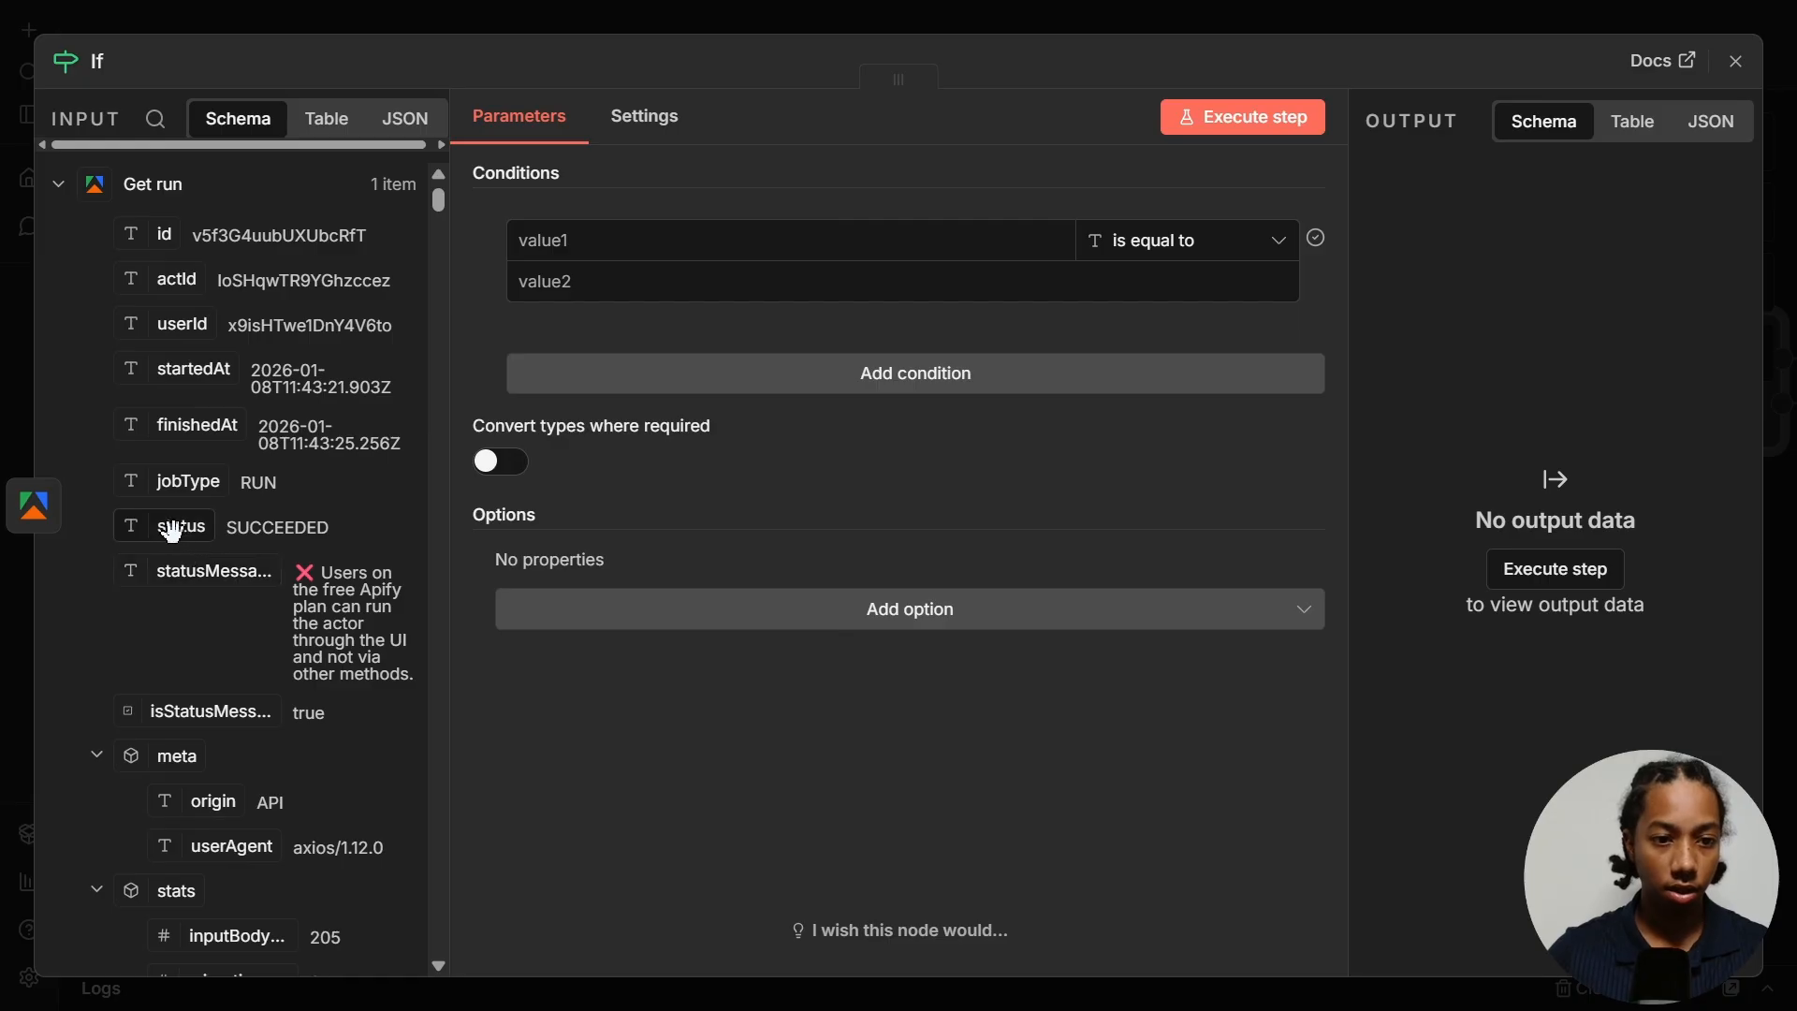
left_click_drag(180, 526, 644, 251)
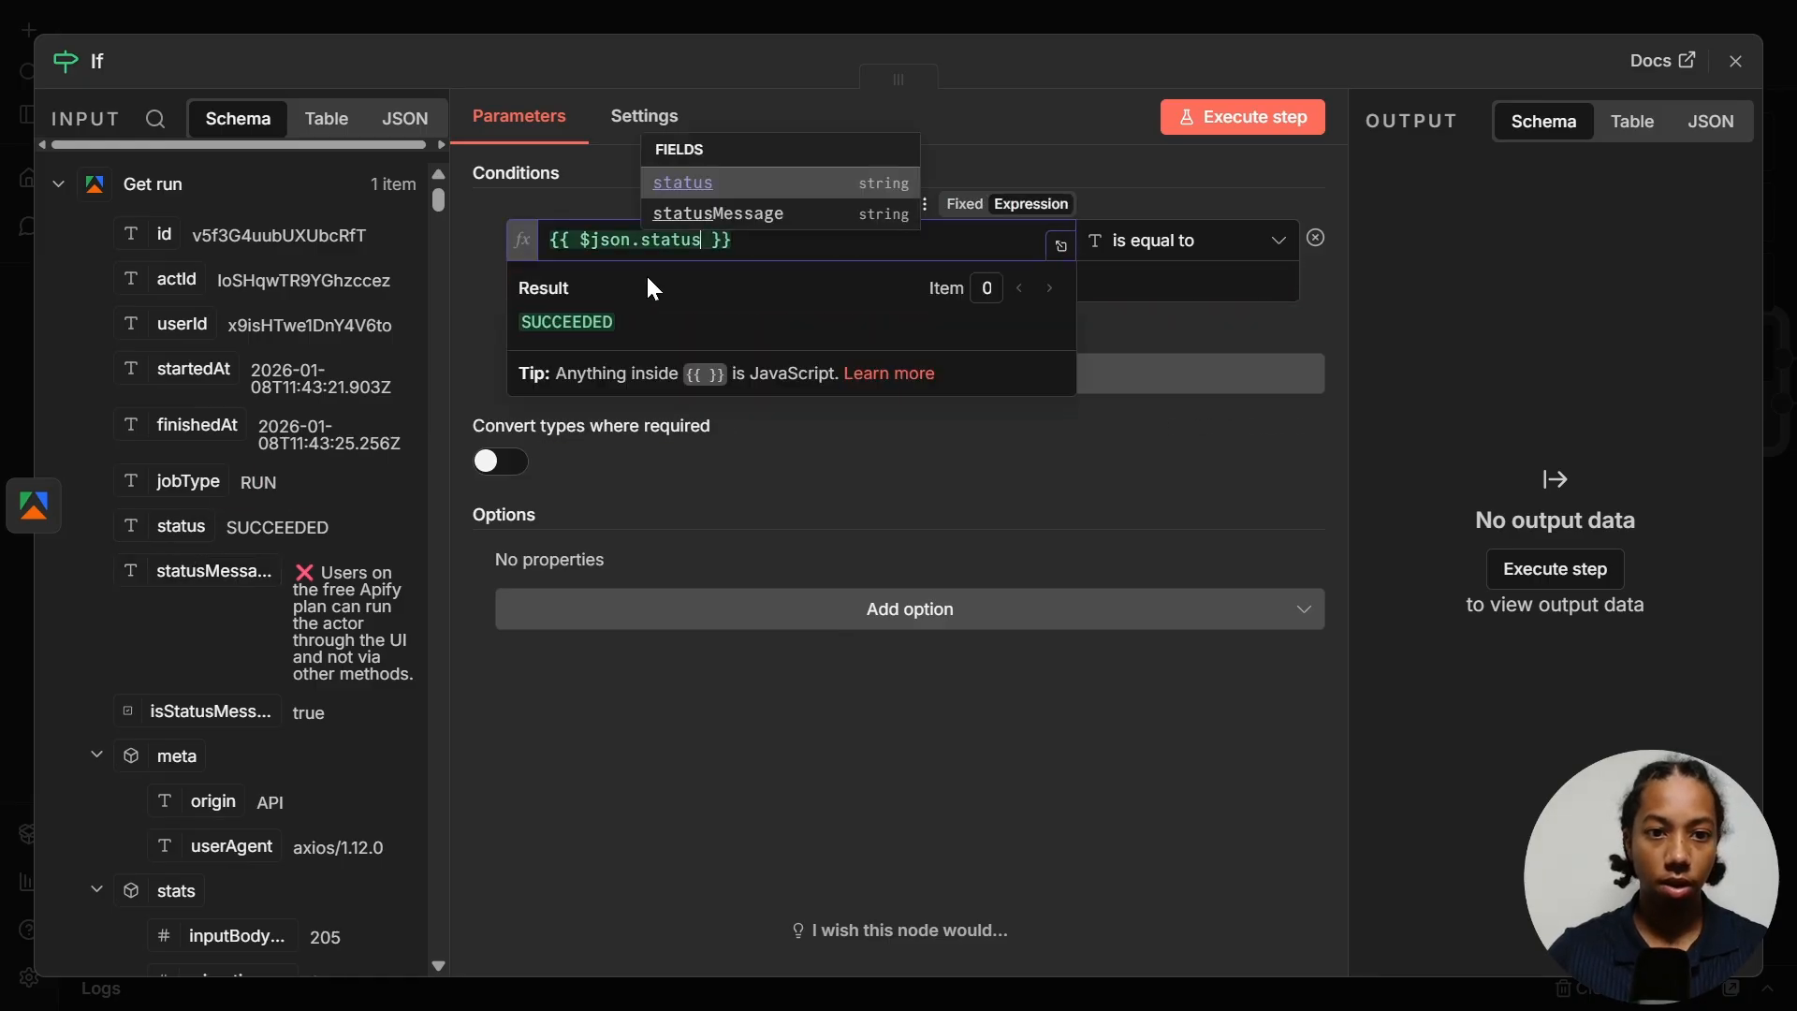
key("Tab")
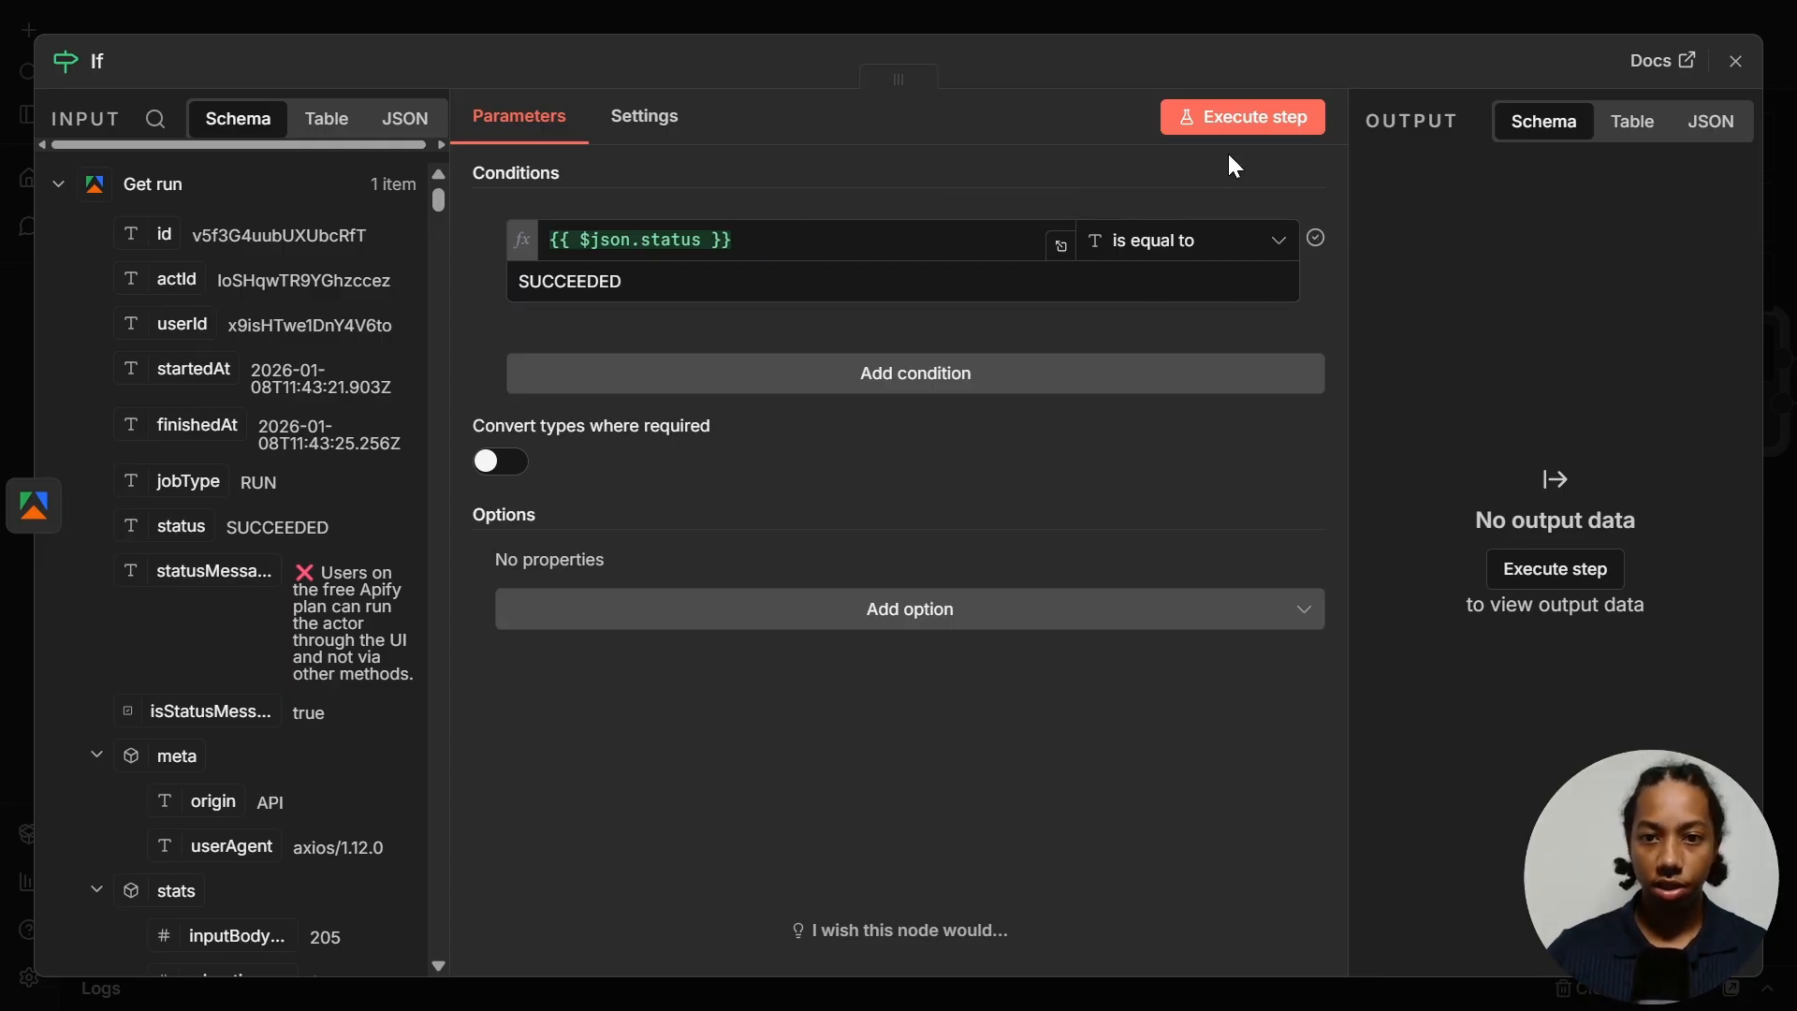
left_click(1253, 121)
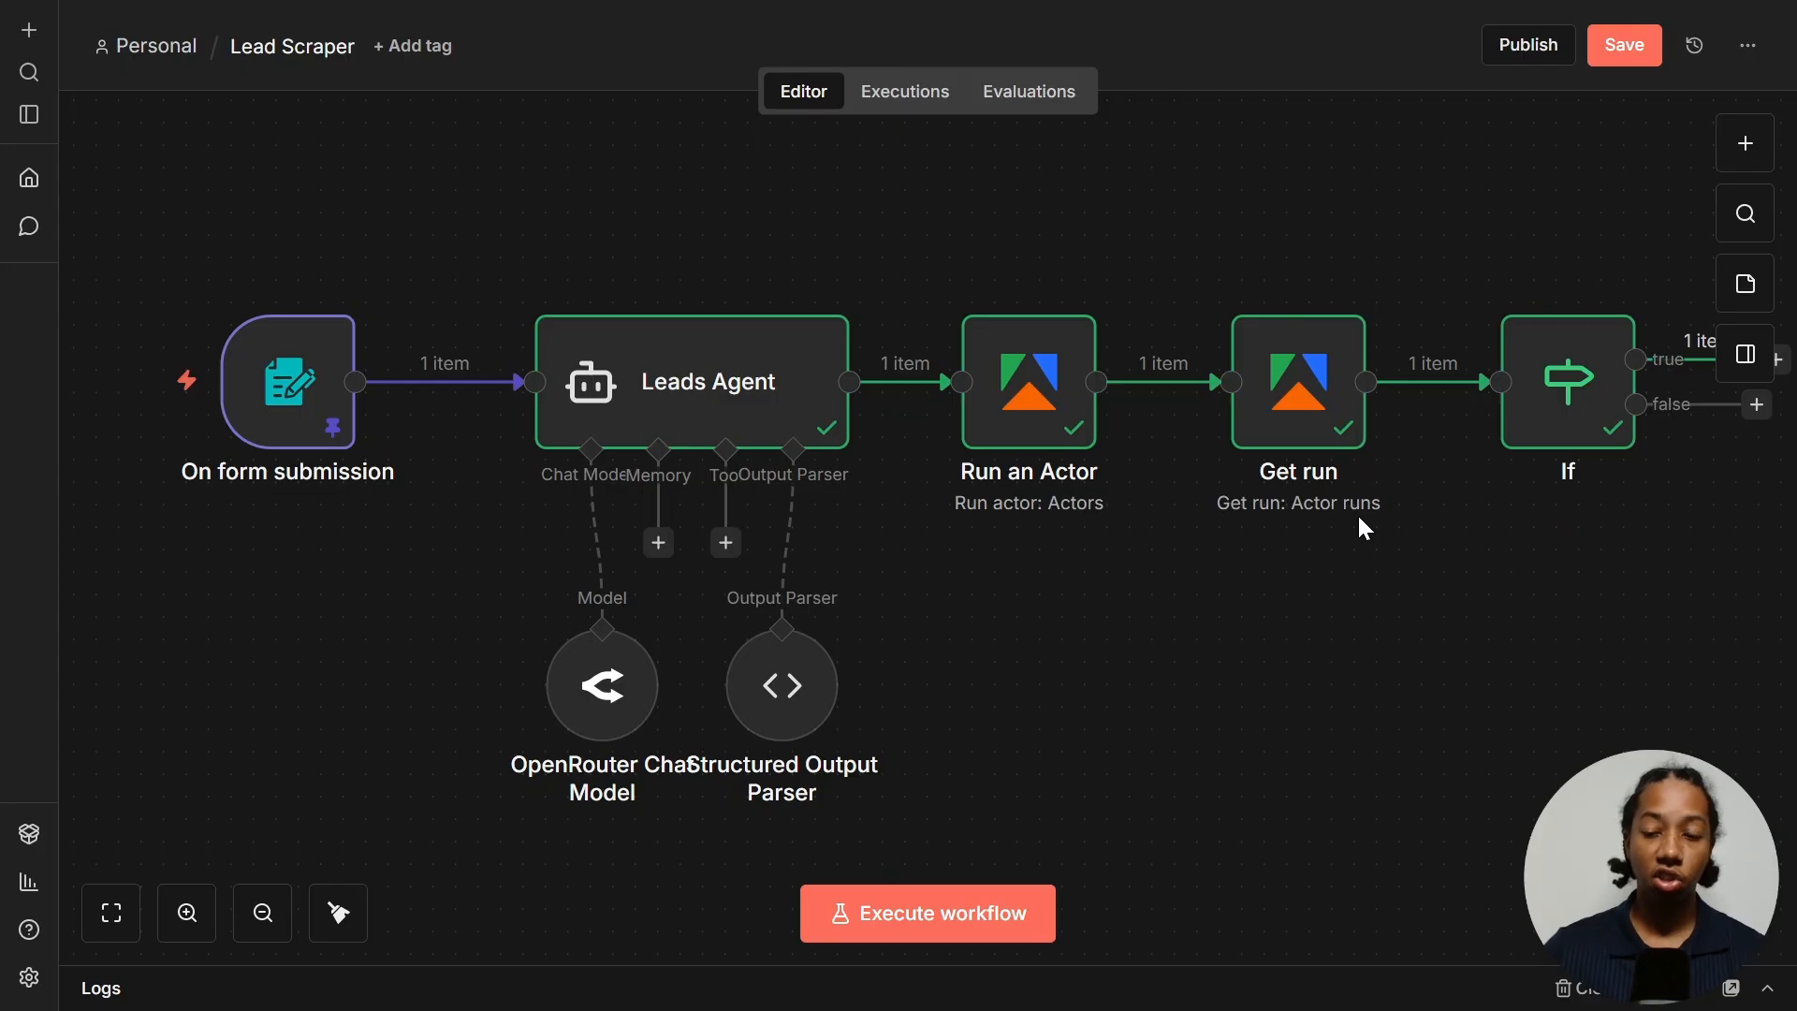
- Add a 5-second Wait node on the If's false branch
mouse_move(1524, 405)
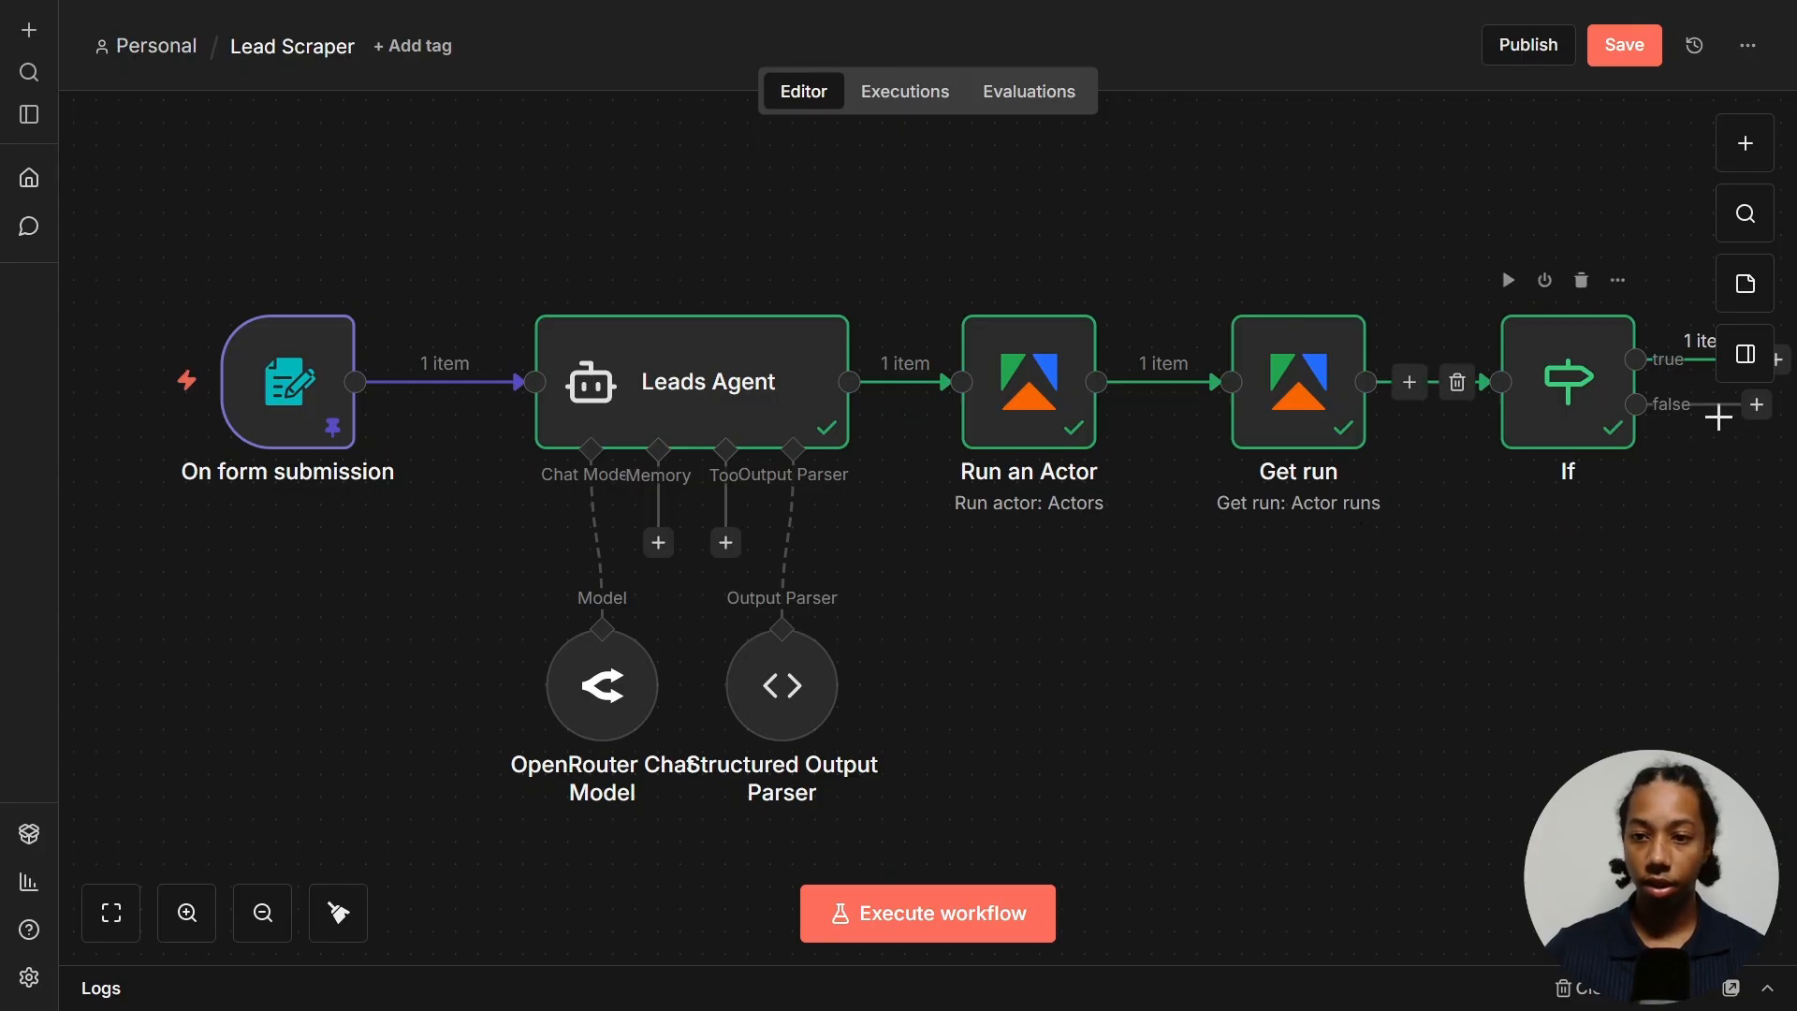
left_click(1757, 404)
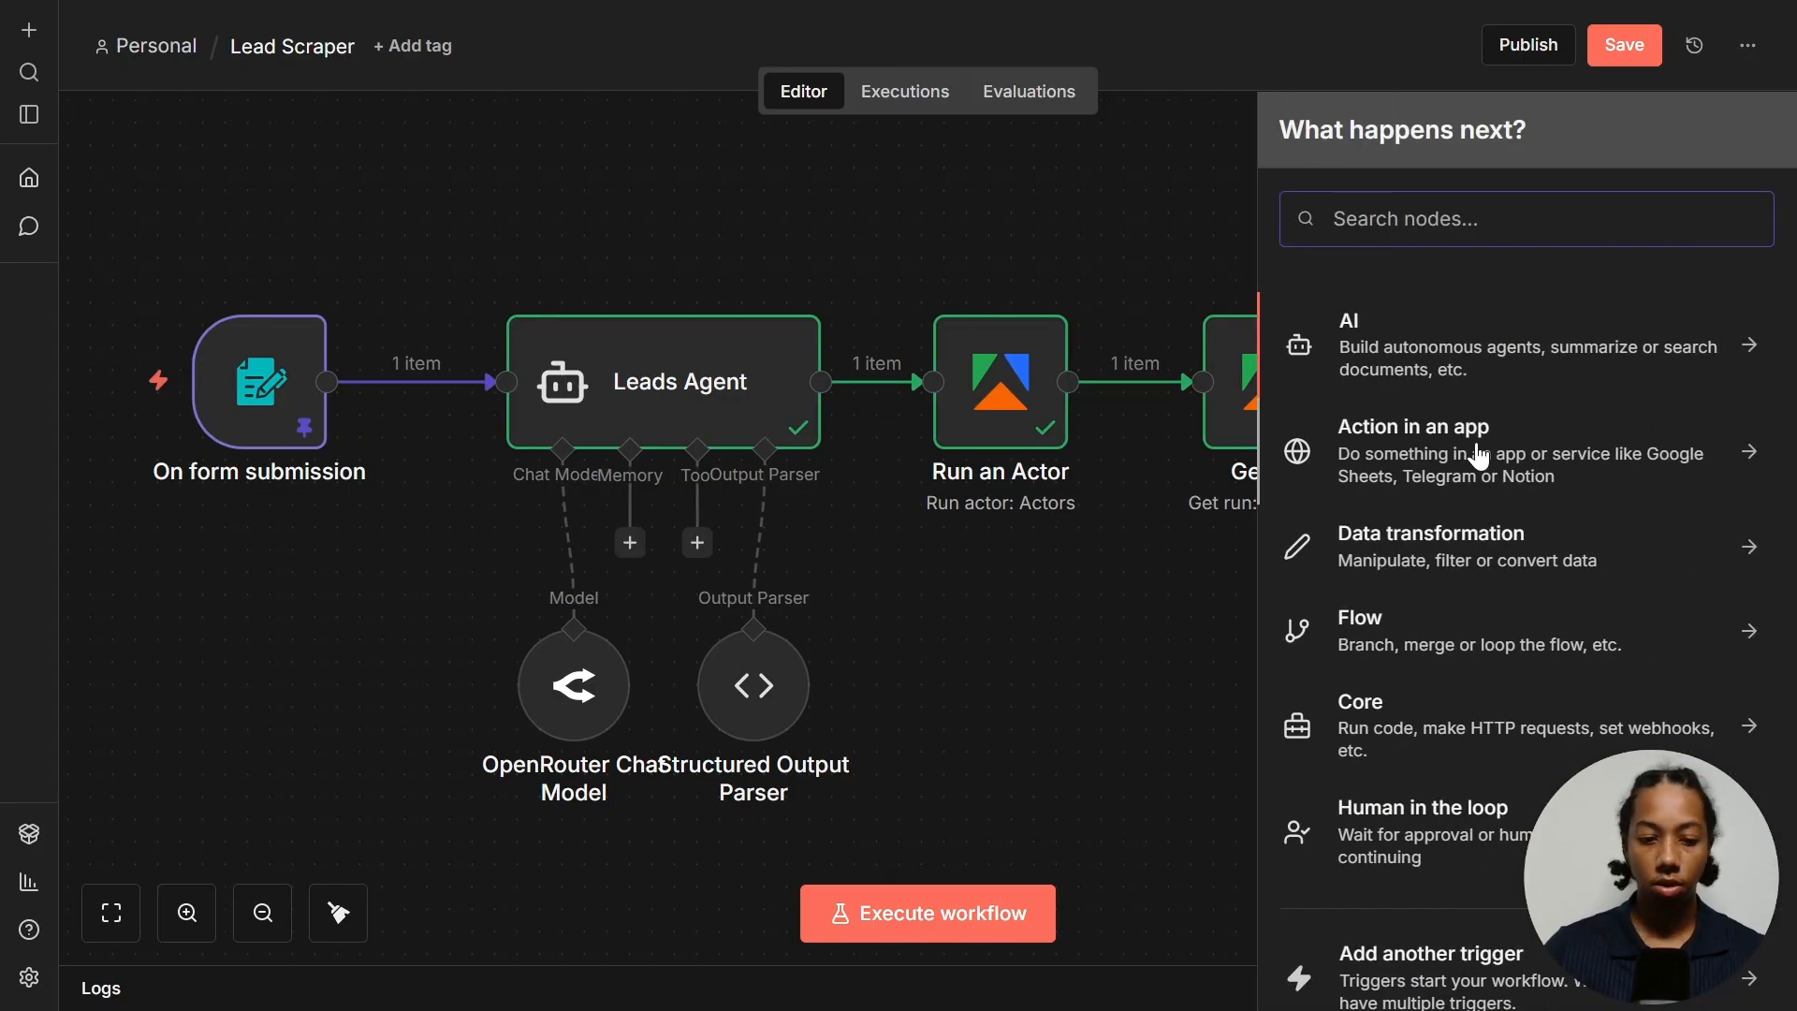
type("wait")
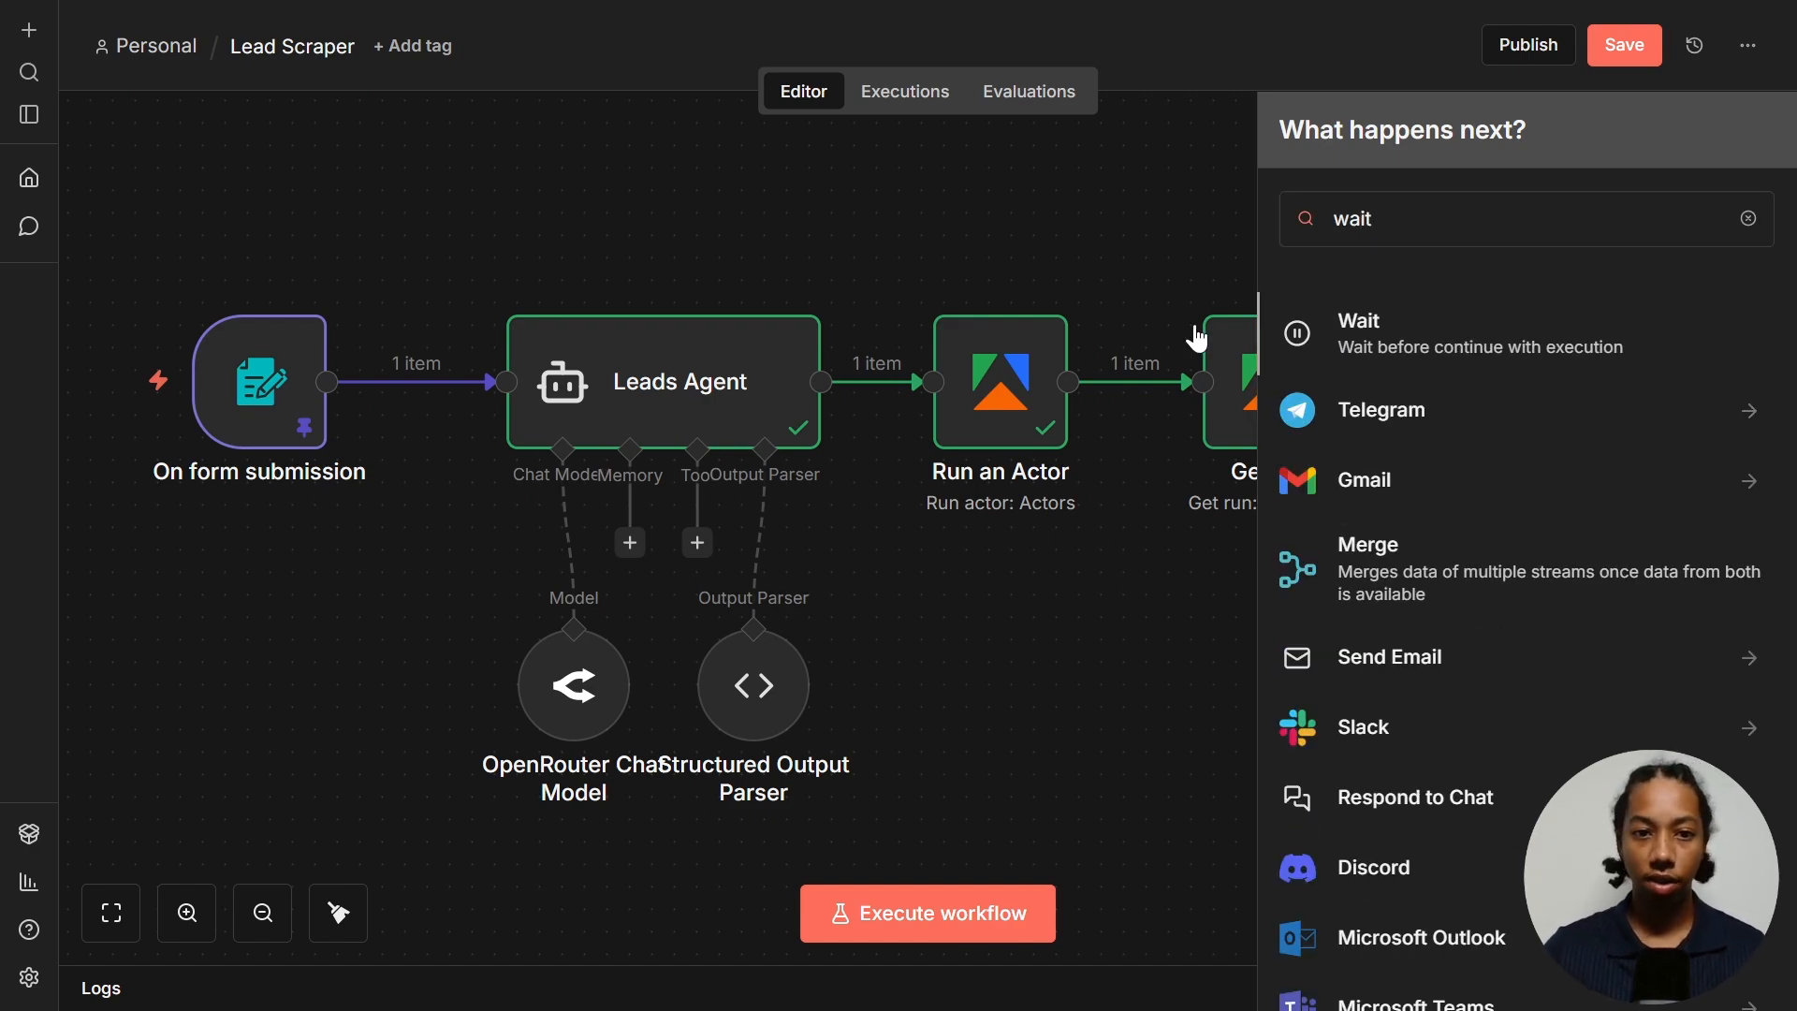
left_click(1453, 344)
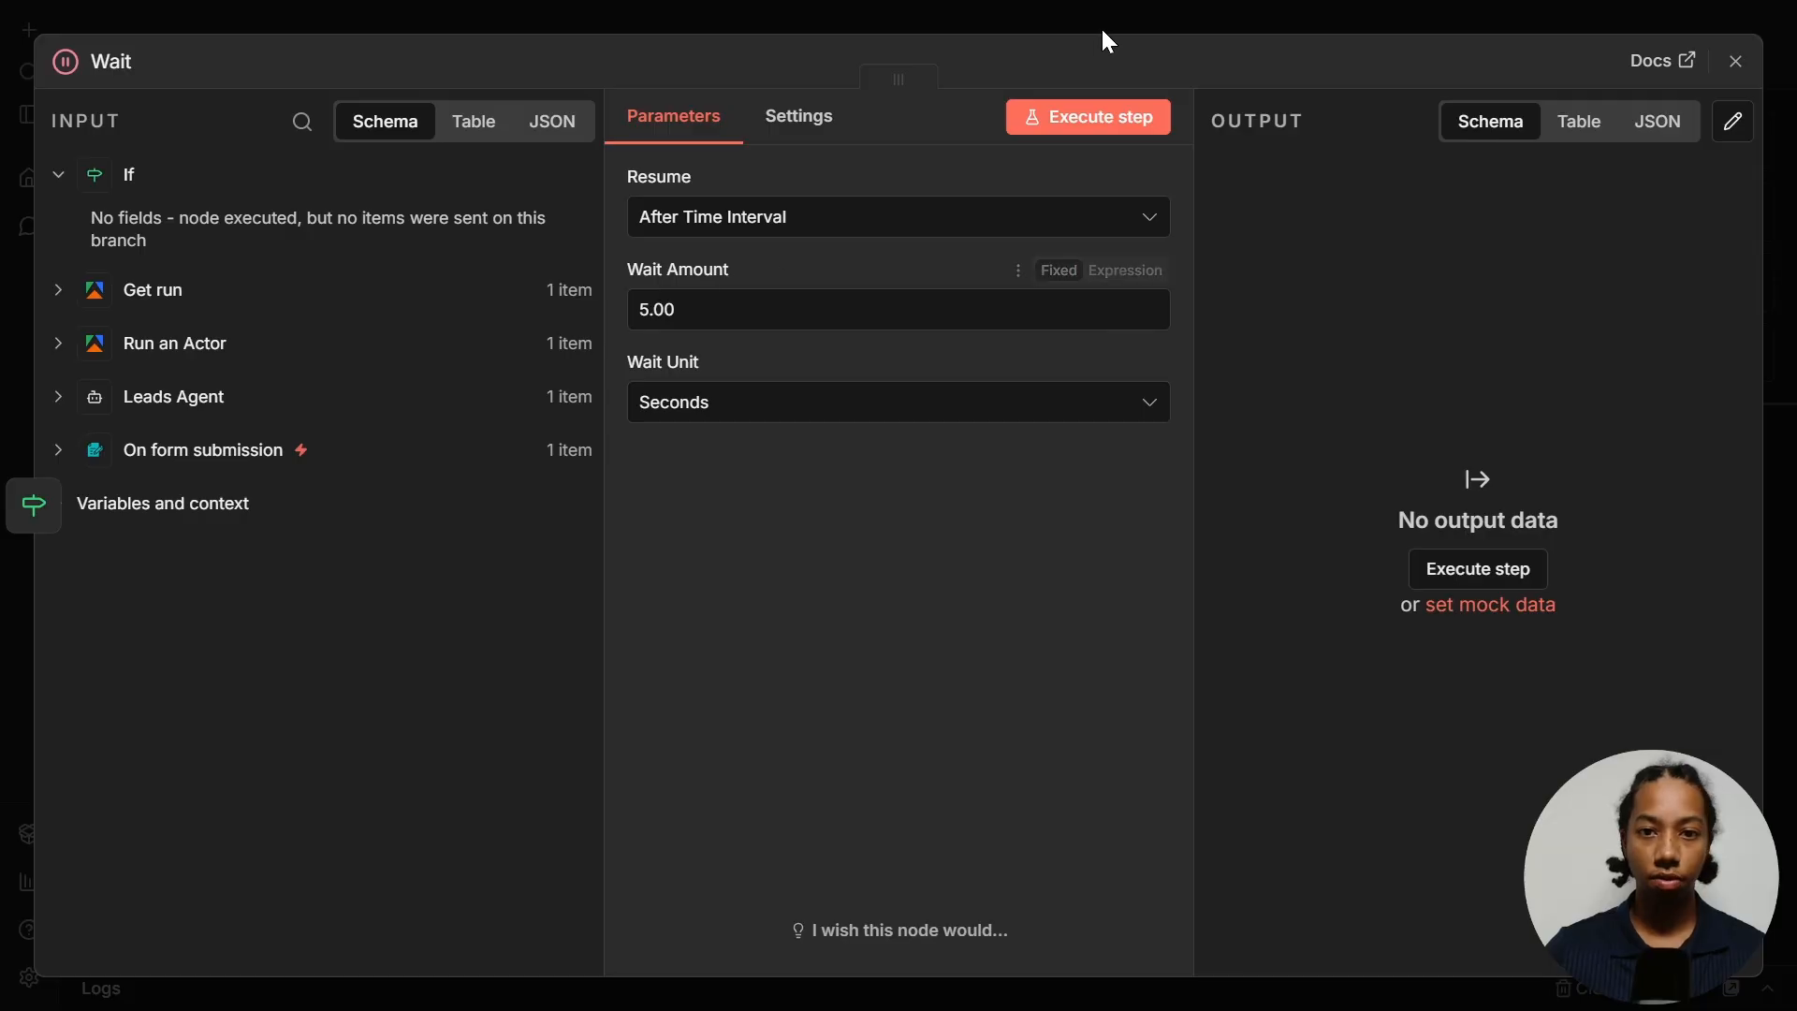
left_click(1159, 23)
- Move the Wait node below the If, tidy the canvas layout, and save the workflow
left_click_drag(1664, 444, 1224, 549)
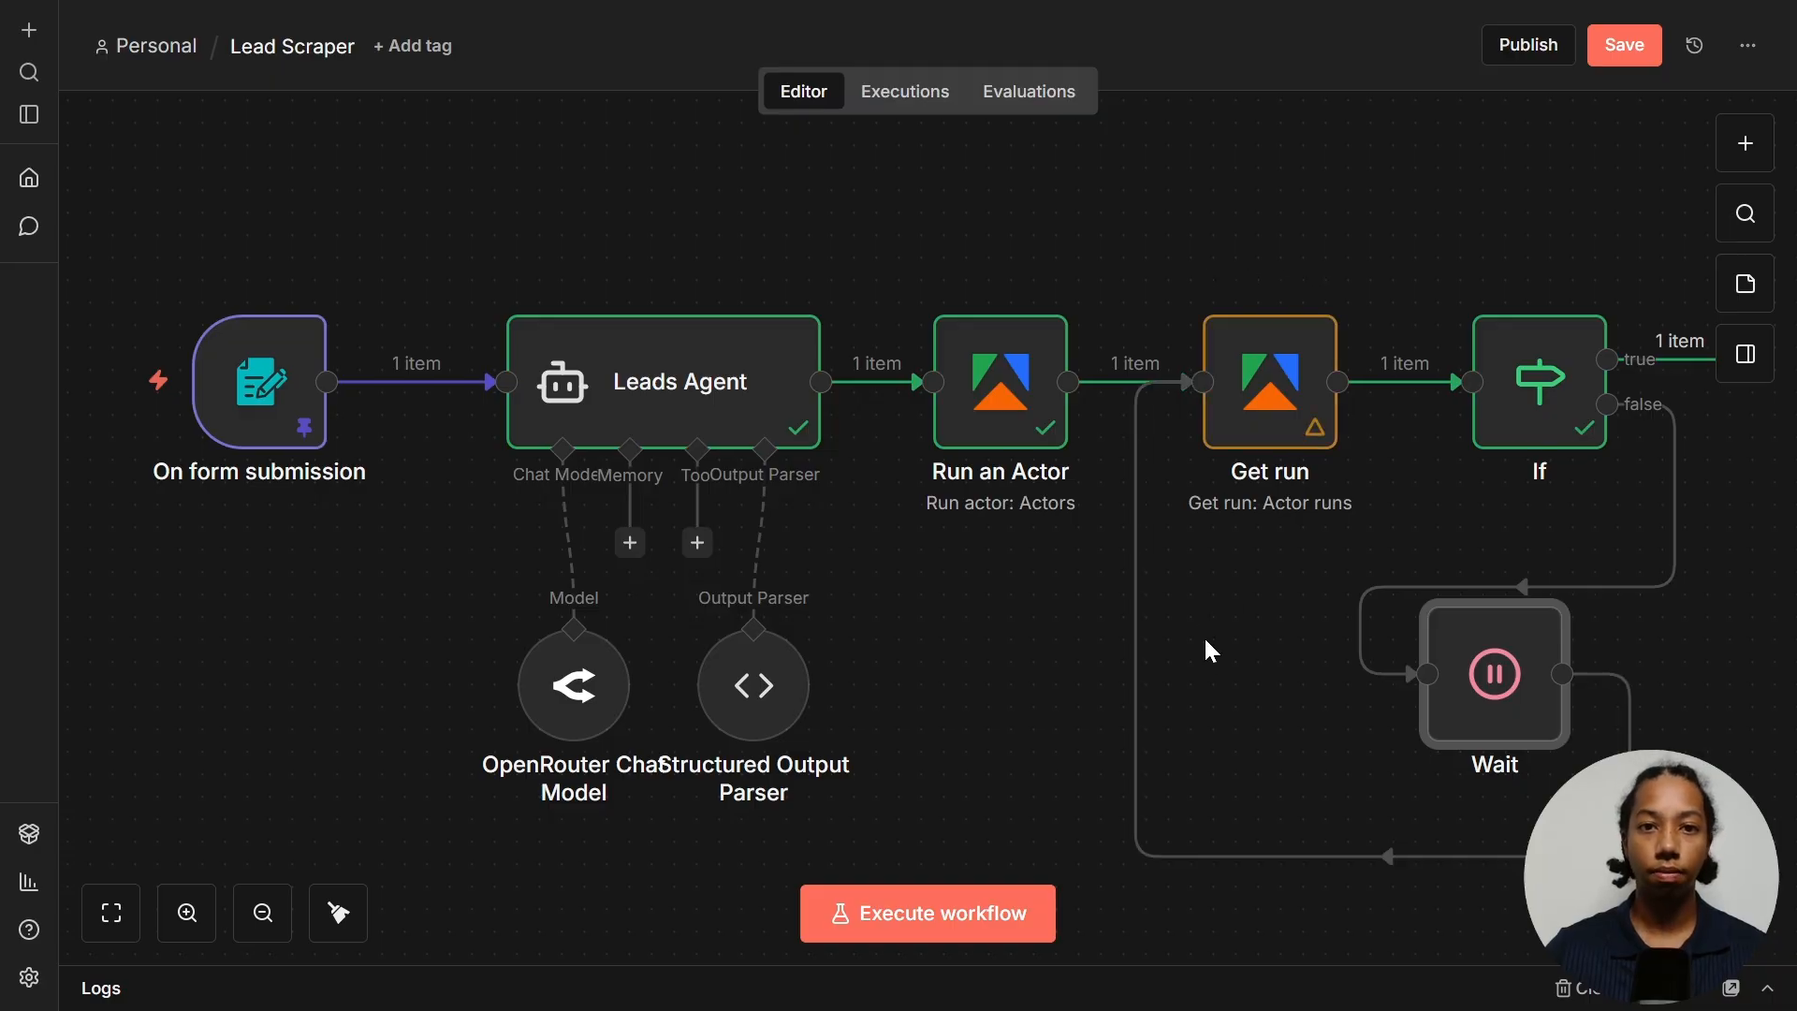
key("shift+alt+t")
key("ctrl+s")
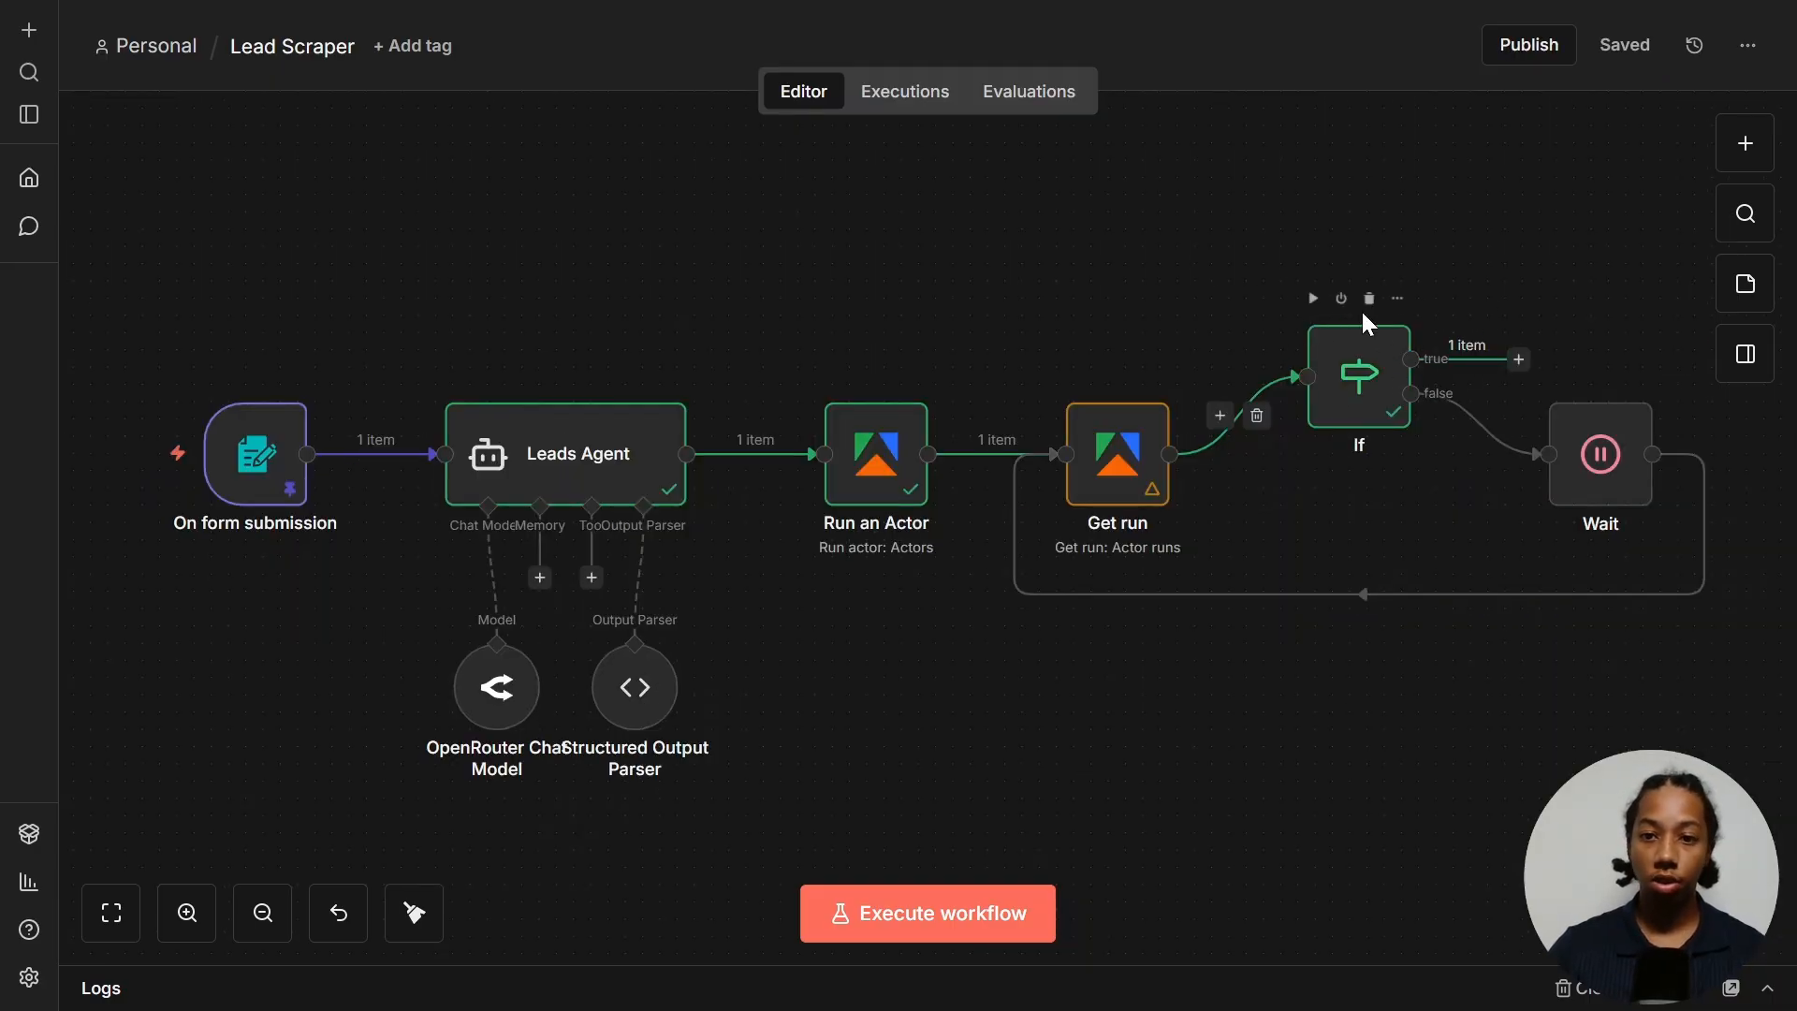
- Add an Apify Get dataset items step on the If's true branch
left_click(1519, 361)
type("apify")
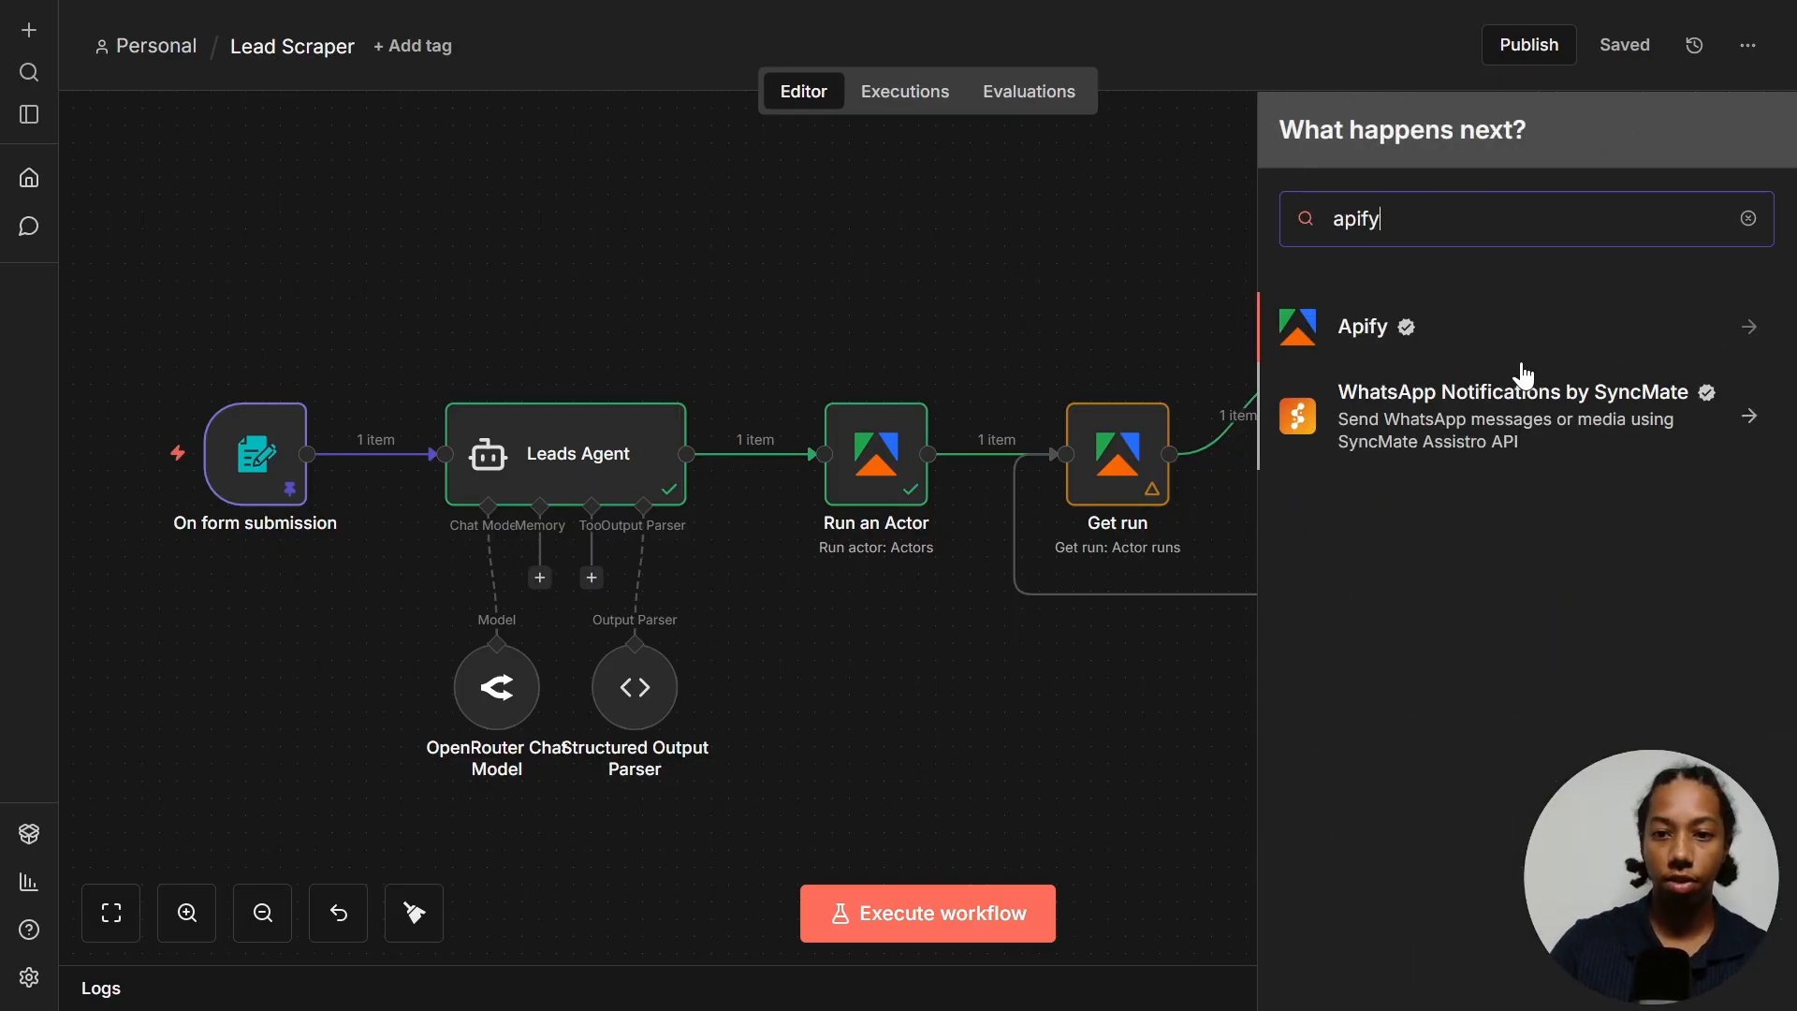
left_click(1502, 351)
scroll(1492, 537, "down", 5)
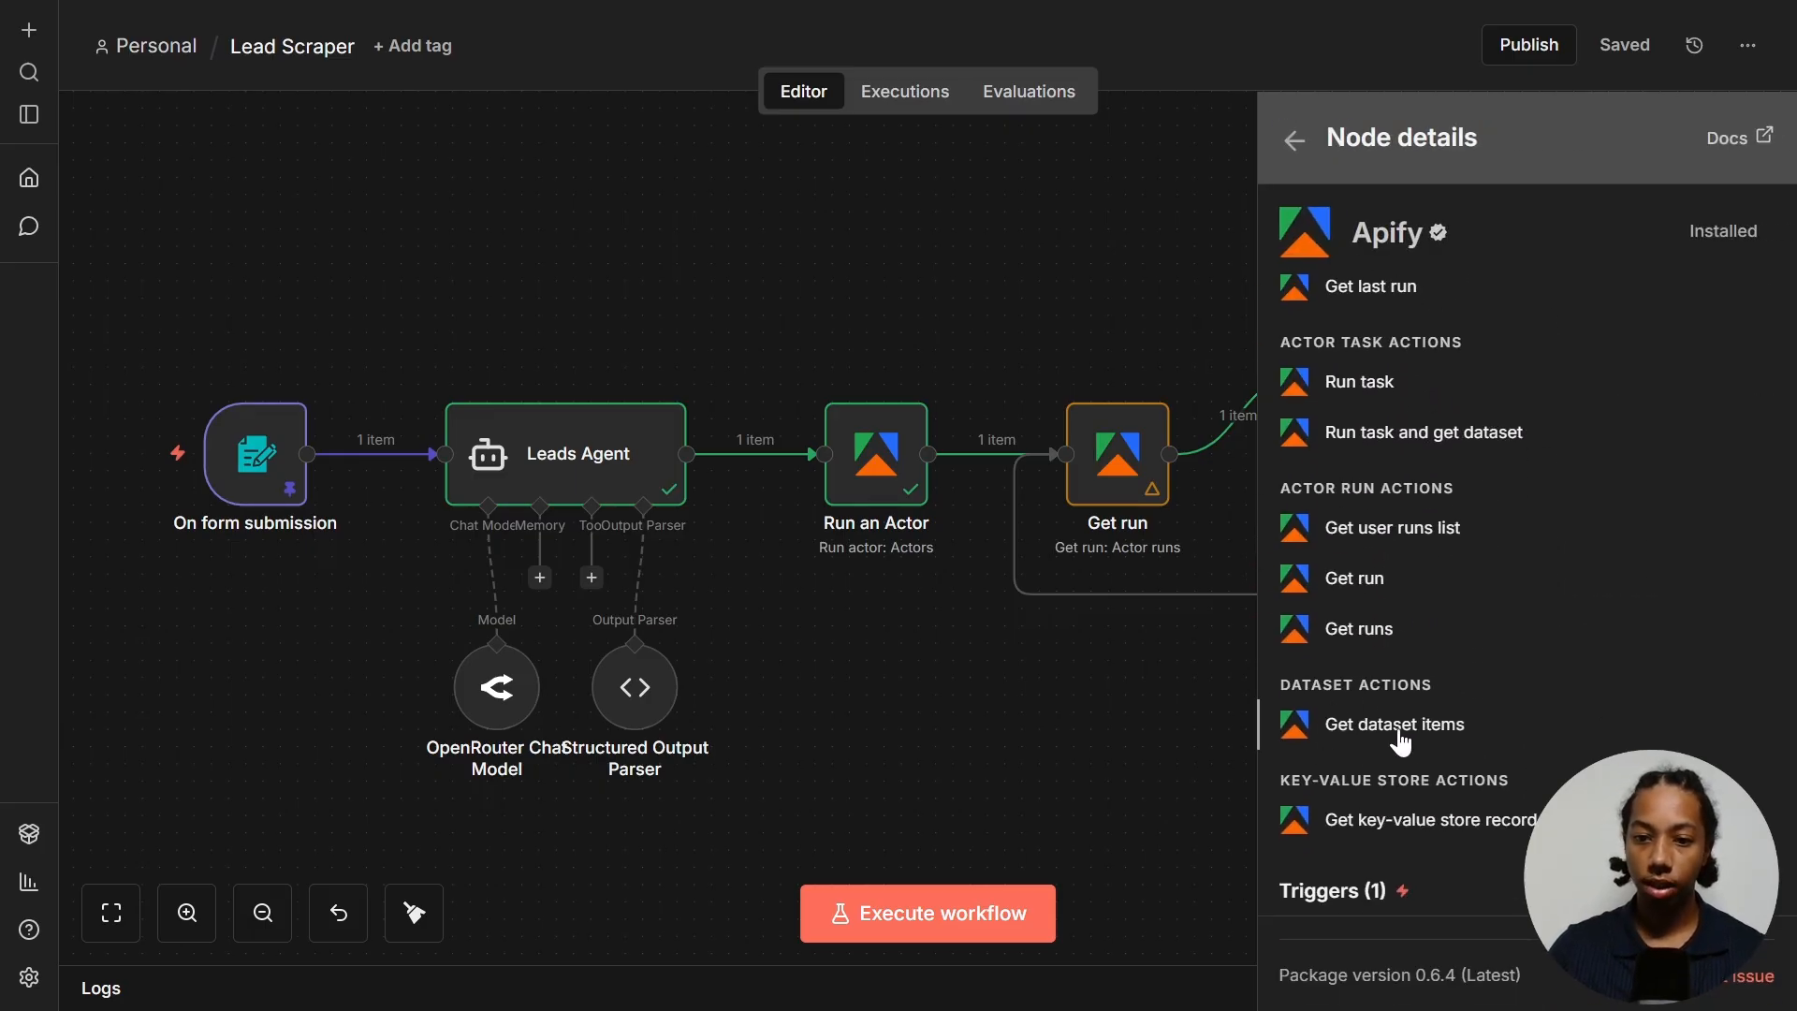
left_click(1409, 726)
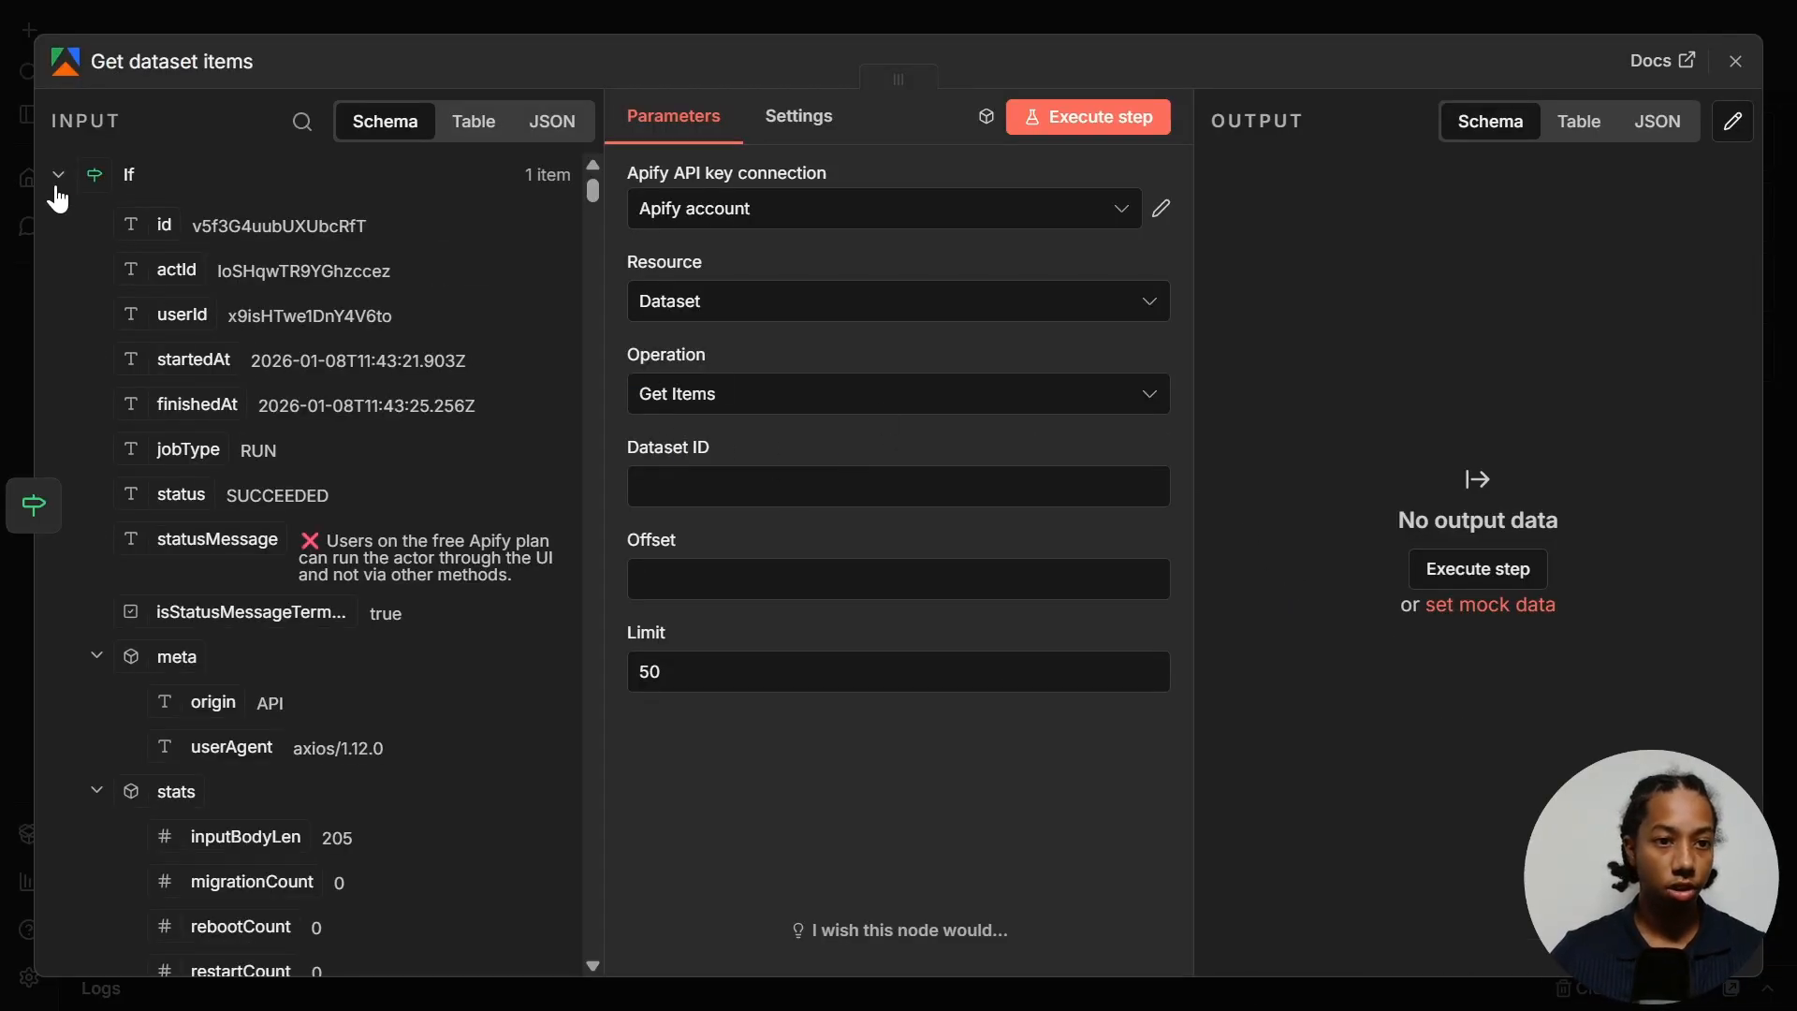
- Map Run an Actor's defaultDatasetId into Dataset ID and test the step, returning 5 lead items
left_click(58, 175)
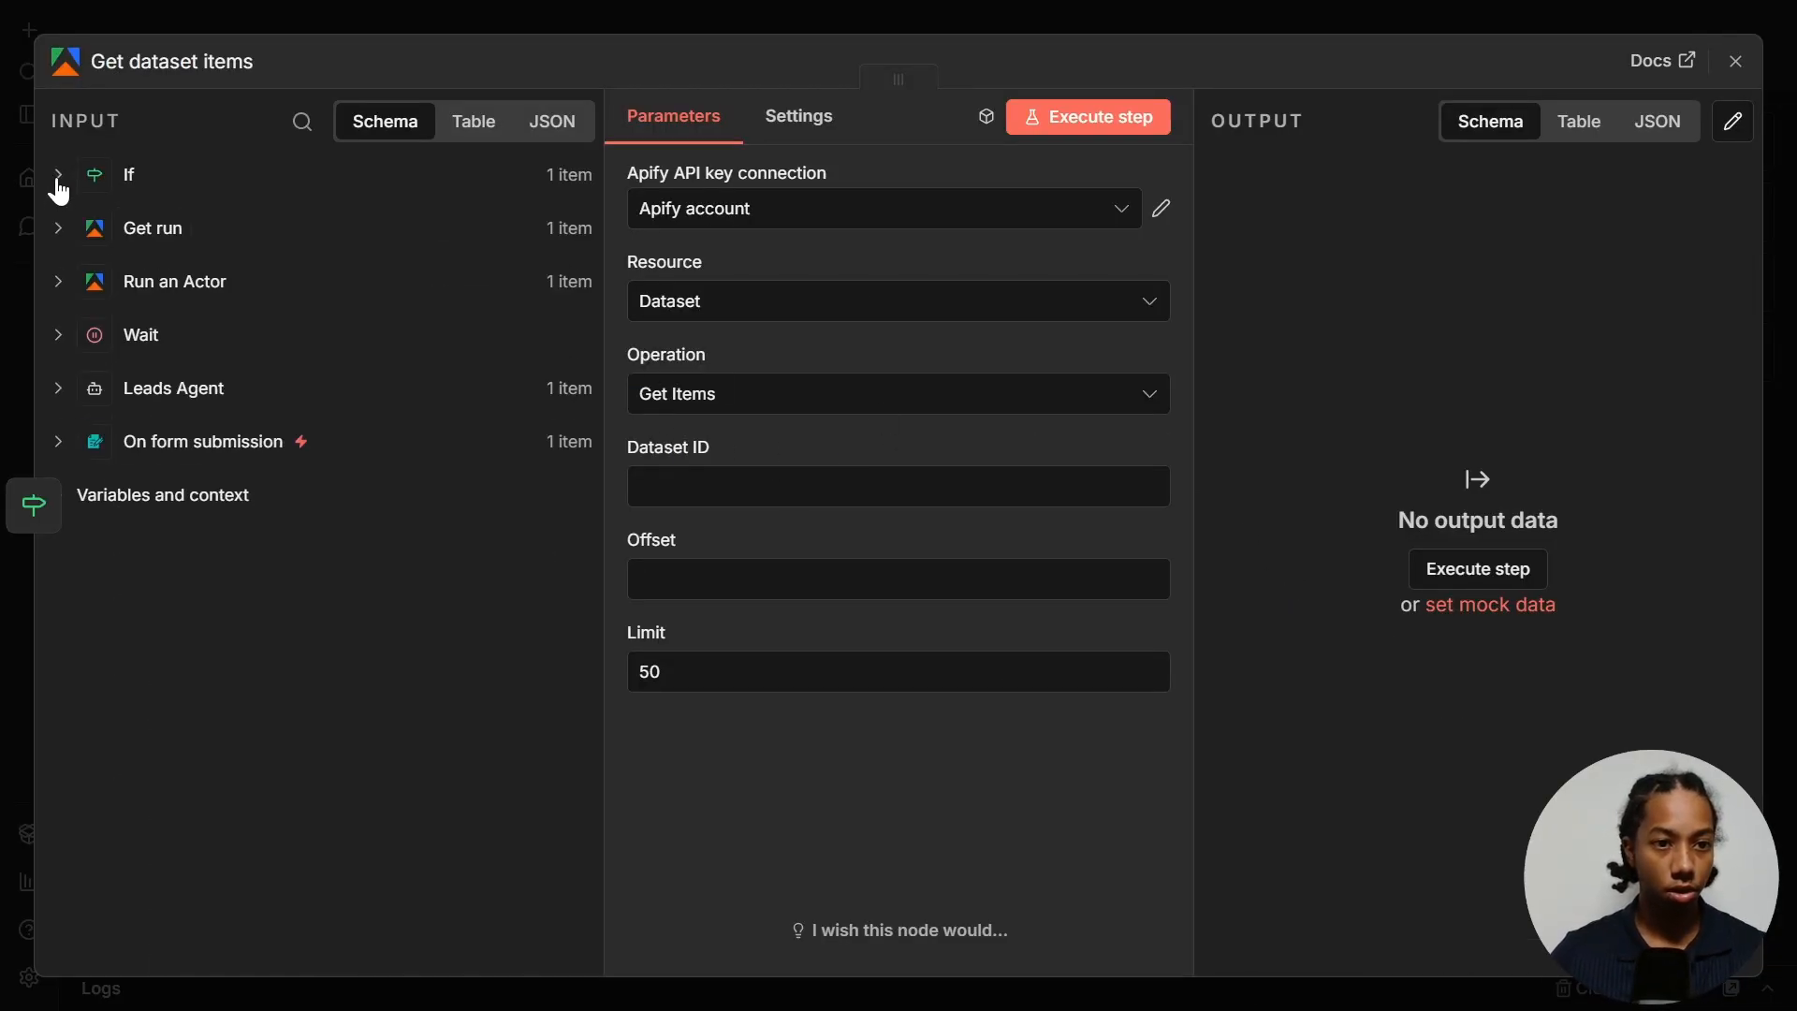
left_click(71, 286)
scroll(150, 397, "down", 5)
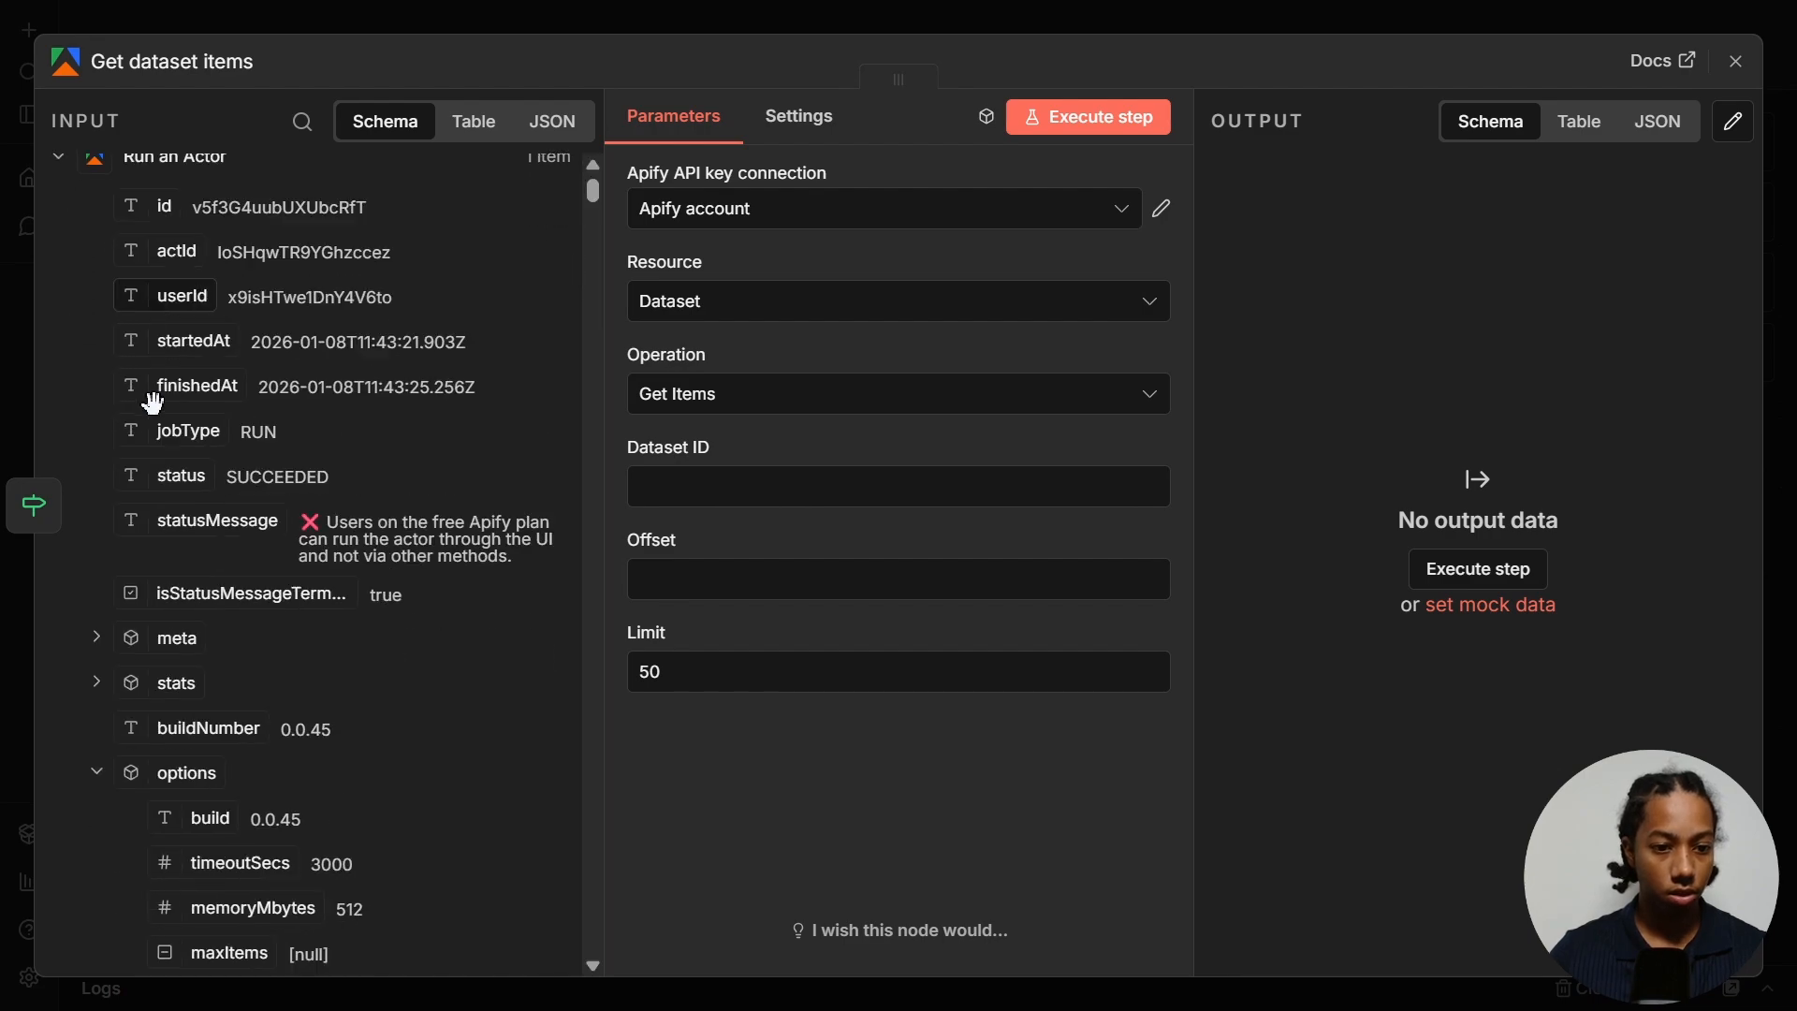
scroll(156, 408, "down", 3)
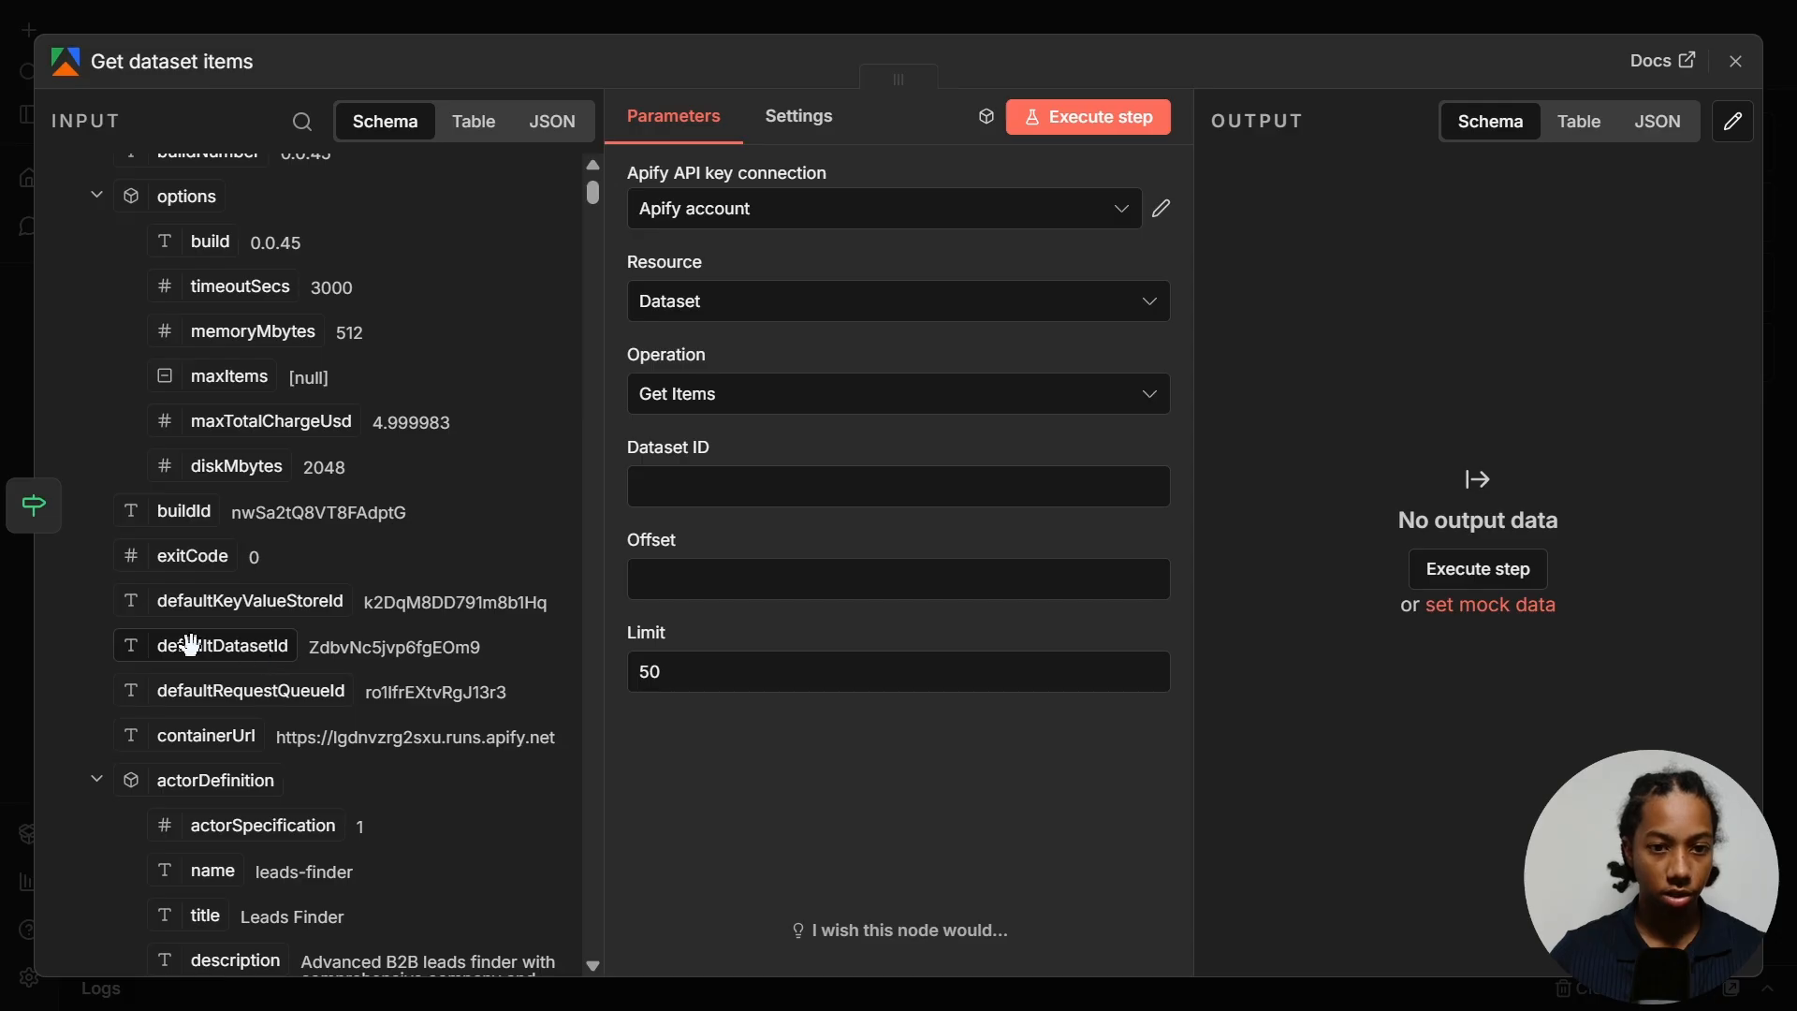
left_click_drag(190, 645, 769, 482)
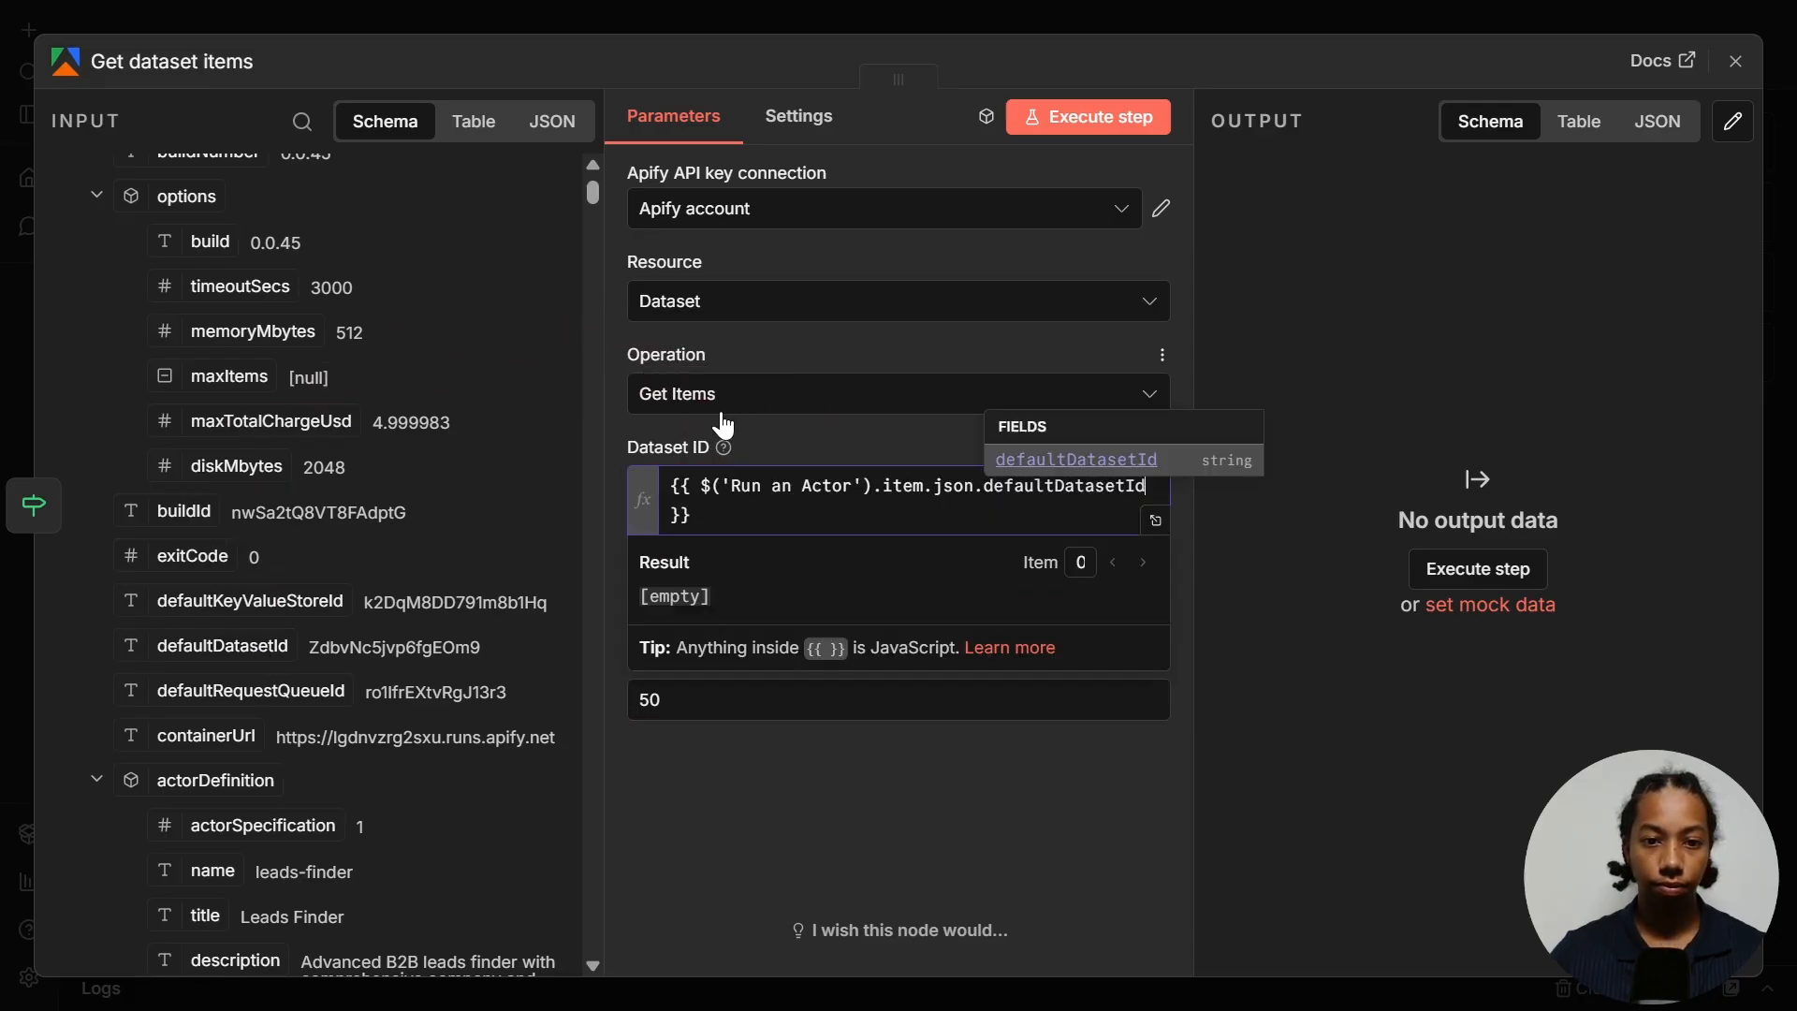
left_click(1087, 122)
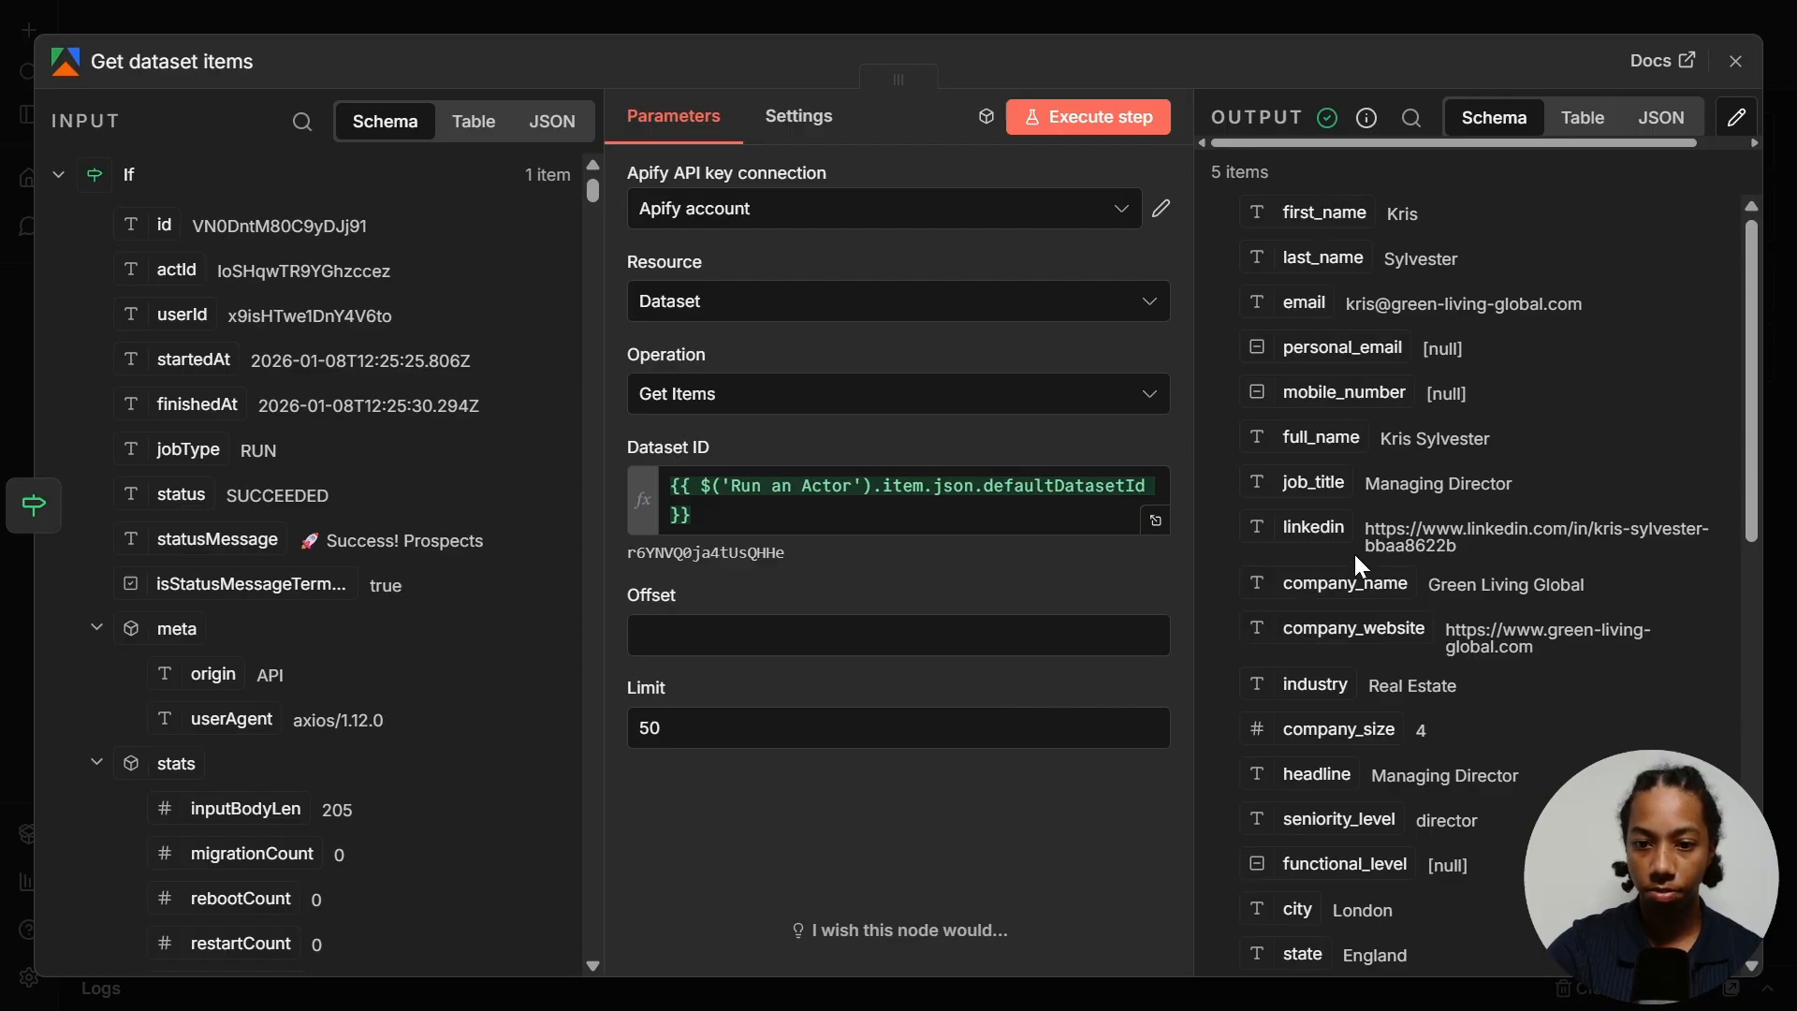
scroll(1309, 631, "down", 5)
scroll(1299, 294, "up", 3)
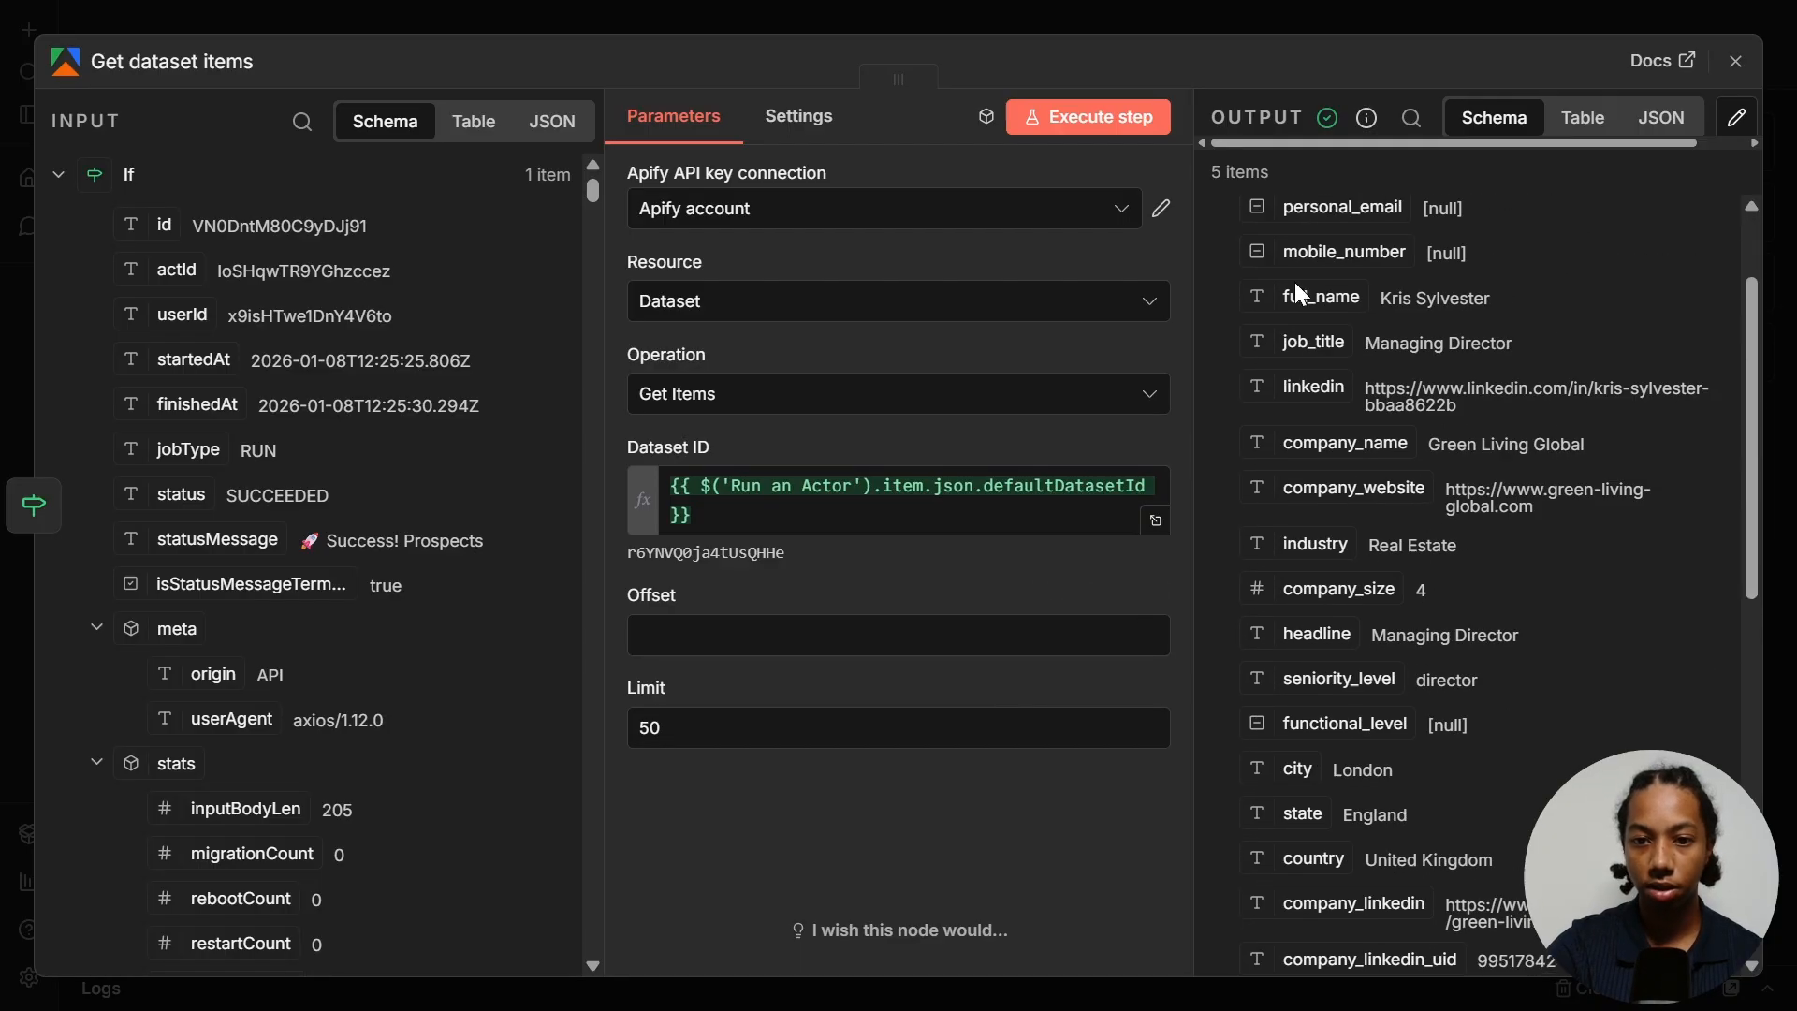
key("Escape")
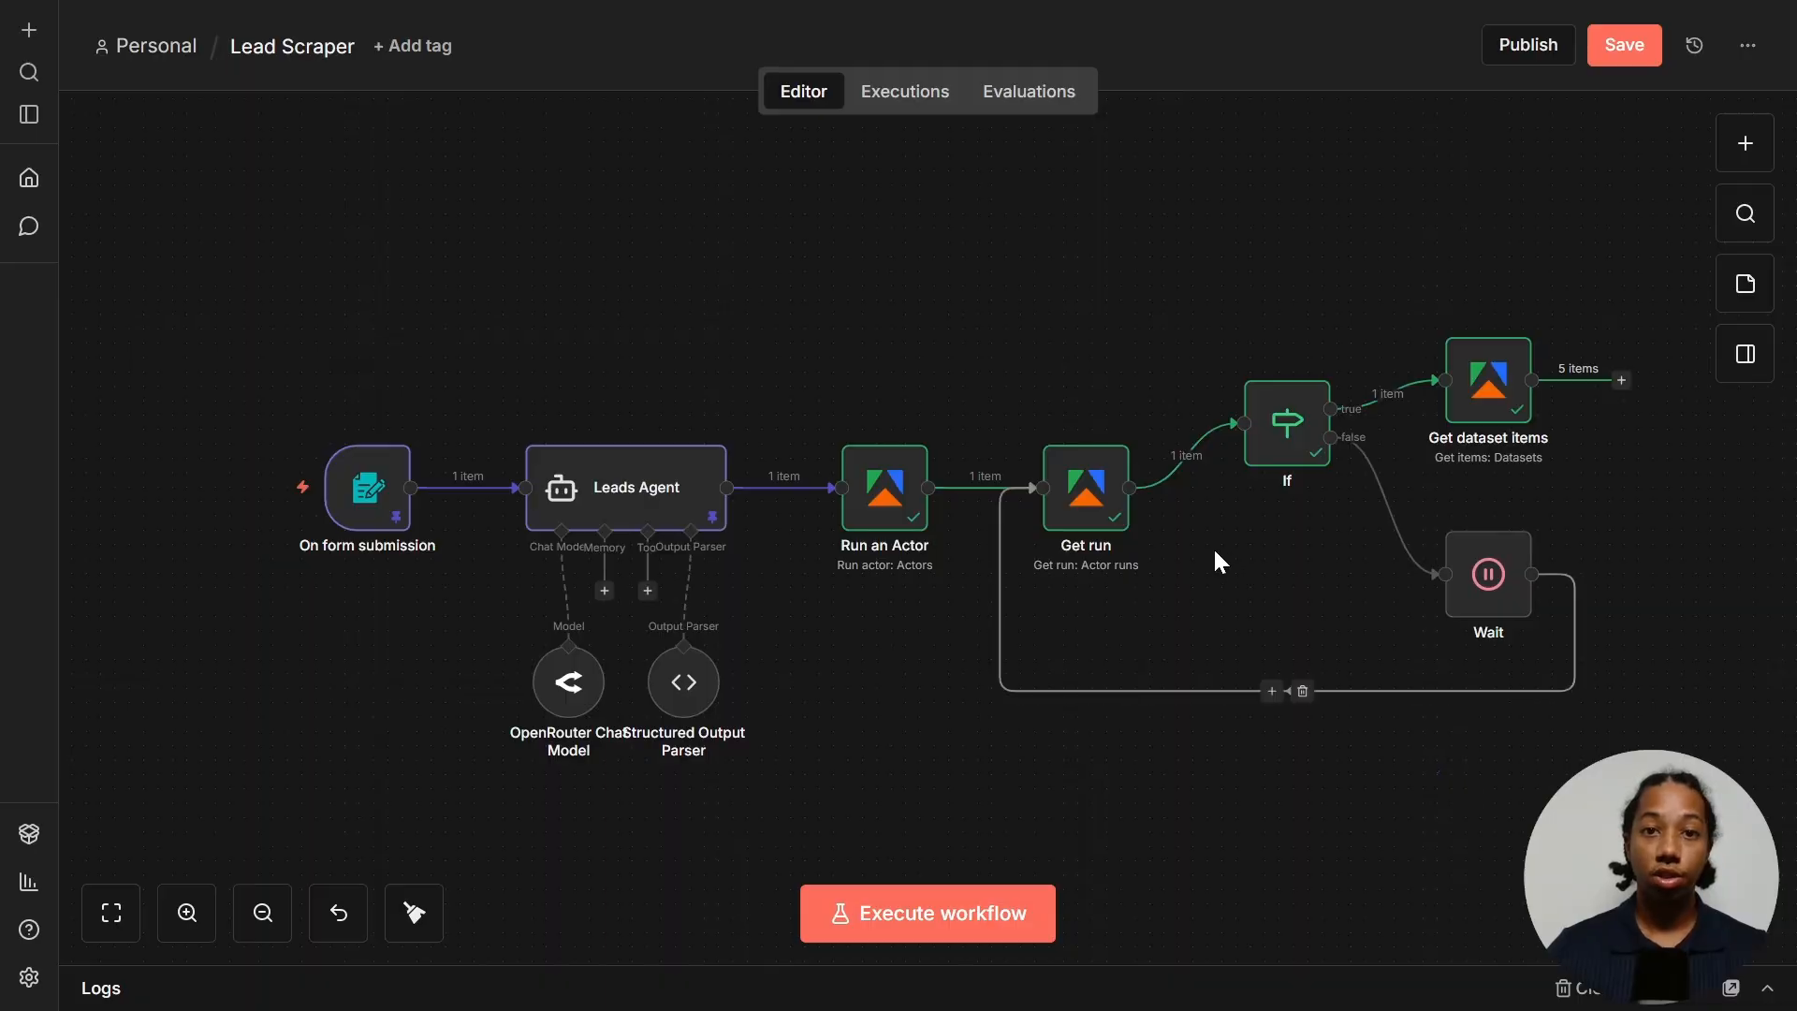
left_click(1621, 380)
- Add an If1 node checking that {{ $('Get dataset items').item }} exists, and test it with 5 true items
type("if")
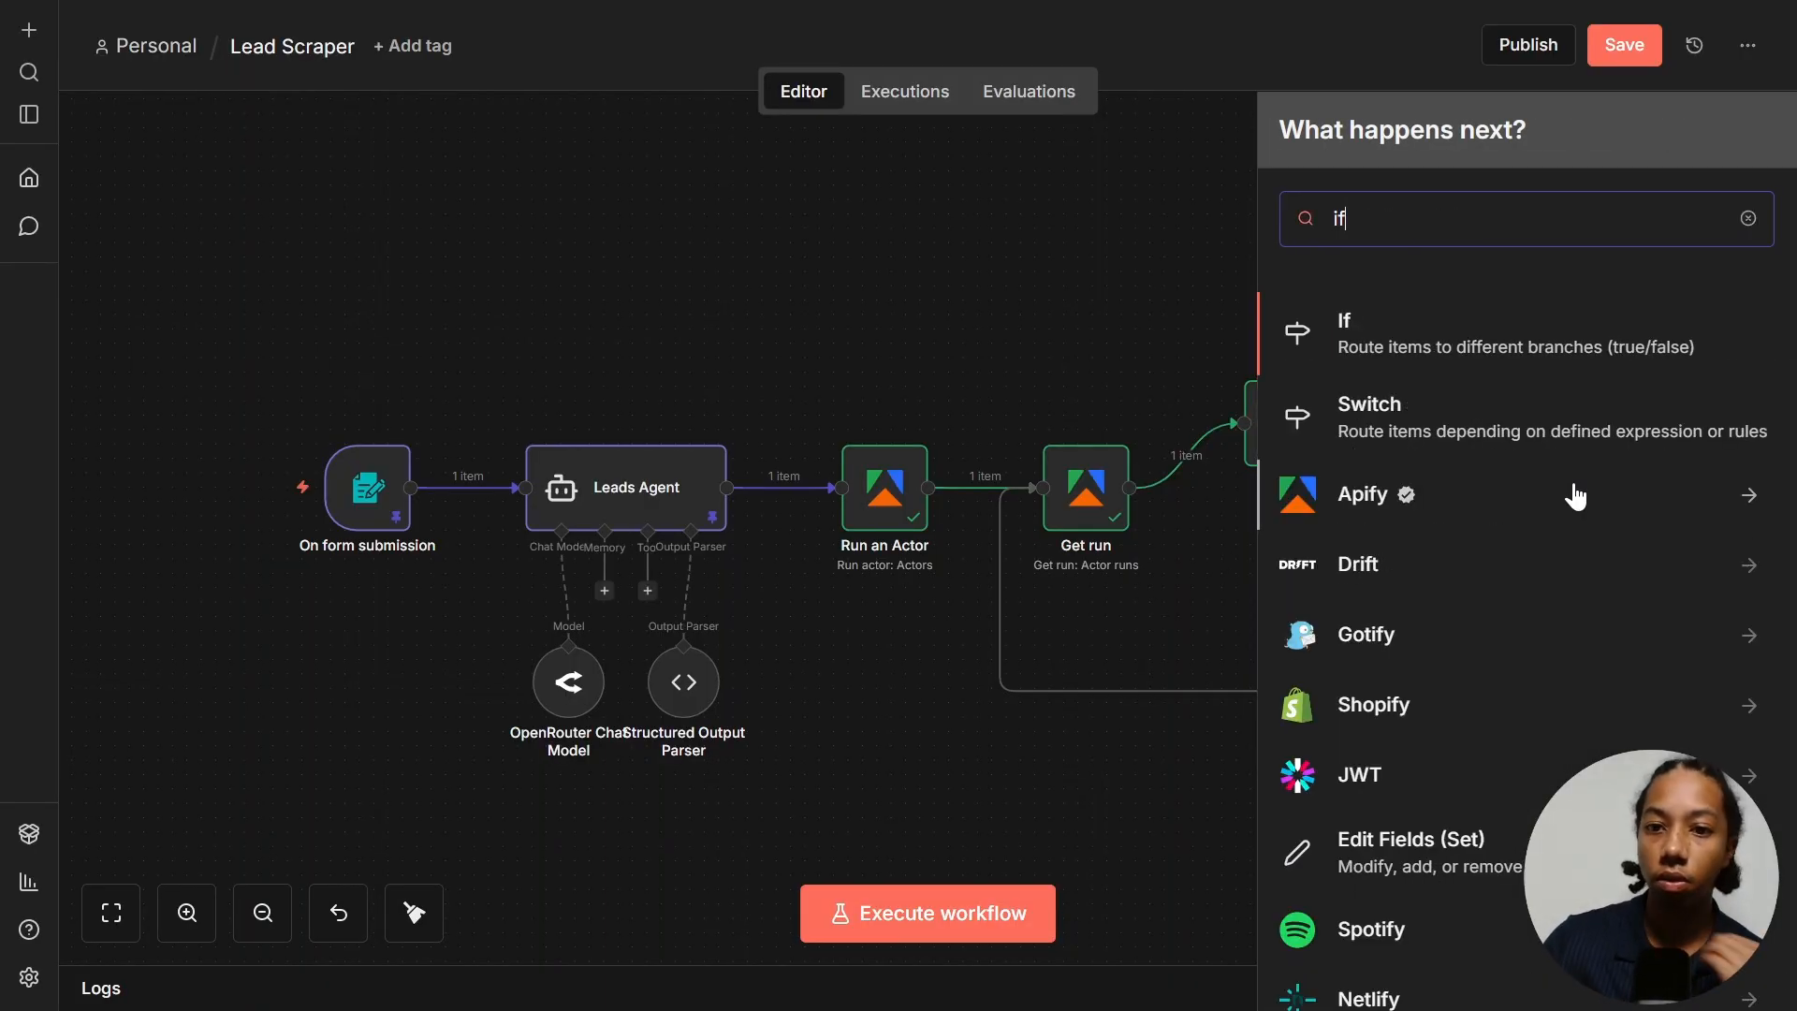
left_click(1536, 353)
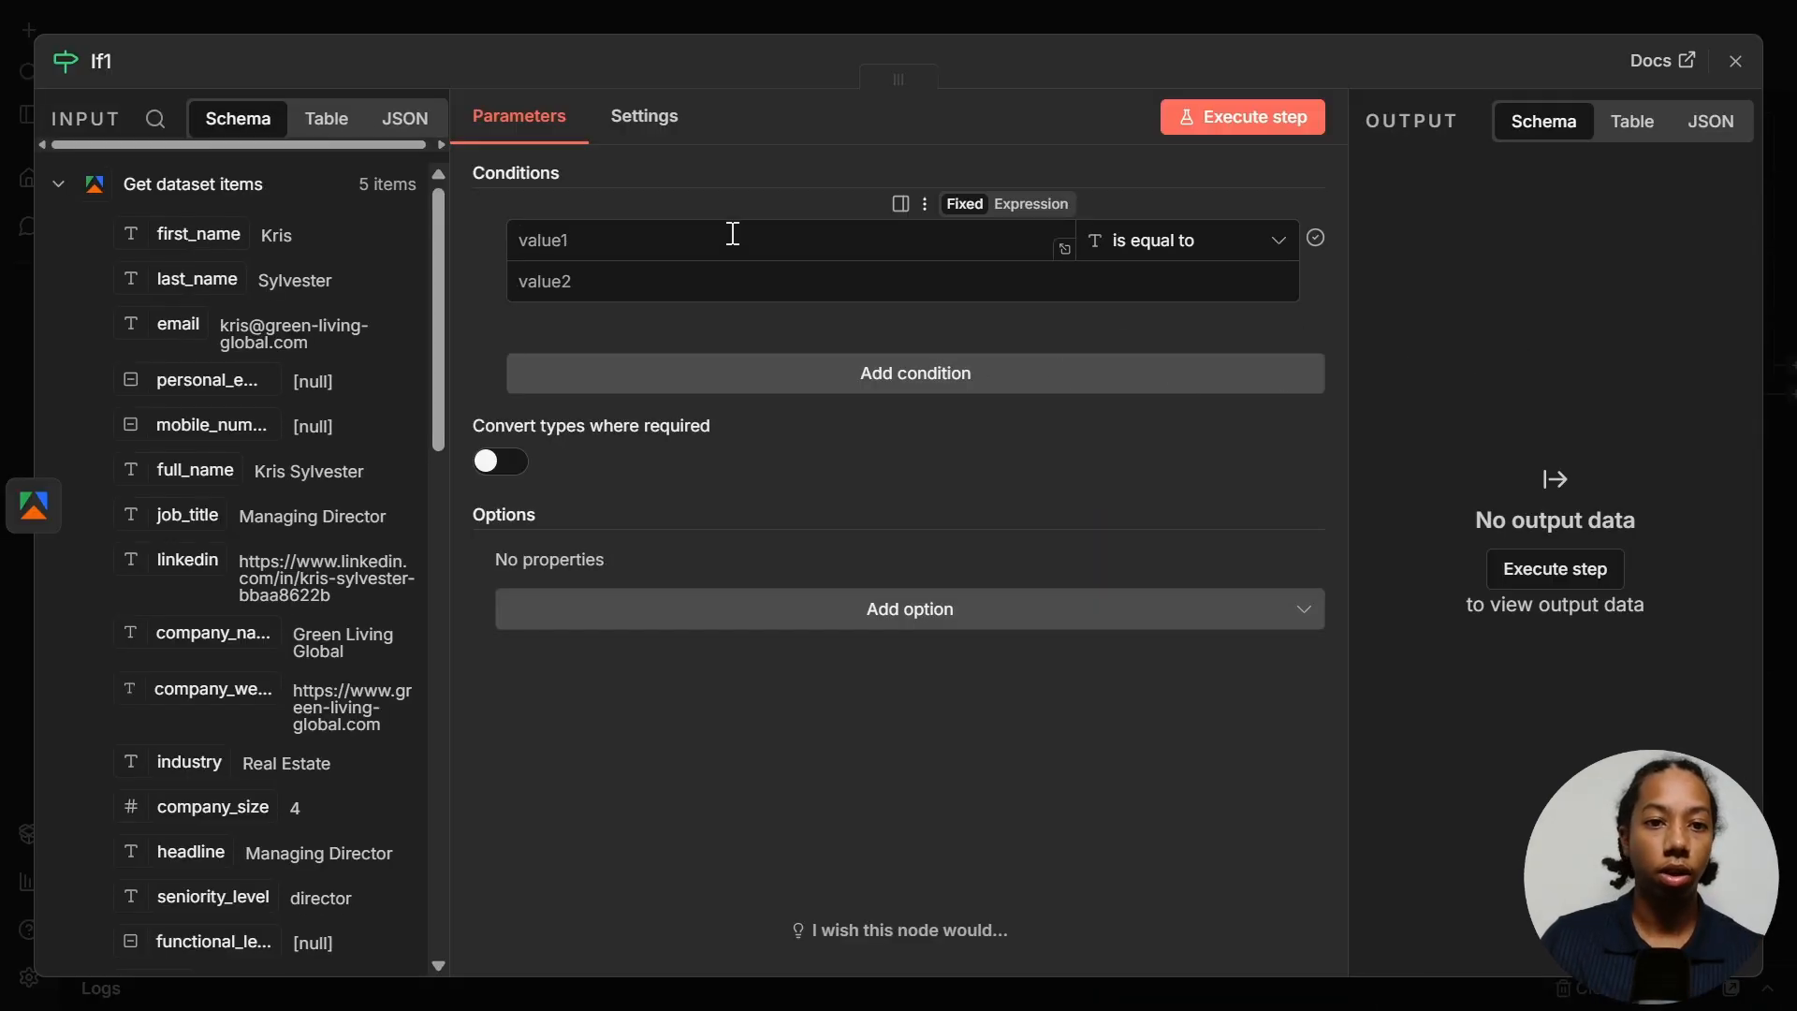
type("{{ $('Get dataset items').item }}")
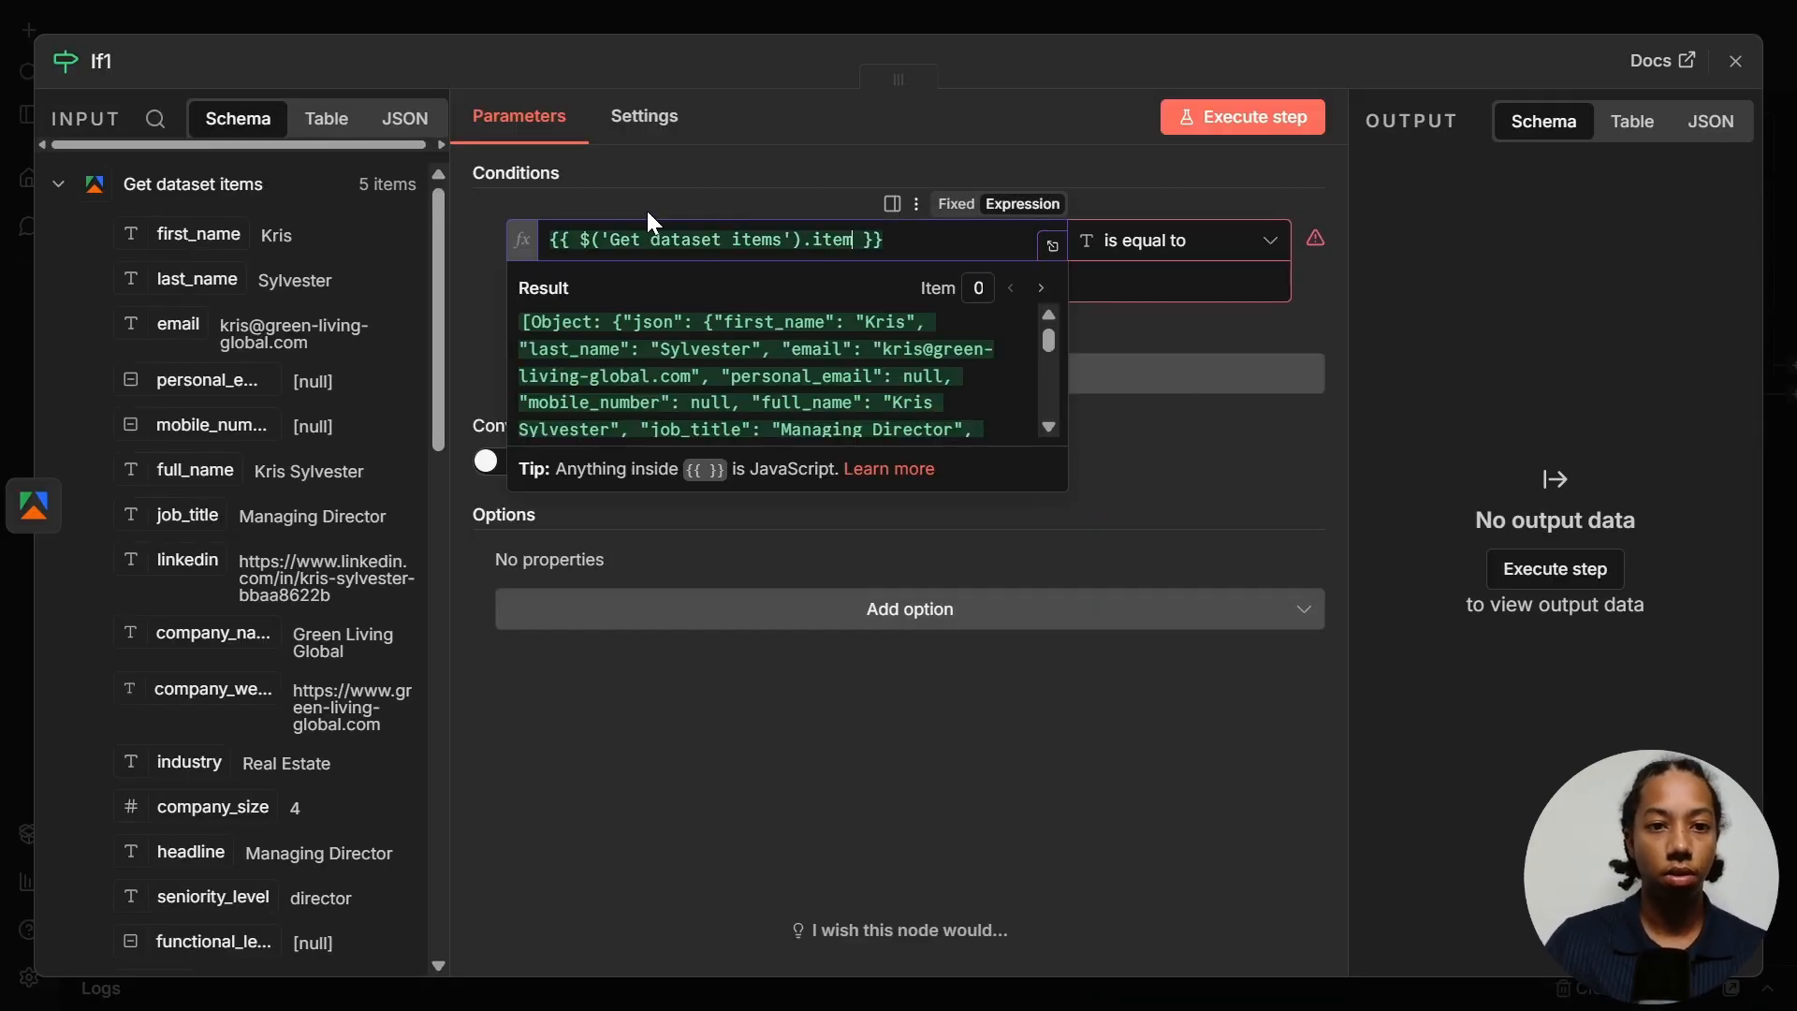
left_click(654, 202)
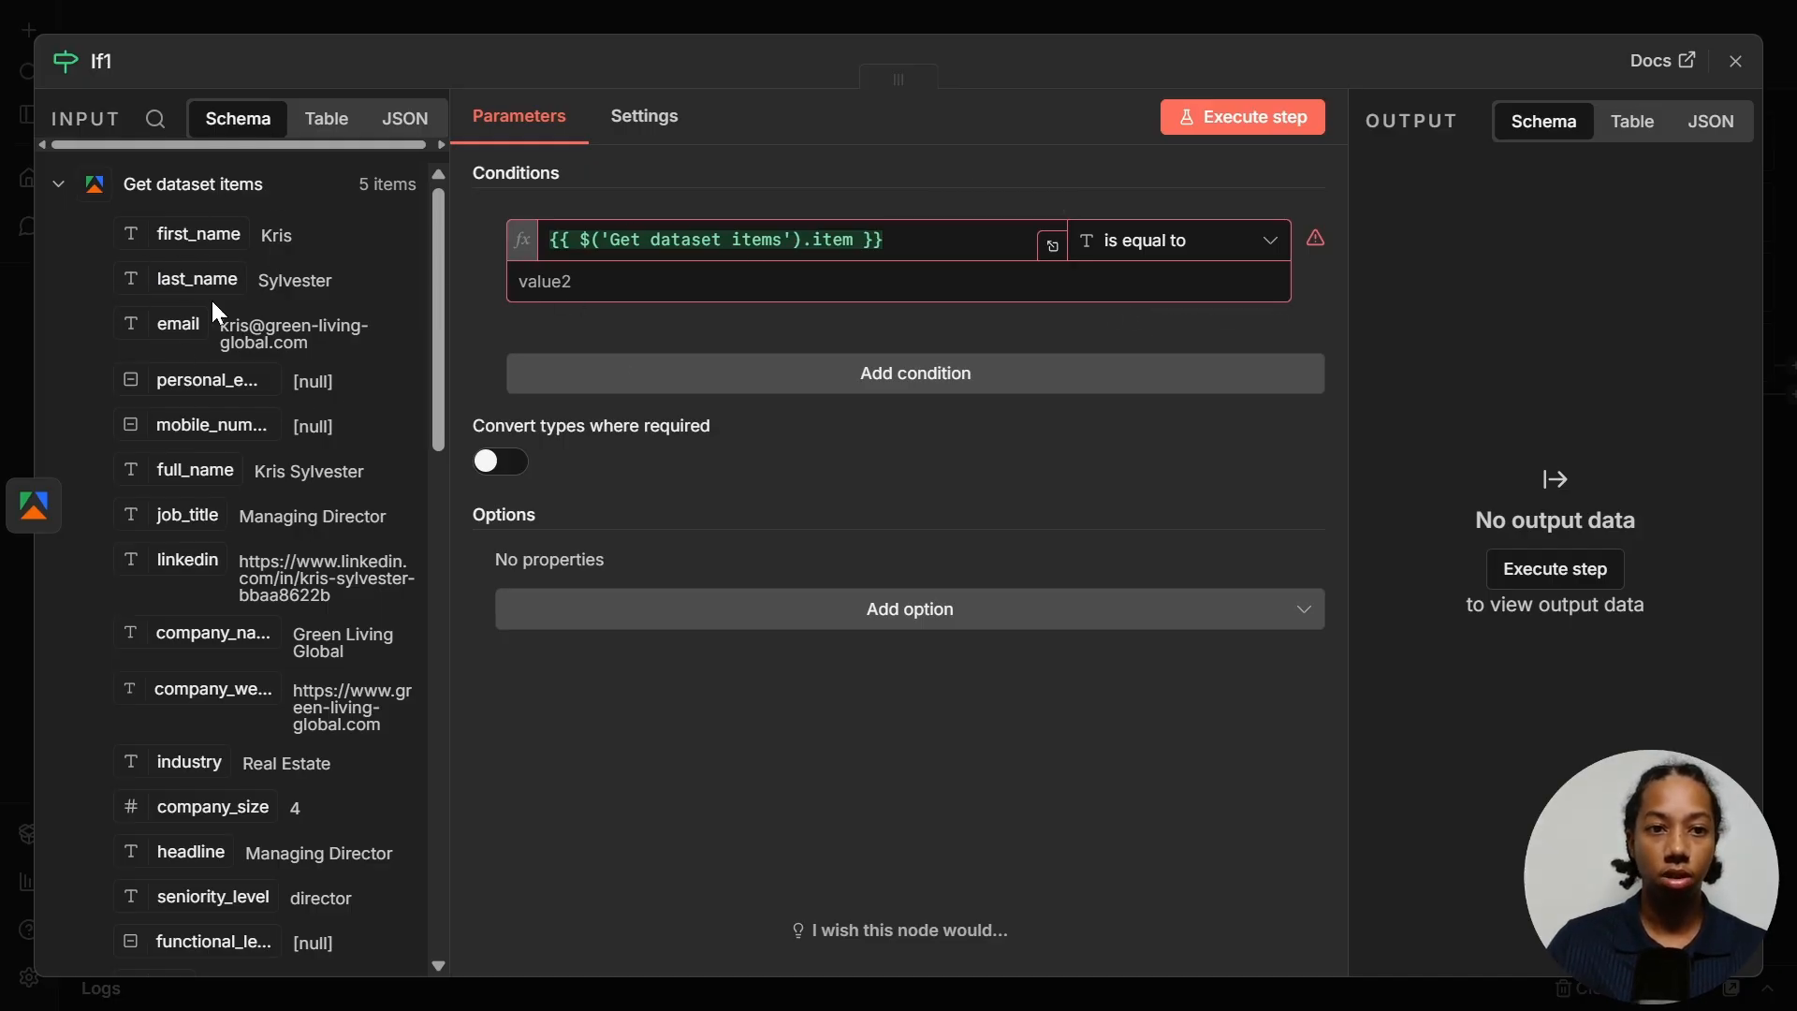
left_click(1226, 245)
mouse_move(1218, 557)
left_click(1348, 560)
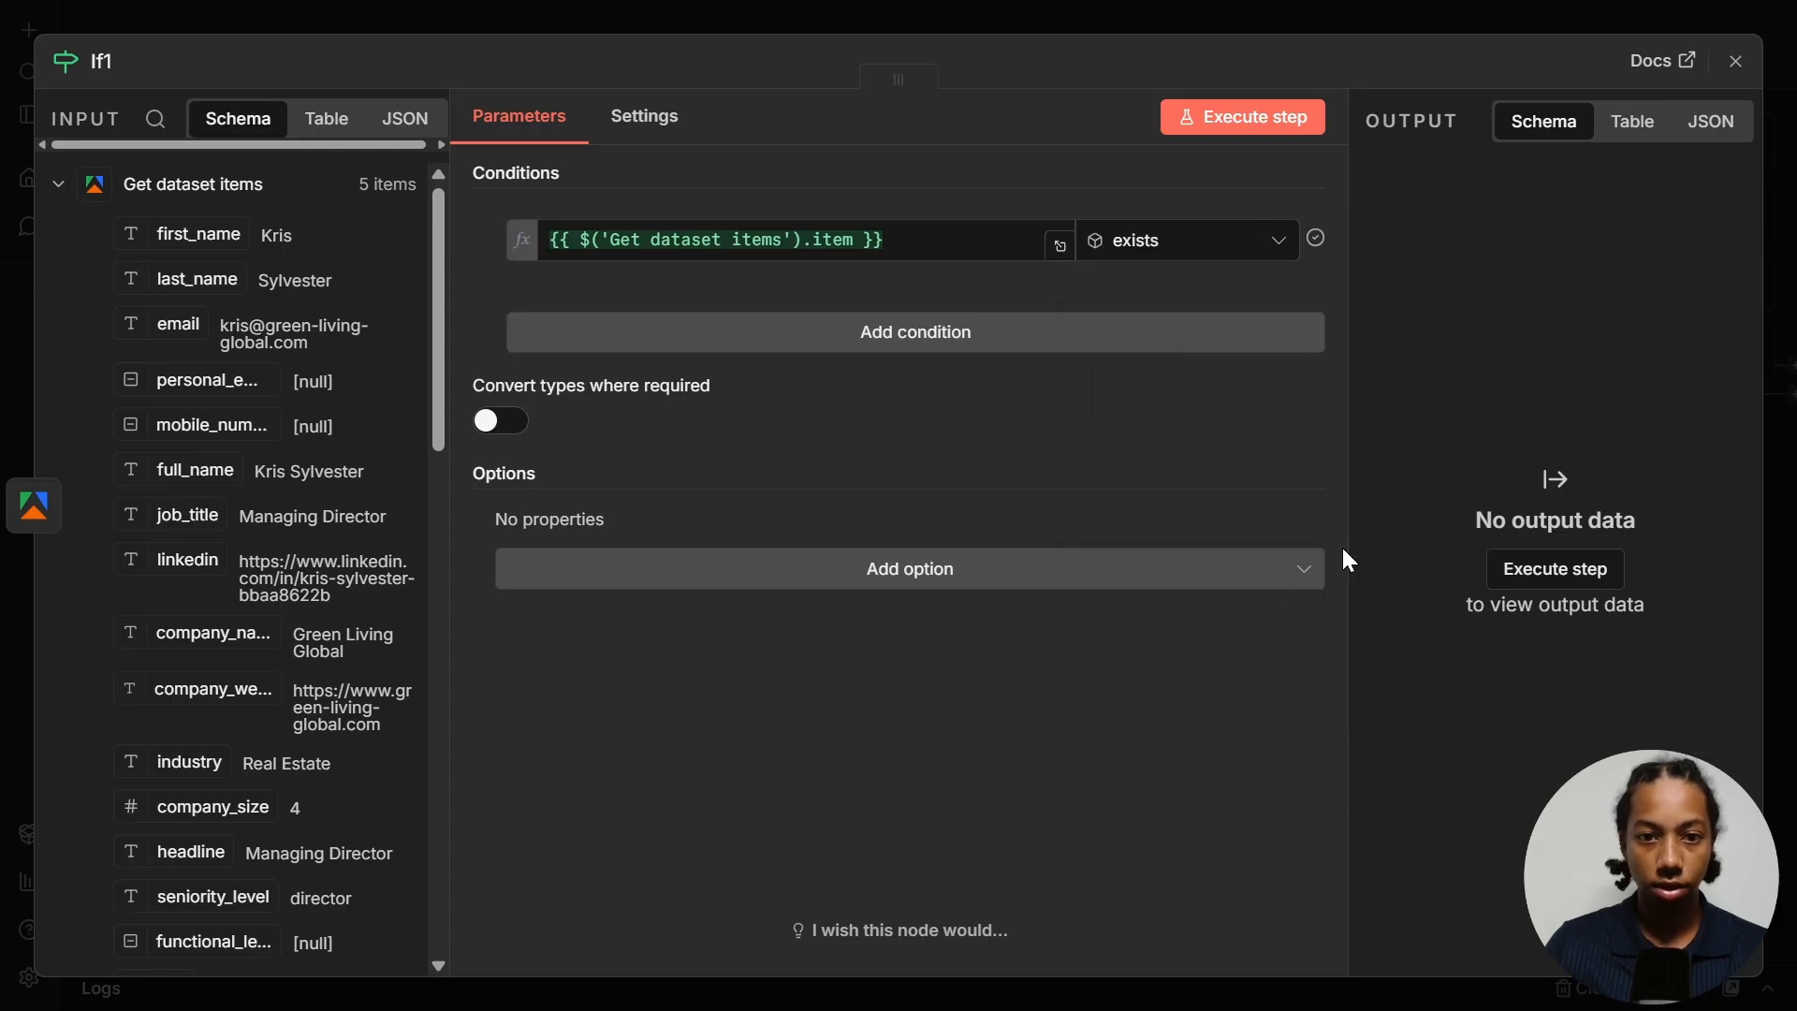
left_click(1212, 125)
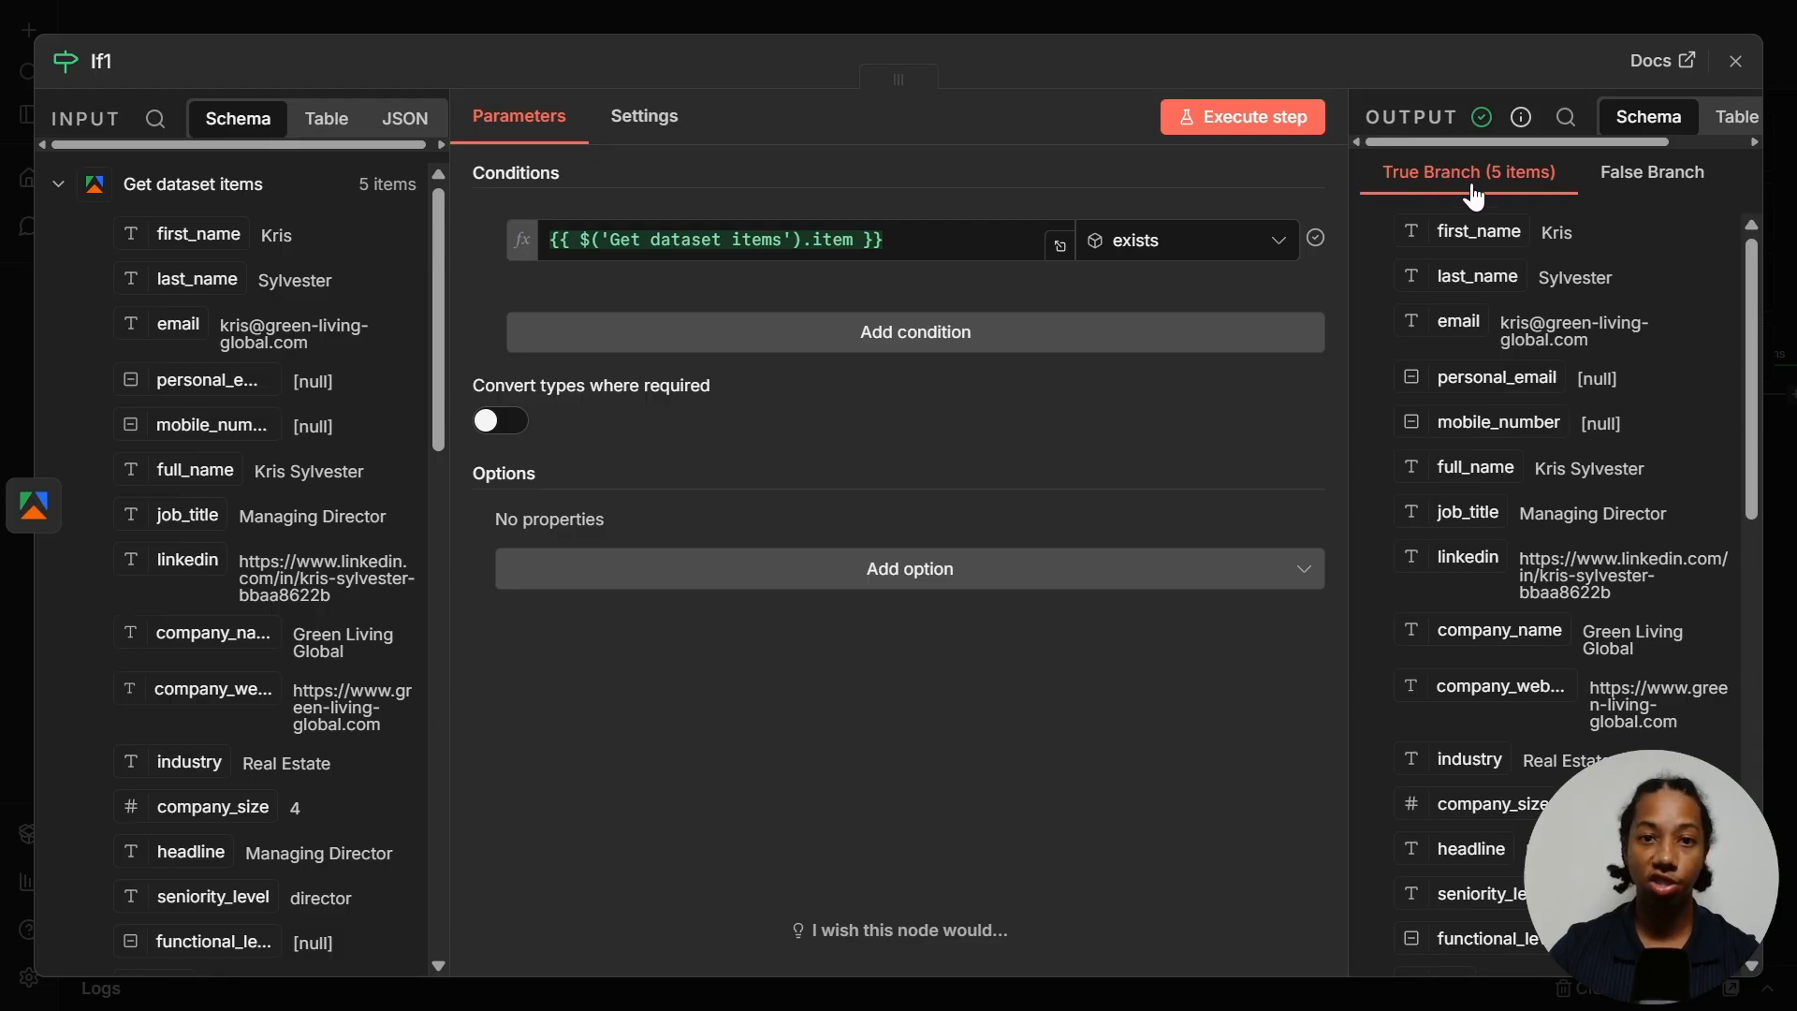
key("Escape")
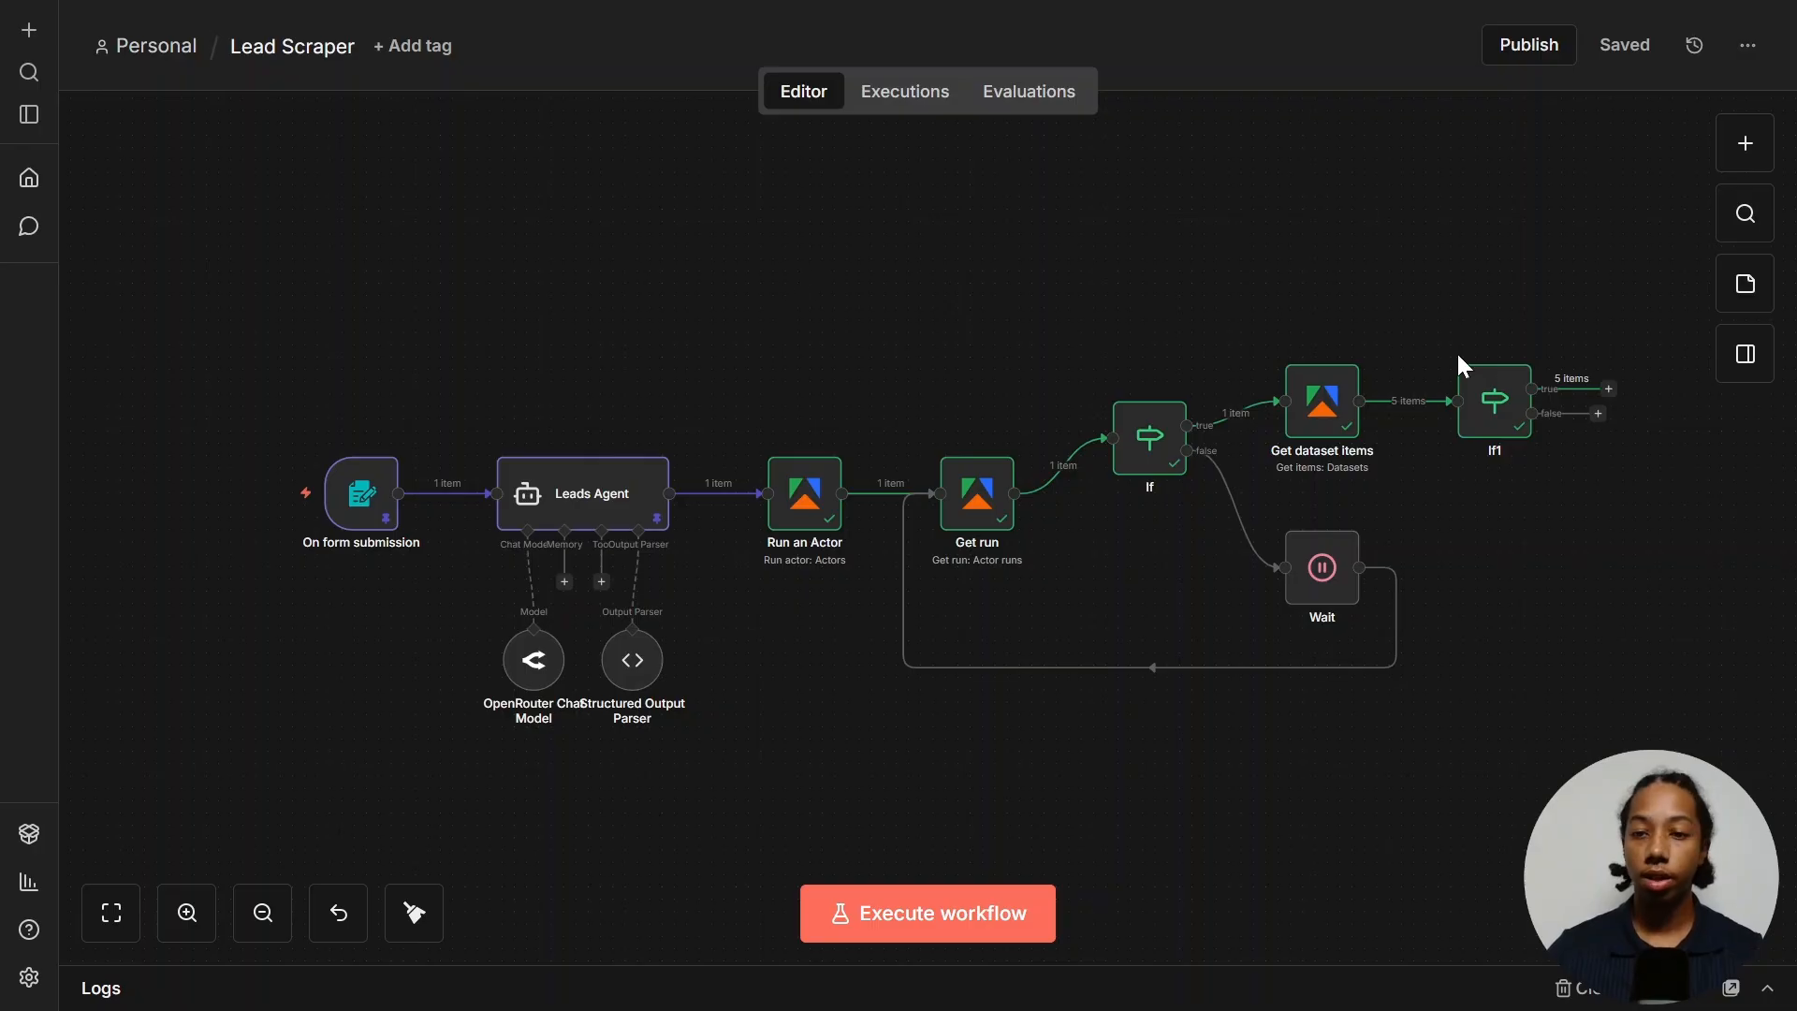
- Add a Loop Over Items node on If1's true branch and fit the workflow in view
left_click(1609, 391)
type("loop")
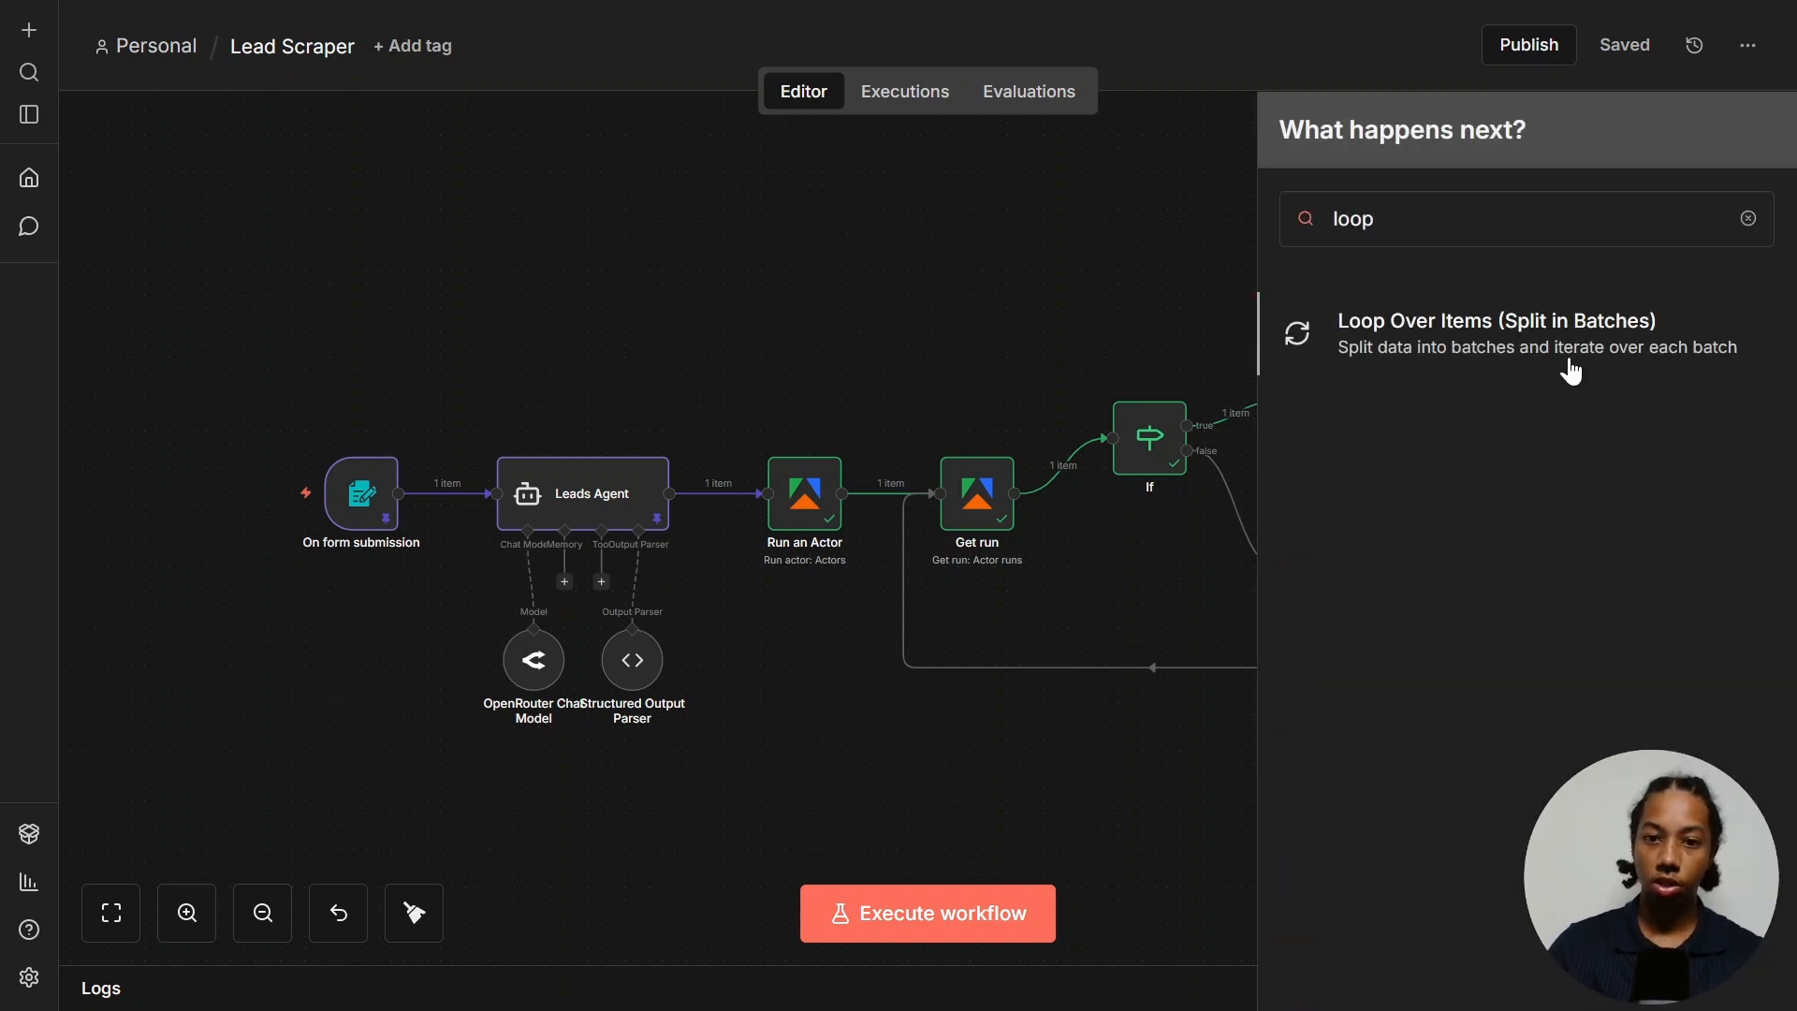
left_click(1562, 365)
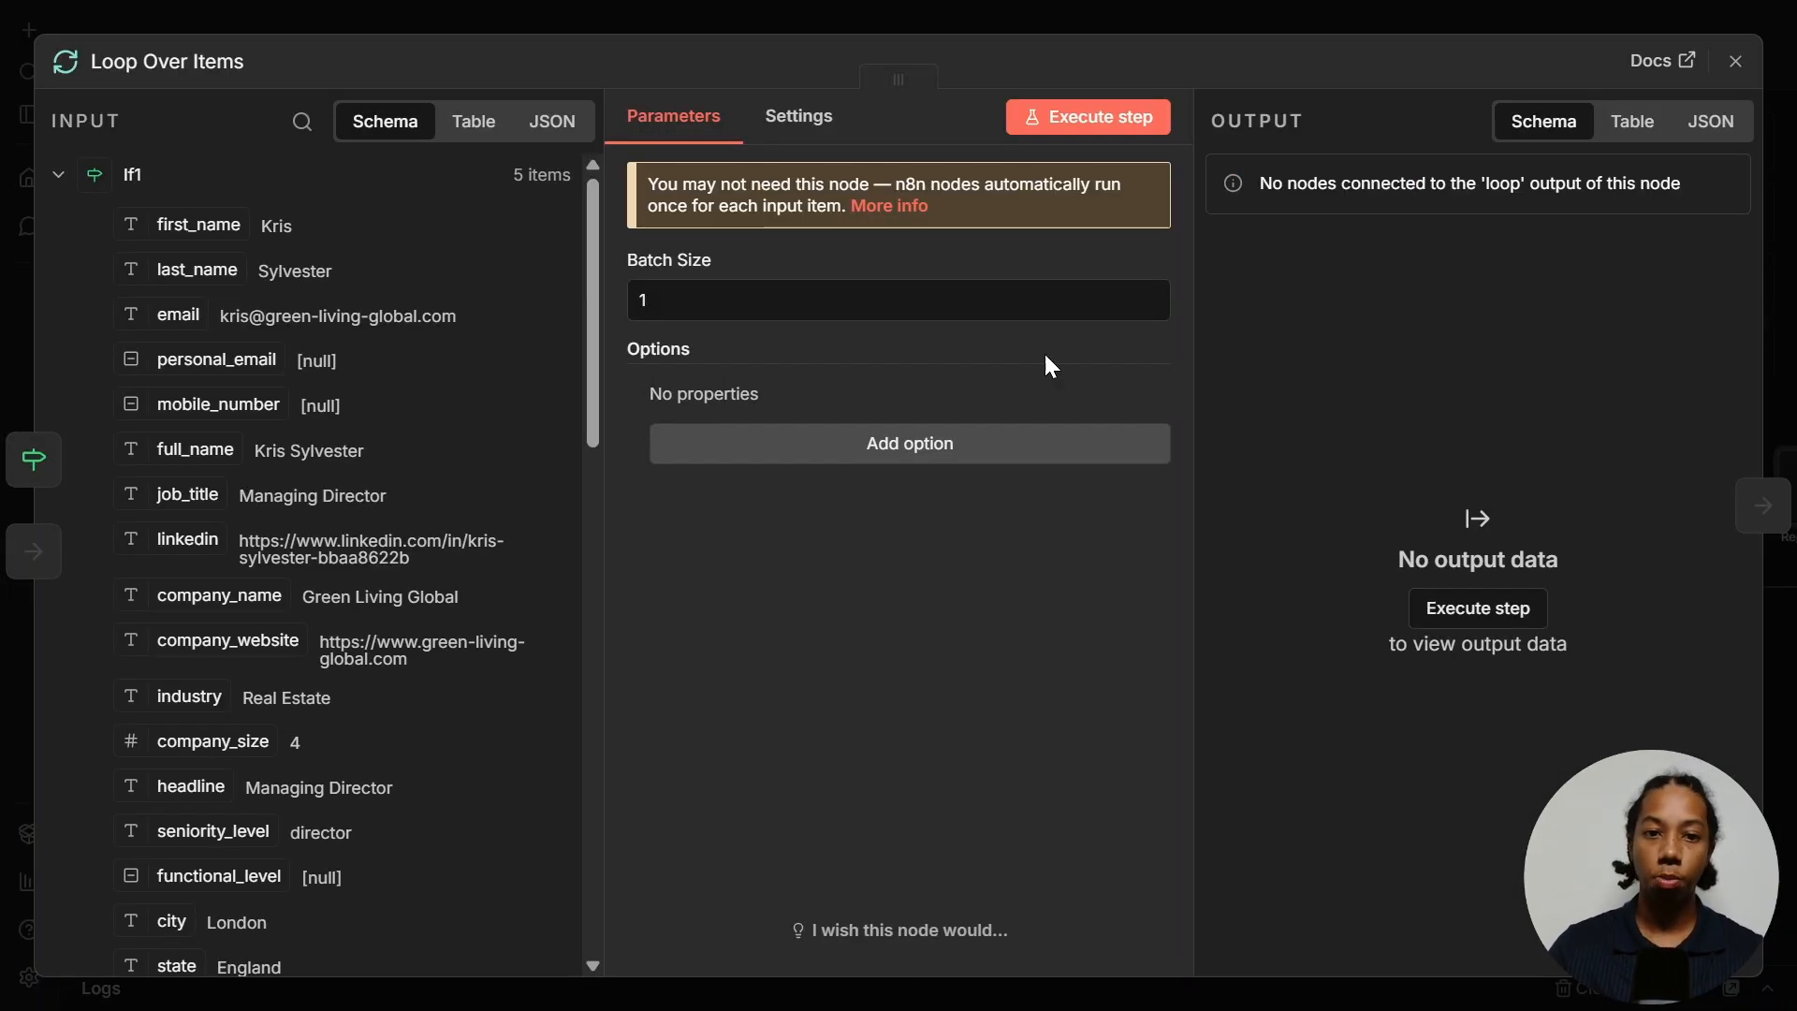
key("Escape")
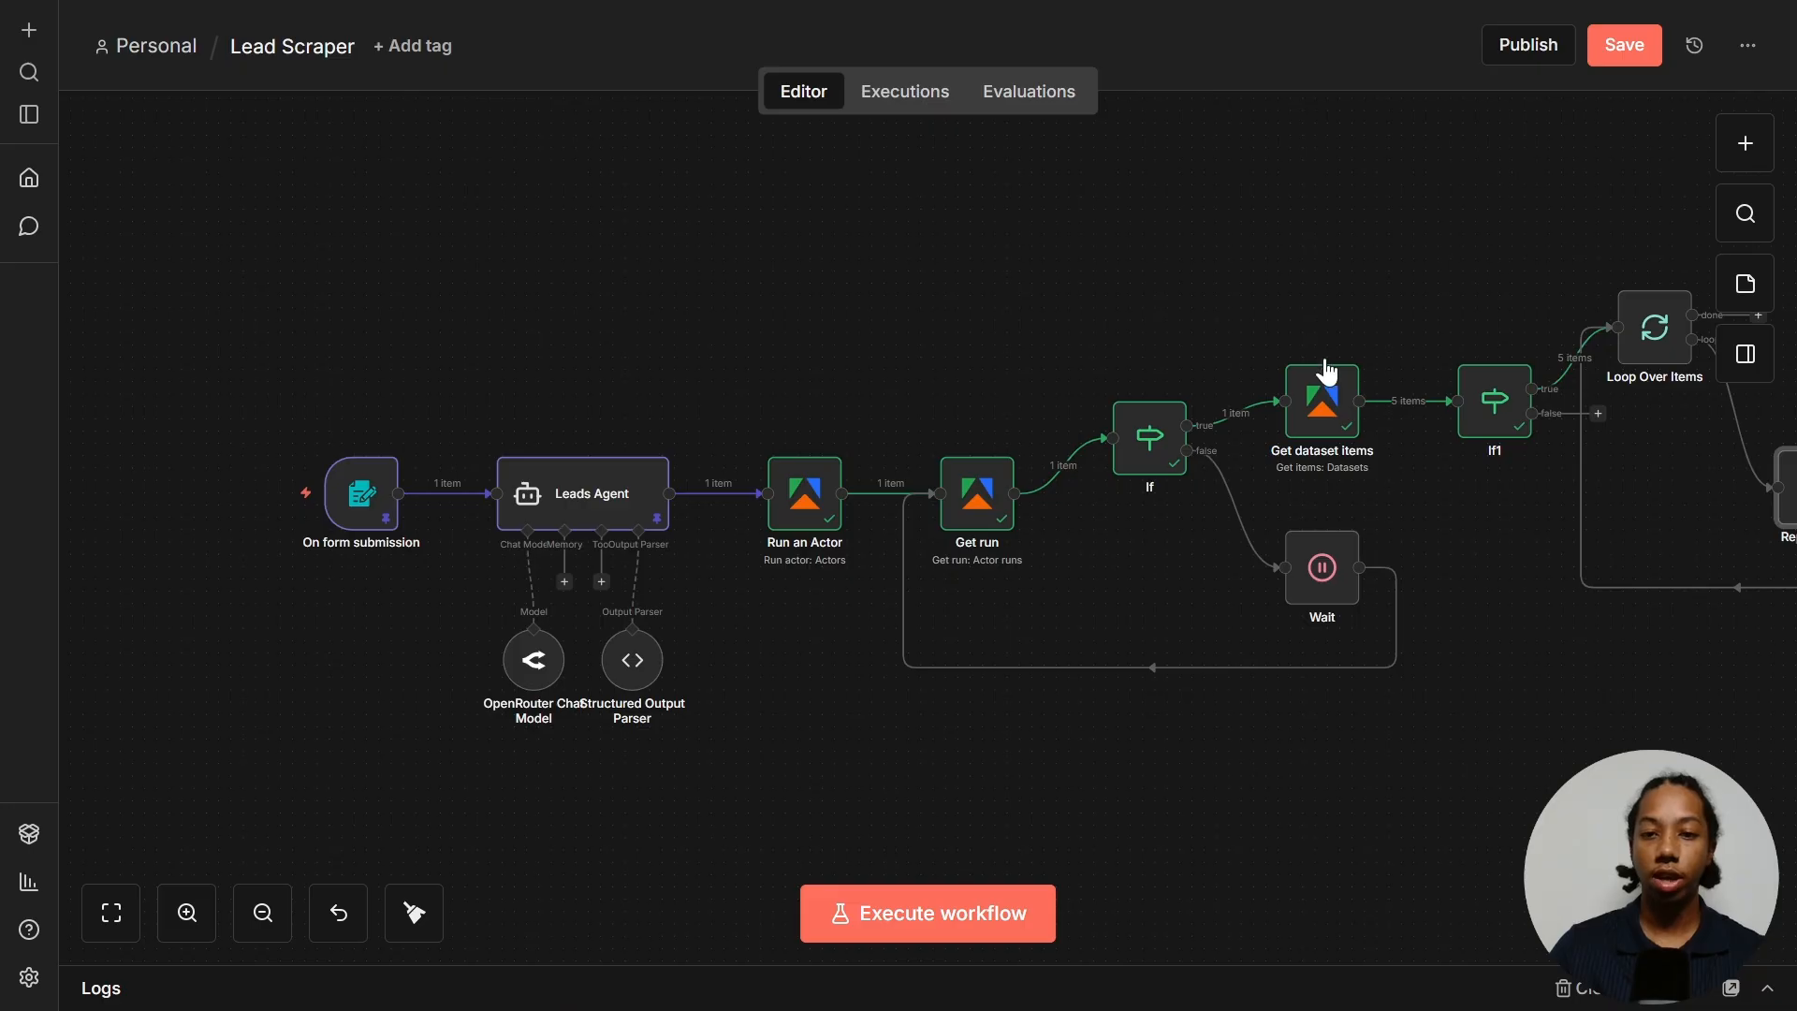
left_click(130, 916)
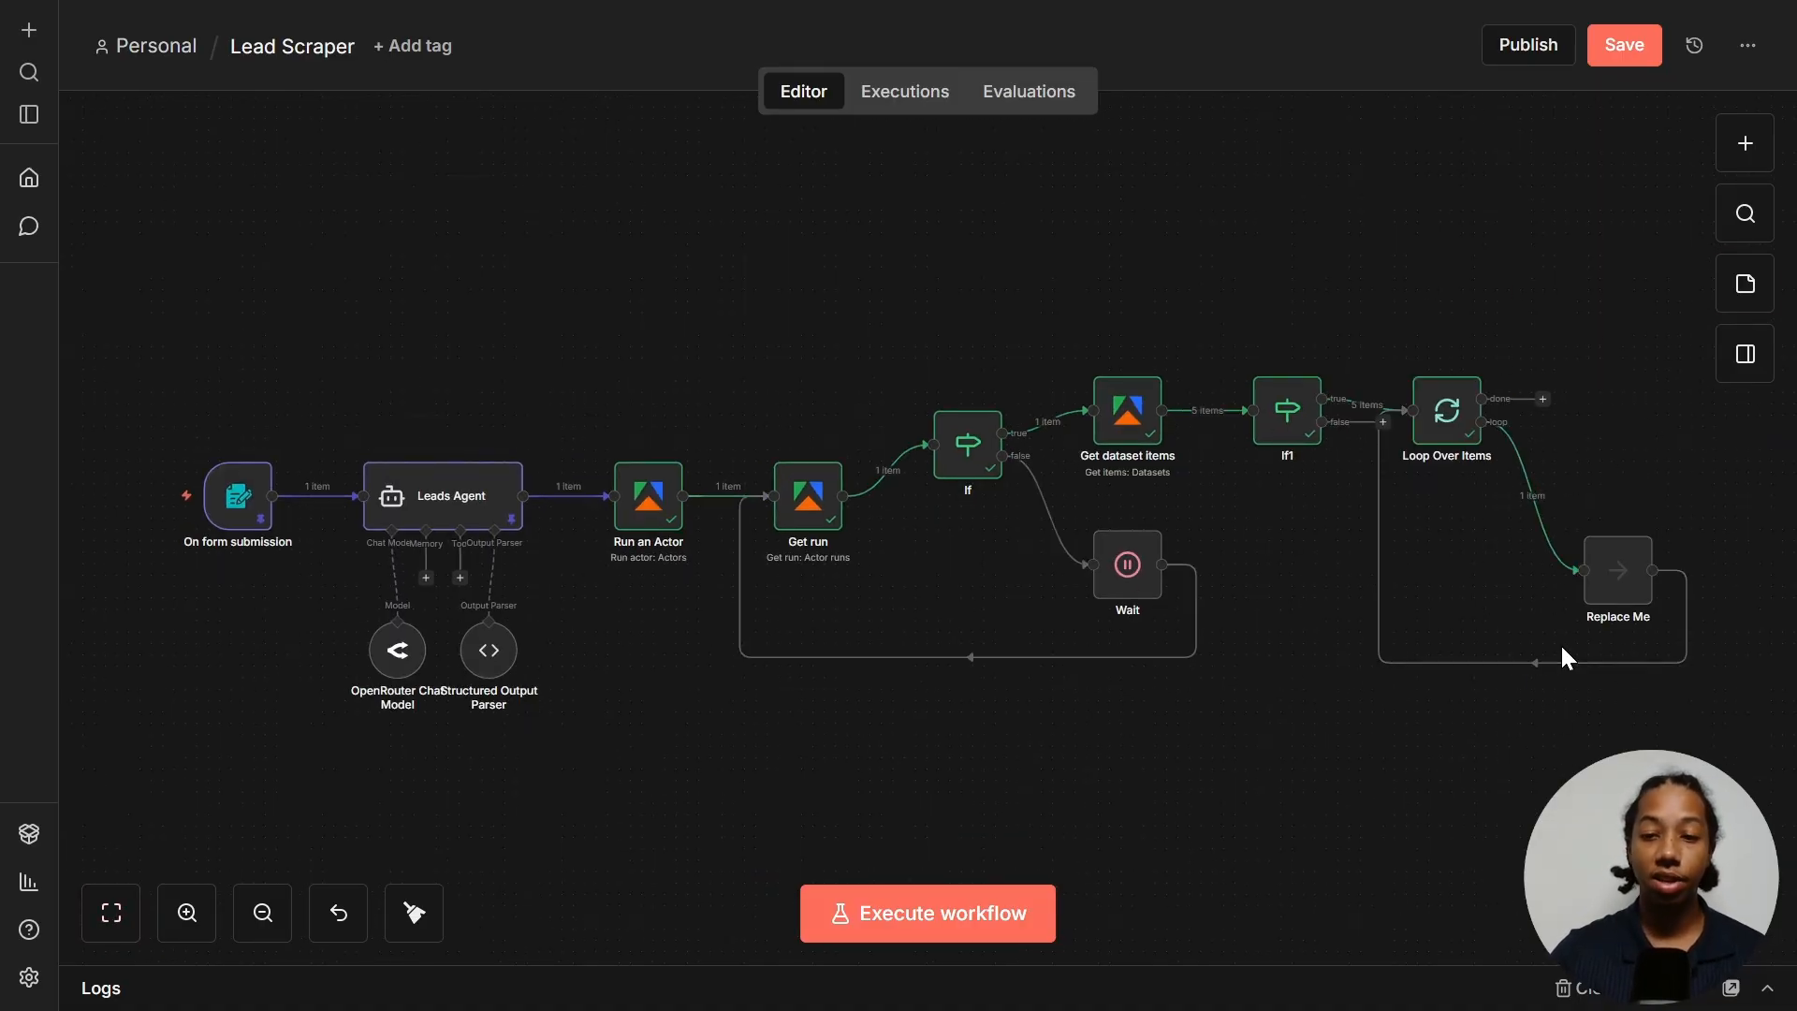
- Insert an If node between the loop and Replace Me testing that {{ $json.email }} exists, and test it
mouse_move(1542, 526)
left_click(1521, 497)
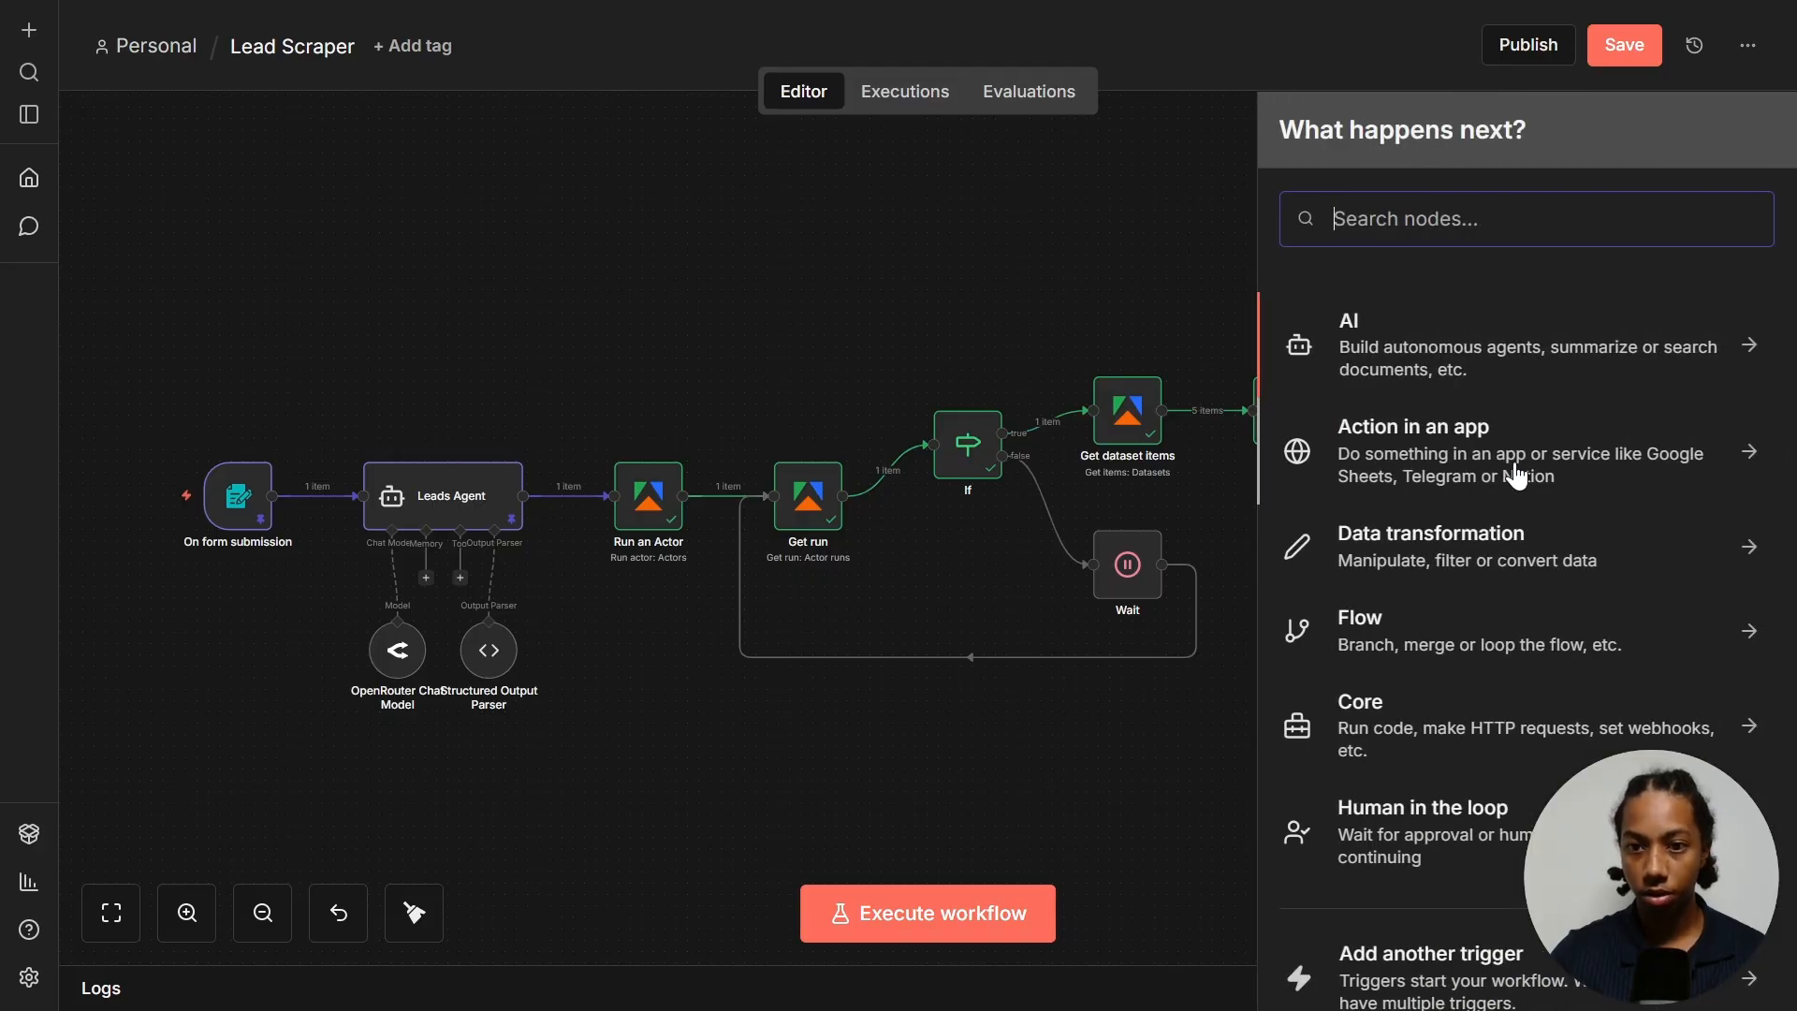
type("if")
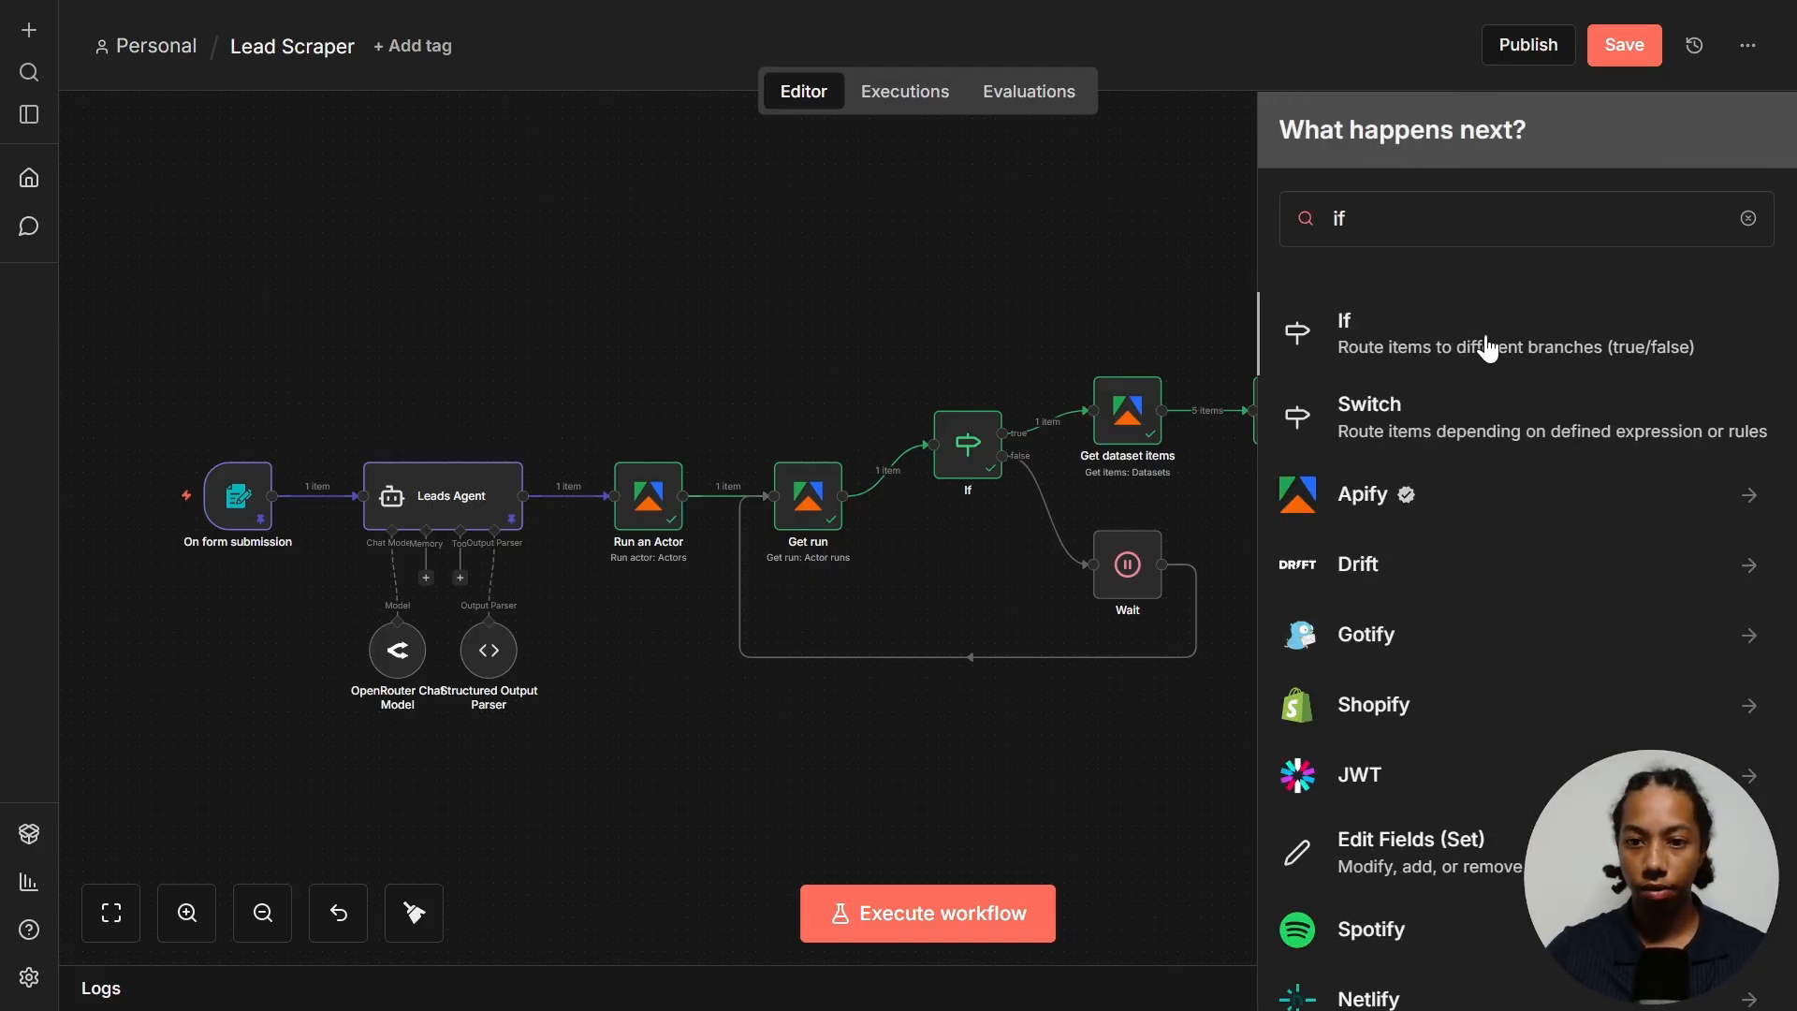
left_click(1498, 348)
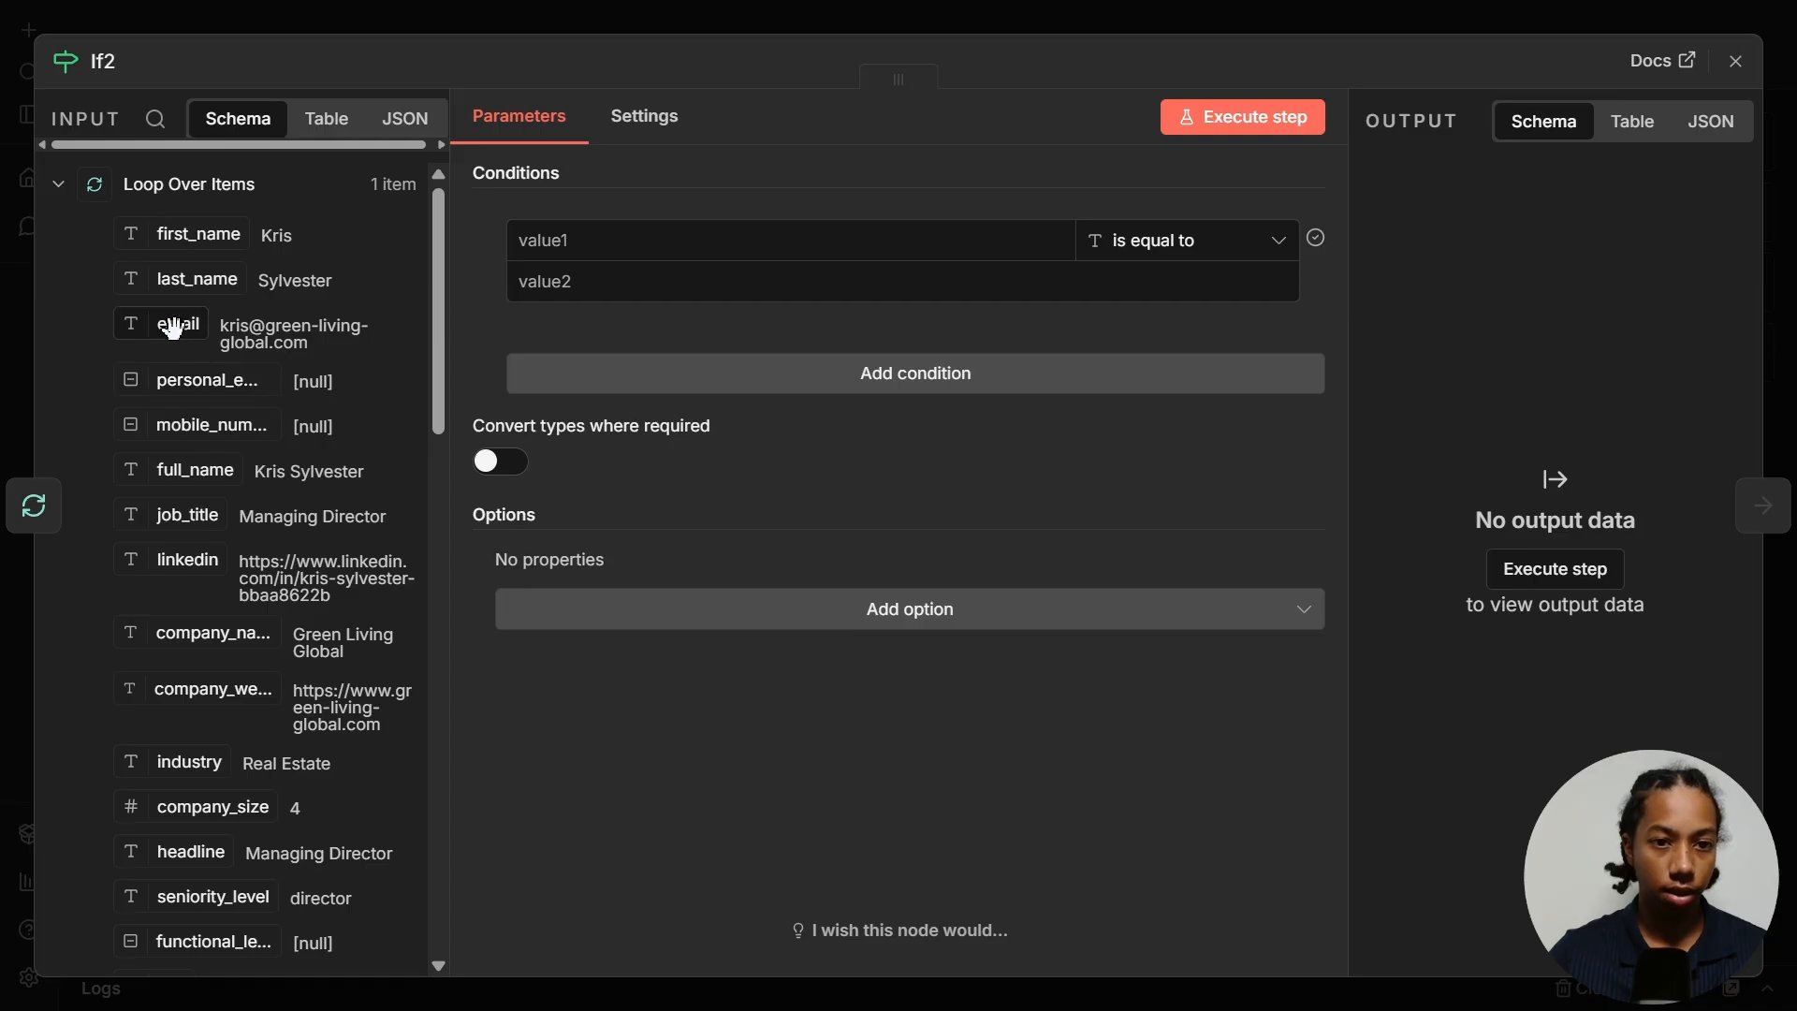
left_click_drag(172, 329, 889, 239)
left_click(1221, 241)
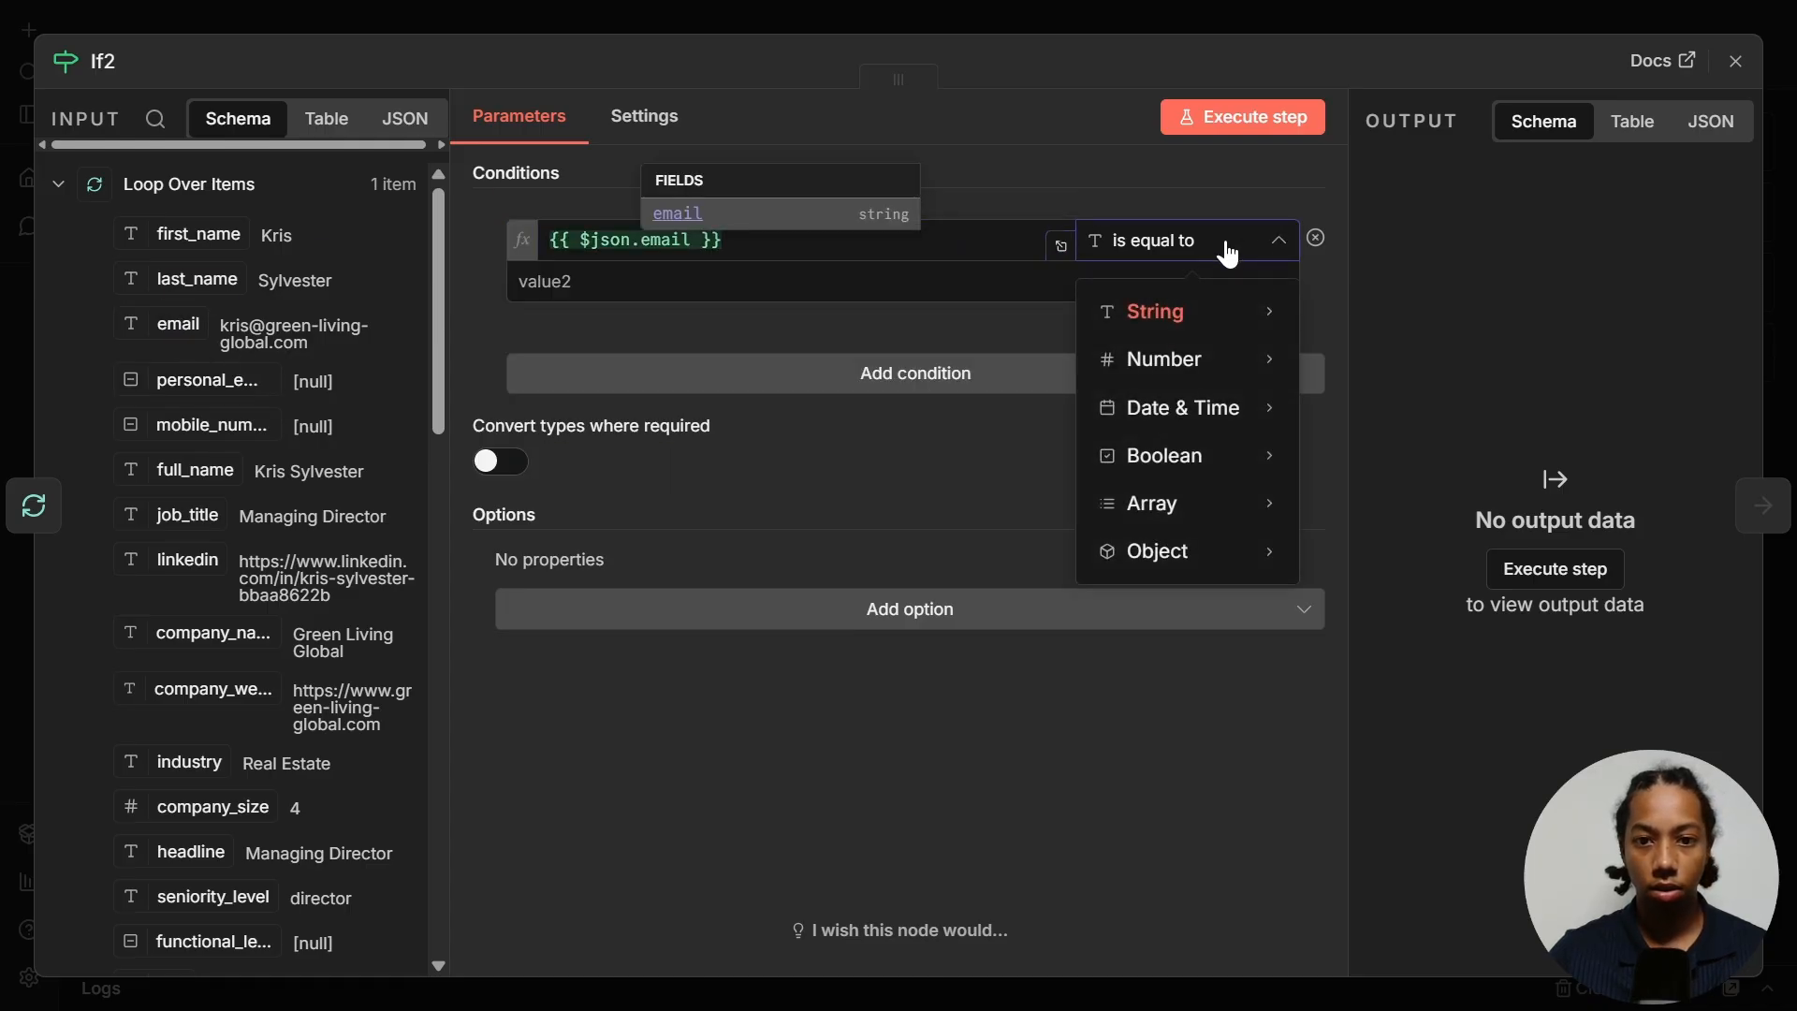
mouse_move(1209, 318)
left_click(1367, 321)
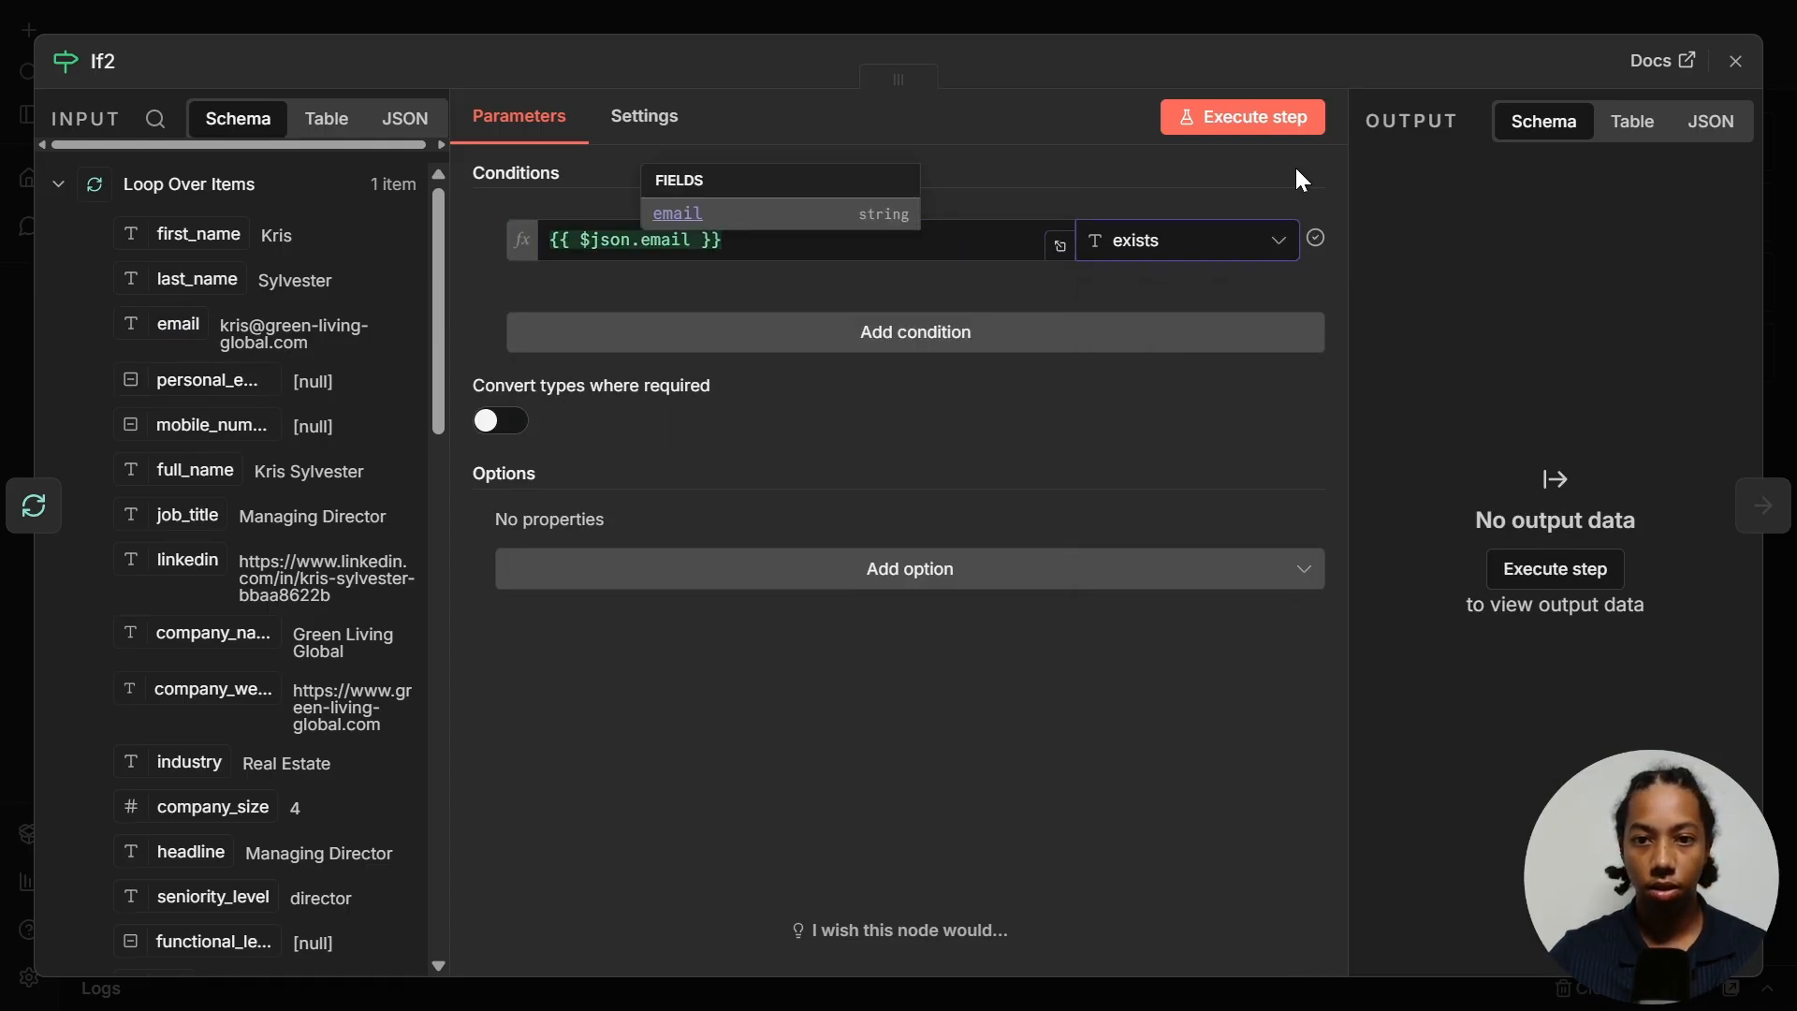
left_click(1226, 125)
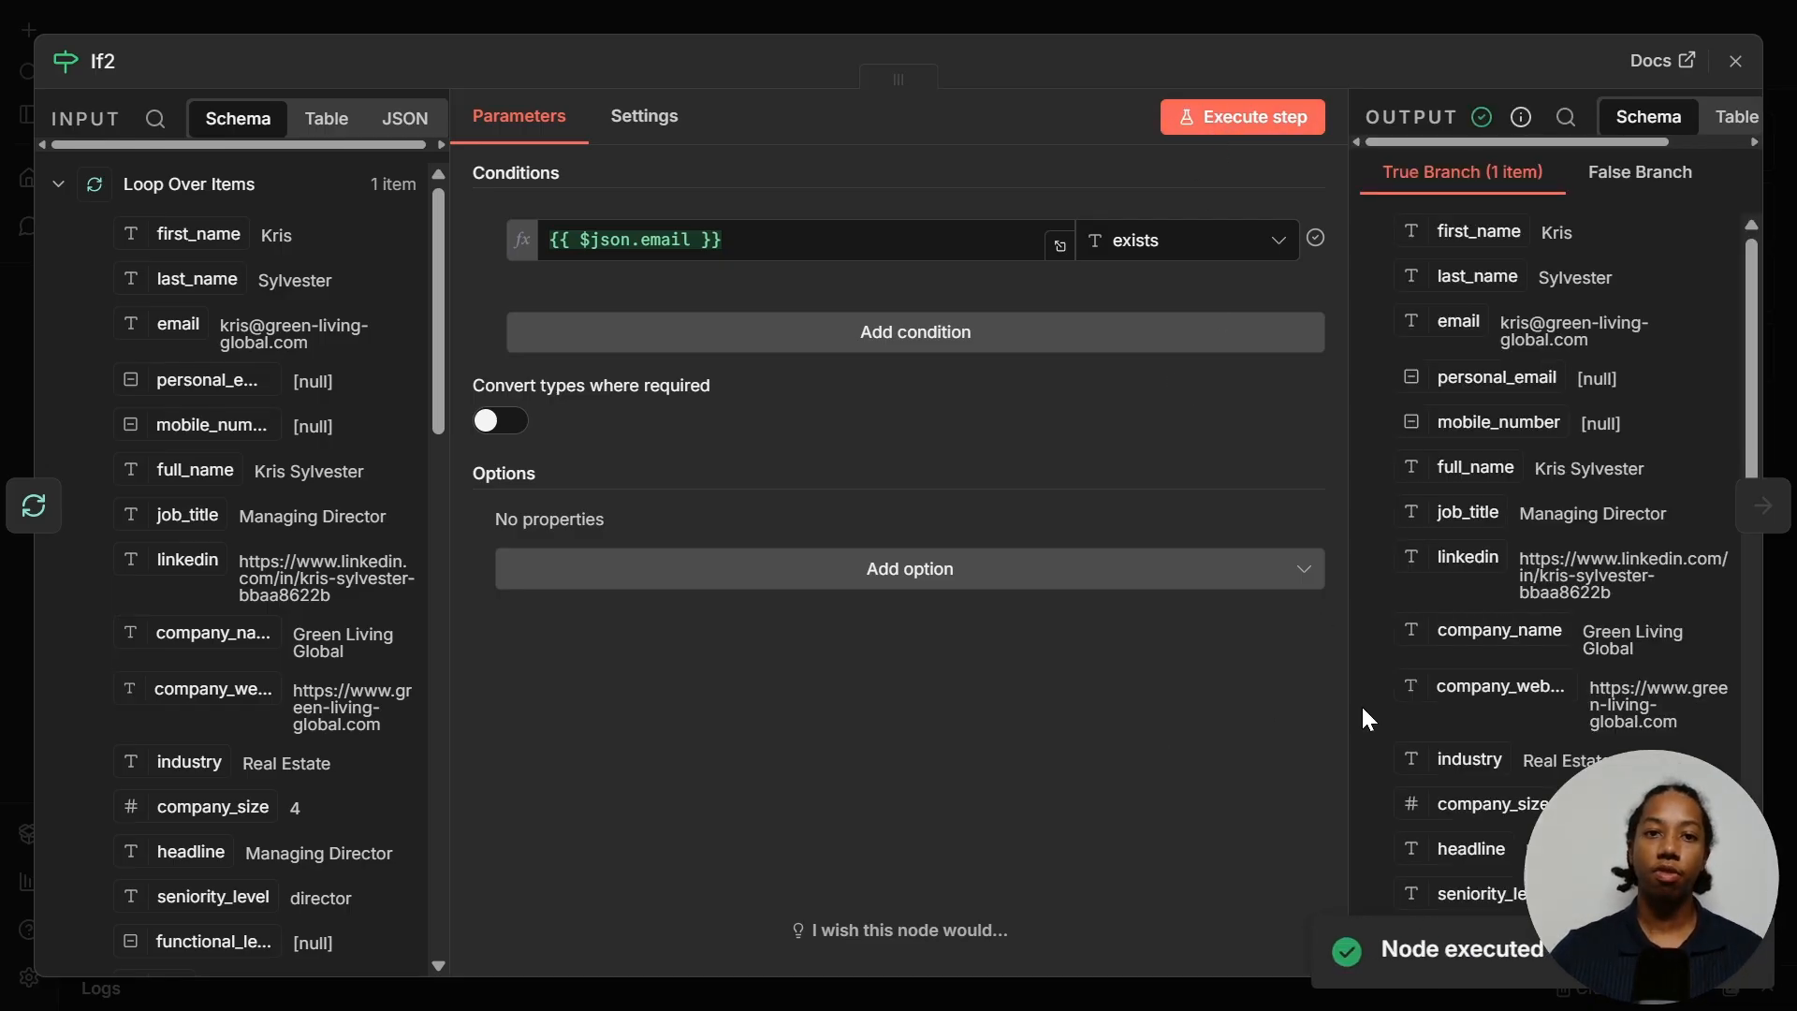
- Route the email check's false output back into Loop Over Items
key("Escape")
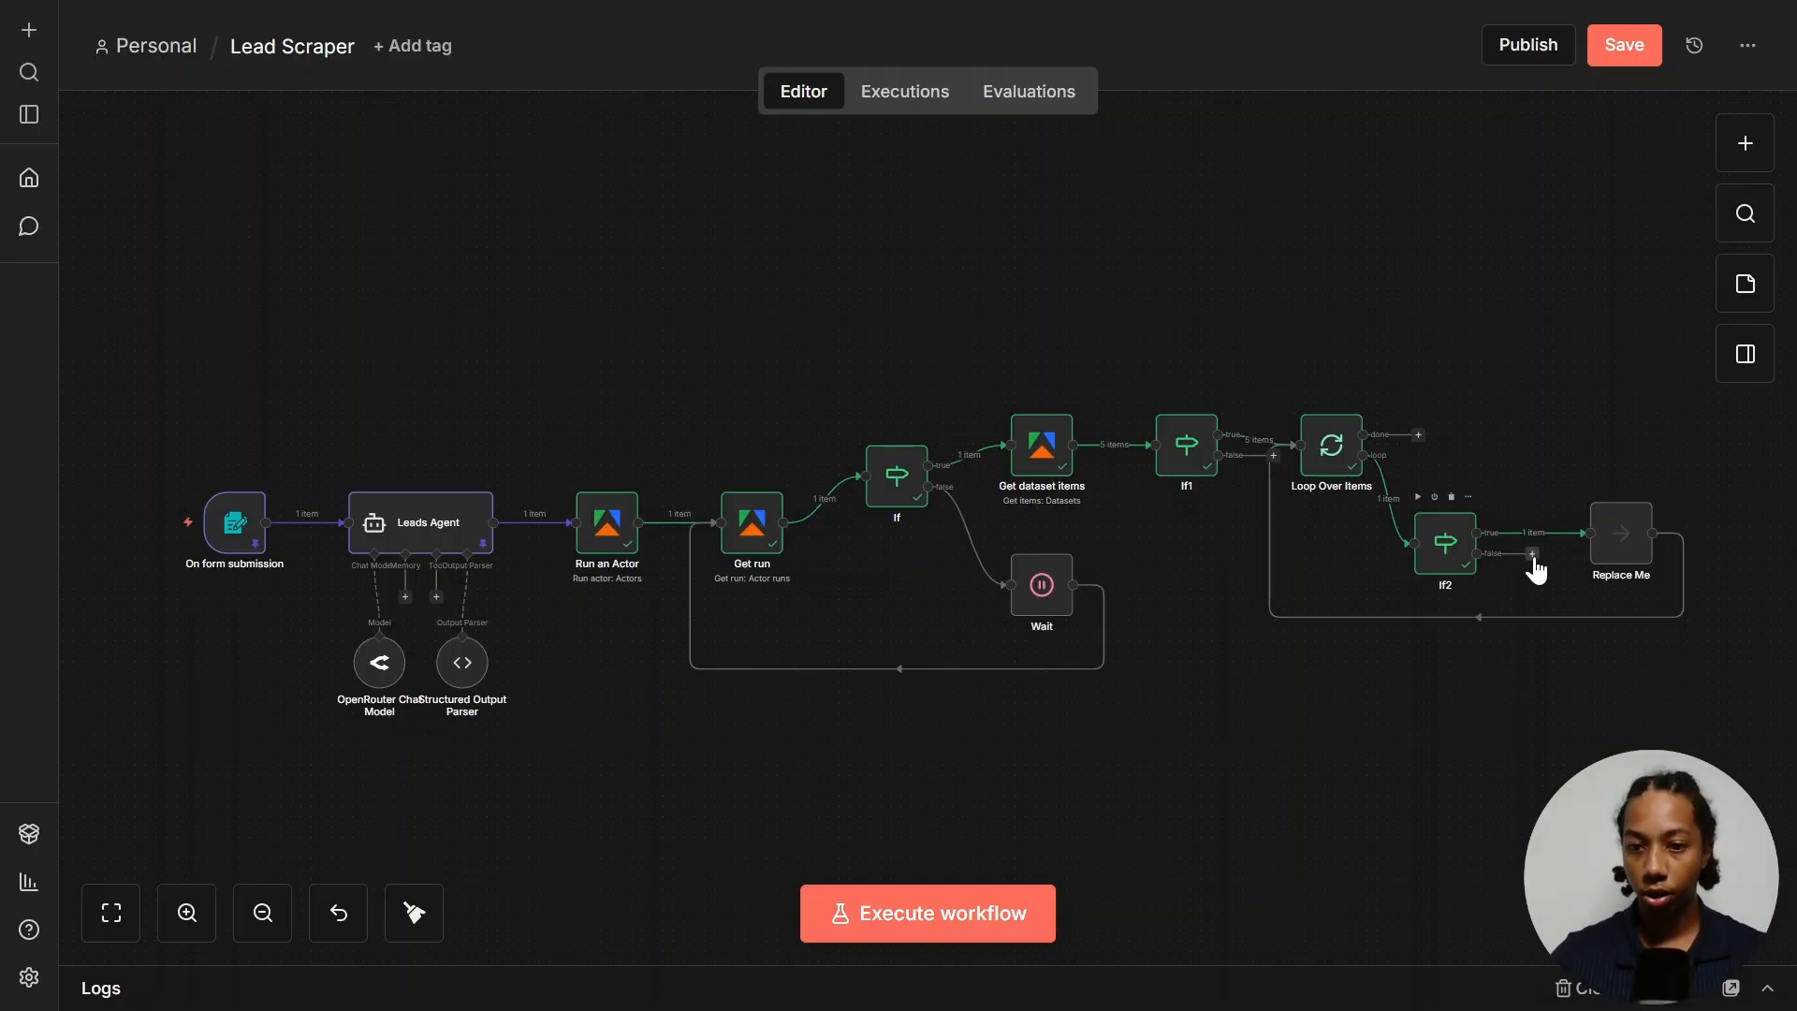
left_click_drag(1533, 556, 1355, 543)
left_click_drag(1327, 472, 1327, 473)
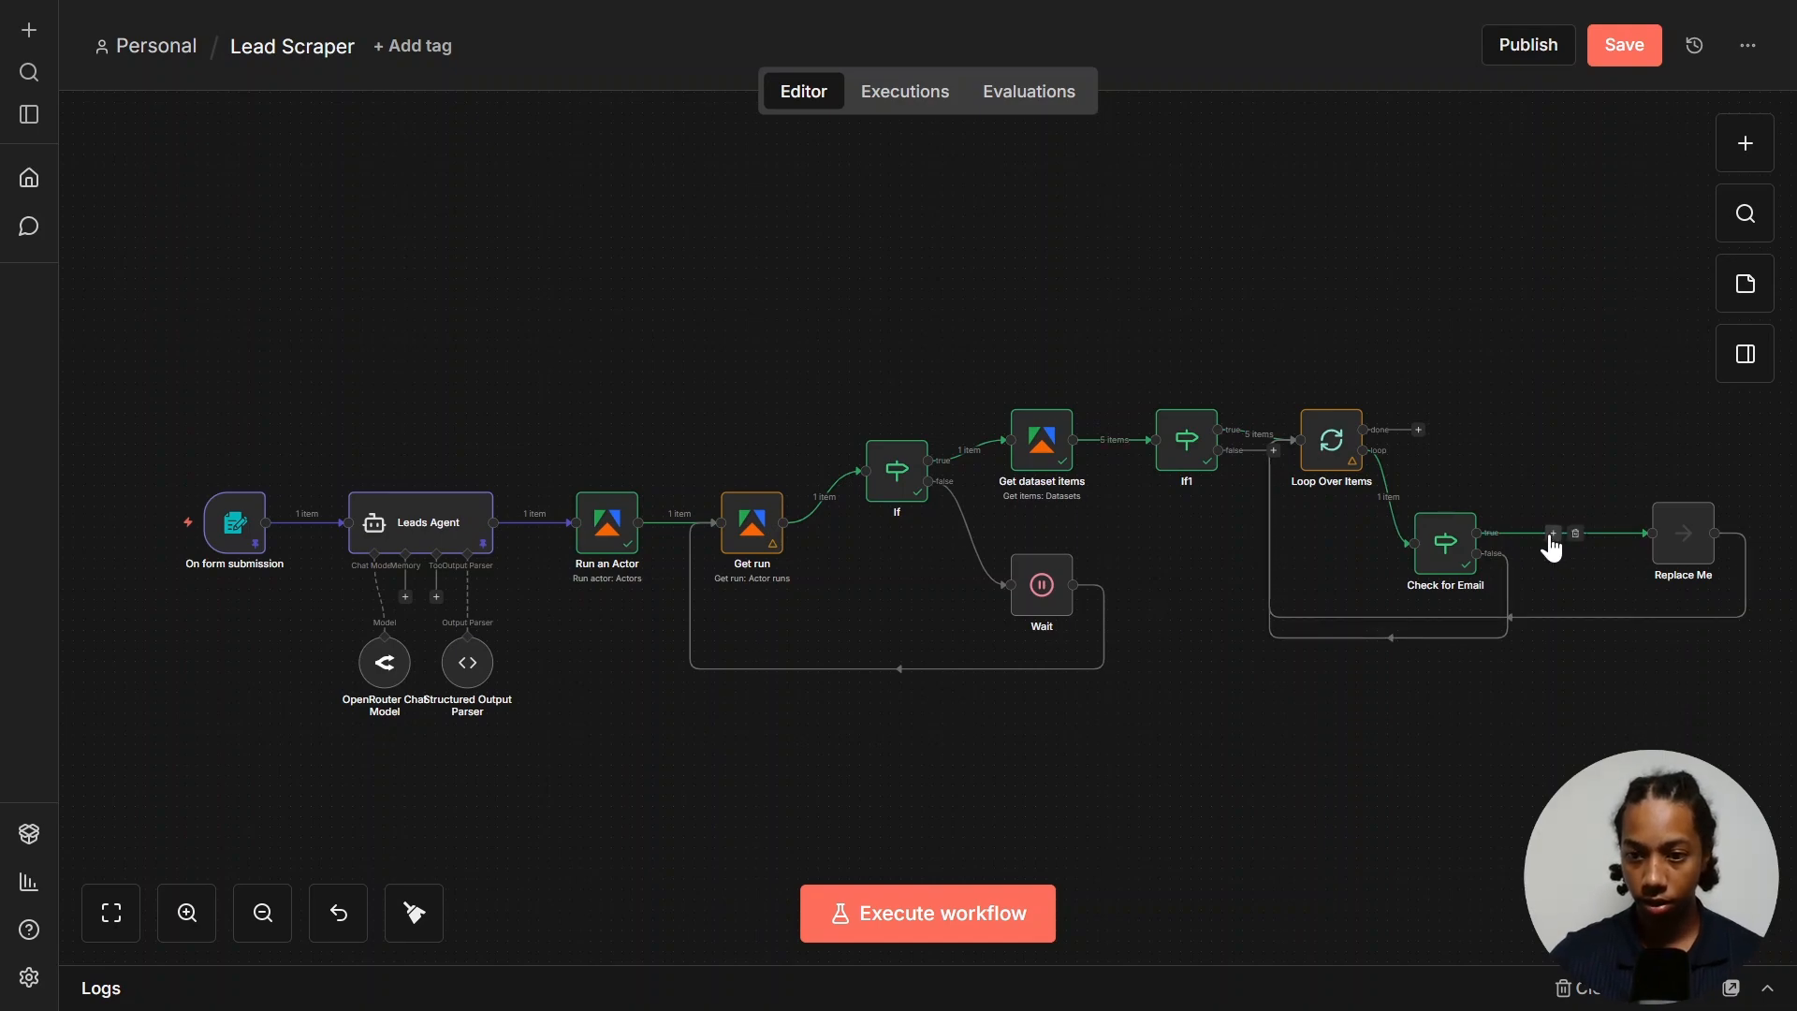
- Insert an If node between Check for Email and Replace Me
left_click(1553, 533)
type("if")
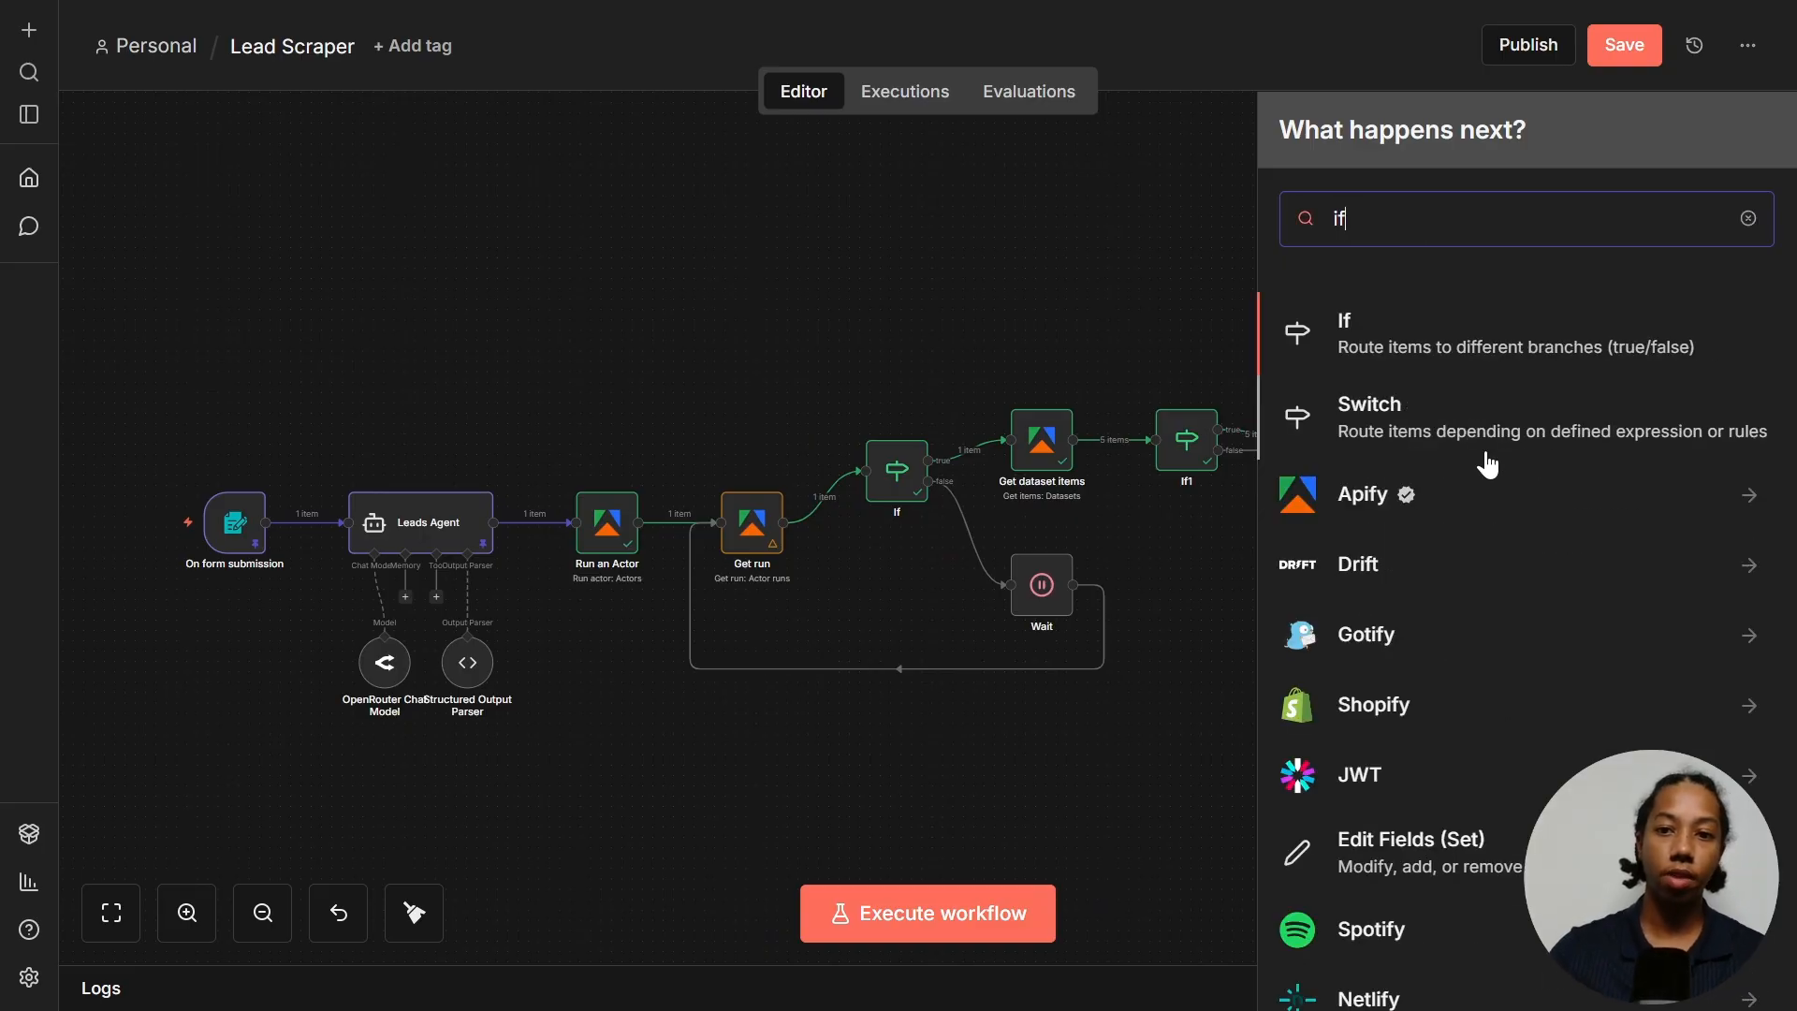
left_click(1468, 344)
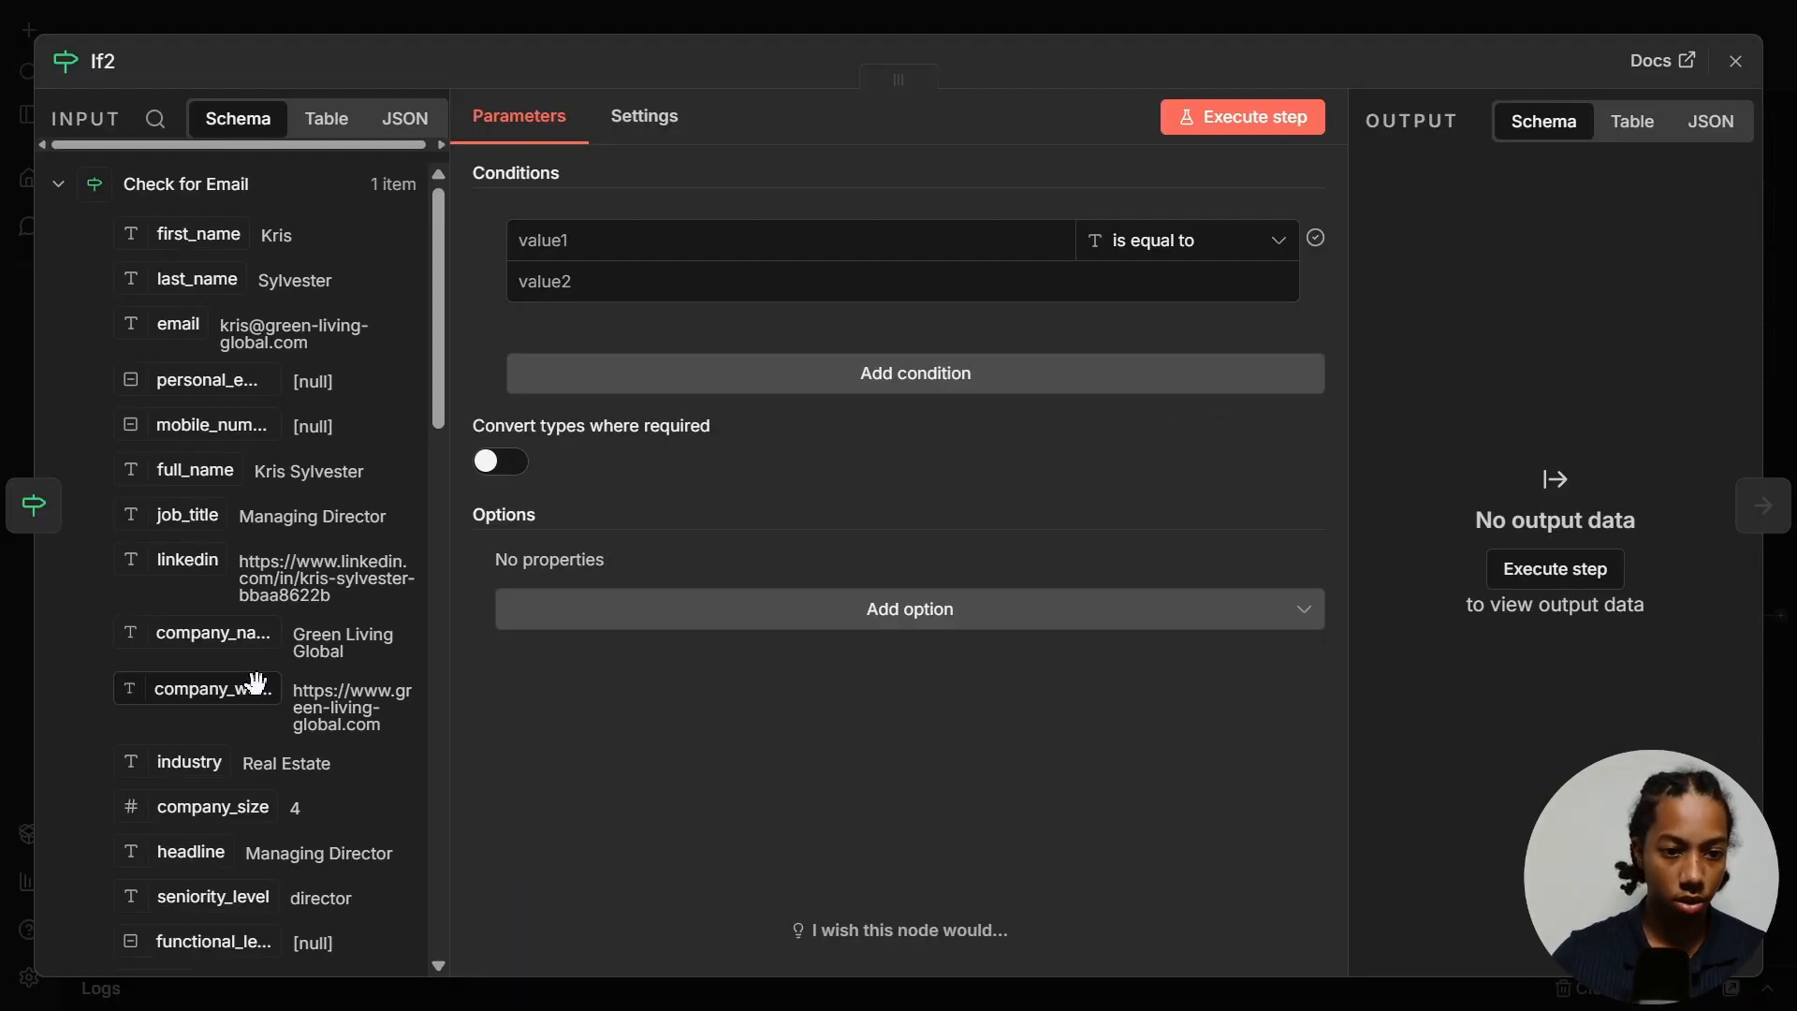
- Make the If node test that company_website exists, run it, and route its false output to the loop
left_click_drag(232, 692, 686, 245)
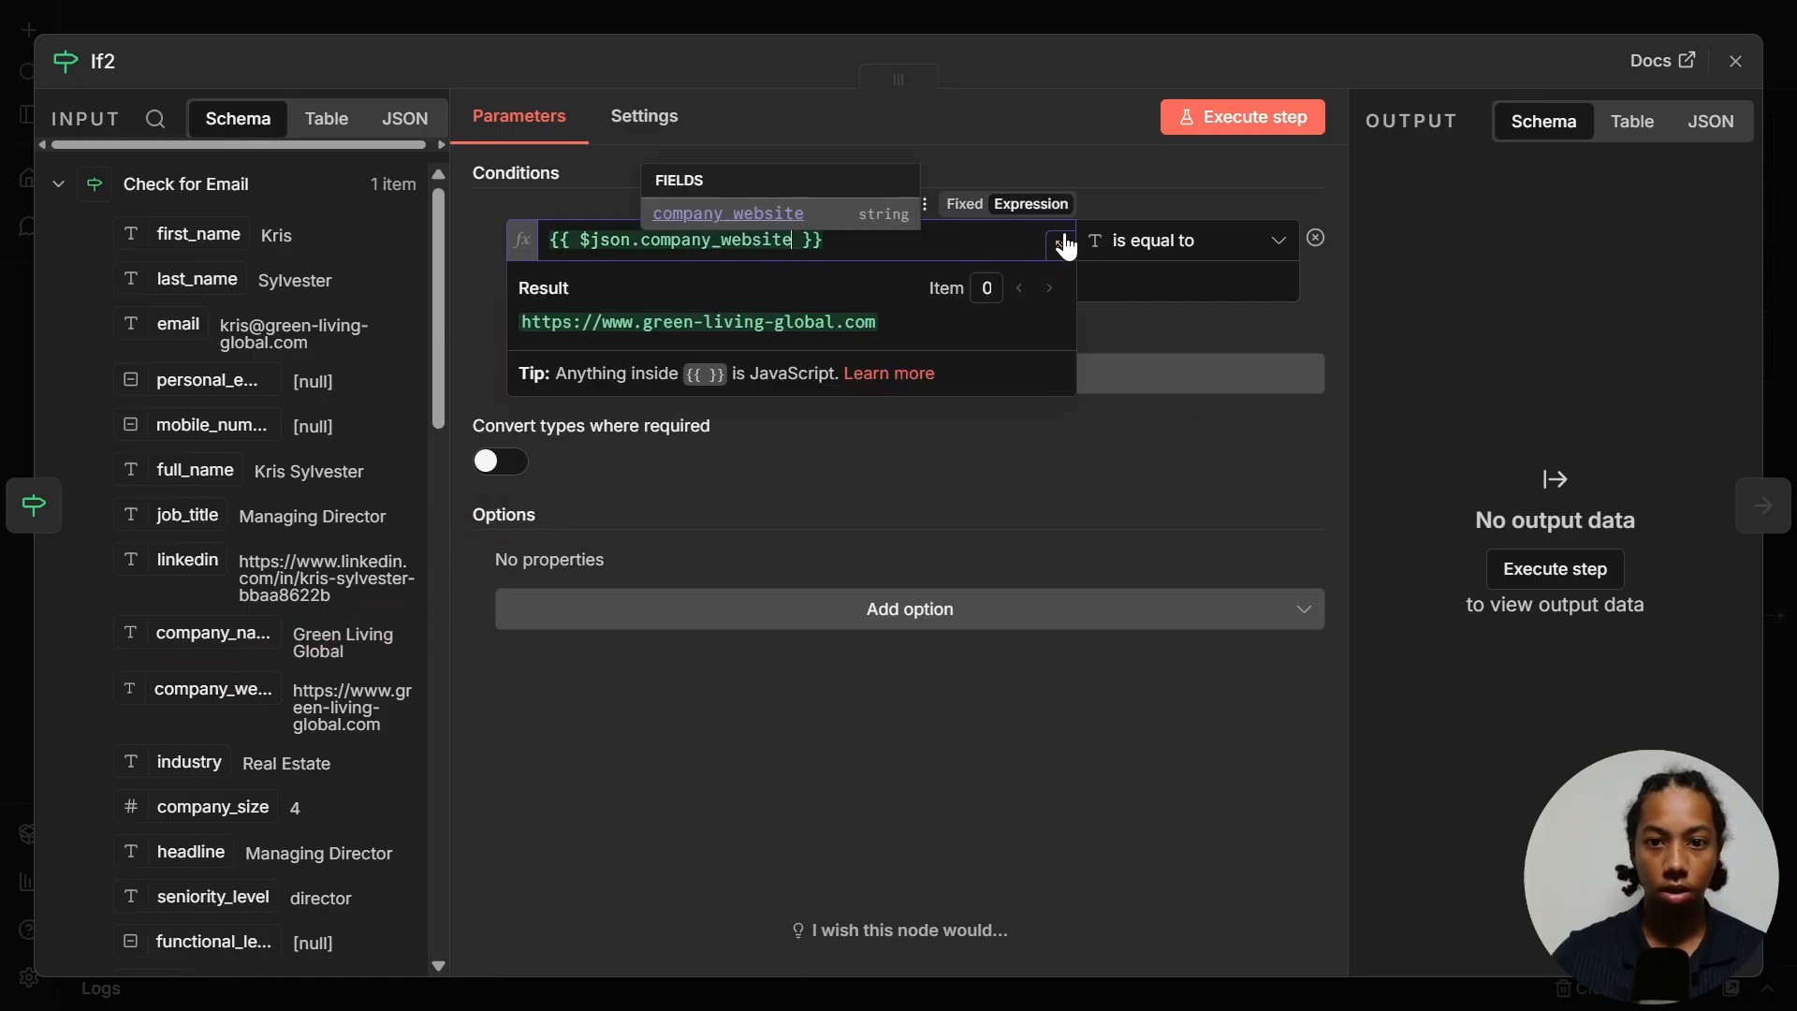
left_click(1151, 230)
mouse_move(1217, 311)
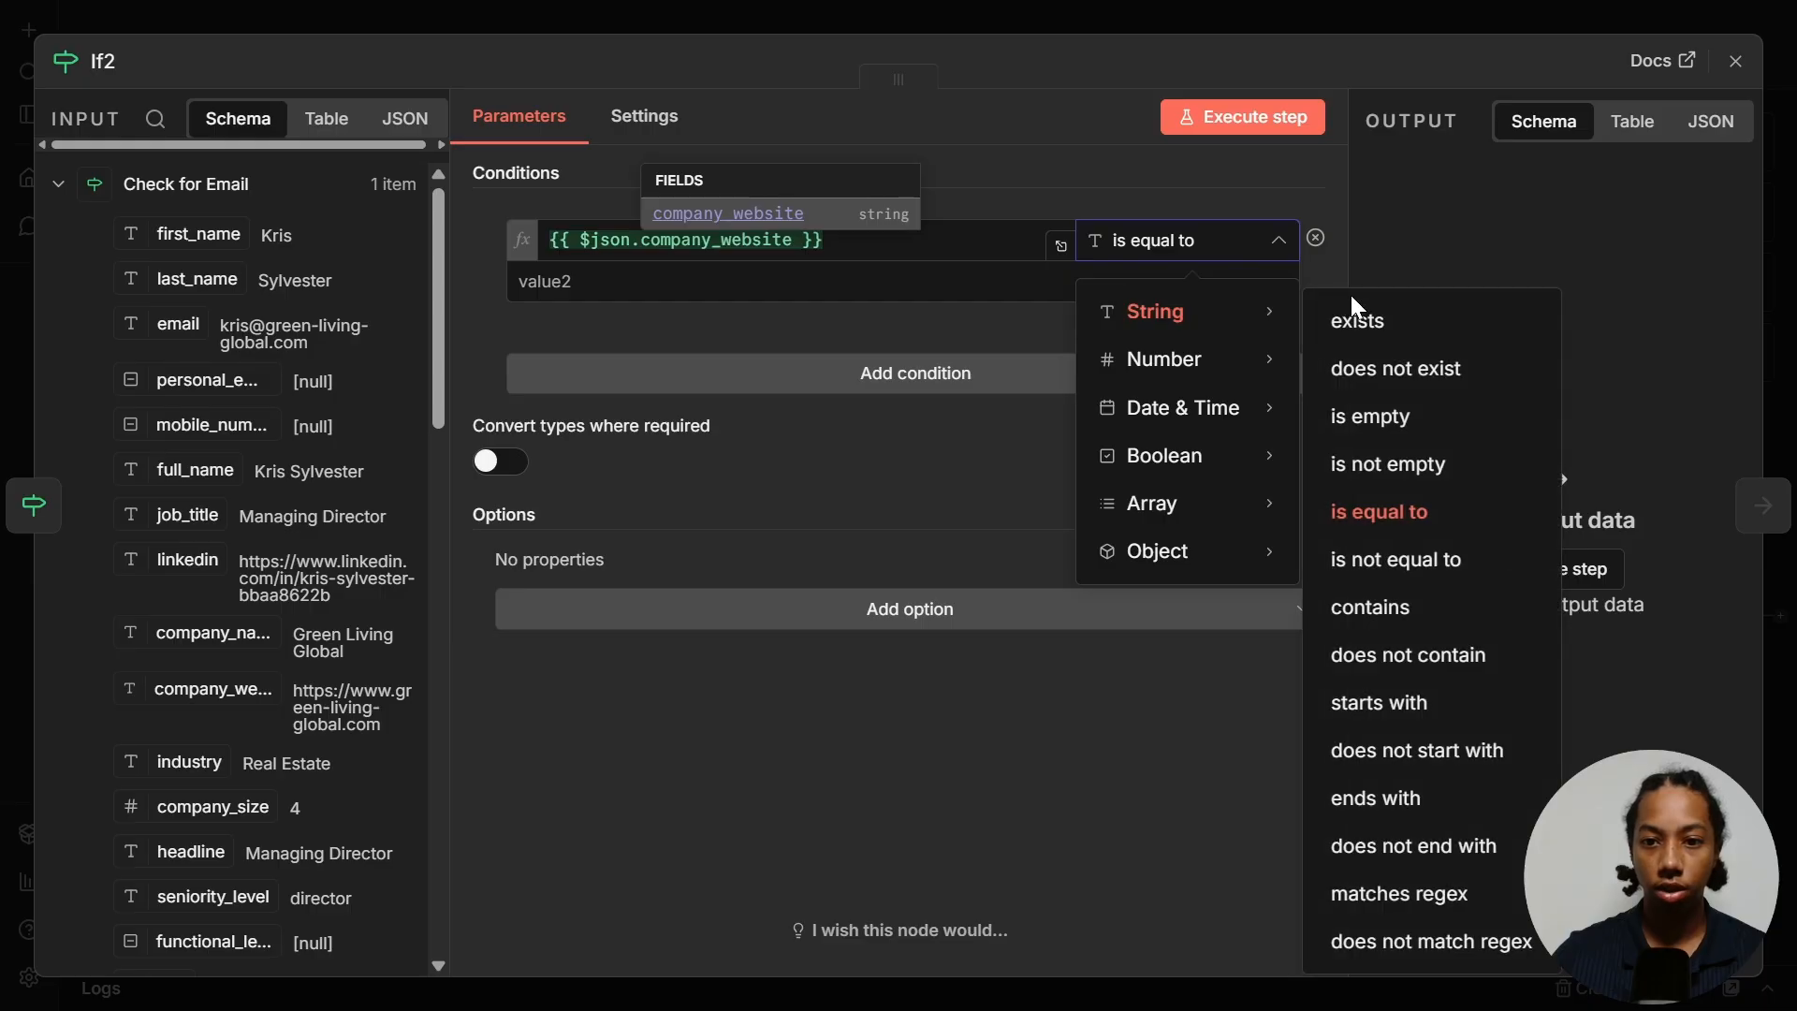
left_click(1387, 323)
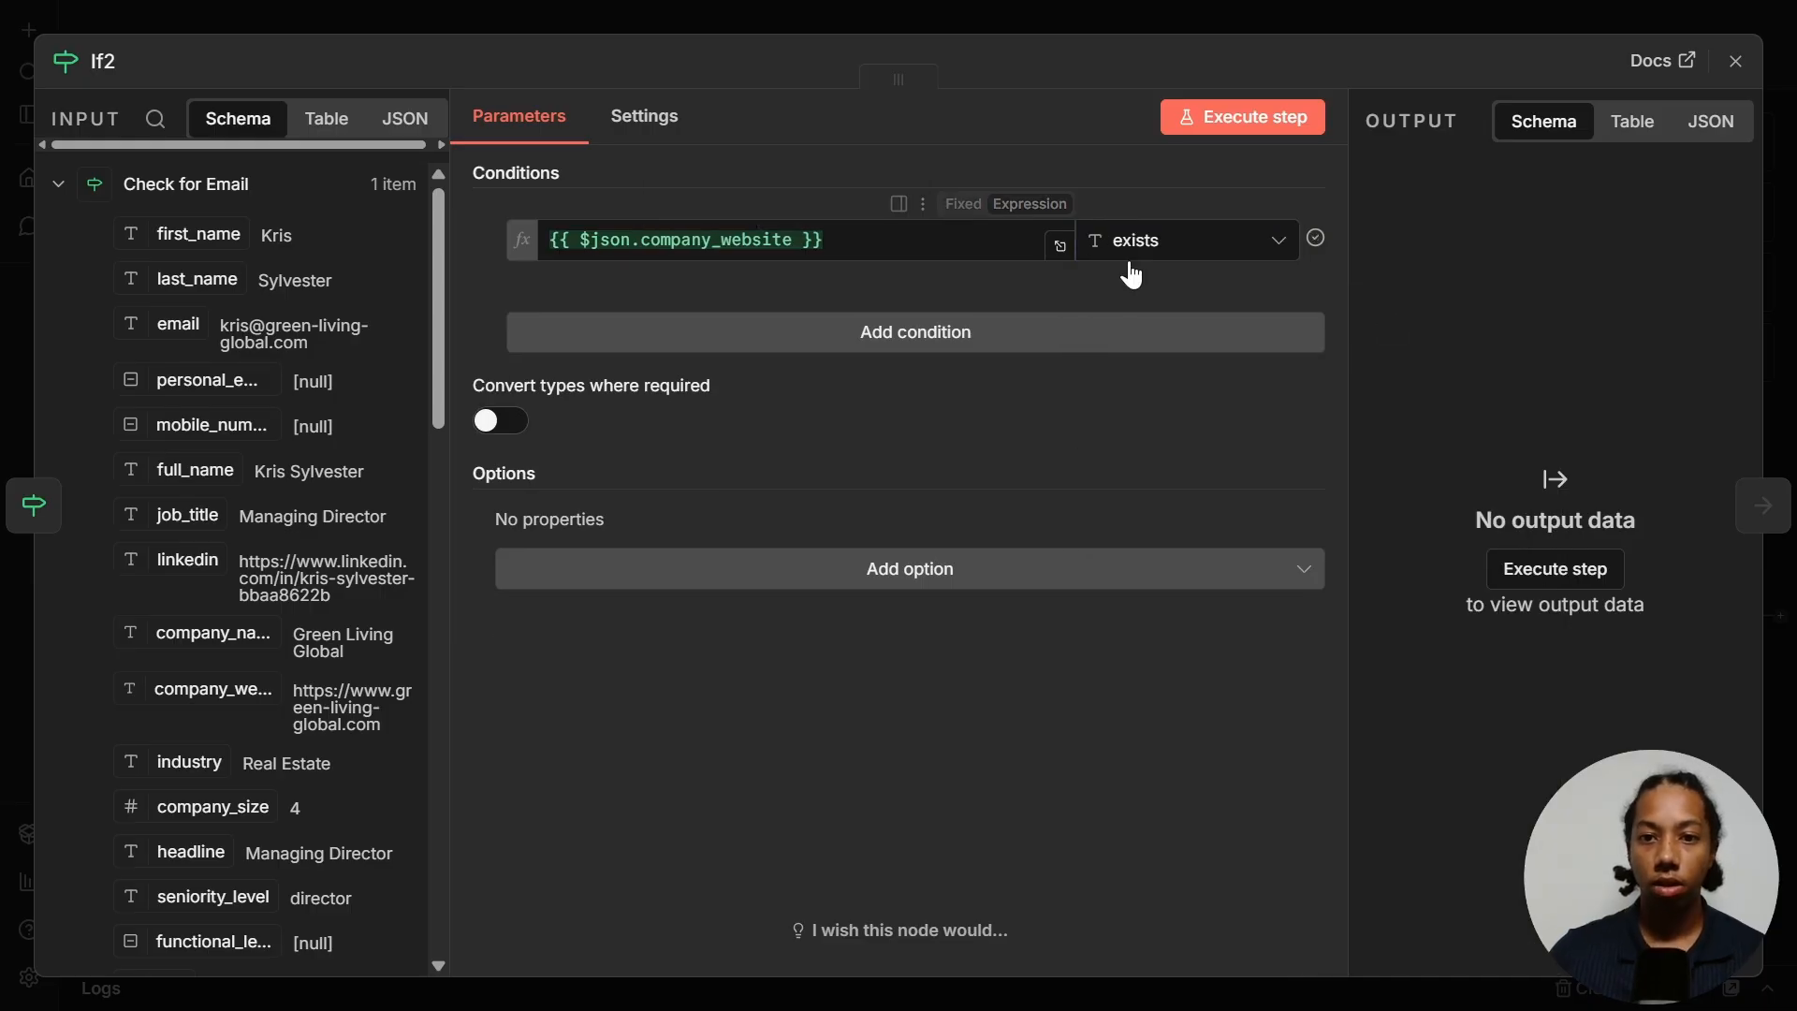
left_click(1238, 131)
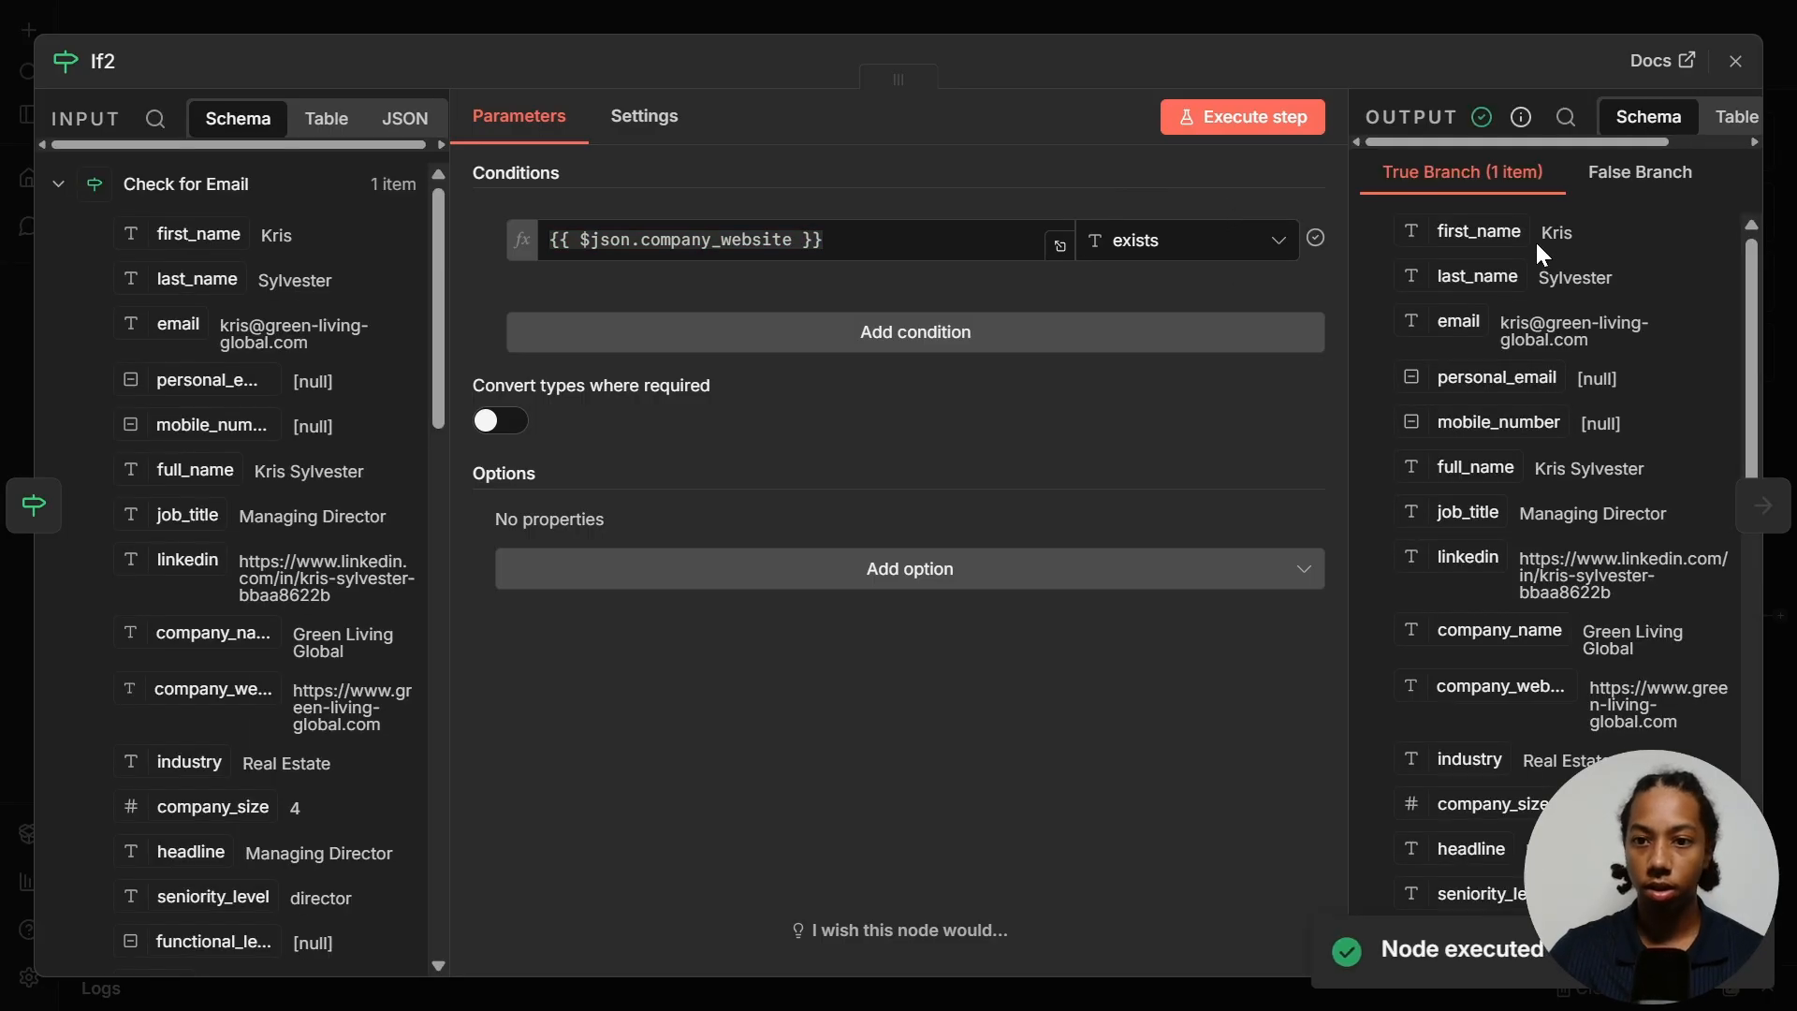
key("Escape")
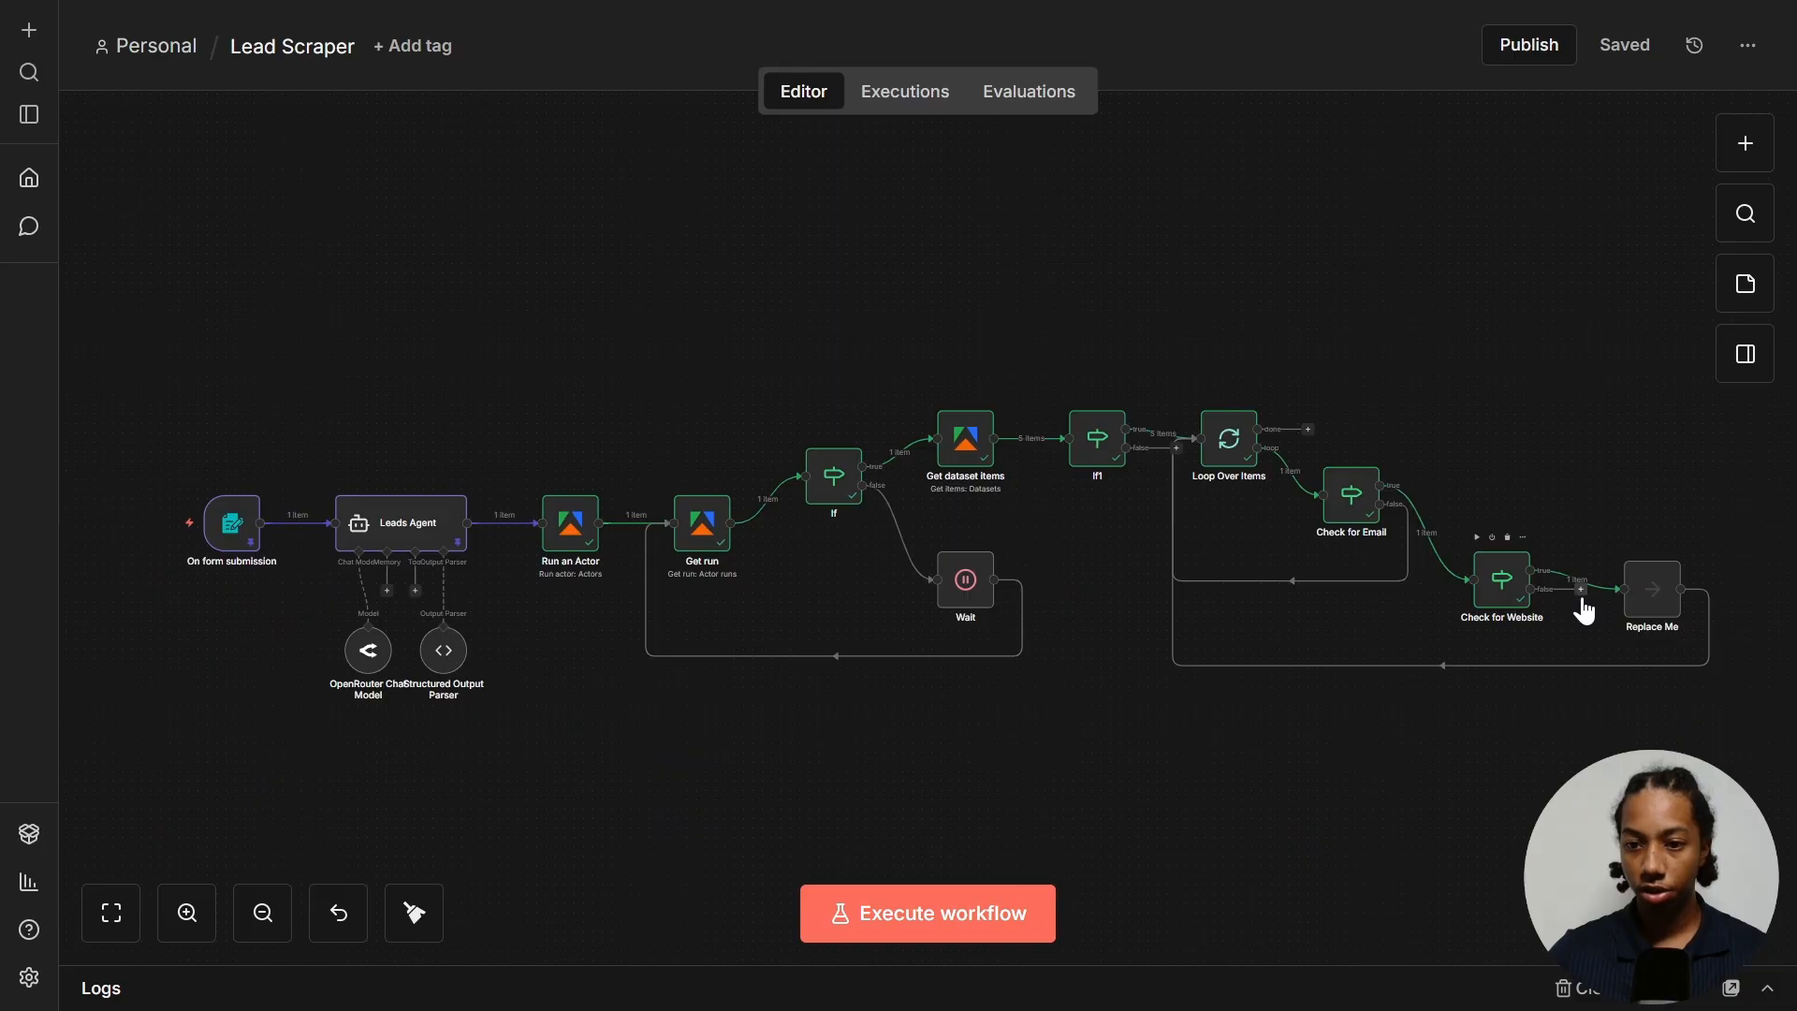
left_click_drag(1580, 591, 1204, 436)
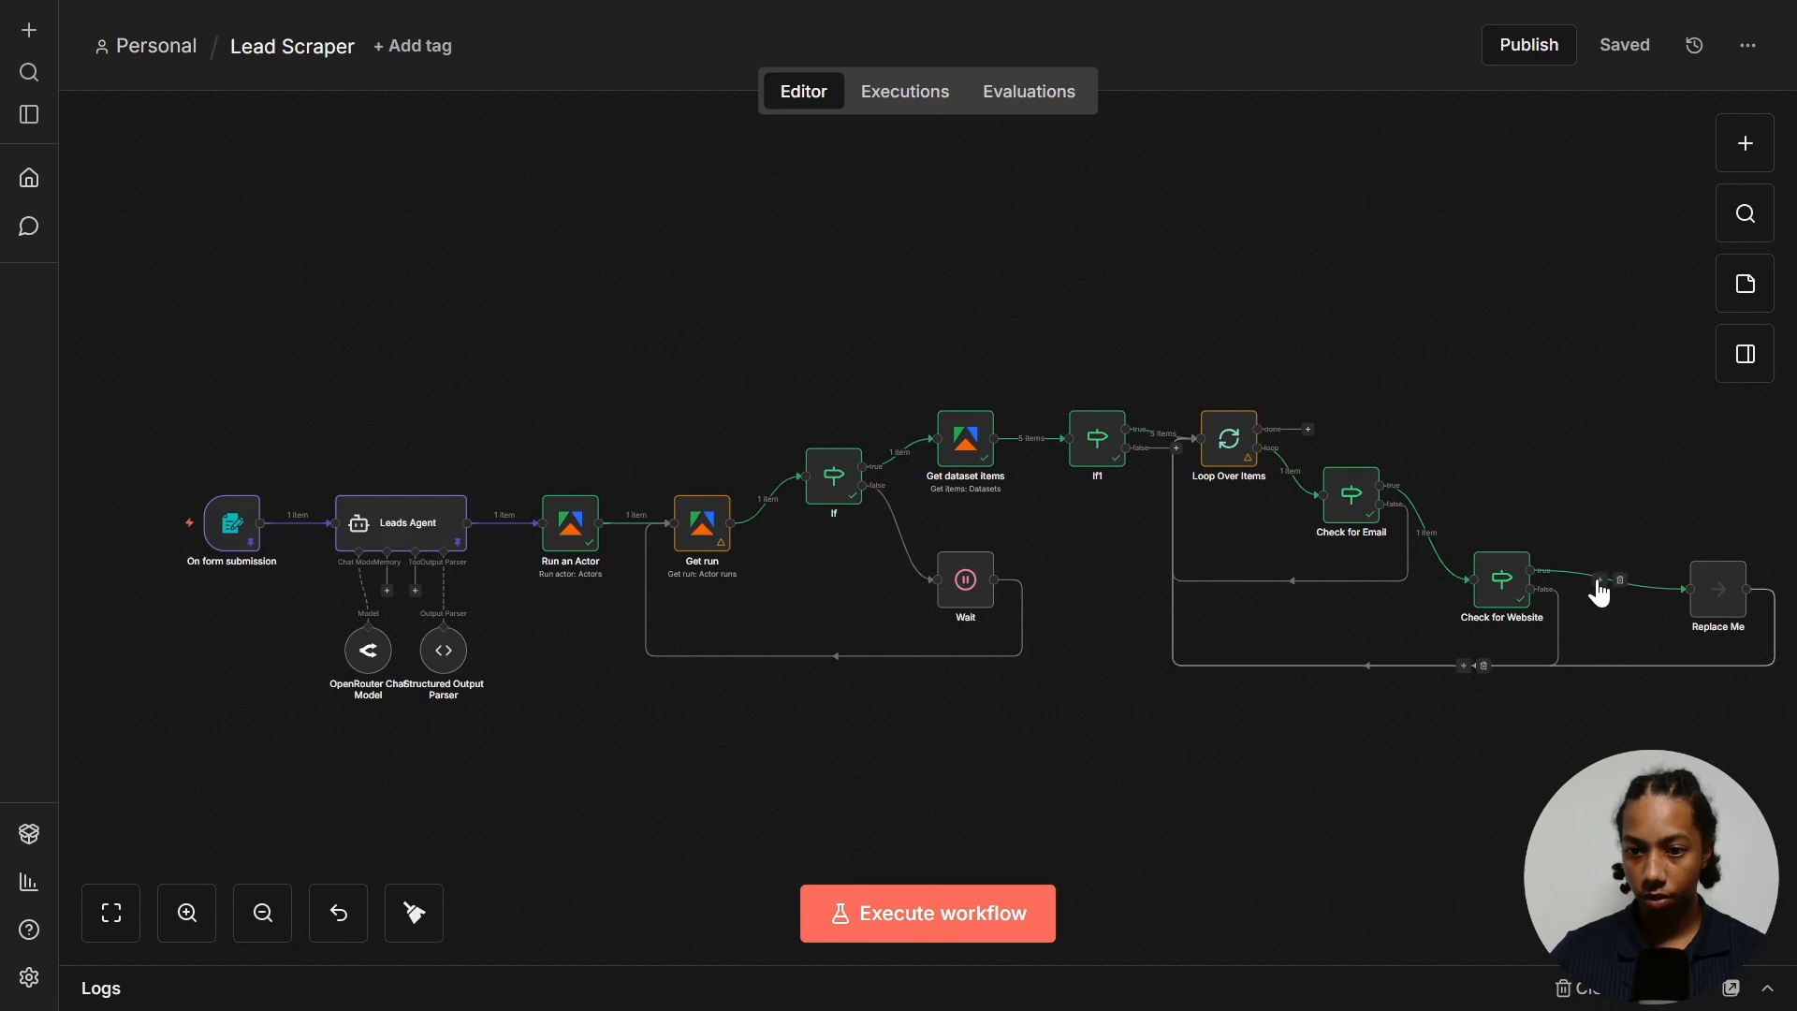
- Add an HTTP Request with URL {{ $json.company_website }} and run it to fetch the site's HTML
left_click(1601, 581)
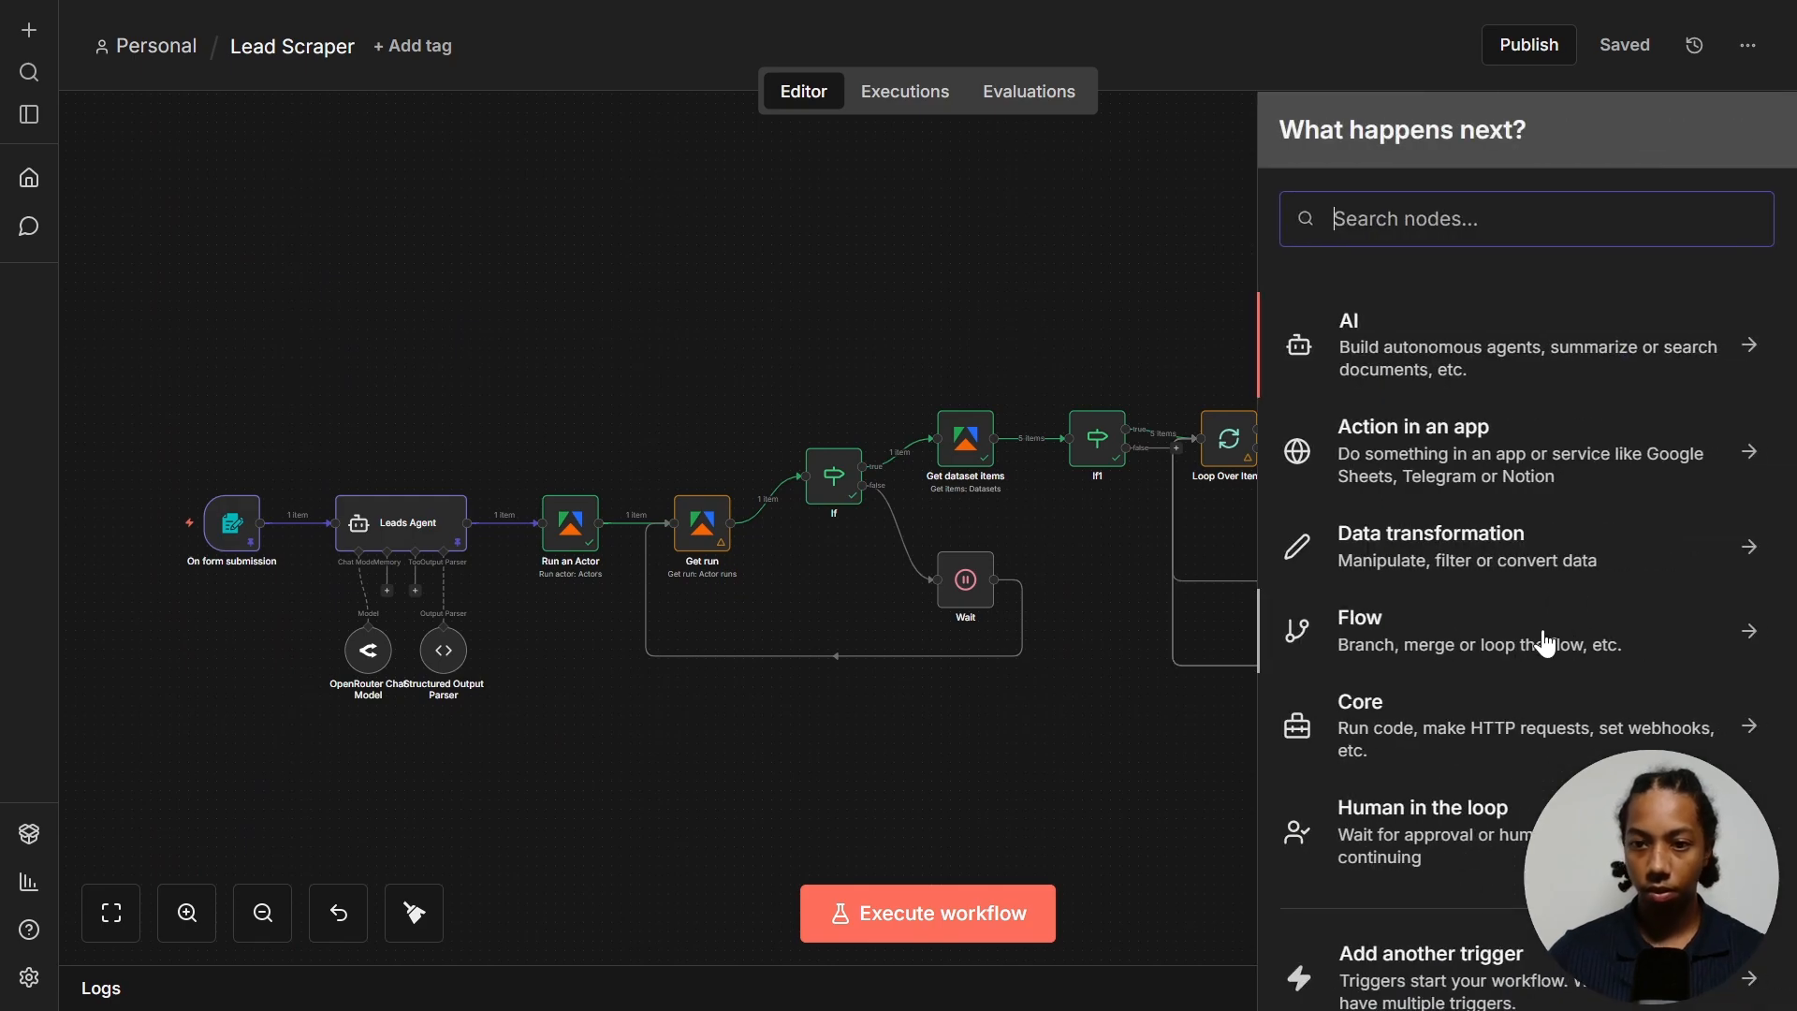
type("http")
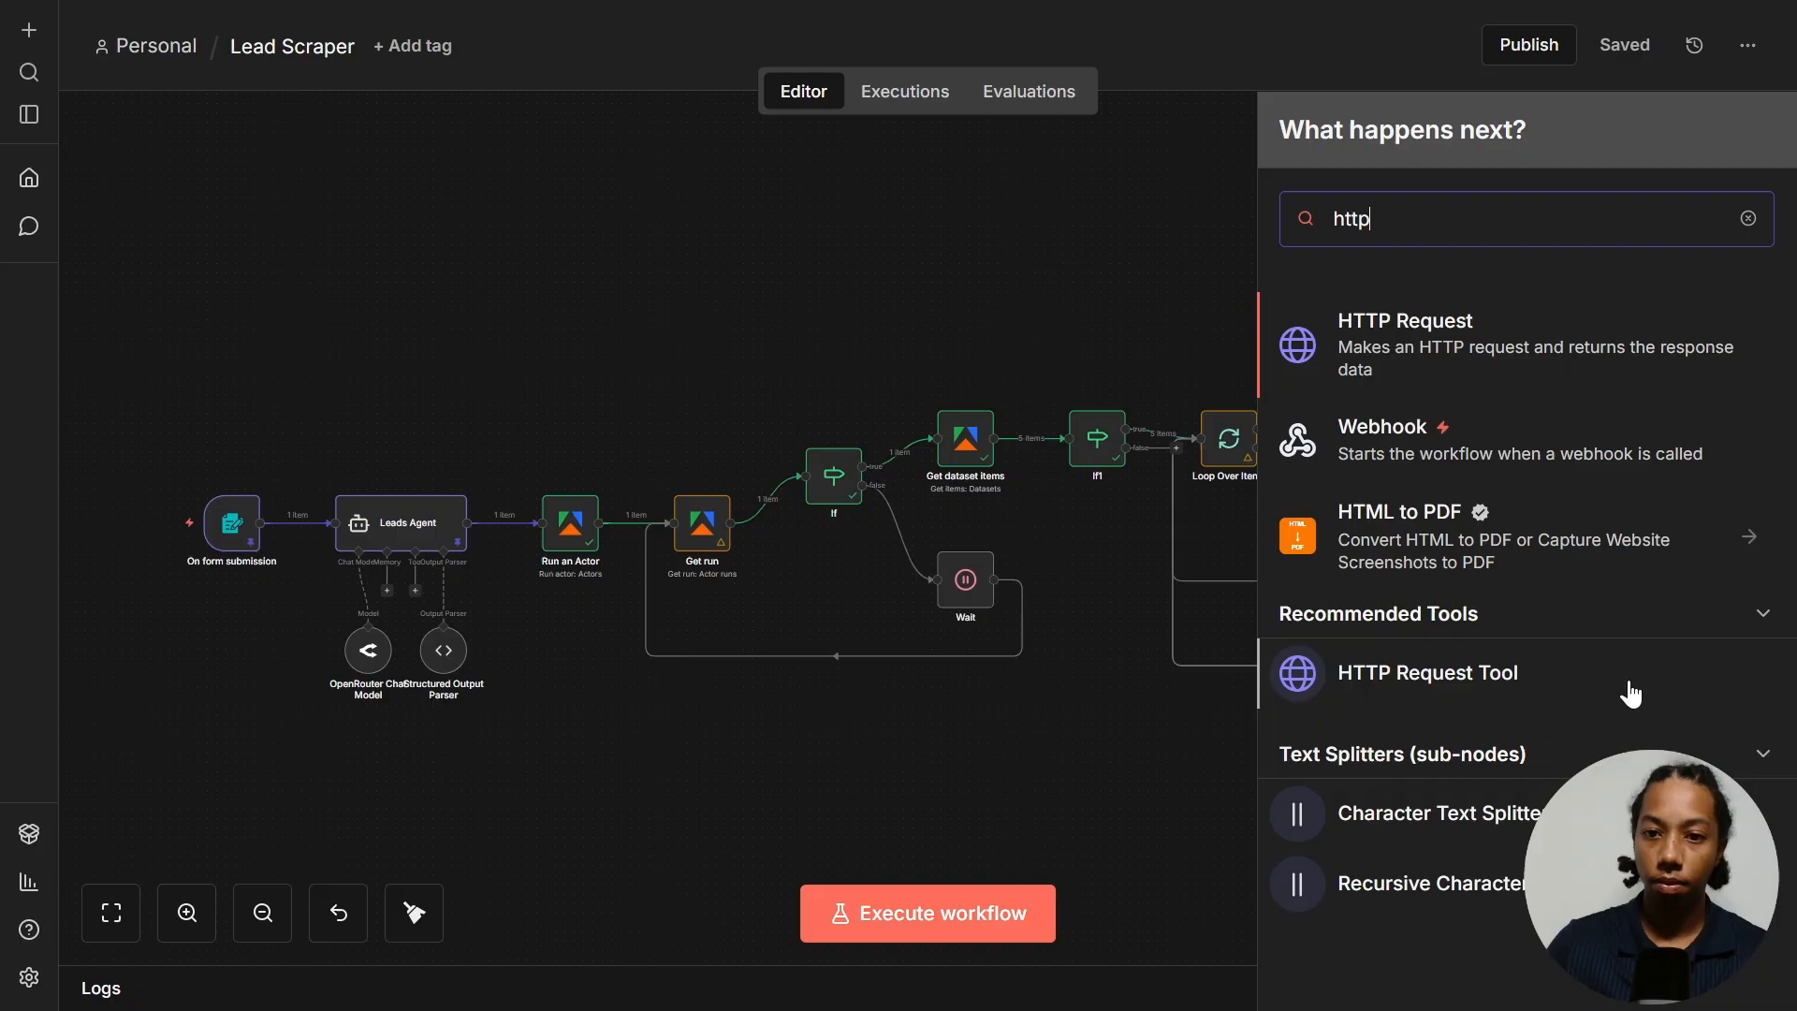
left_click(1479, 377)
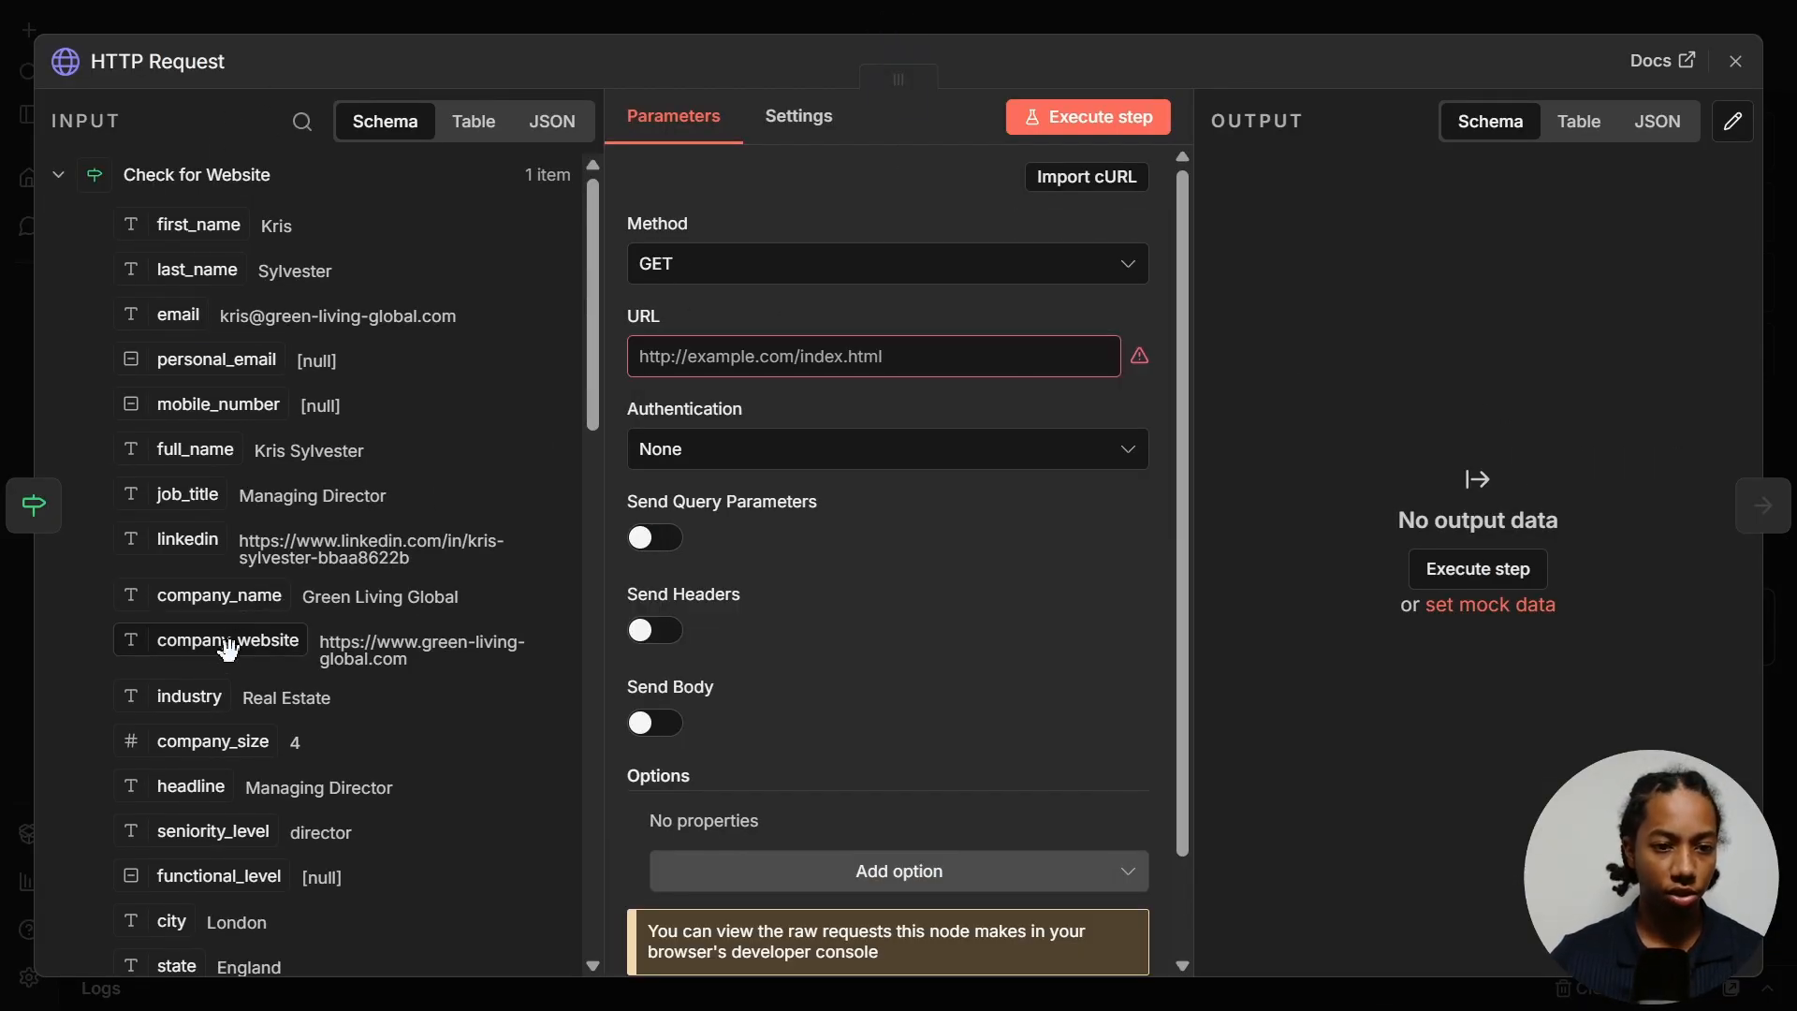
left_click_drag(220, 651, 842, 360)
left_click(724, 301)
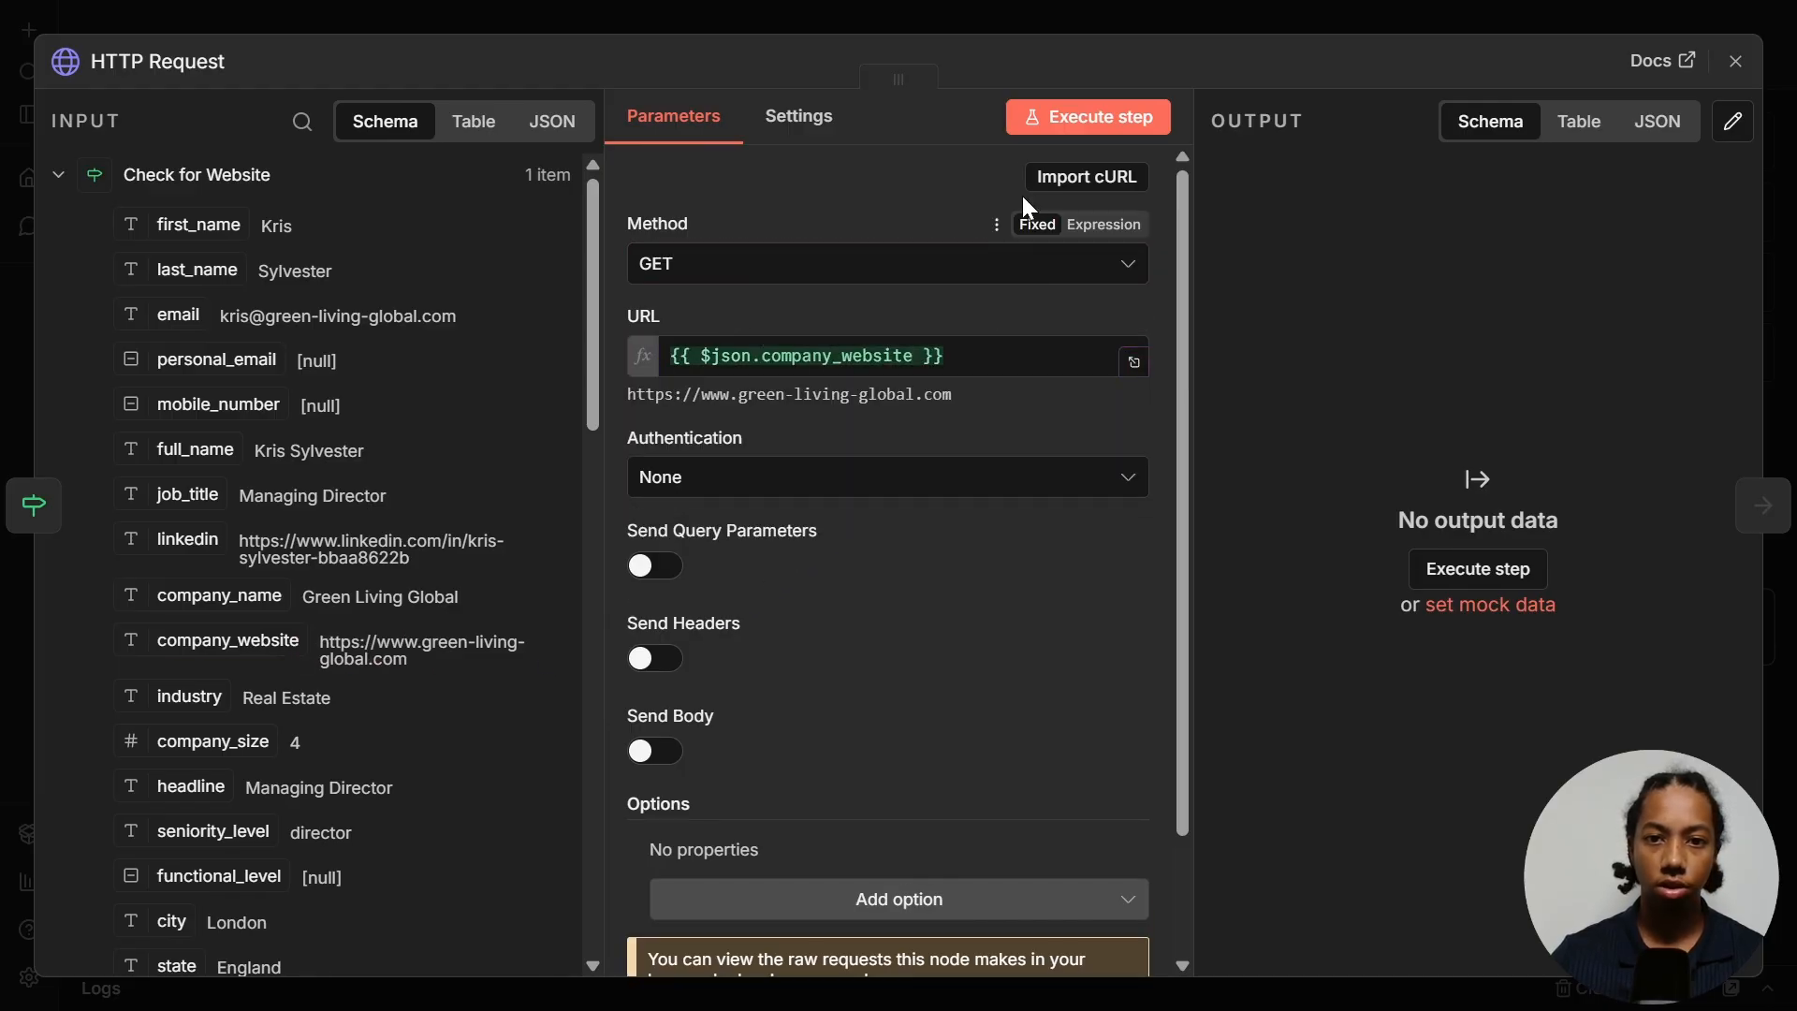
left_click(1075, 120)
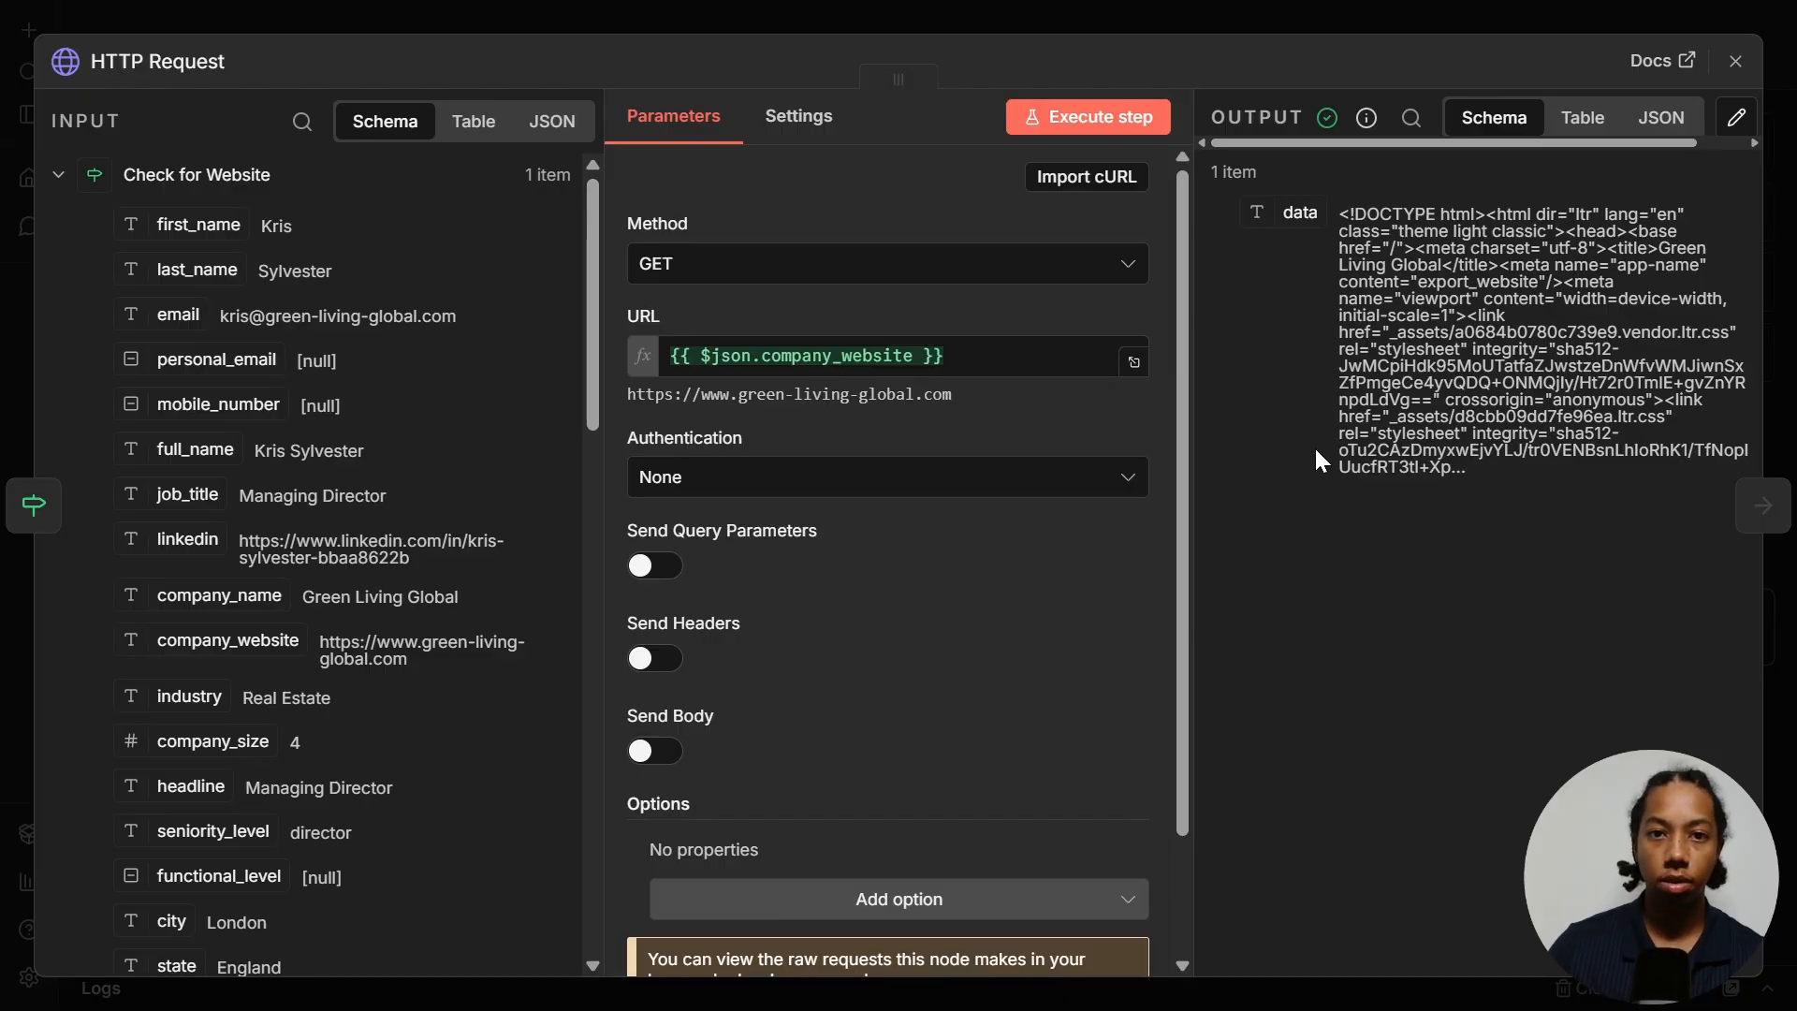
key("Escape")
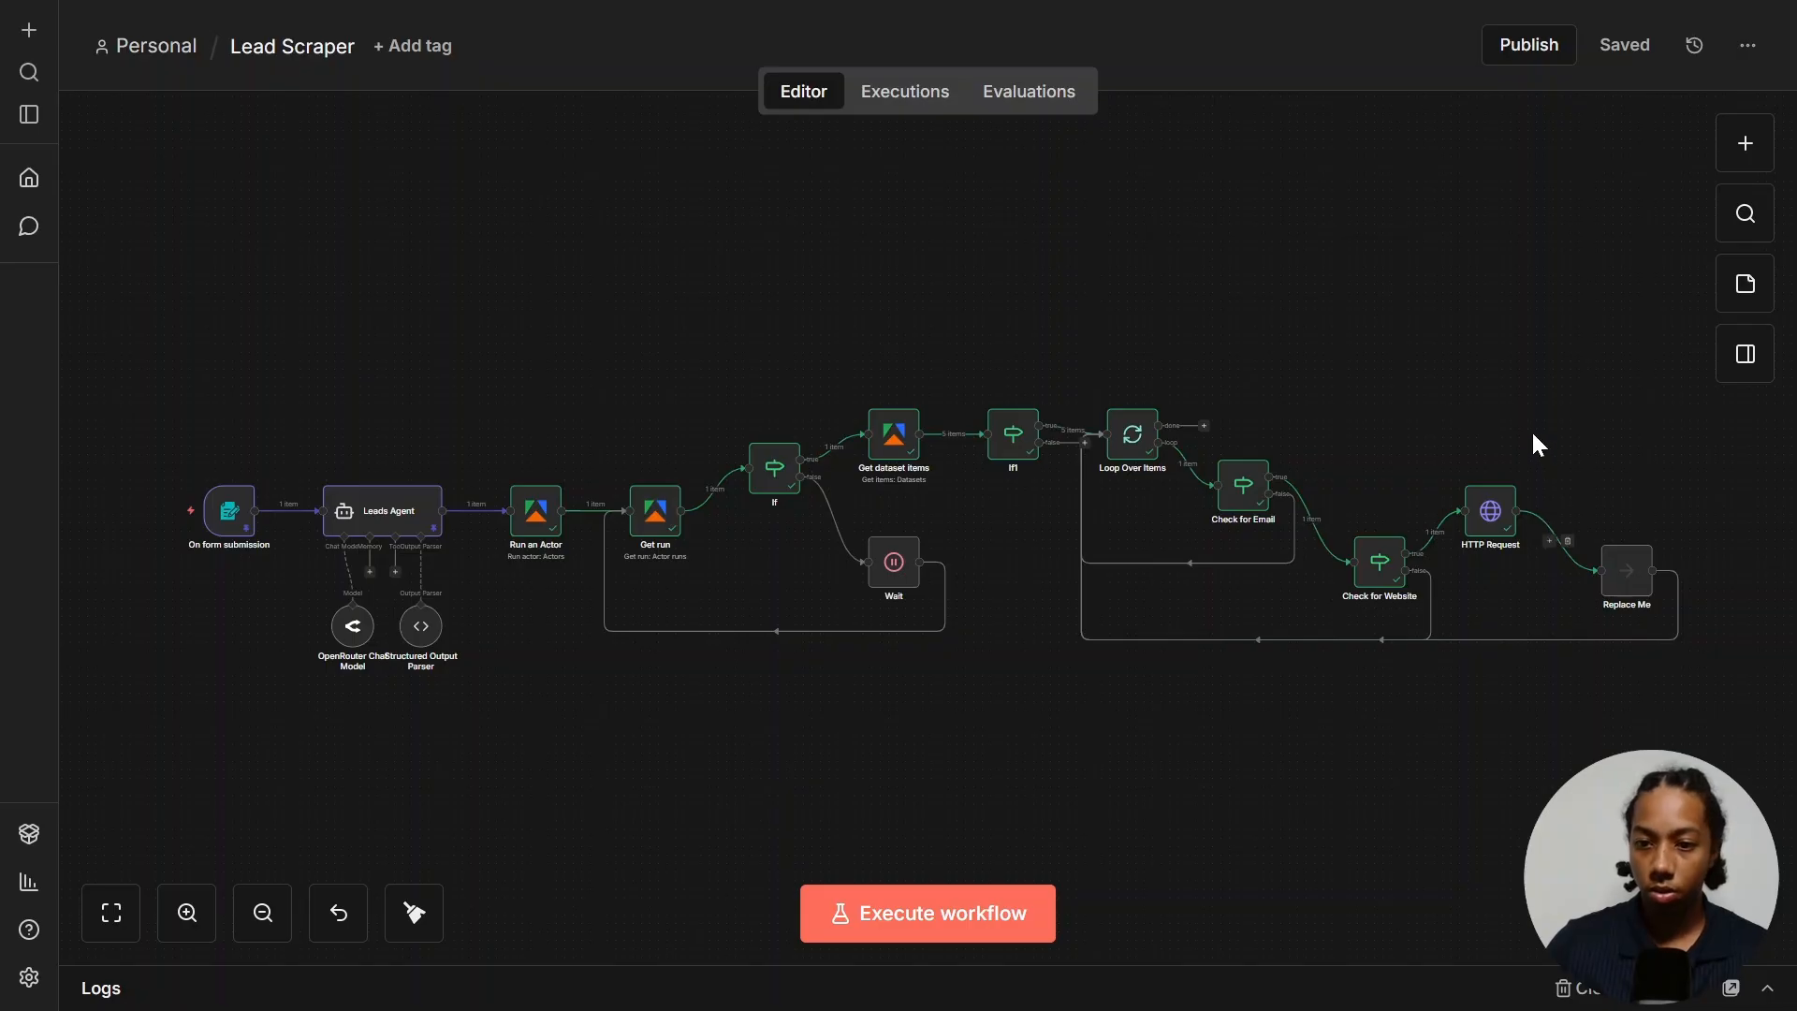
- Add a Code in JavaScript step with the pasted HTML-stripping script and run it for plain text
left_click(1549, 542)
type("code")
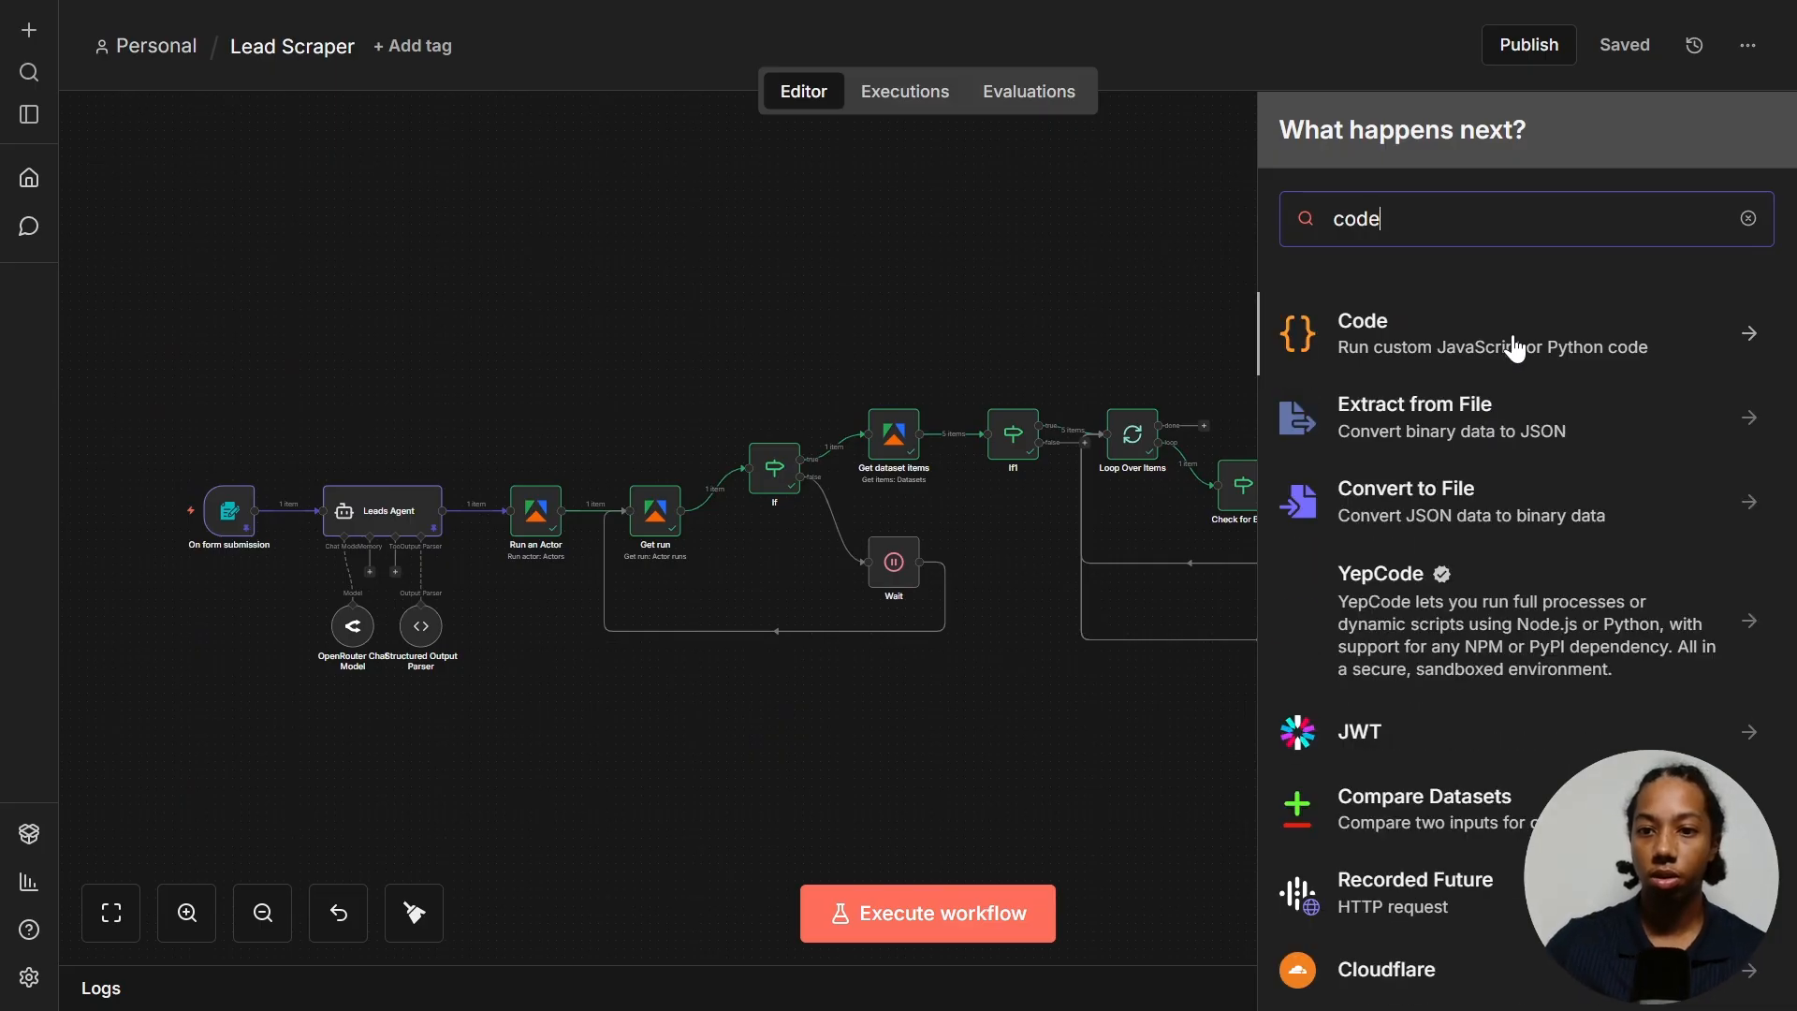
left_click(1404, 338)
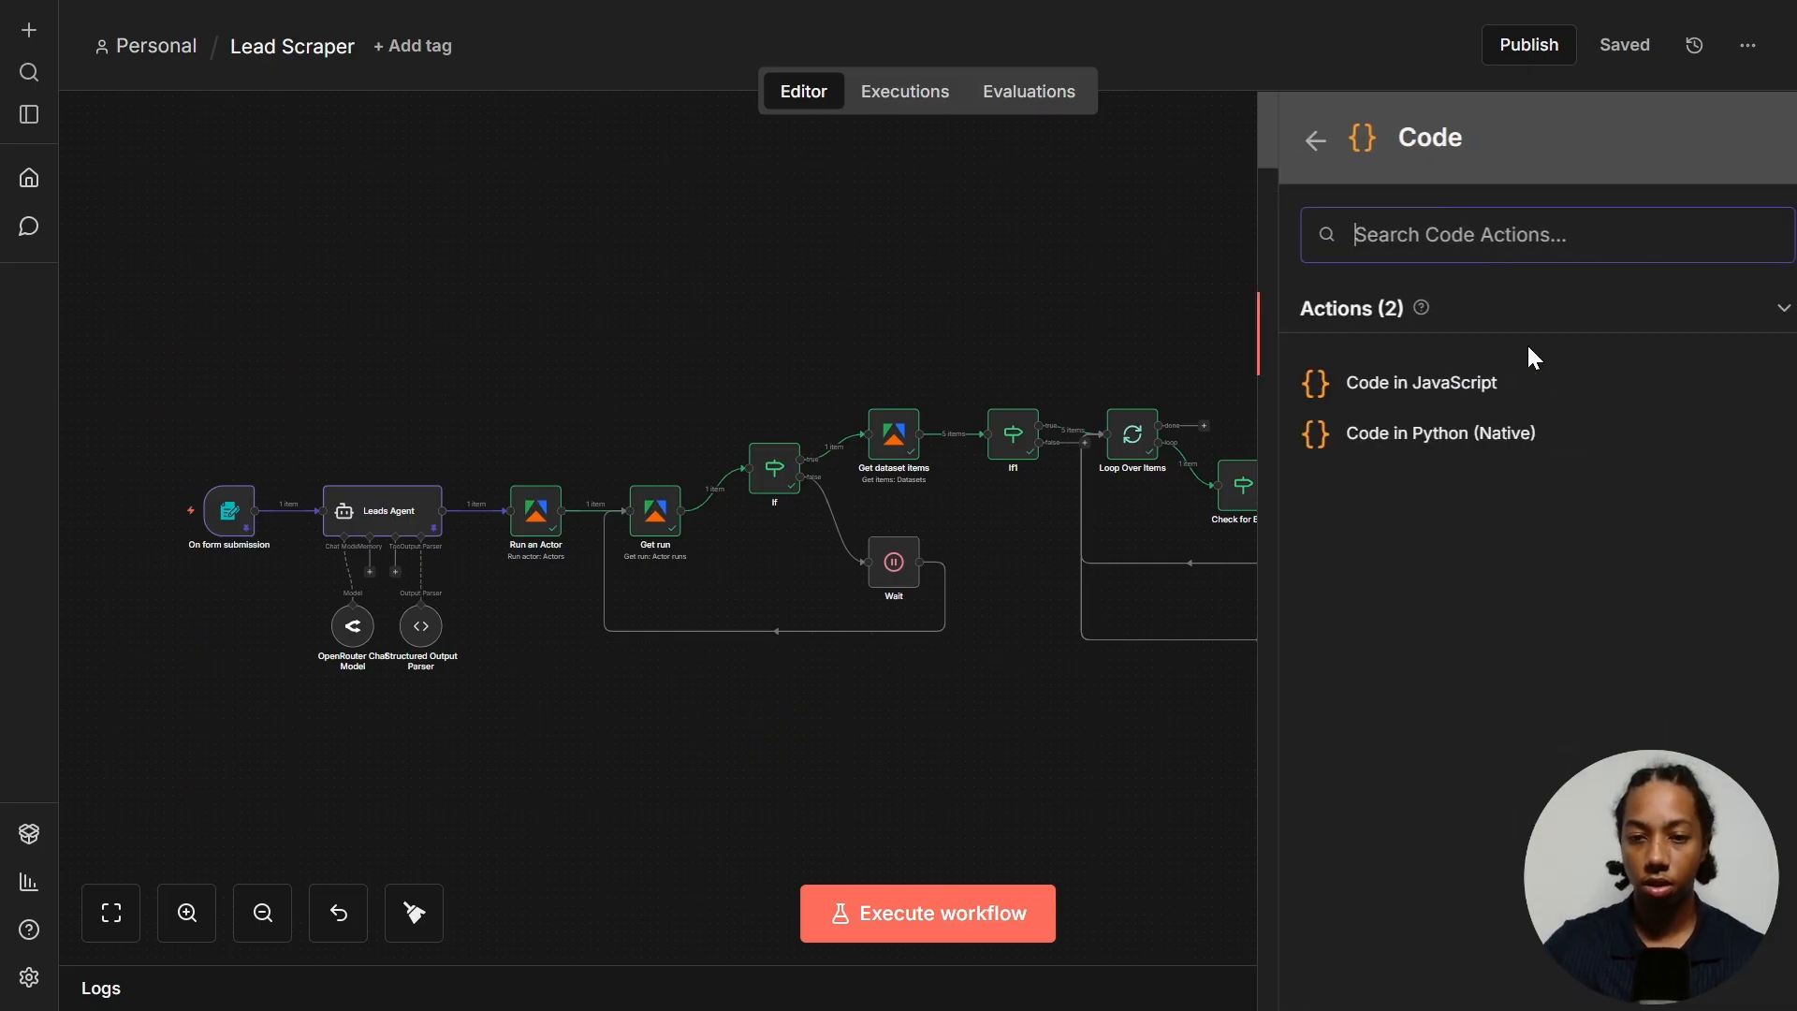
left_click(1380, 384)
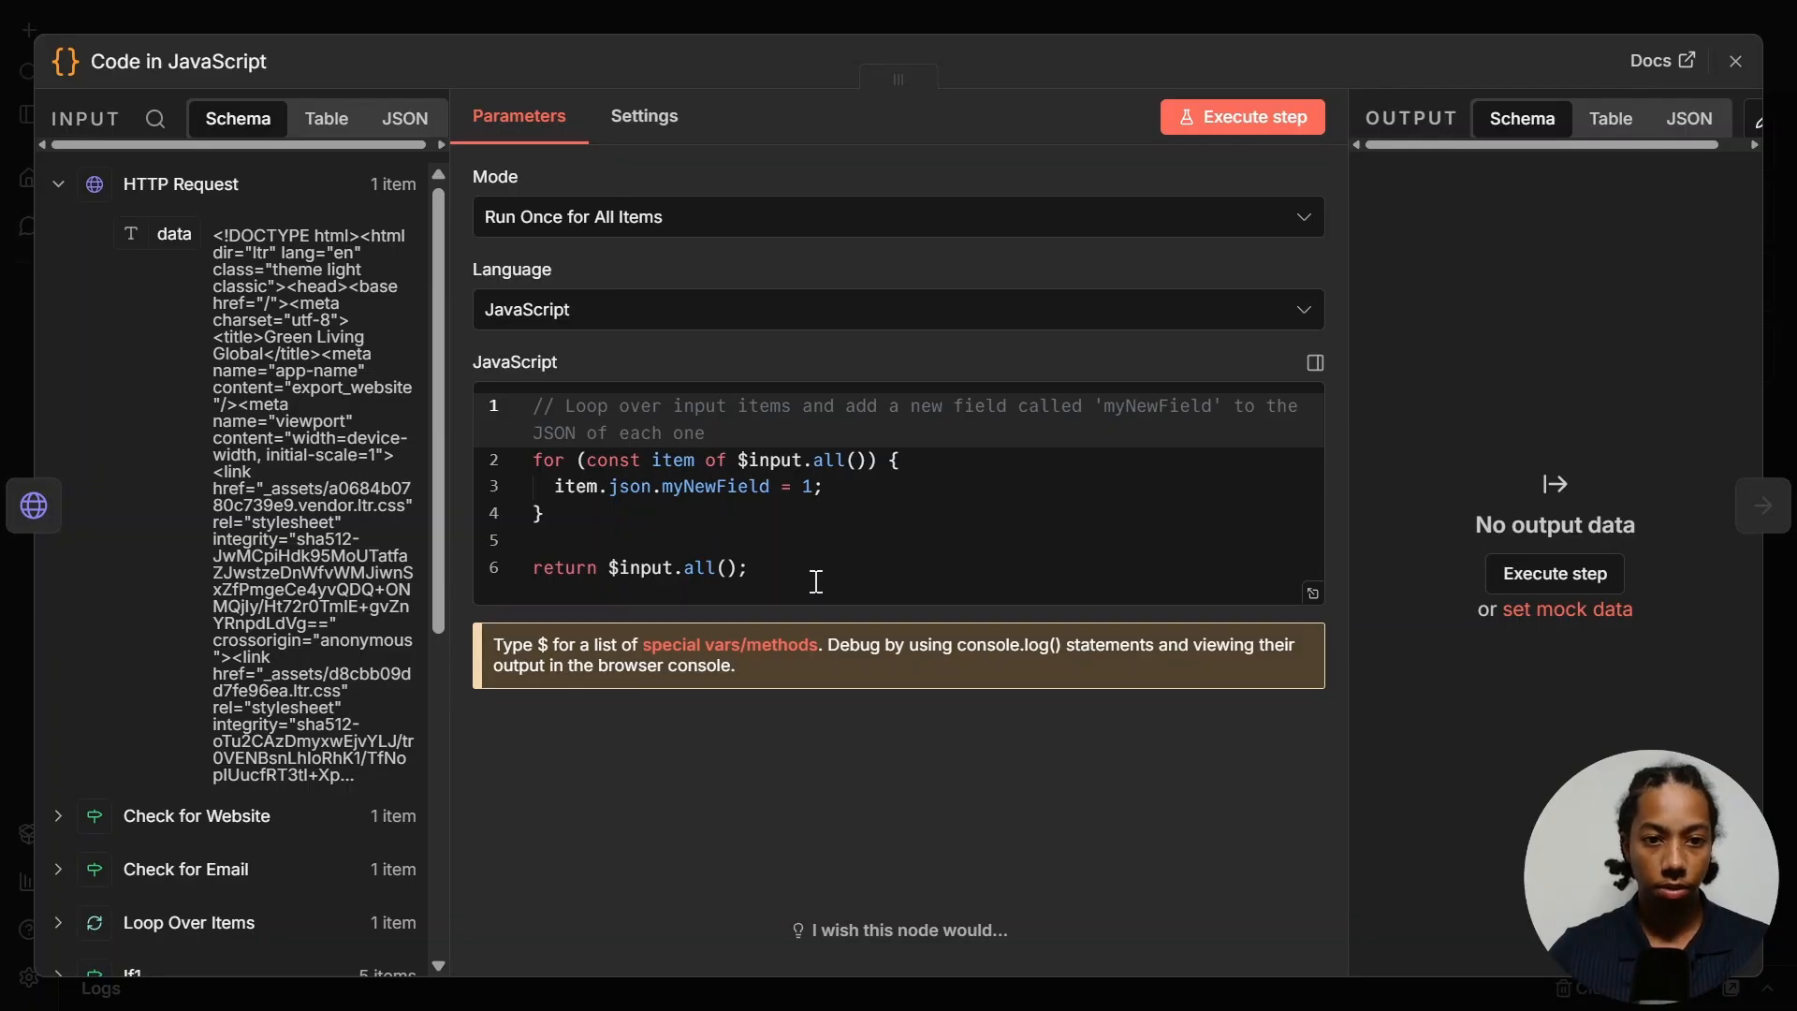
left_click_drag(815, 581, 475, 379)
type("const html = $json.body || $json.data || $json; const text = String(html)   .replace(/<script[\\s\\S]*?<\\/script>/gi, ' ')   .replace(/<style[\\s\\S]*?<\\/style>/gi, ' ')   .replace(/<[^>]+>/g, ' ')   .replace(/\\s+/g, ' ')   .trim();  return [{ json: { text } }];")
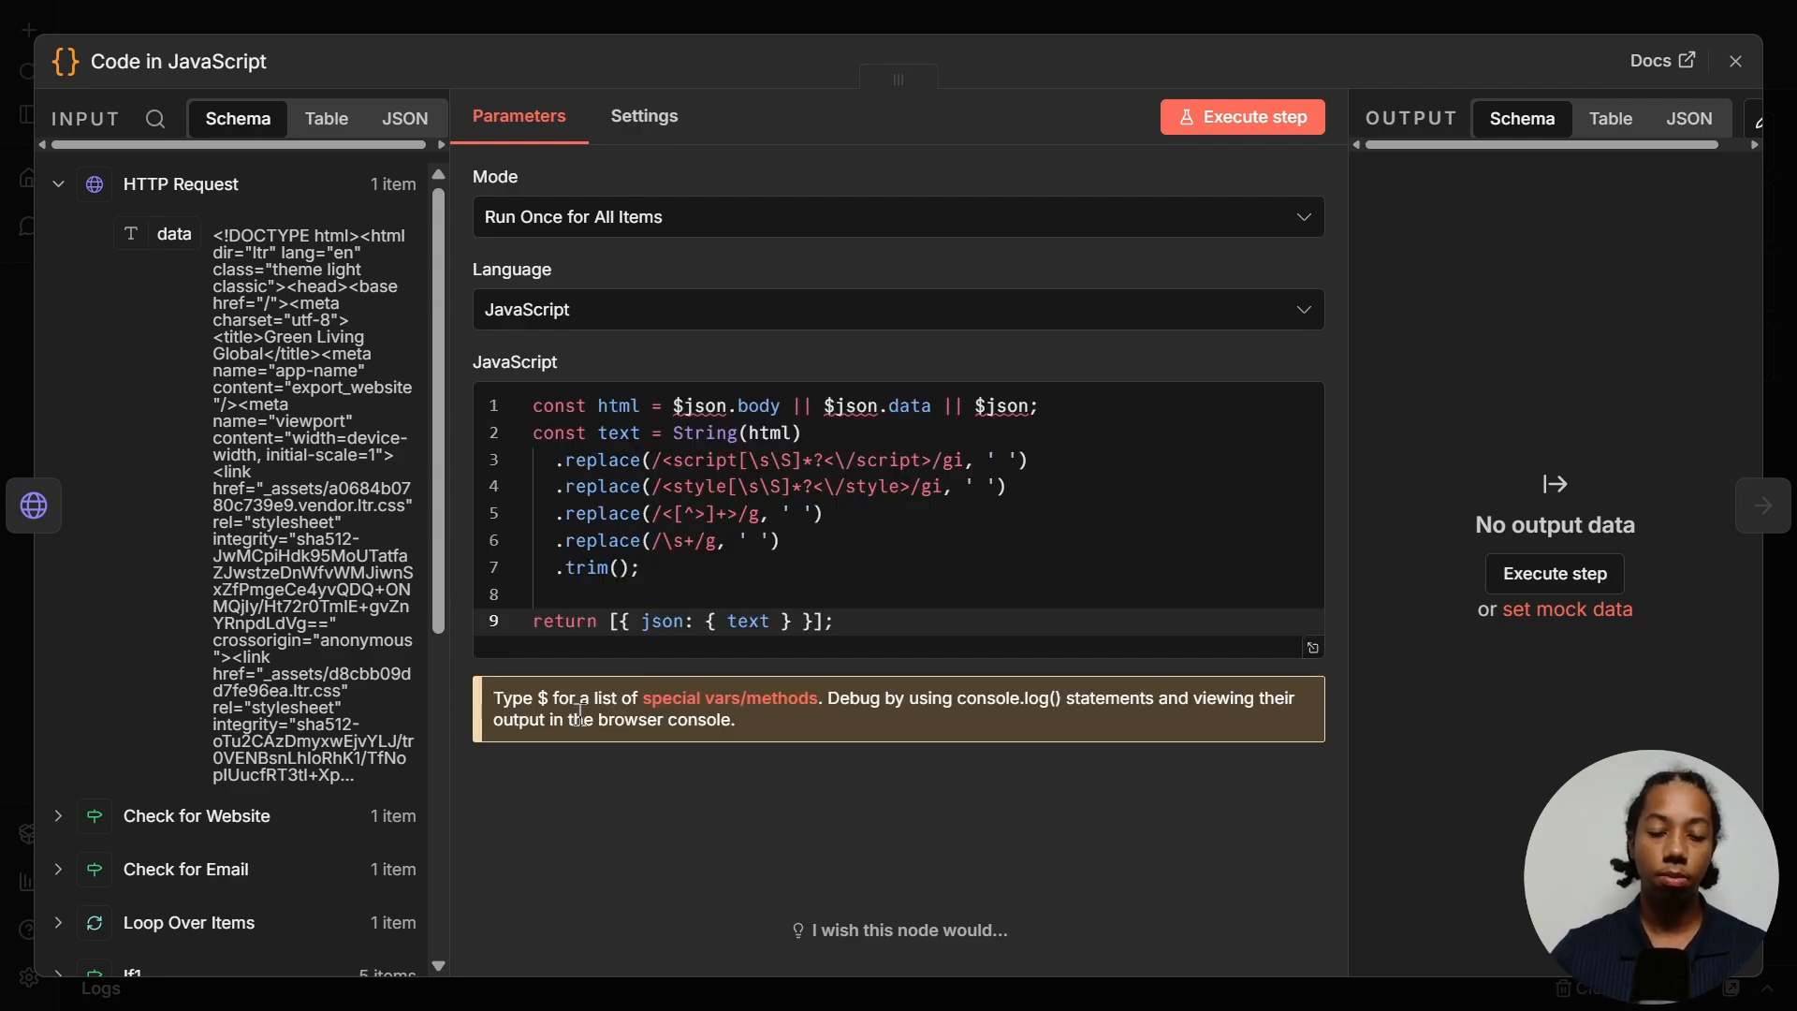
left_click(1241, 118)
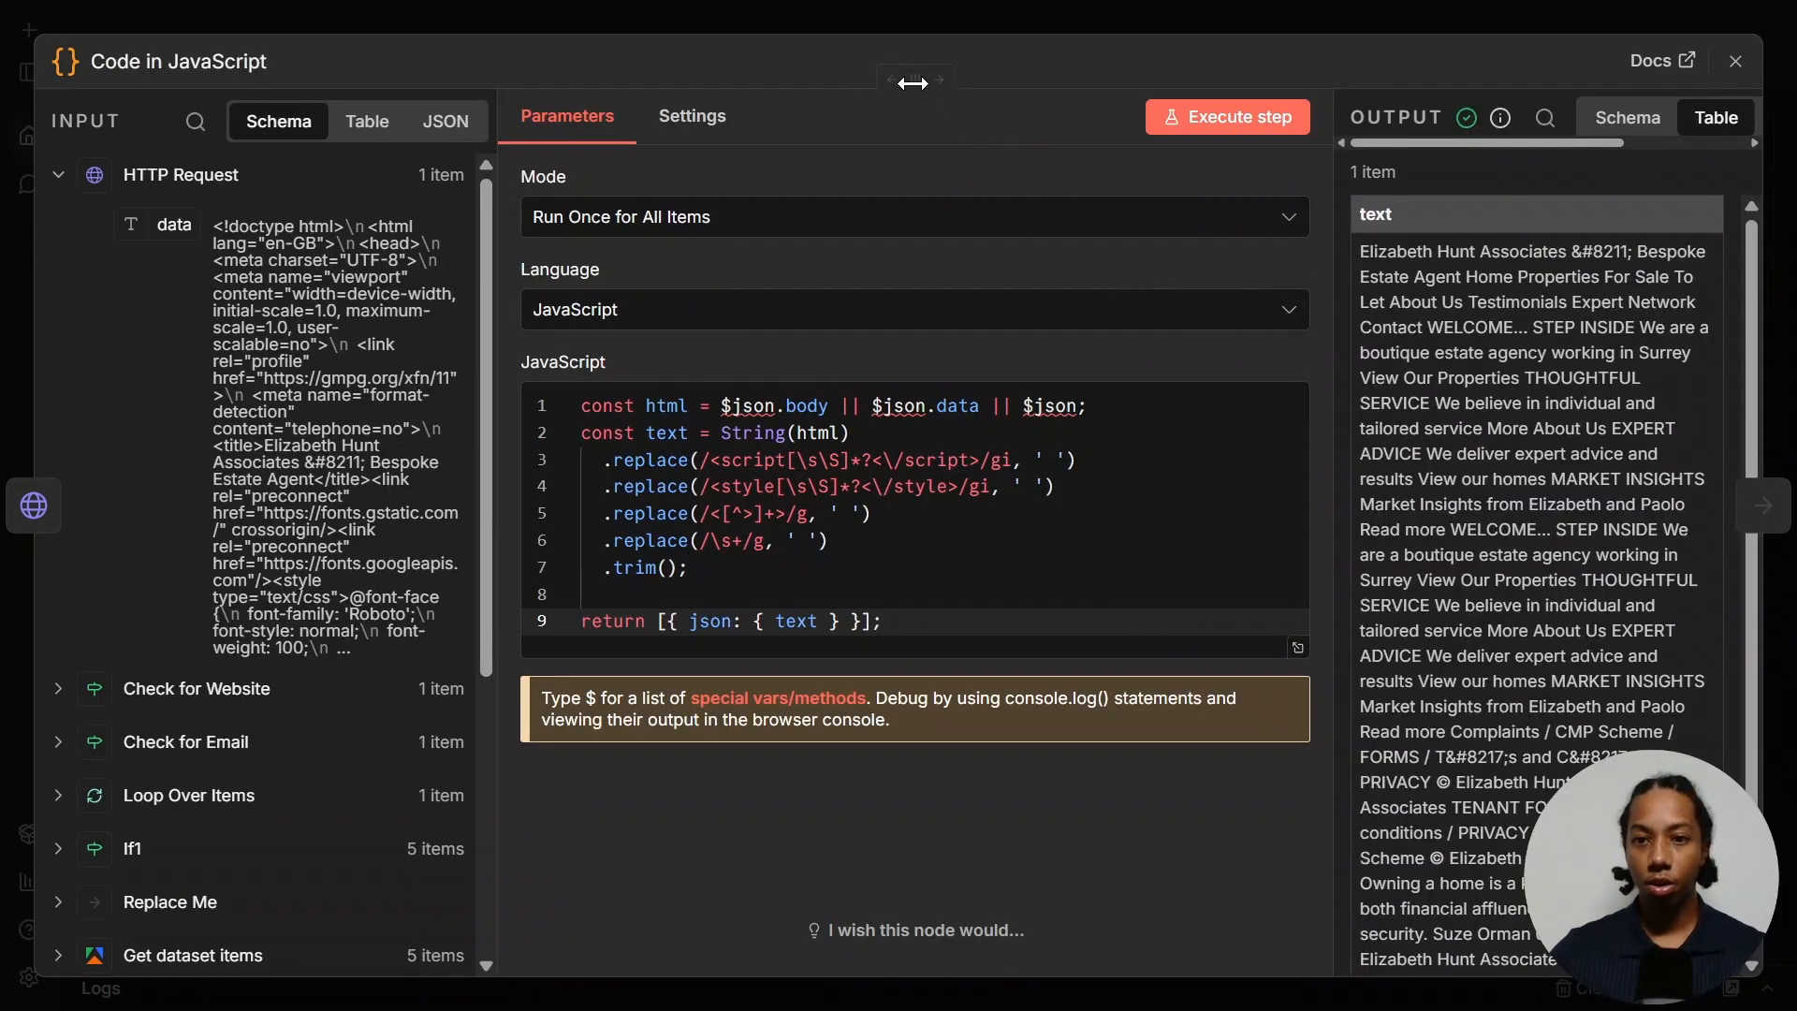
left_click_drag(913, 81, 738, 99)
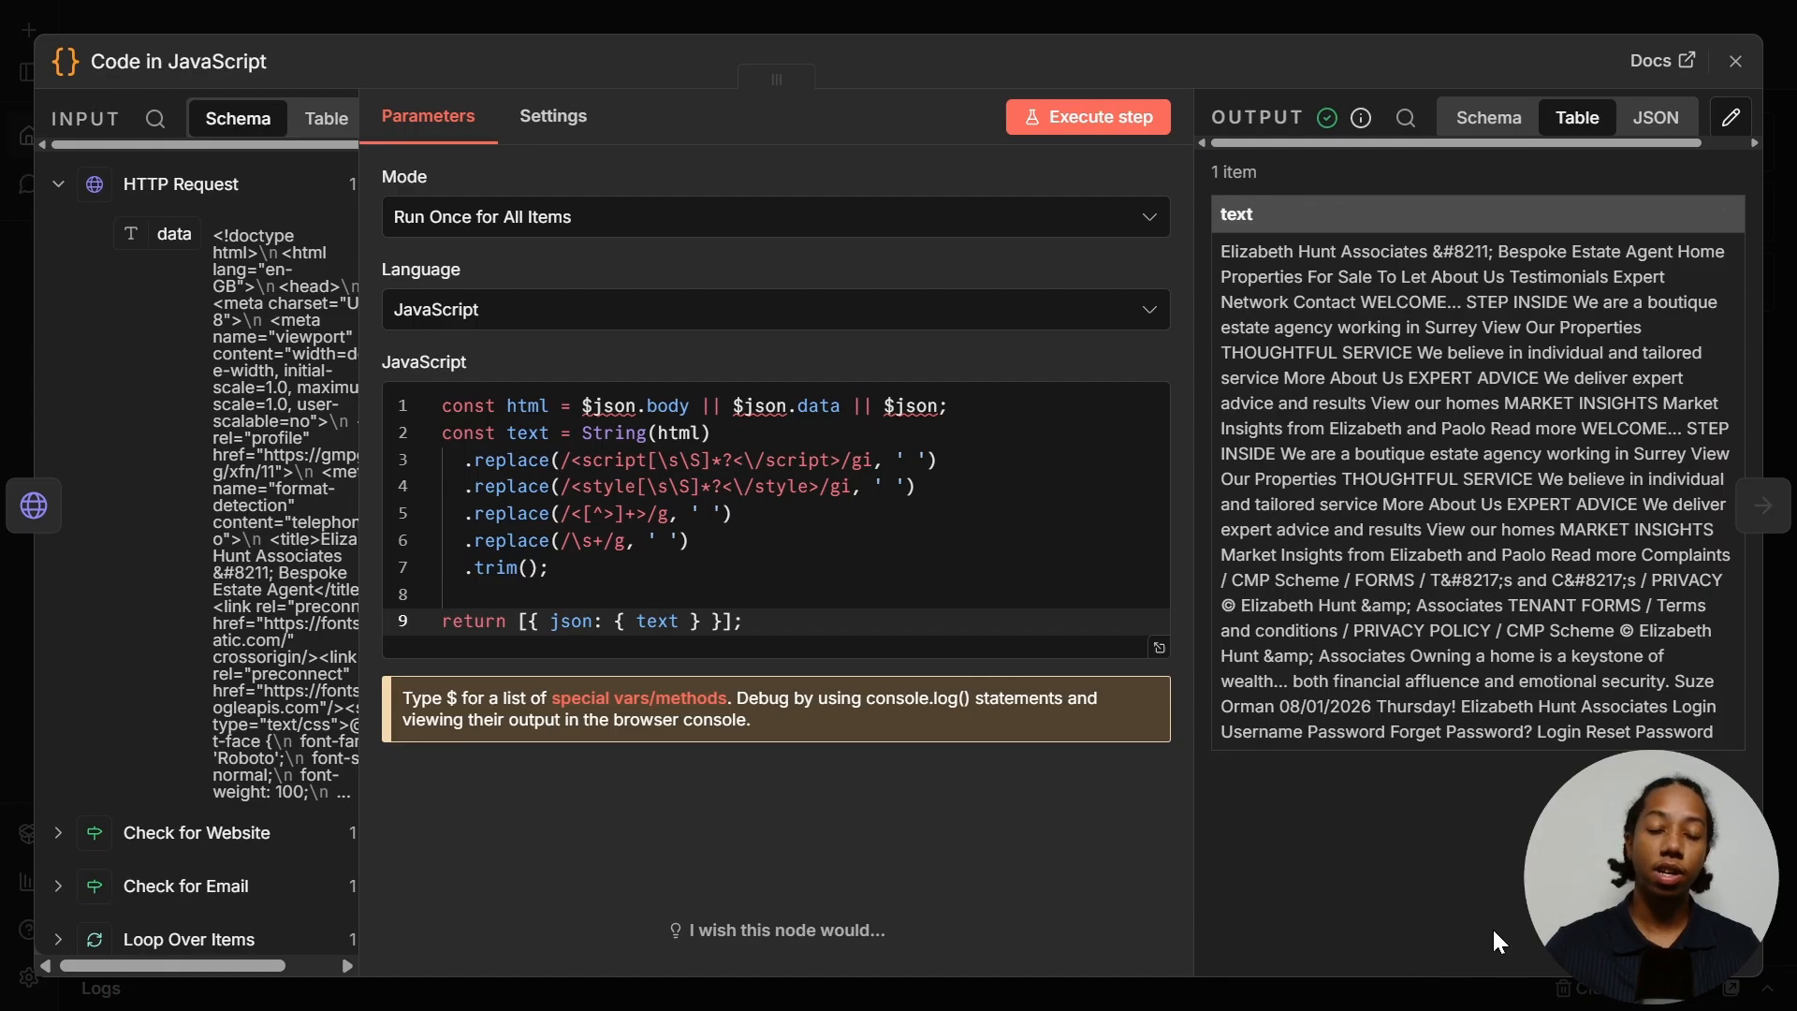
key("Escape")
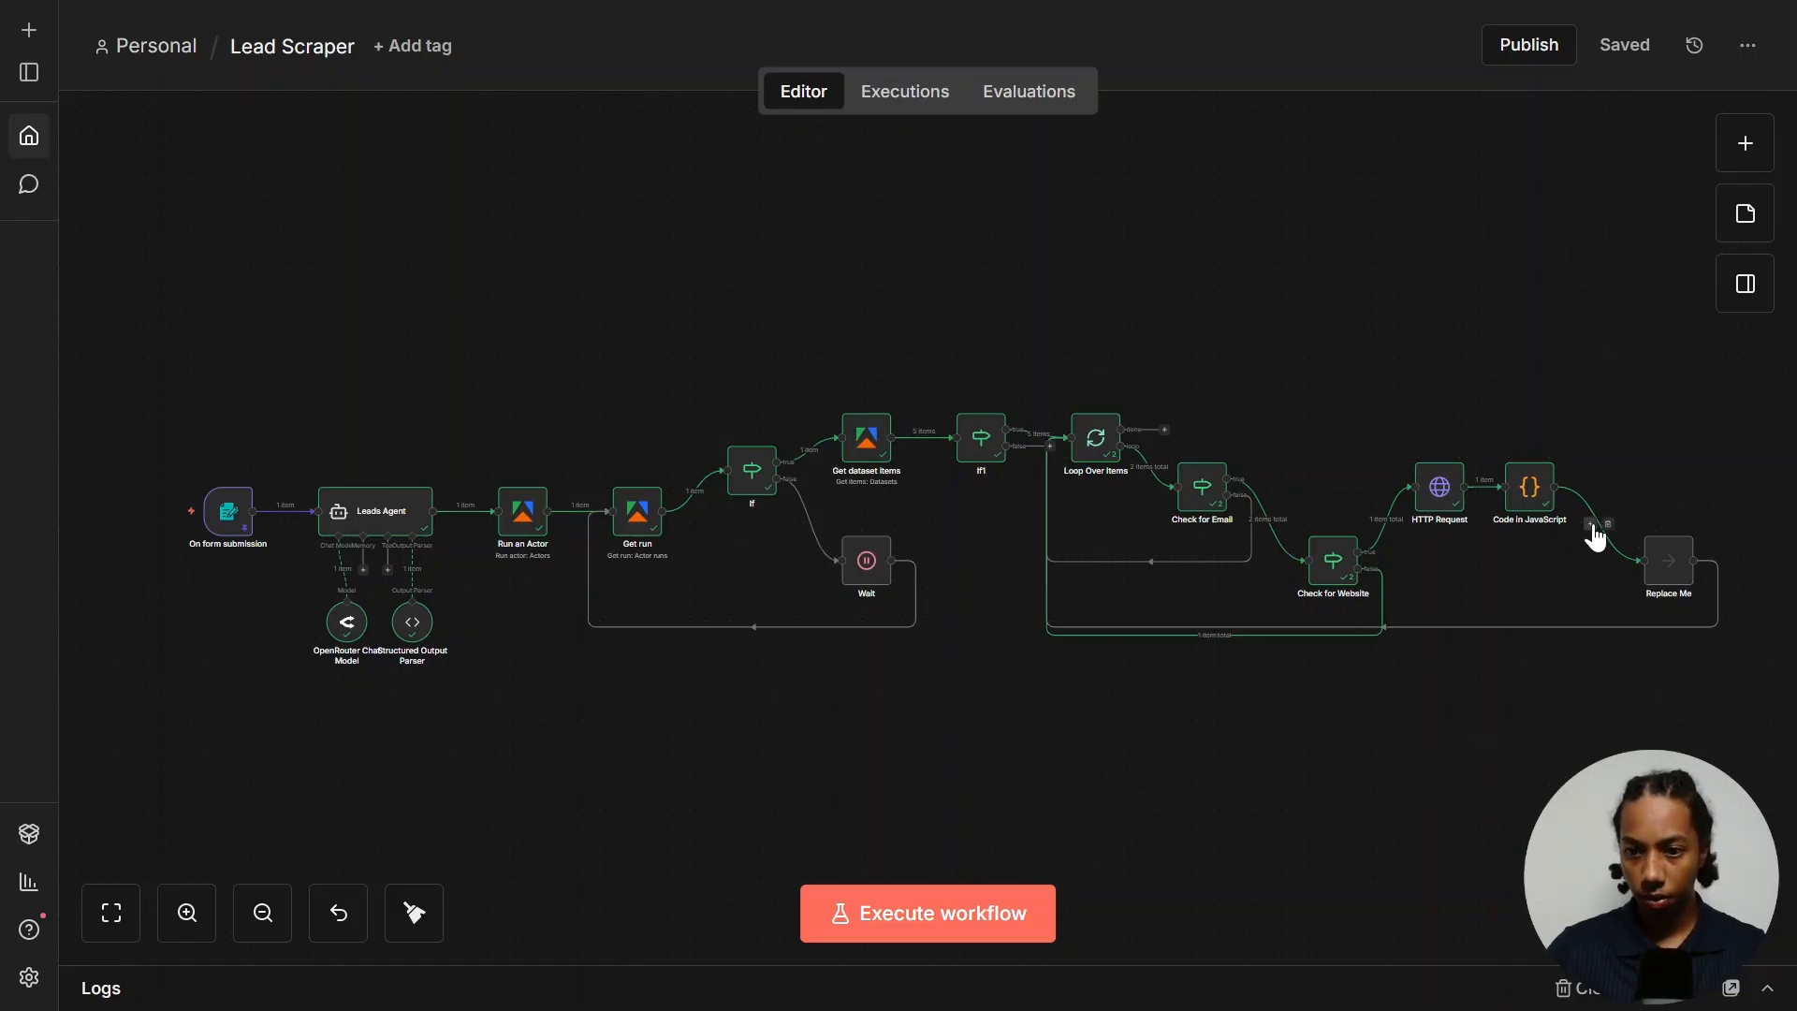
- Add an AI Agent with prompt source 'Define below', pasting the cold-email icebreaker prompt as an expression
left_click(1591, 523)
left_click(1360, 379)
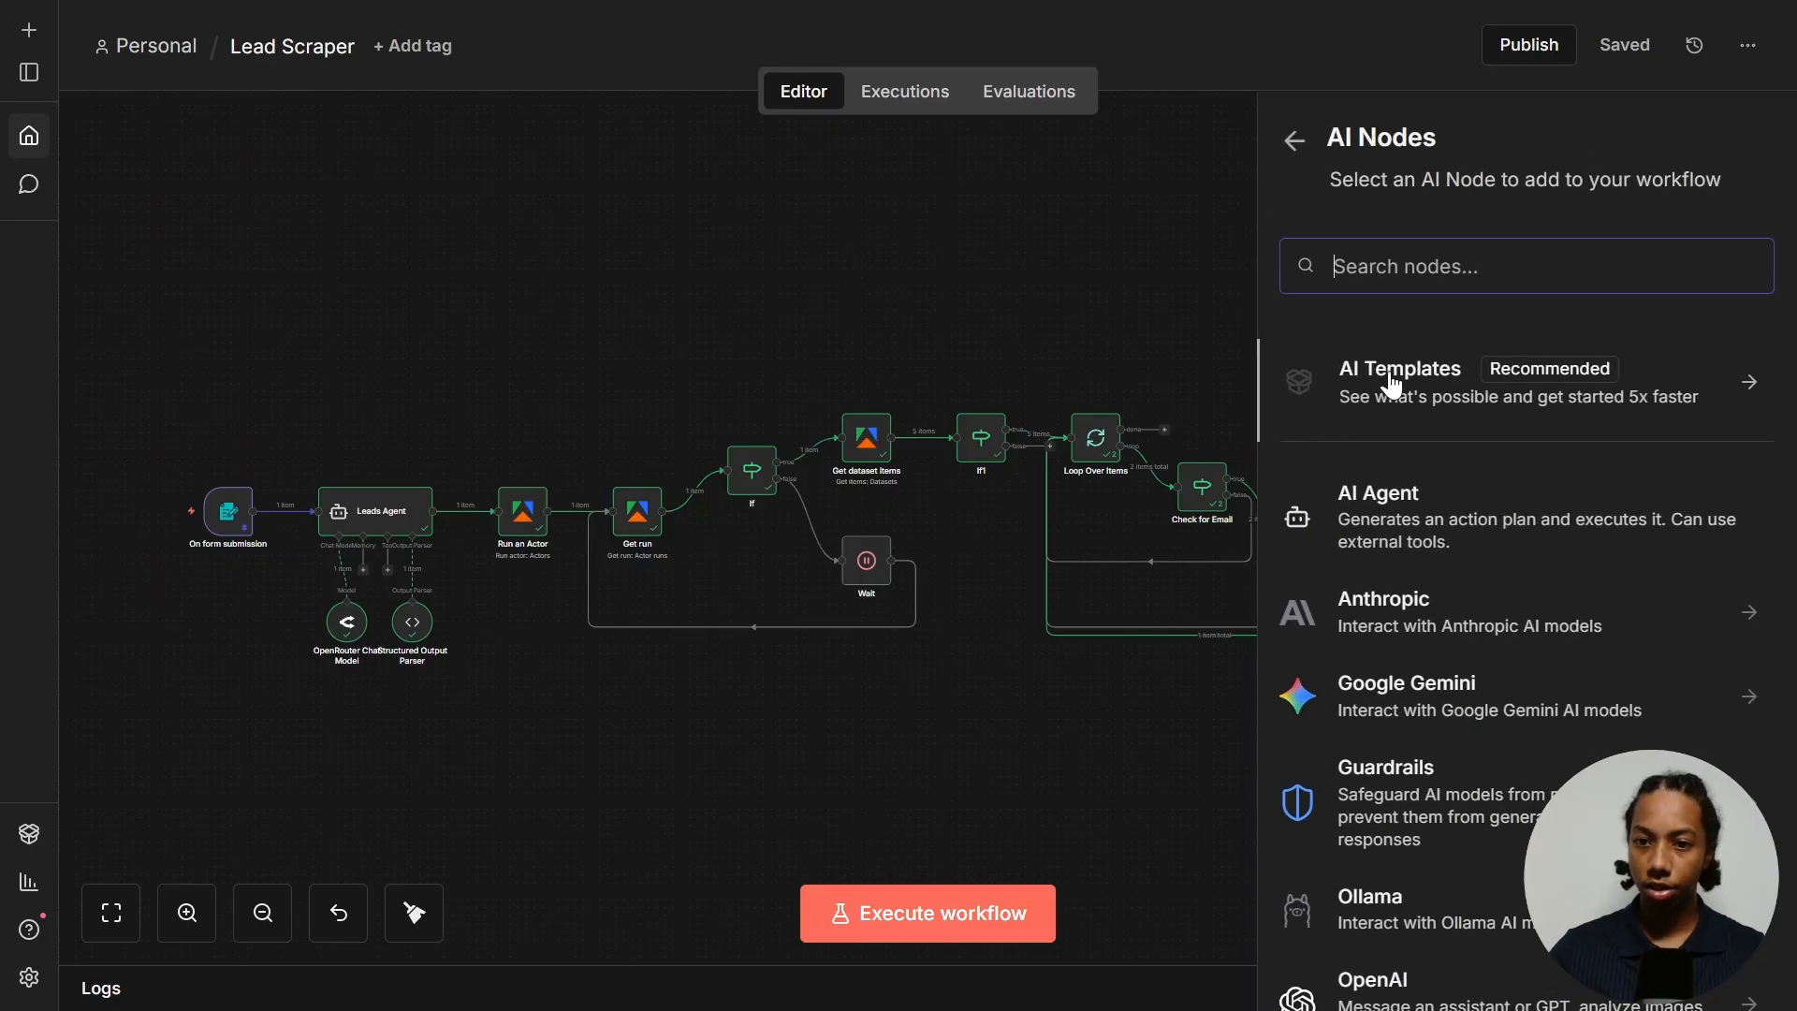
left_click(1380, 496)
left_click(785, 317)
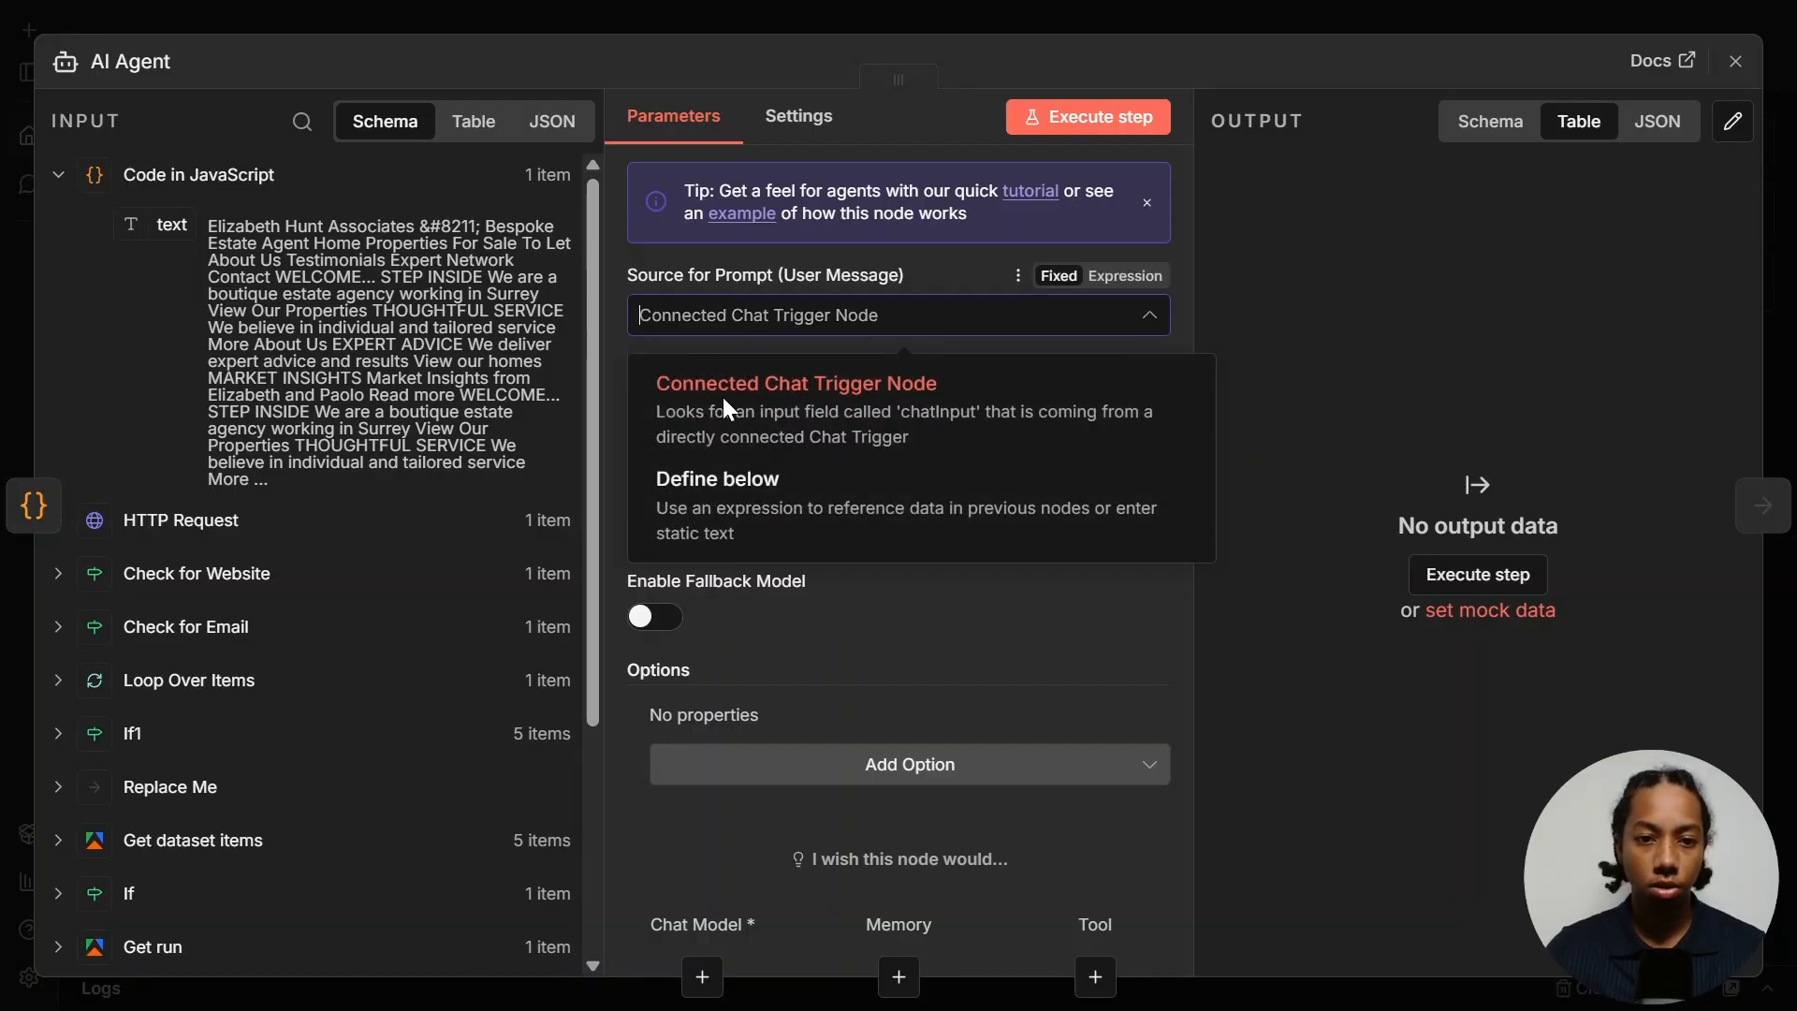
left_click(789, 479)
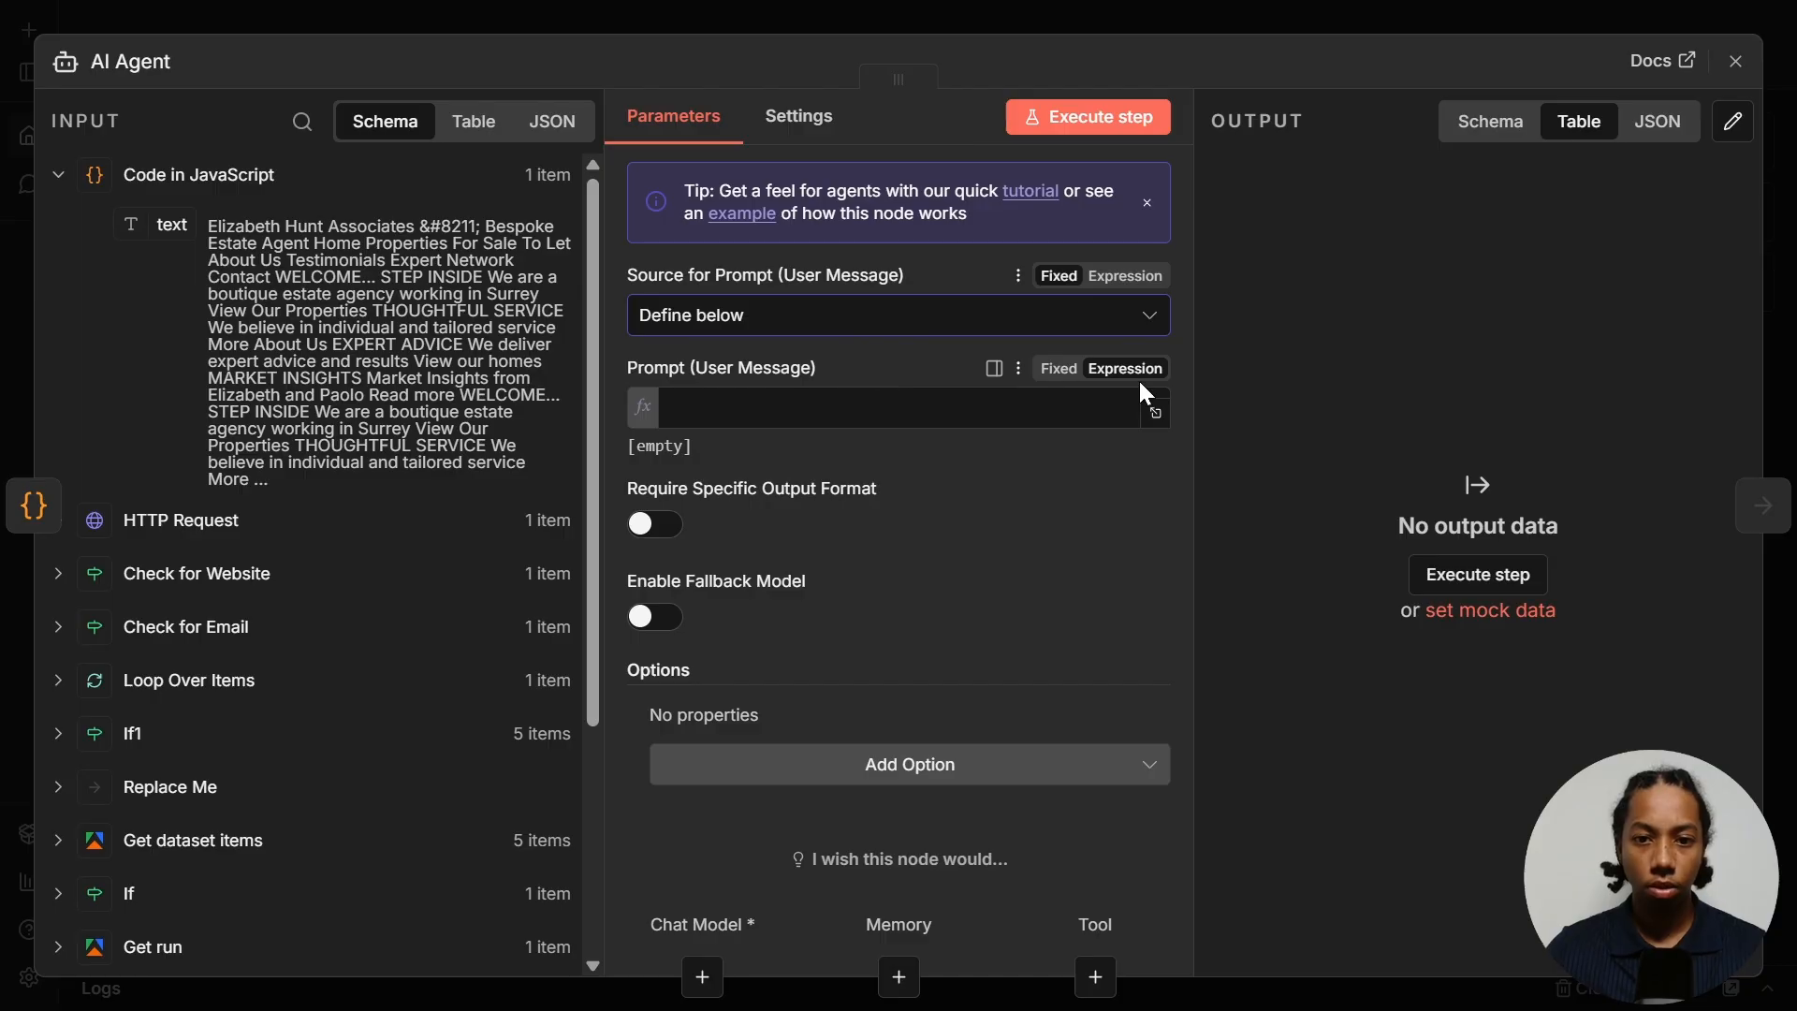
left_click(1157, 413)
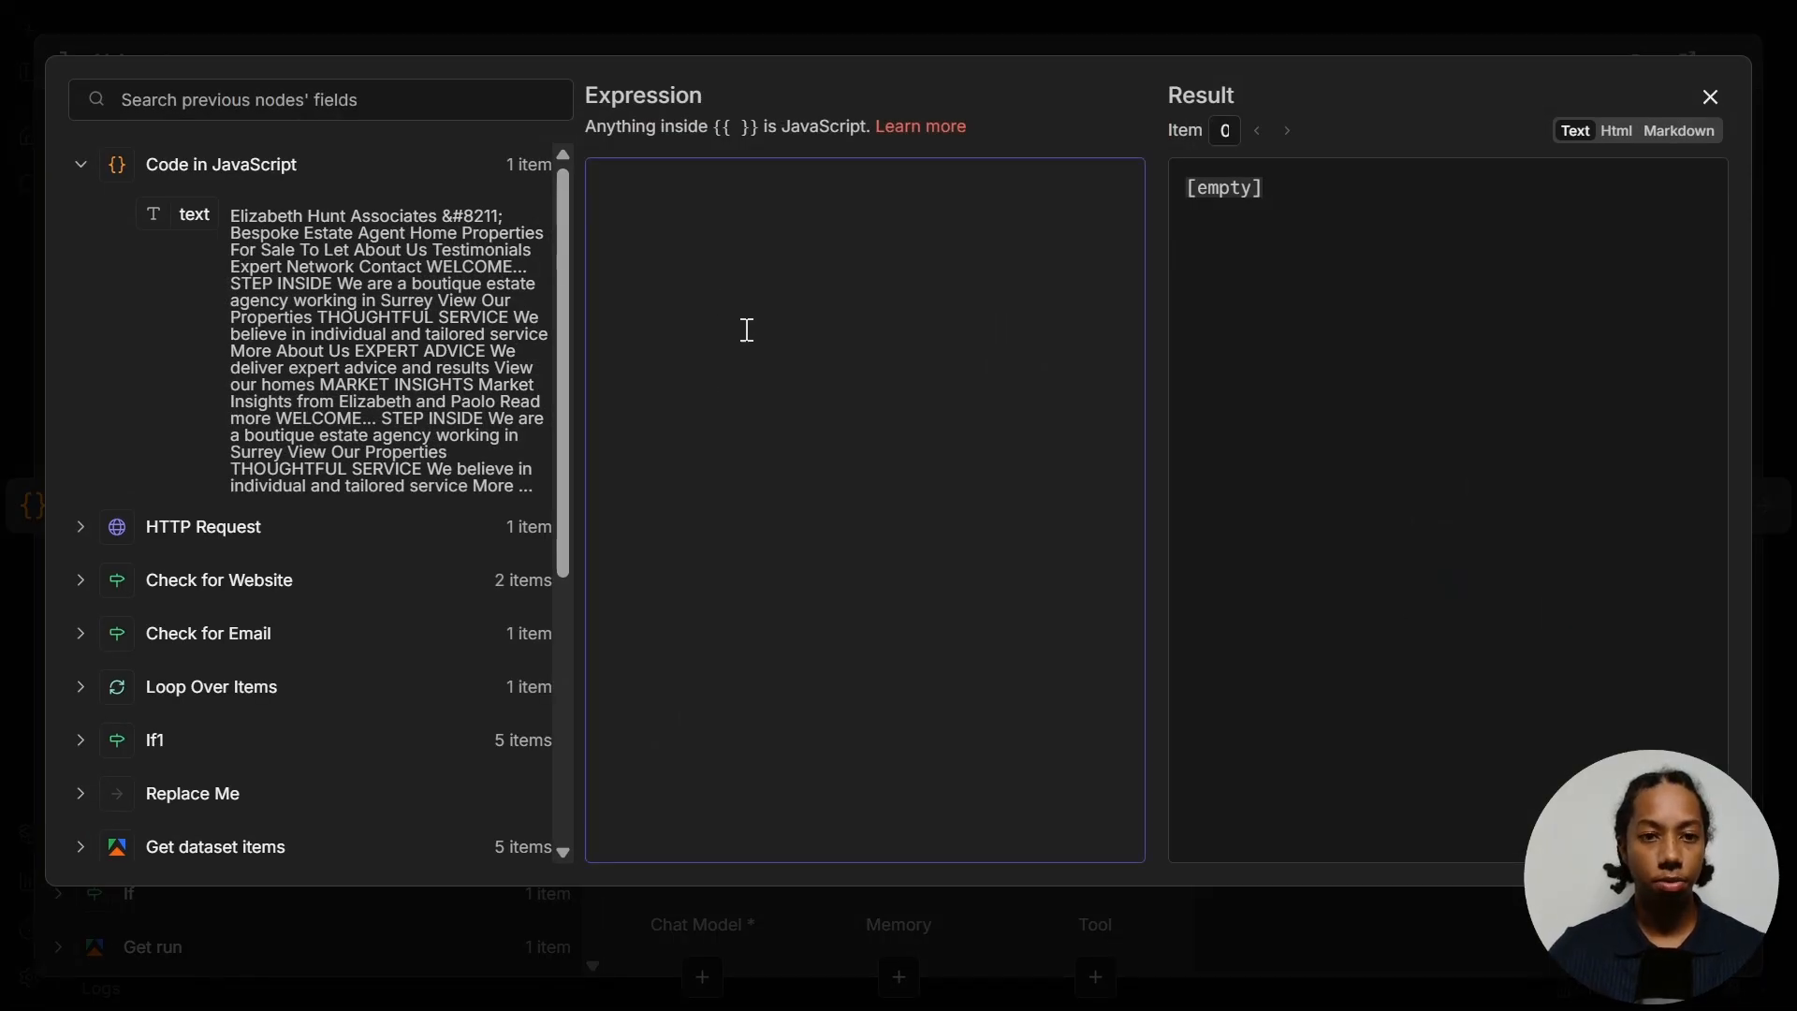
key("ctrl+v")
scroll(751, 384, "up", 15)
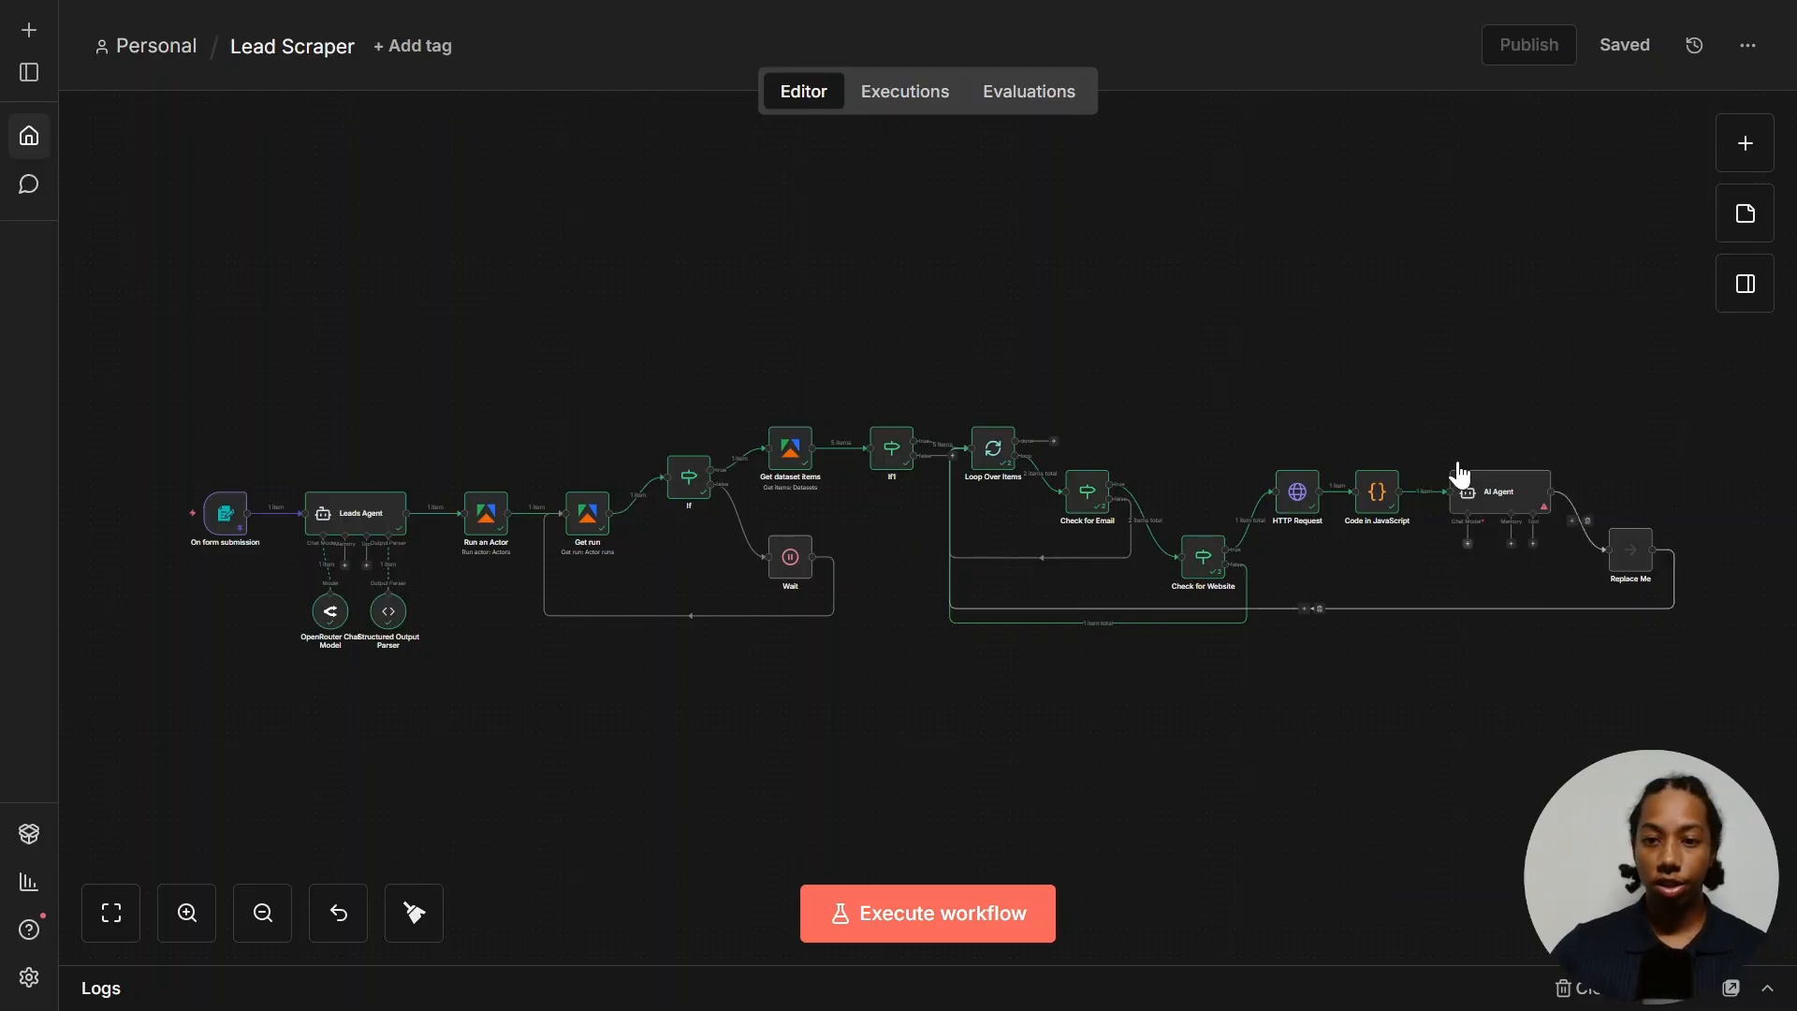
- Attach an OpenRouter Chat Model (openai/gpt-4.1-mini) and turn on Require Specific Output Format
left_click(1468, 544)
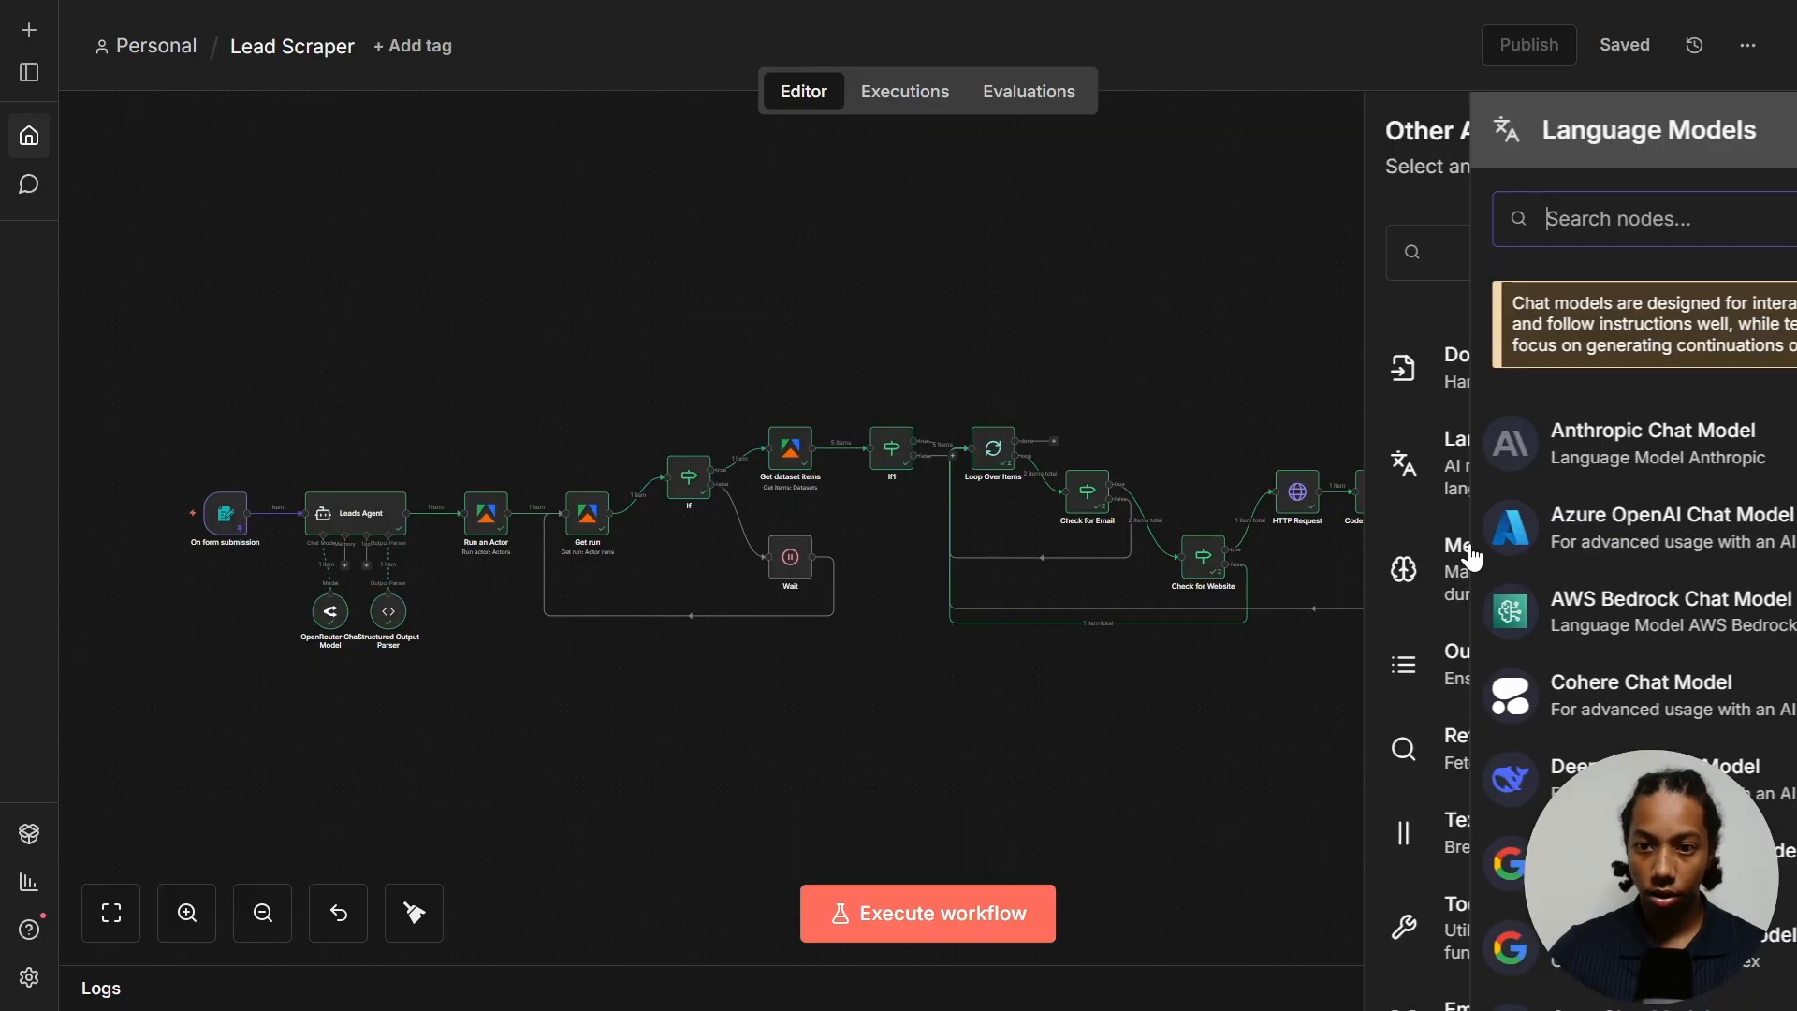
type("open")
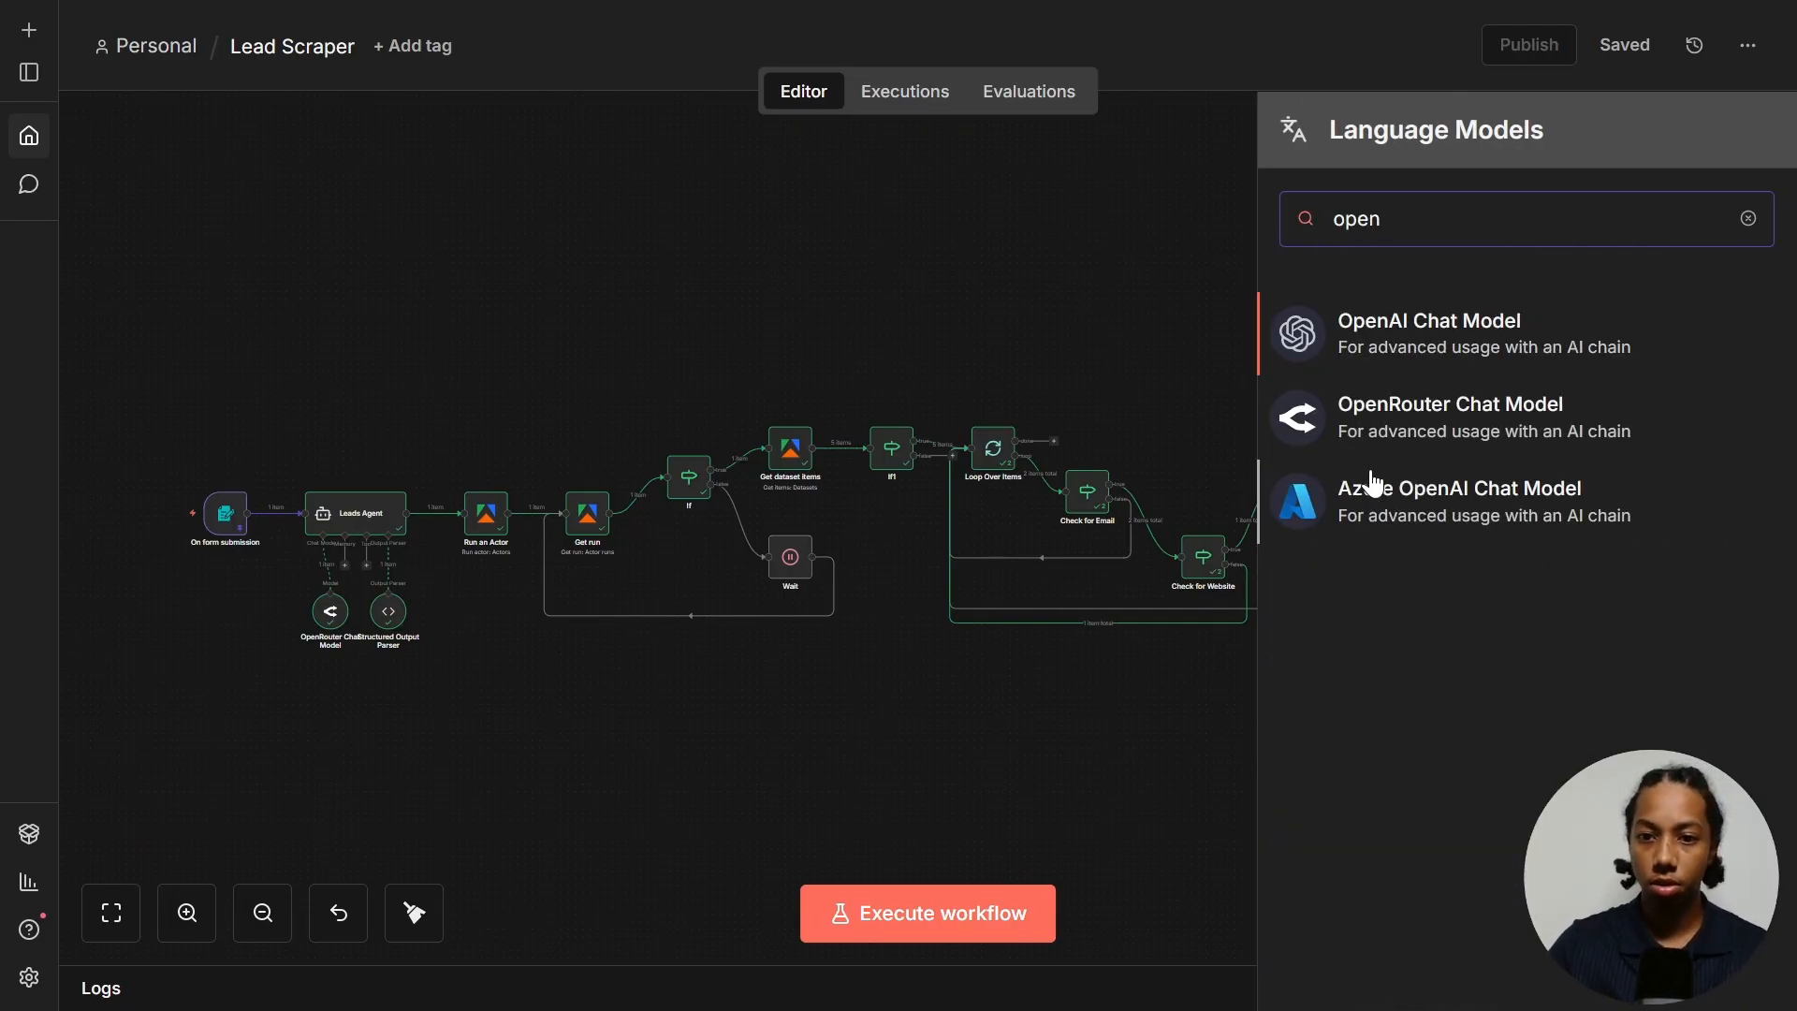
left_click(1404, 426)
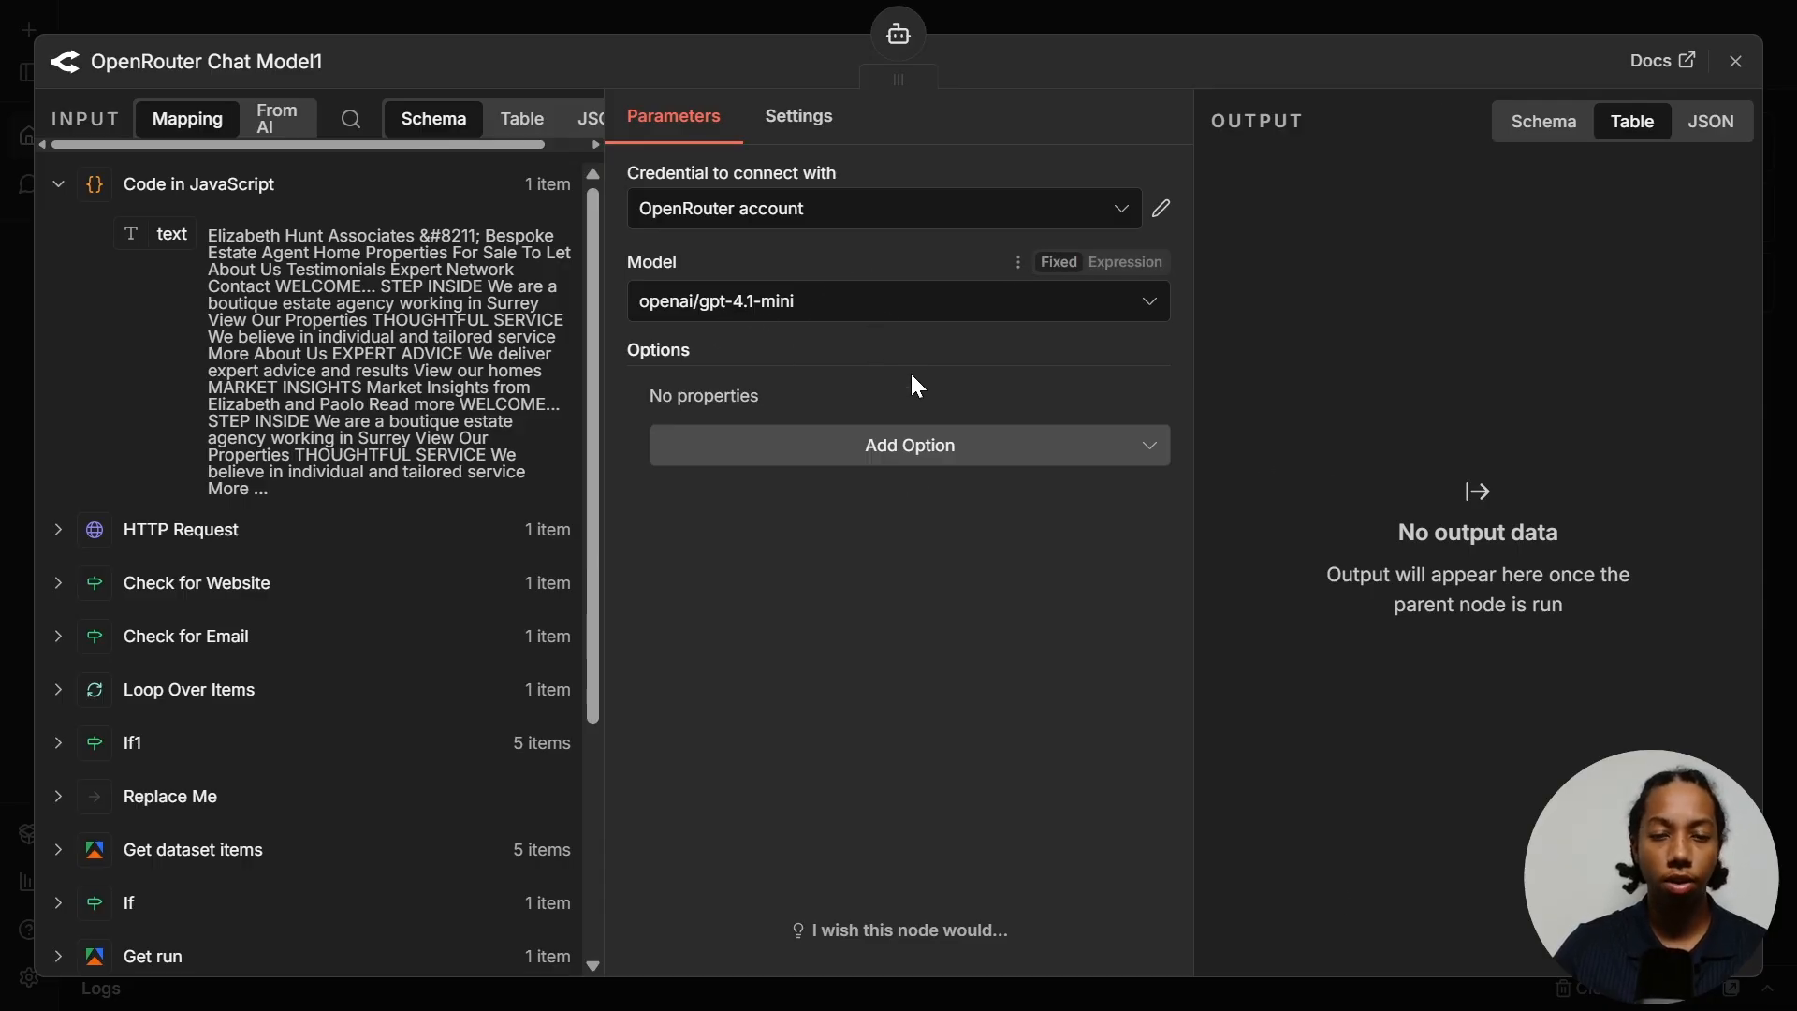
key("Escape")
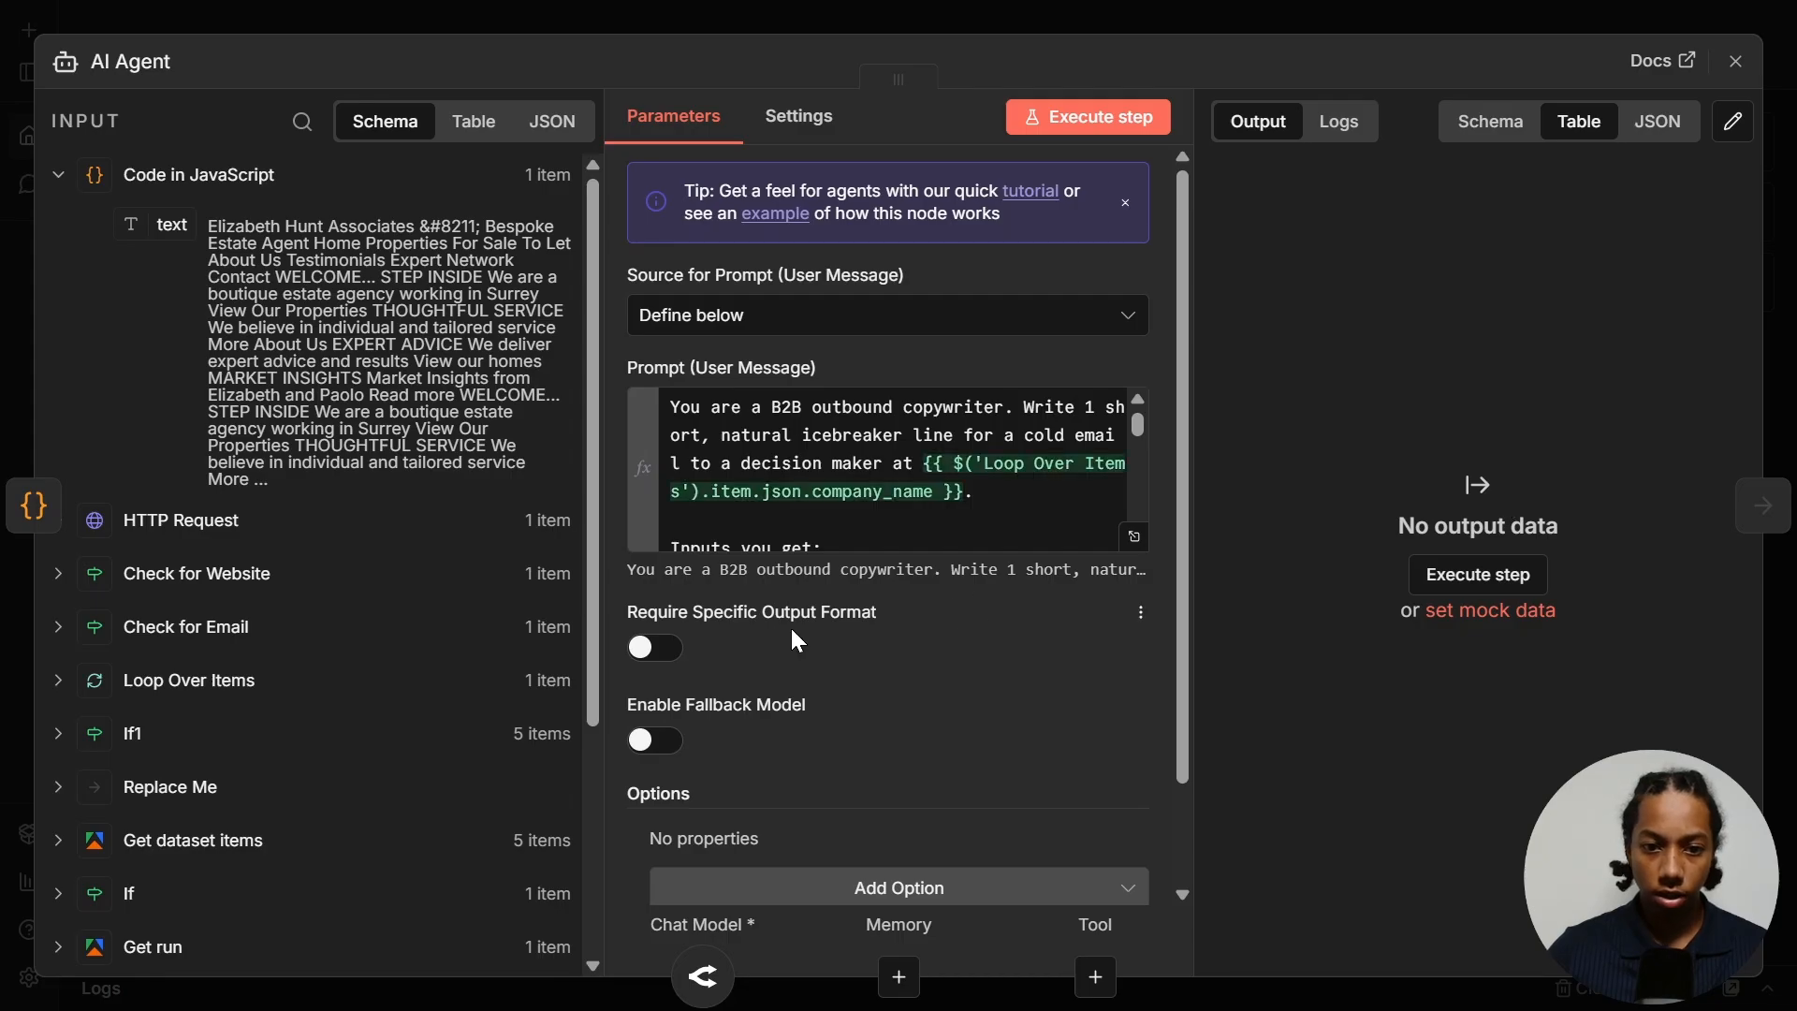
left_click(655, 648)
key("Escape")
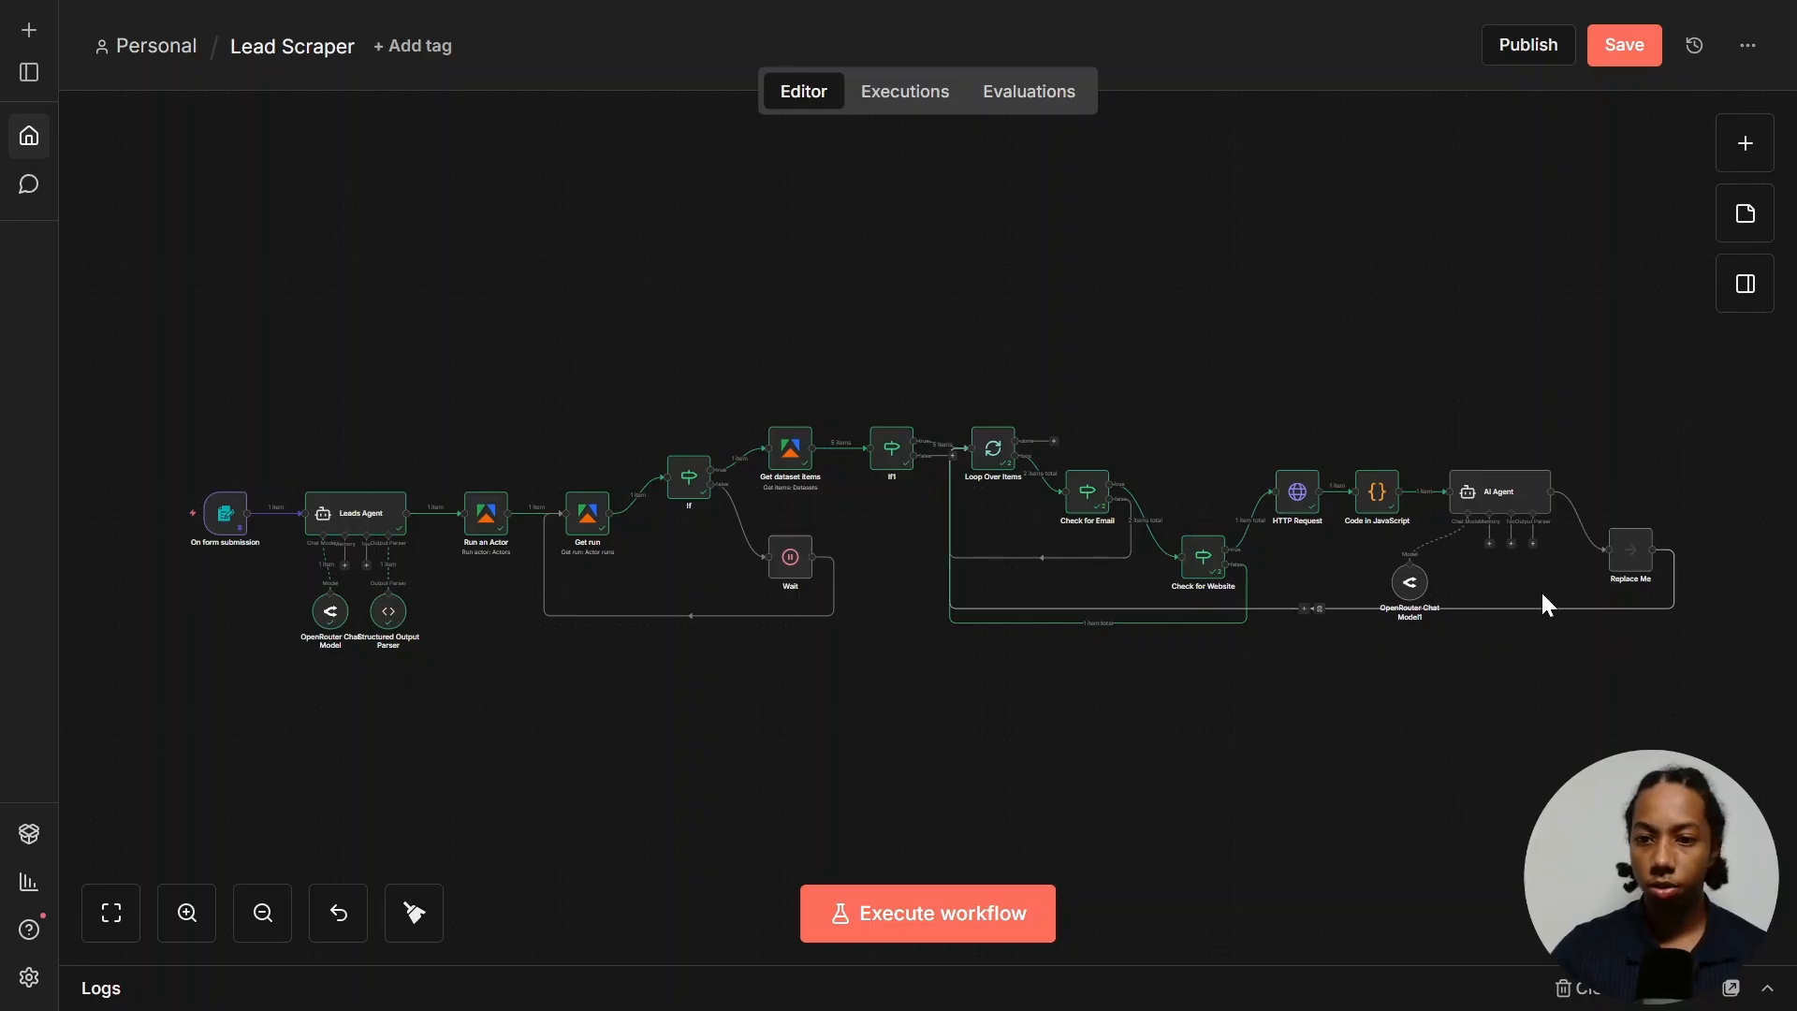
- Attach a Structured Output Parser whose JSON example is an icebreak_line object
left_click(1534, 542)
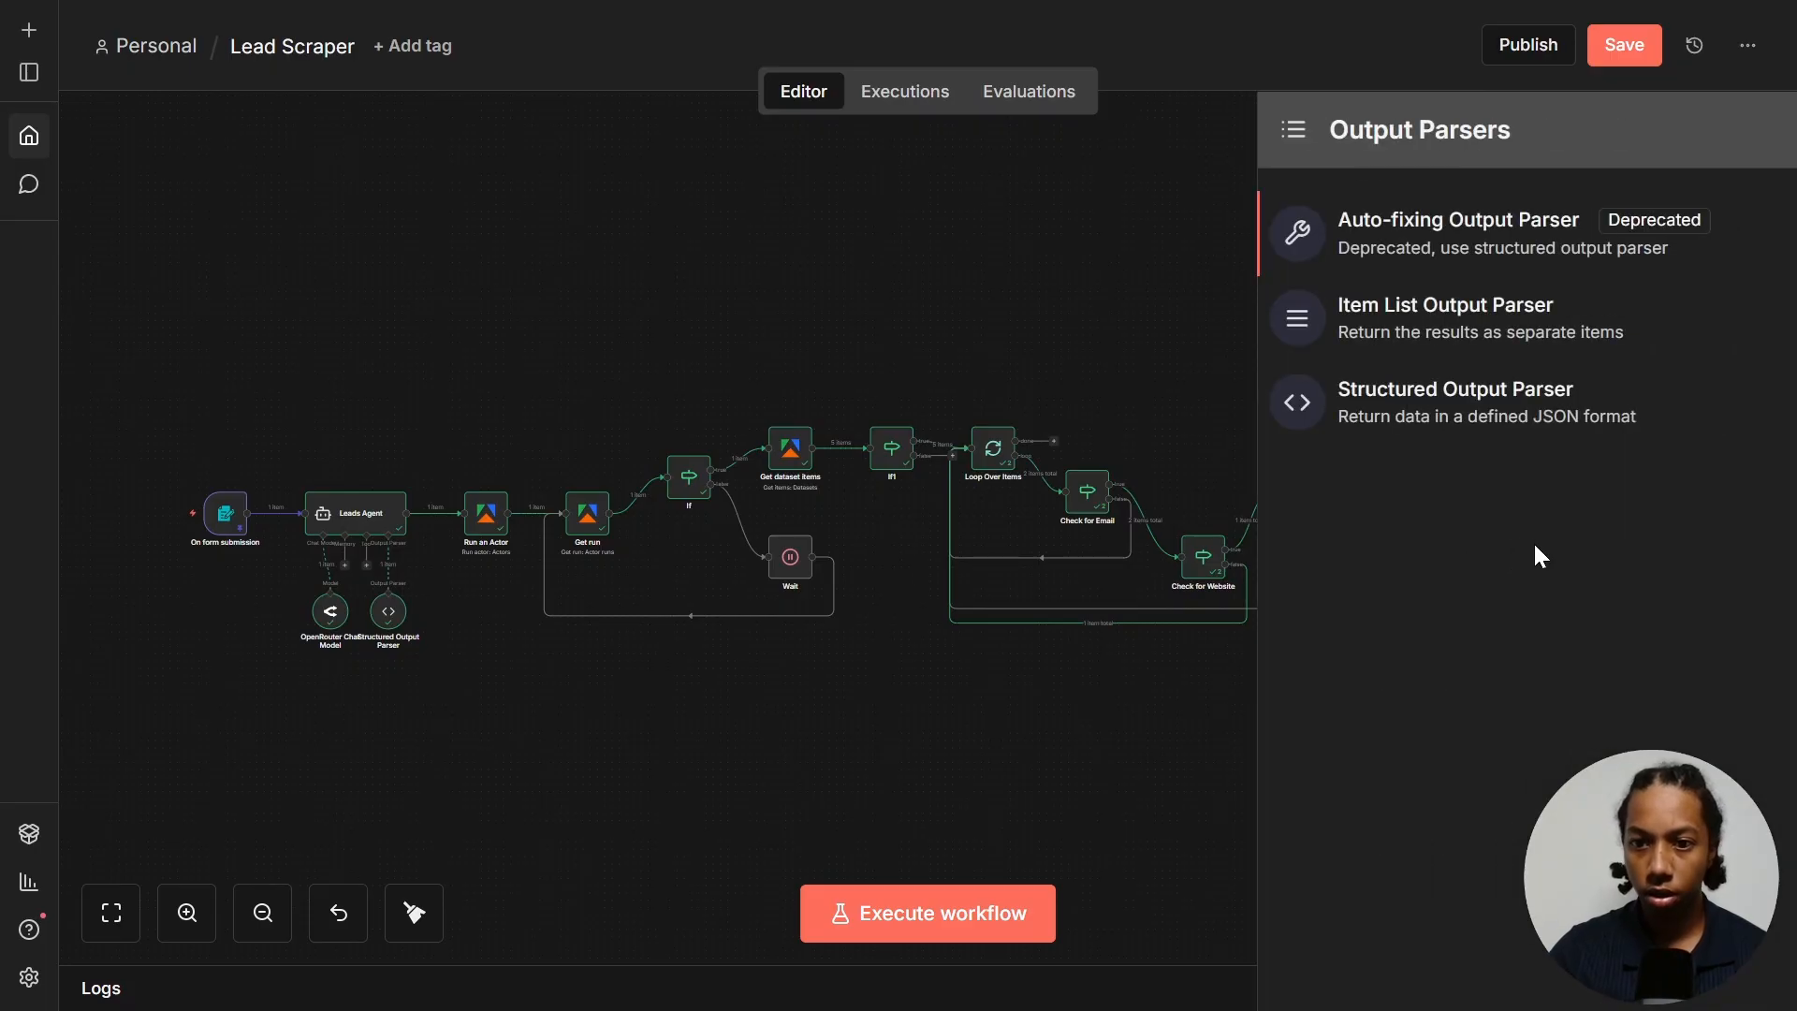
left_click(1489, 402)
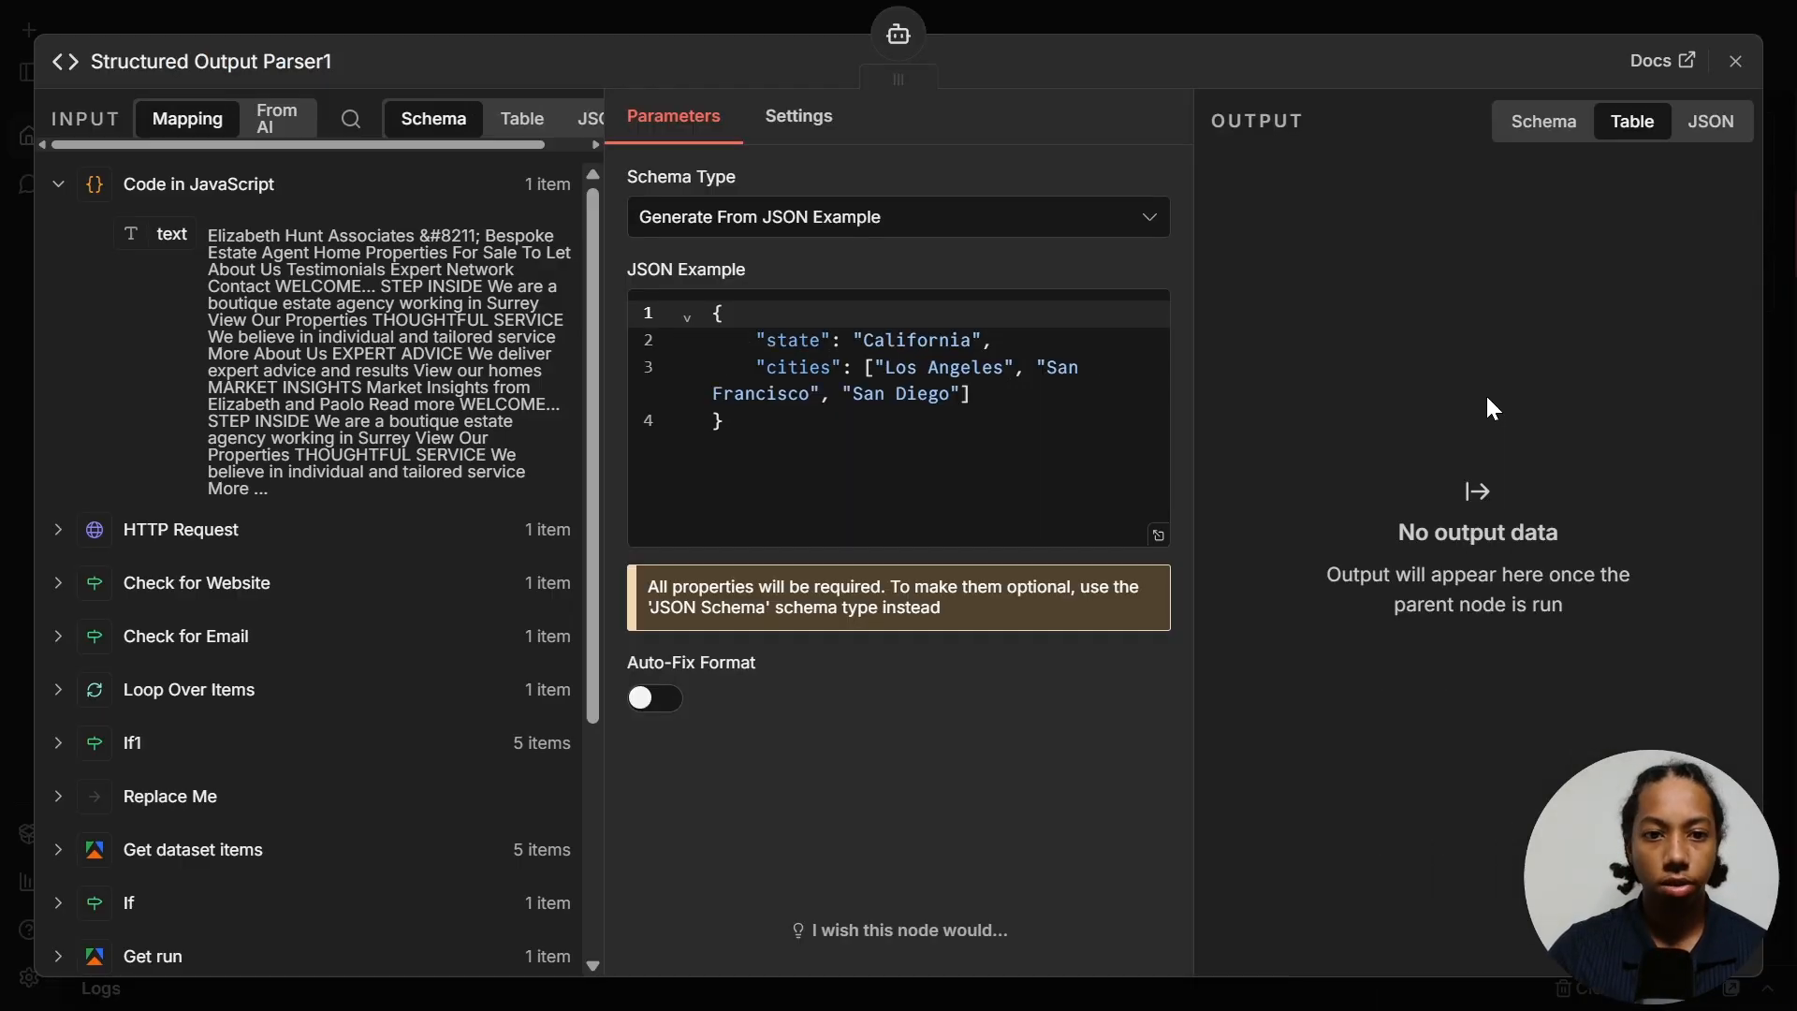
left_click_drag(791, 412, 582, 273)
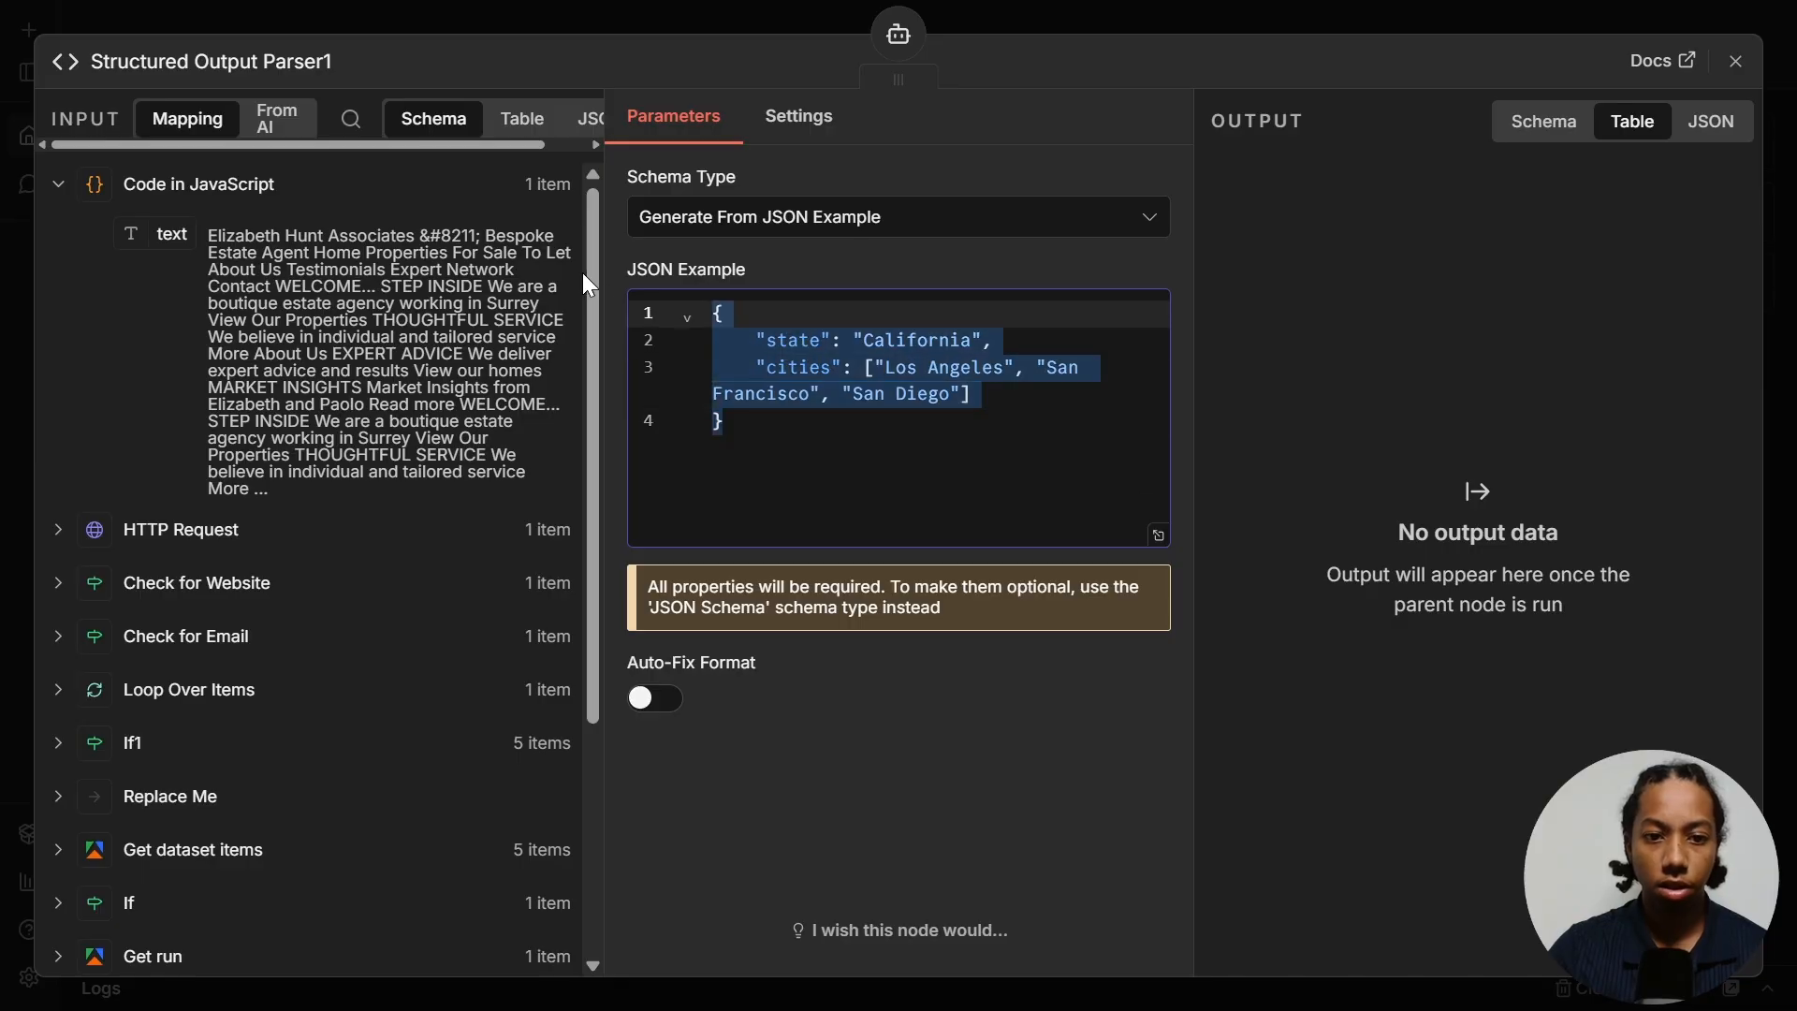
key("ctrl+v")
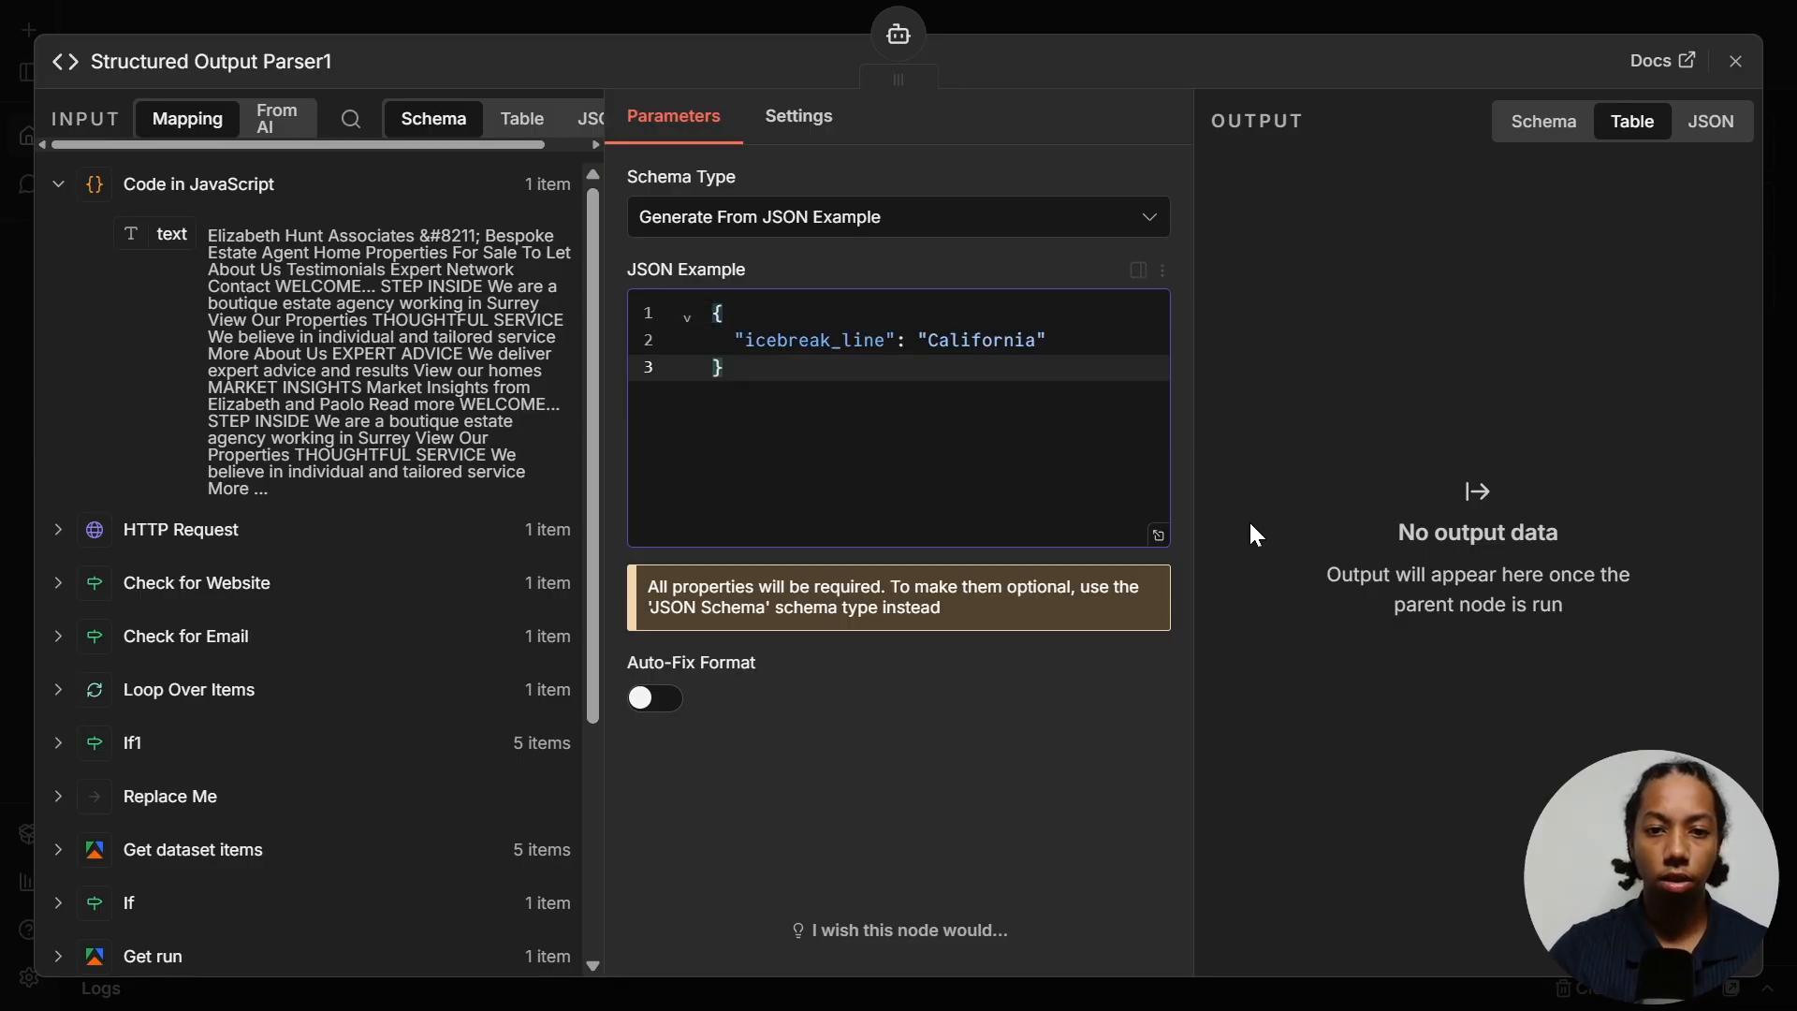
key("Escape")
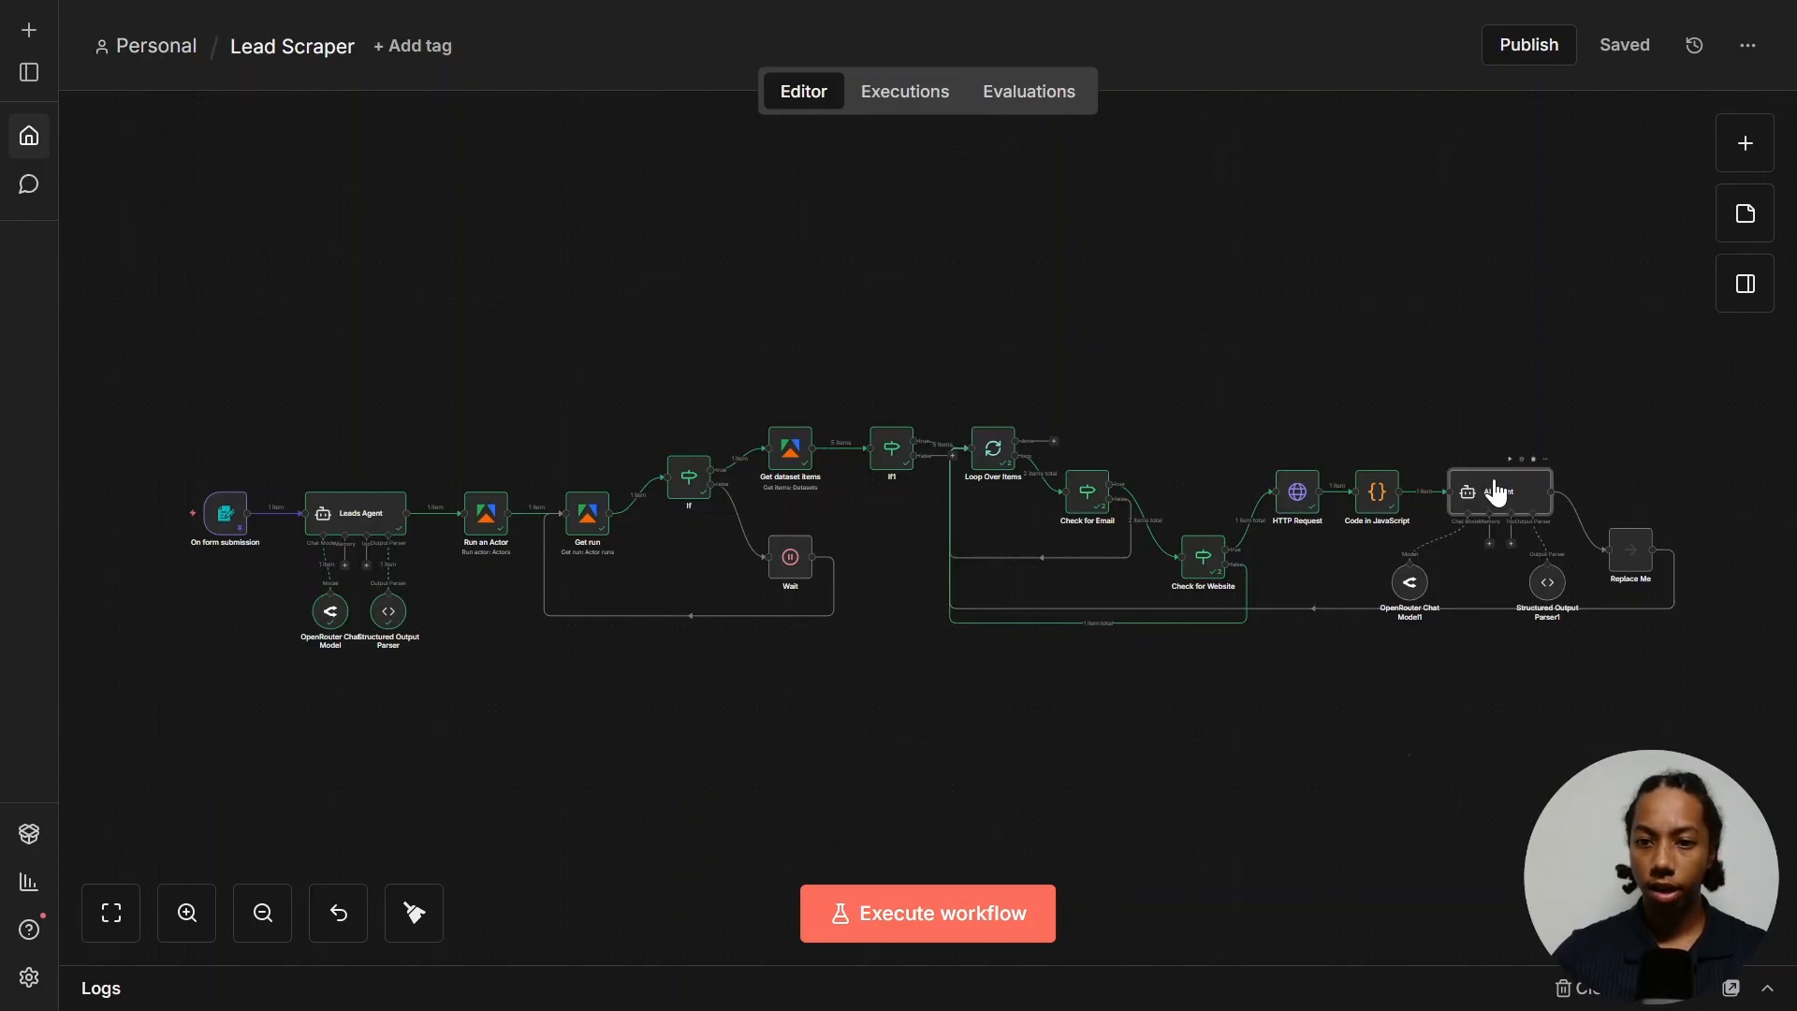
- Run the AI Agent to test it, producing one icebreaker line
double_click(1494, 491)
left_click(1104, 114)
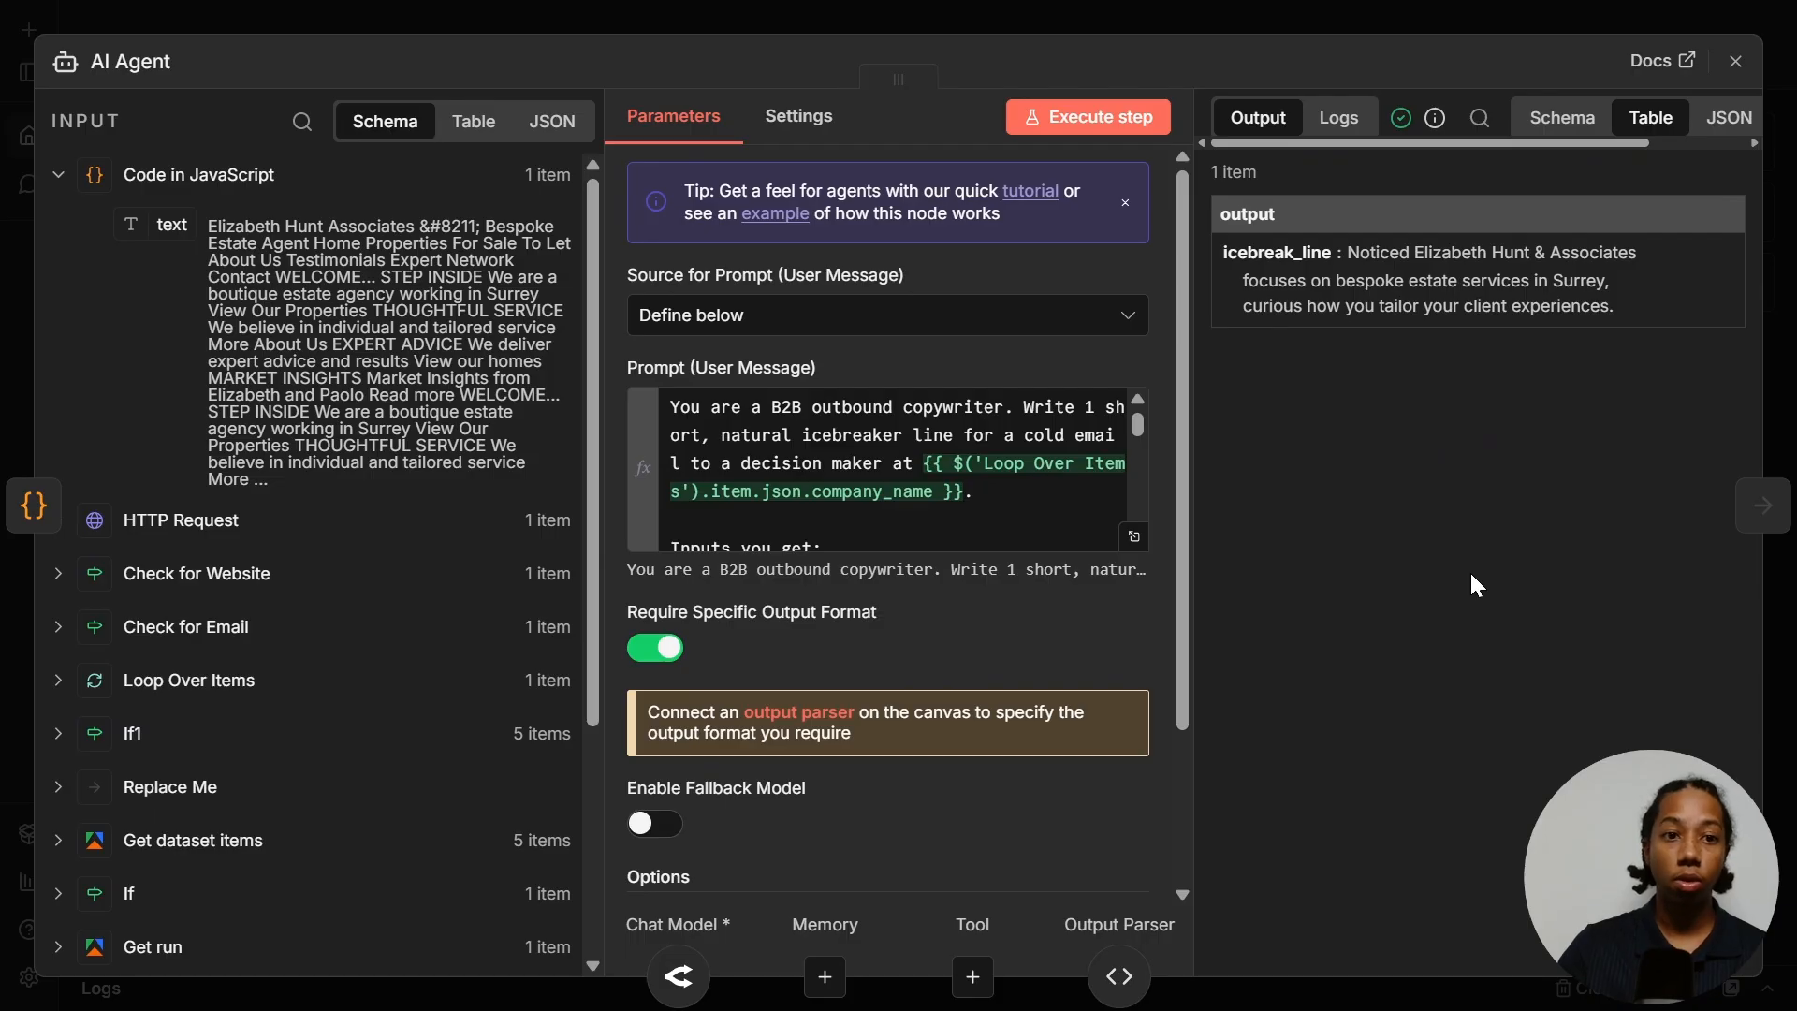
key("Escape")
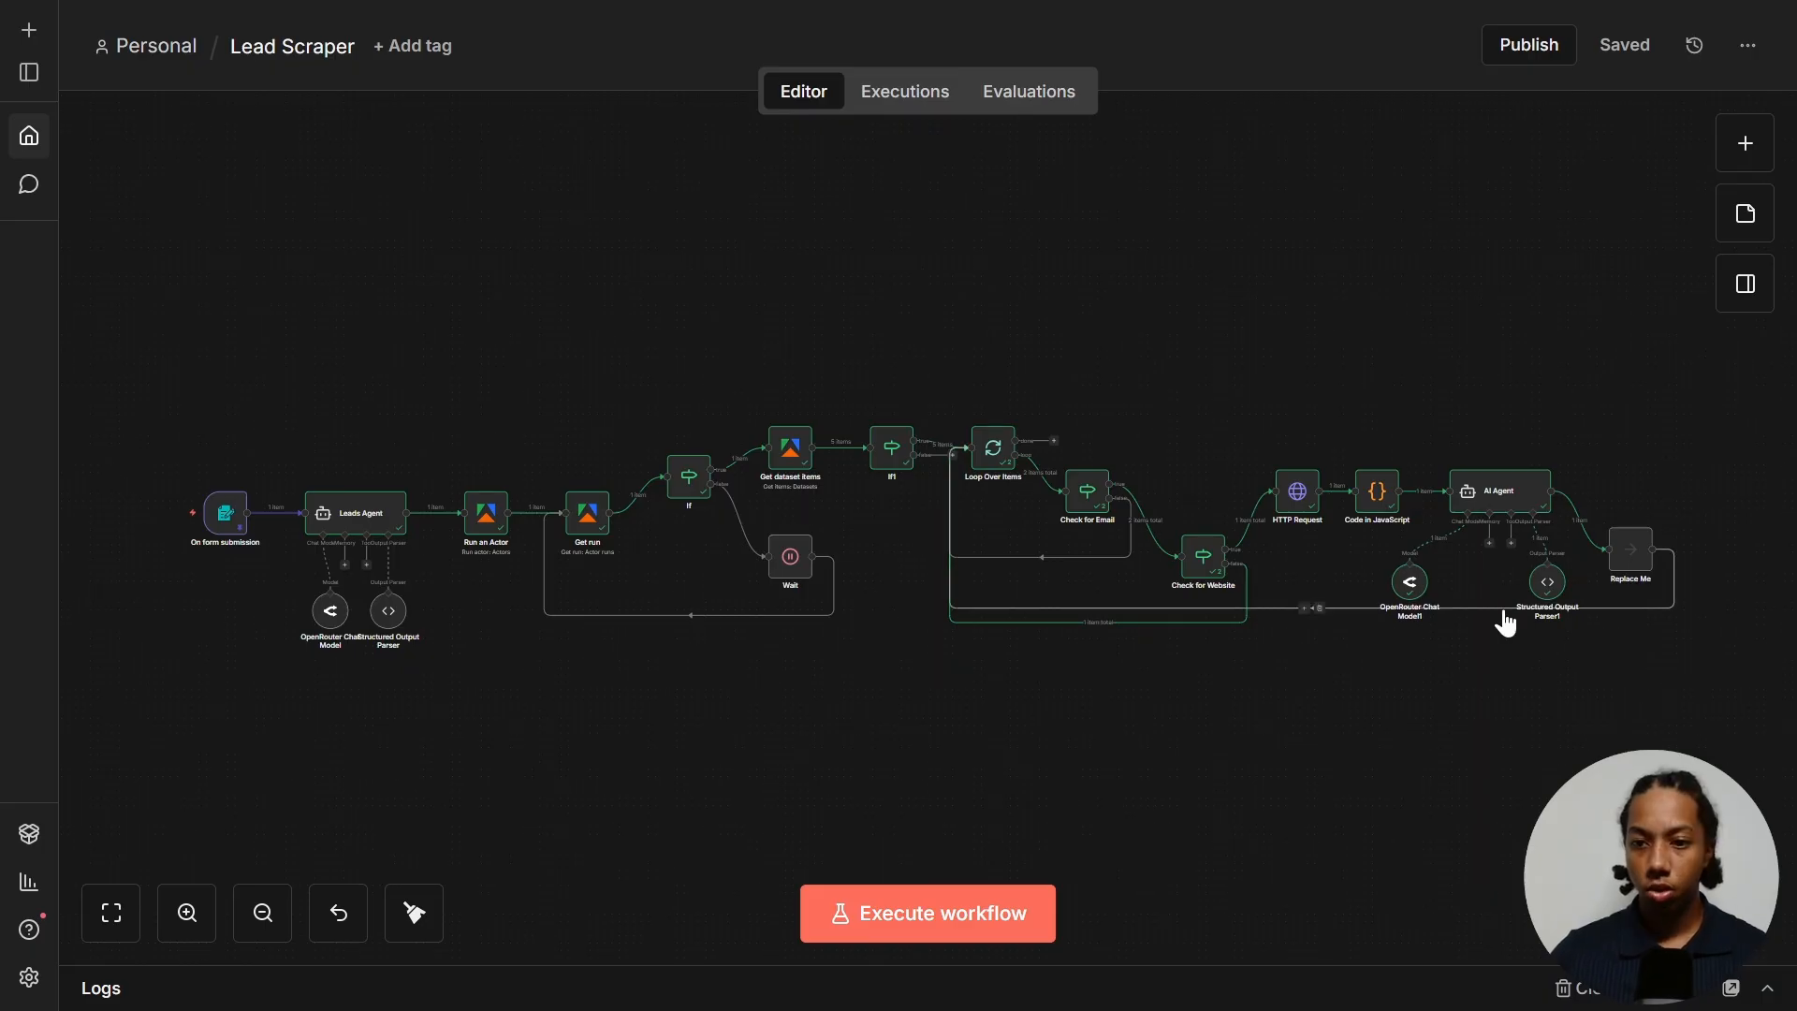
- Add a Google Sheets 'Append row in sheet' step using the existing Google Sheets account credential
left_click(1572, 521)
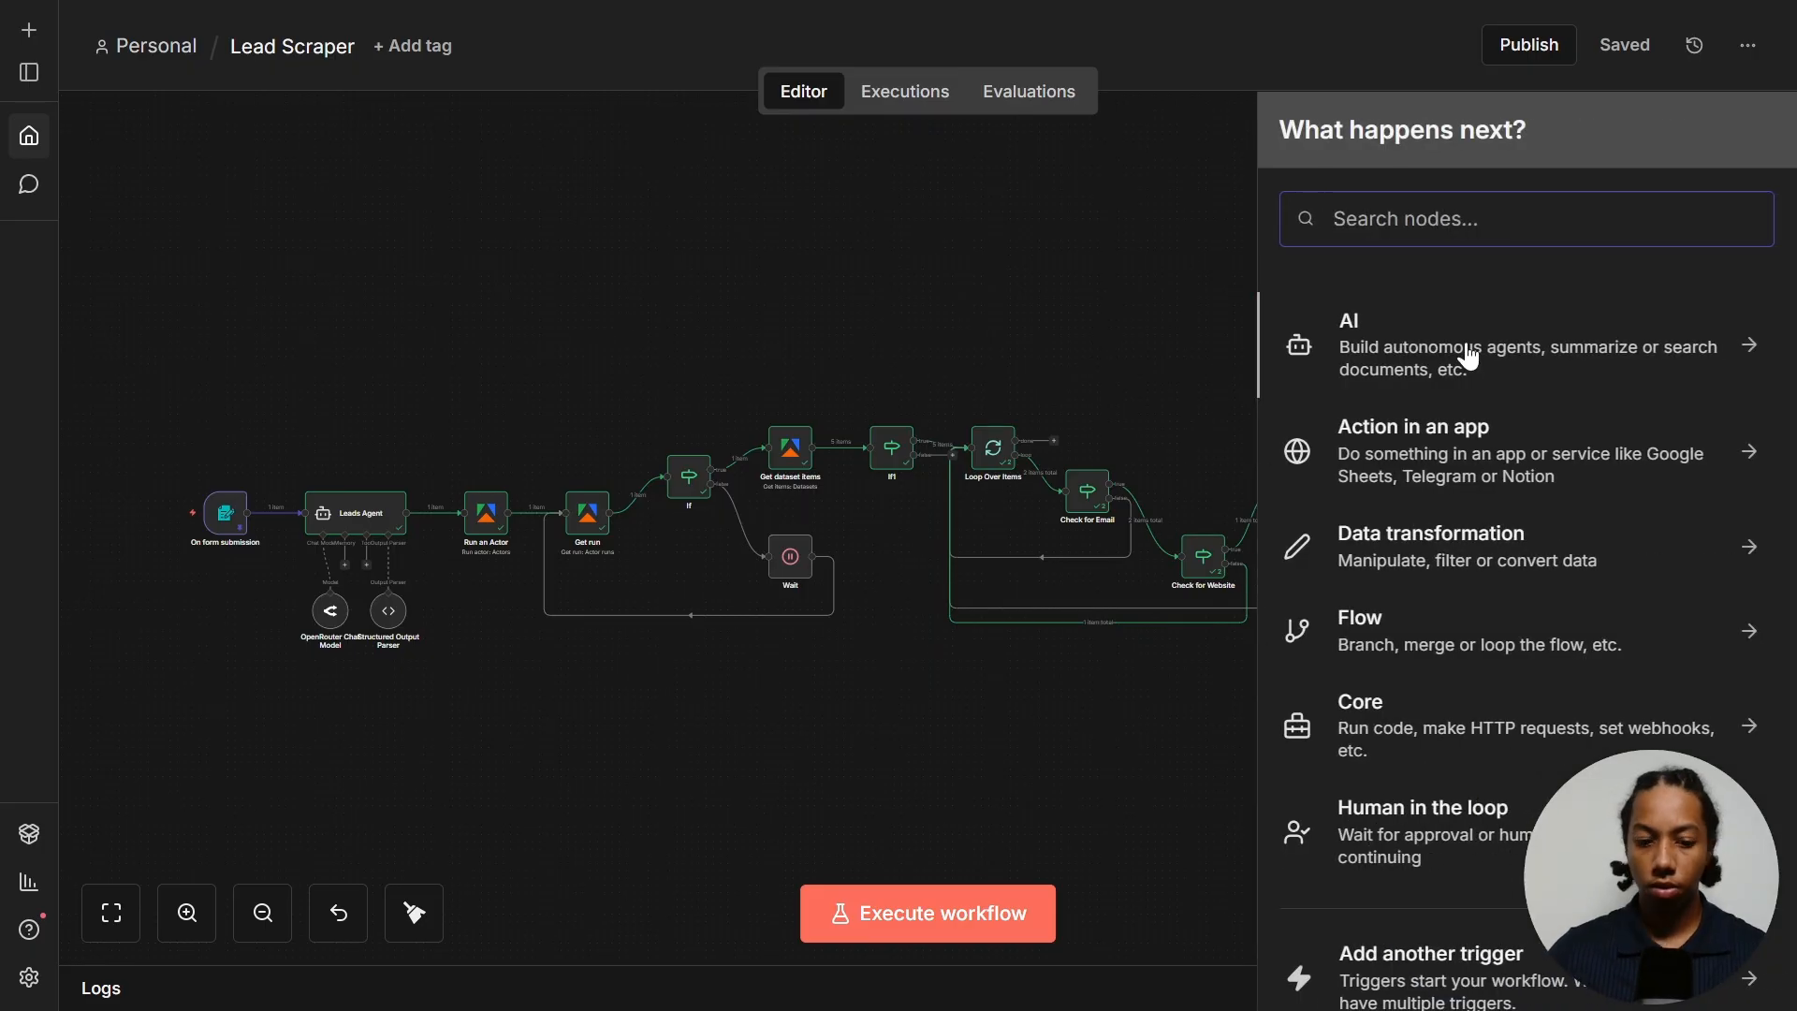
type("sheet")
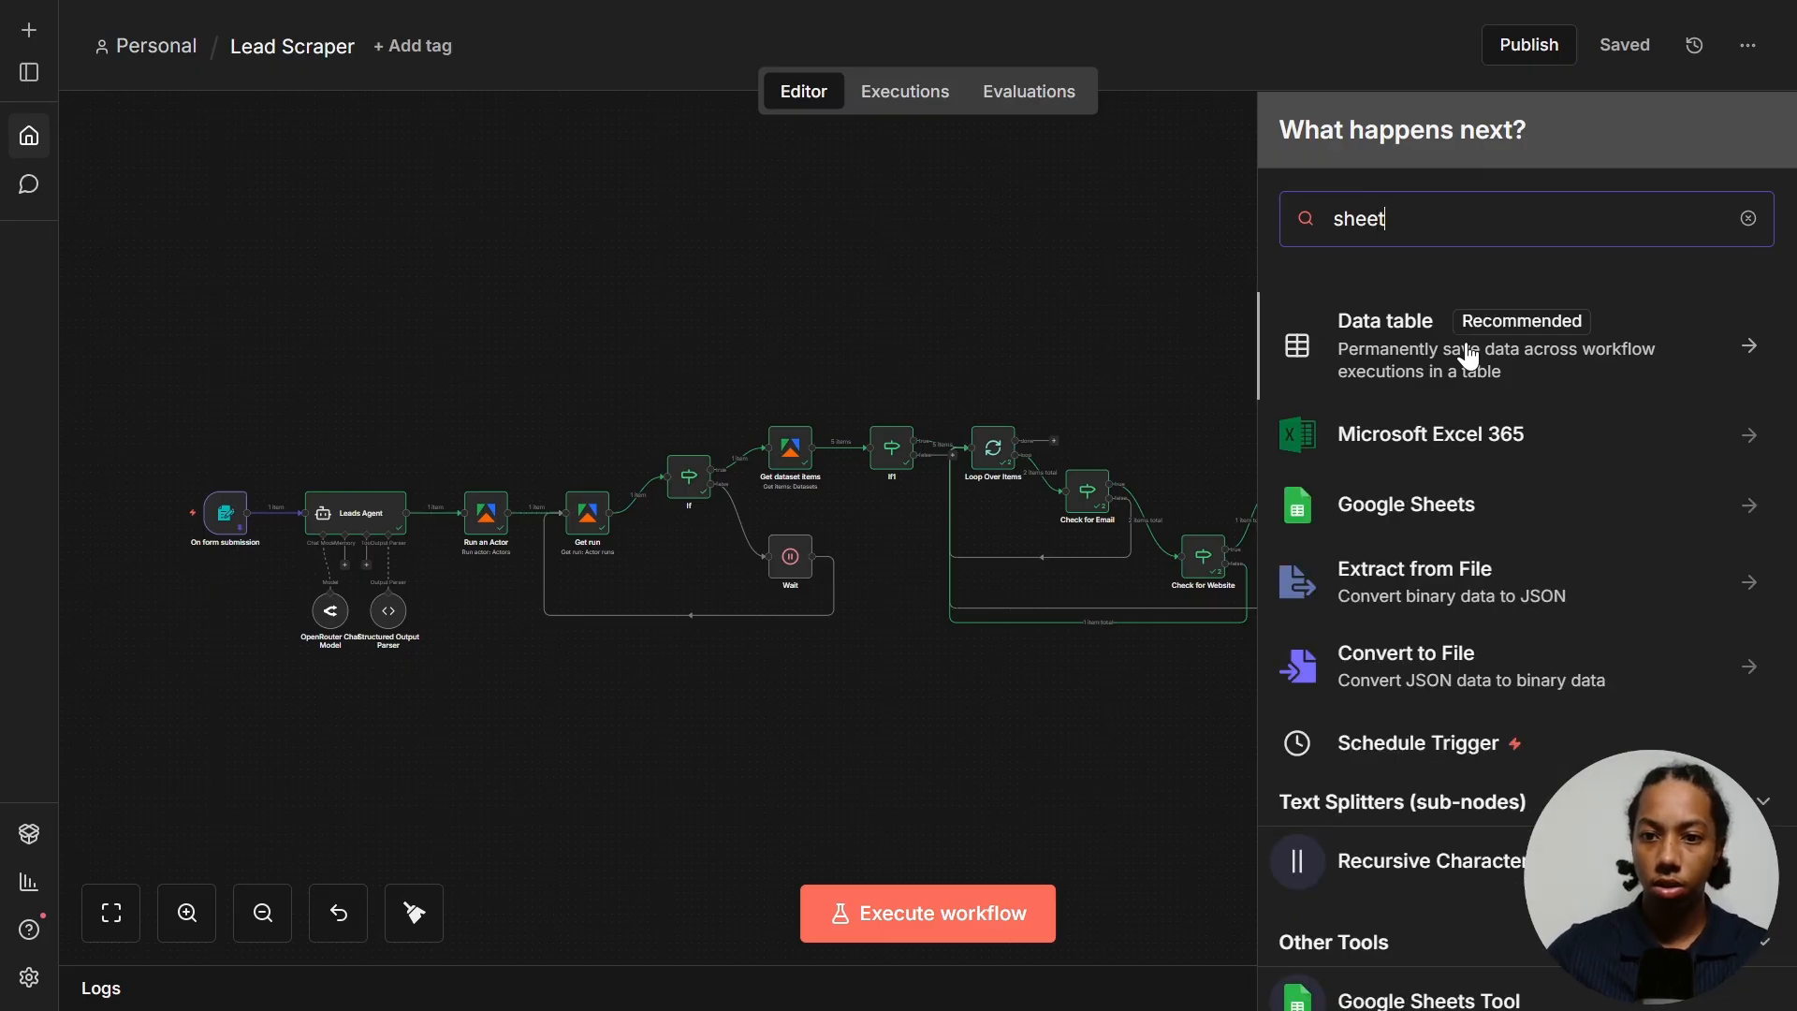
left_click(1436, 506)
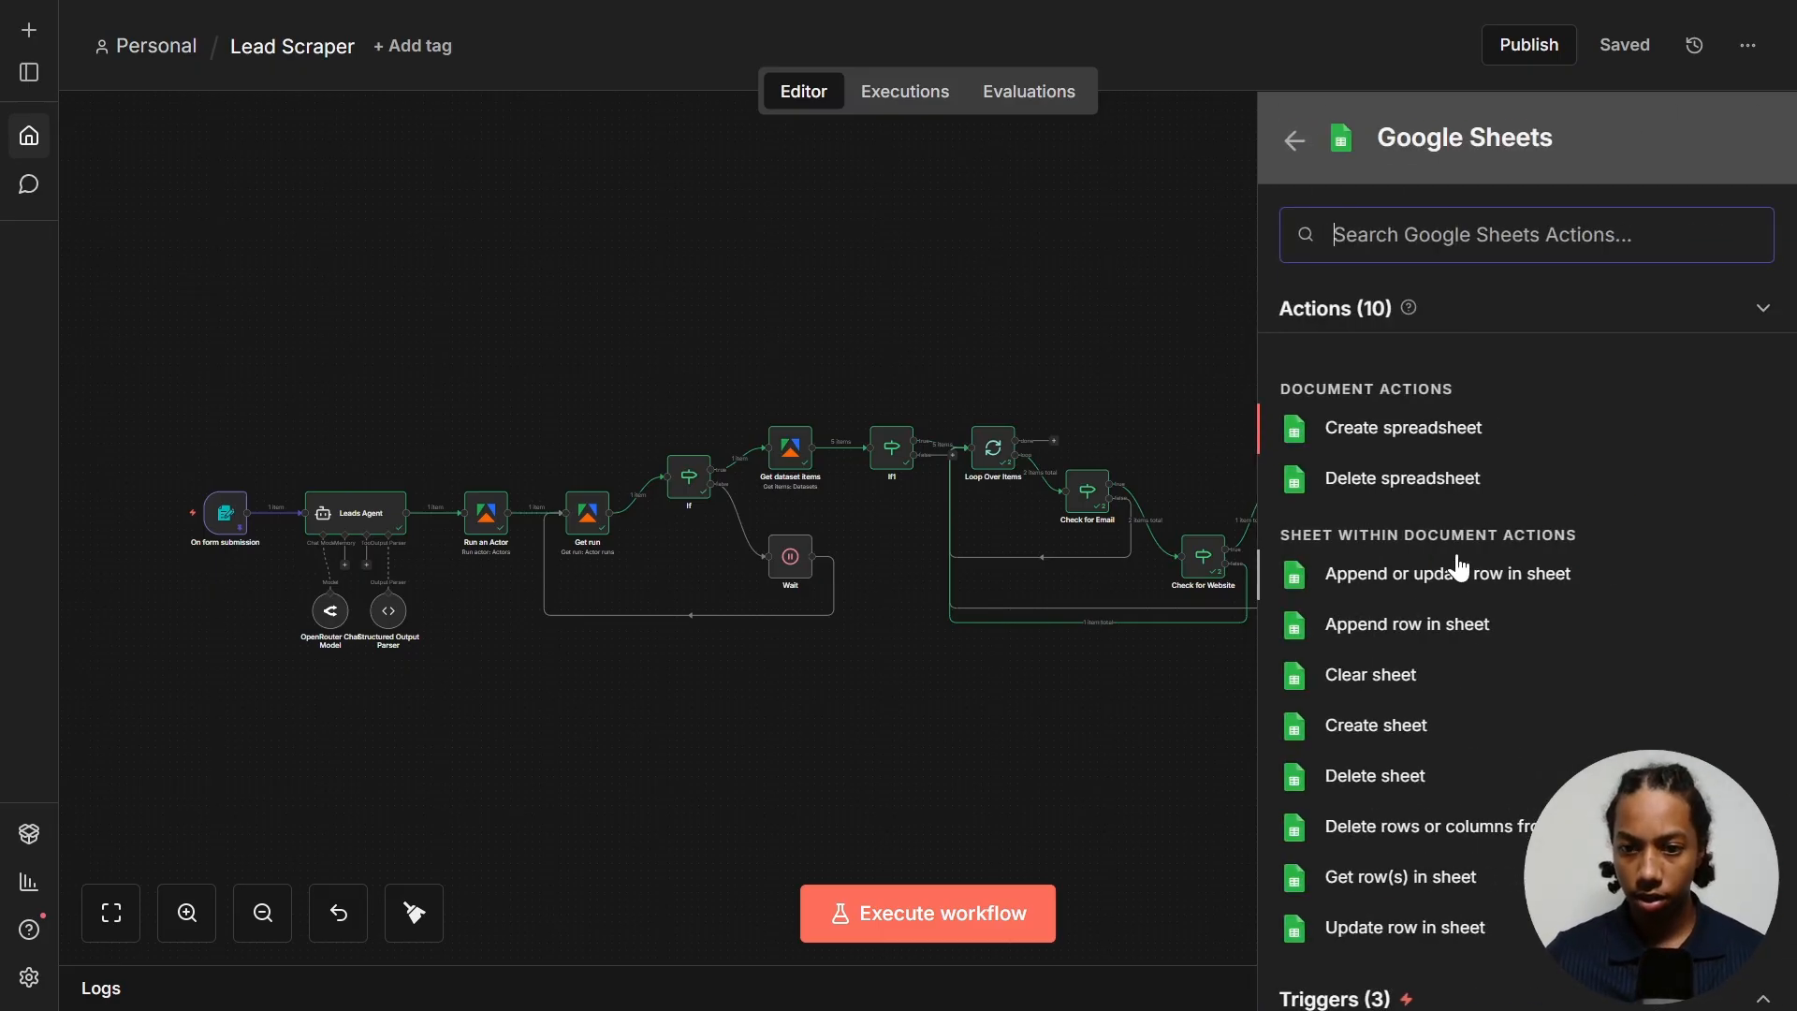
left_click(1388, 644)
left_click(762, 210)
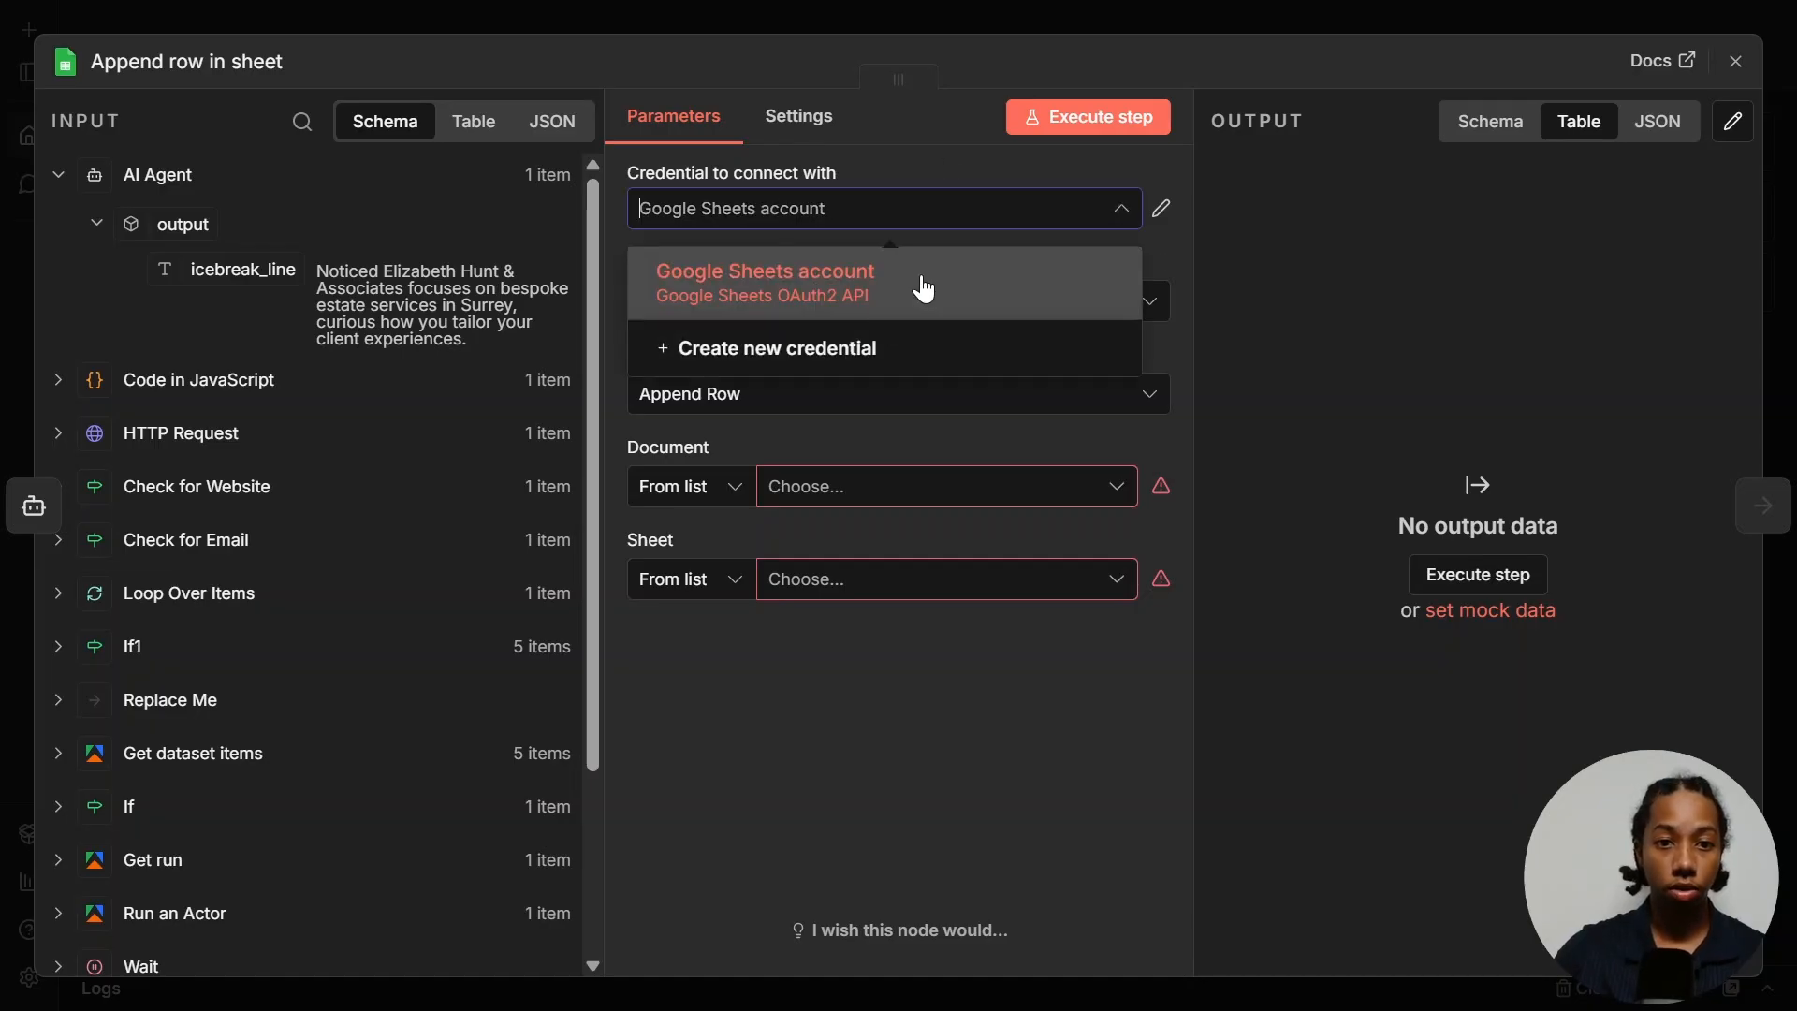
left_click(797, 723)
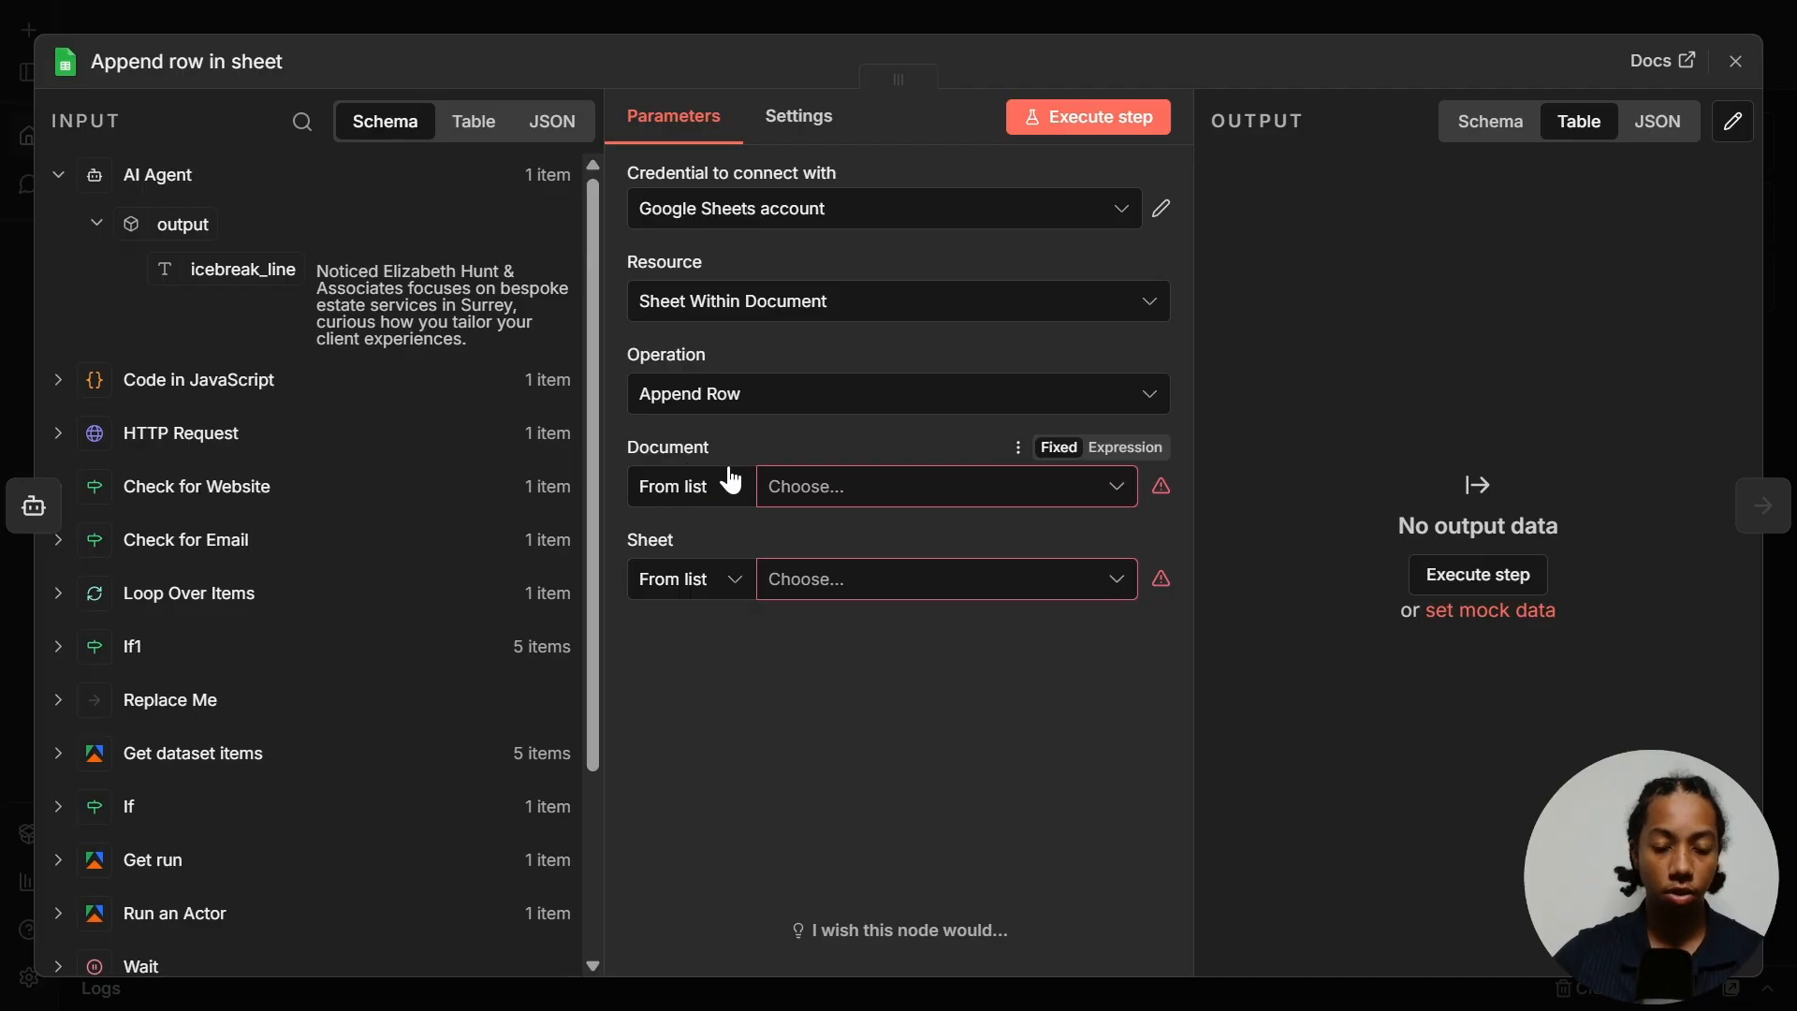
- Identify the document by its pasted URL and choose the Leads sheet
left_click(702, 518)
left_click(702, 618)
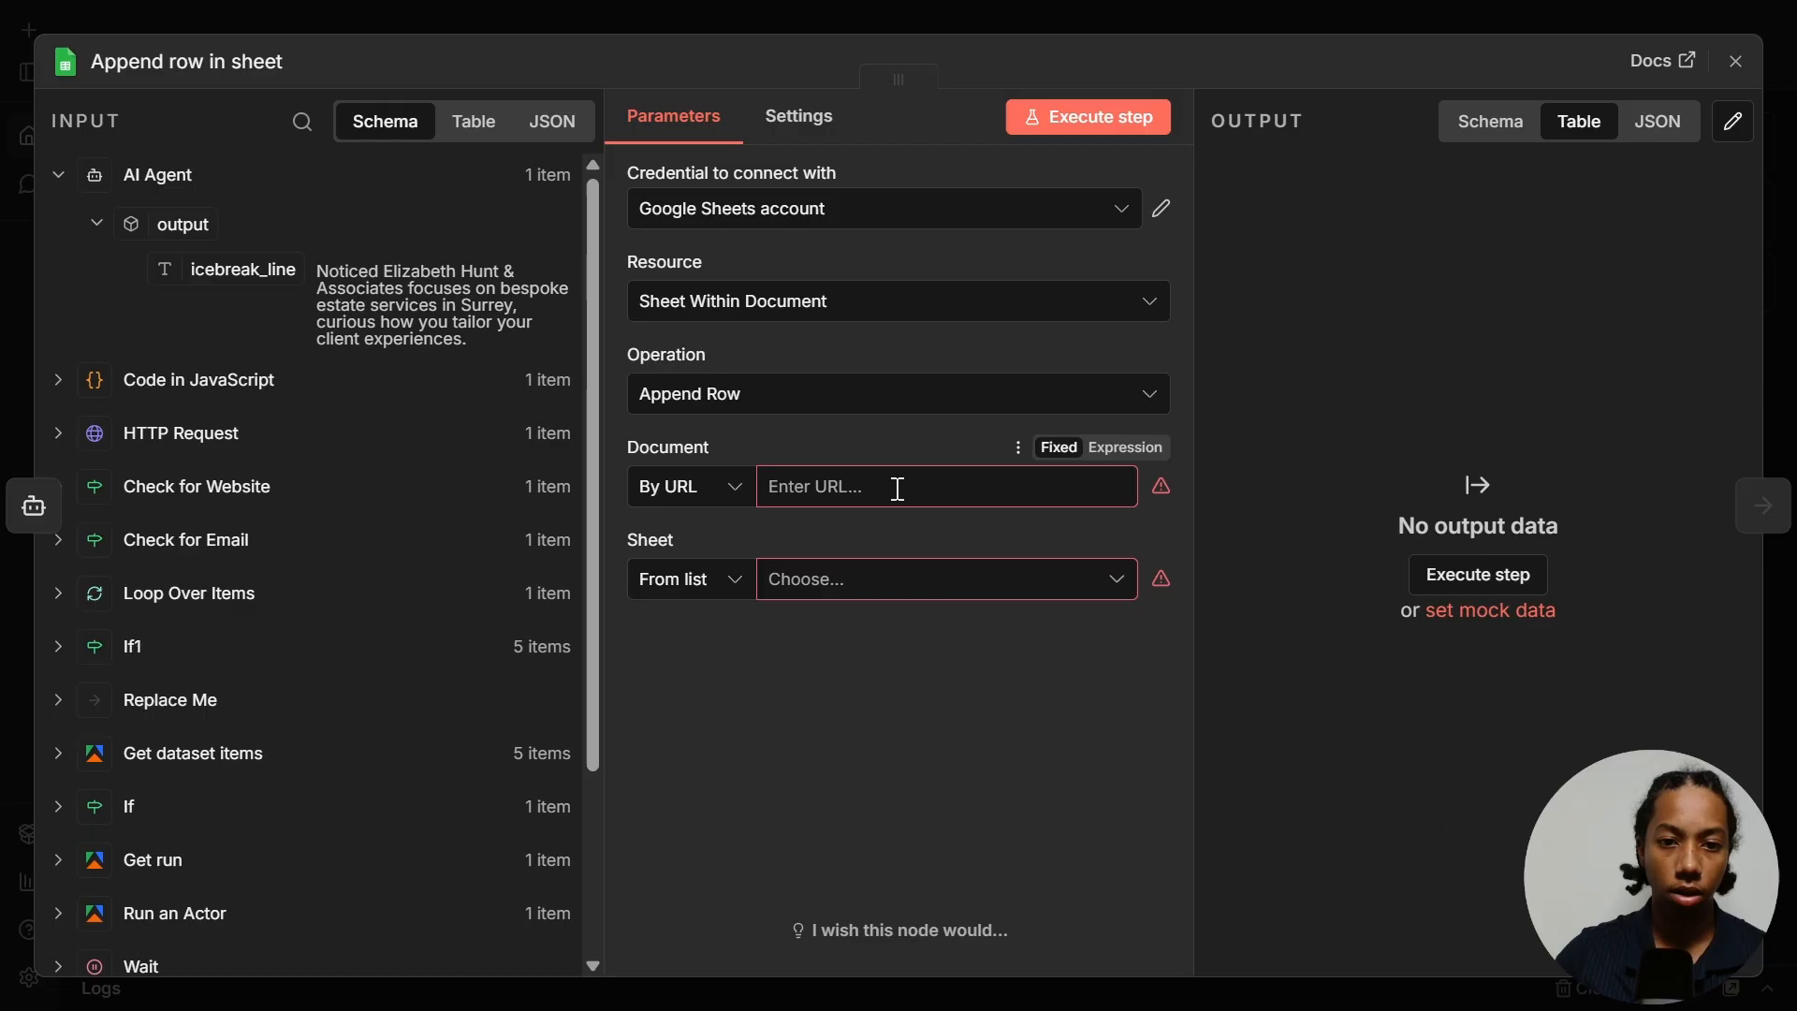
left_click(900, 478)
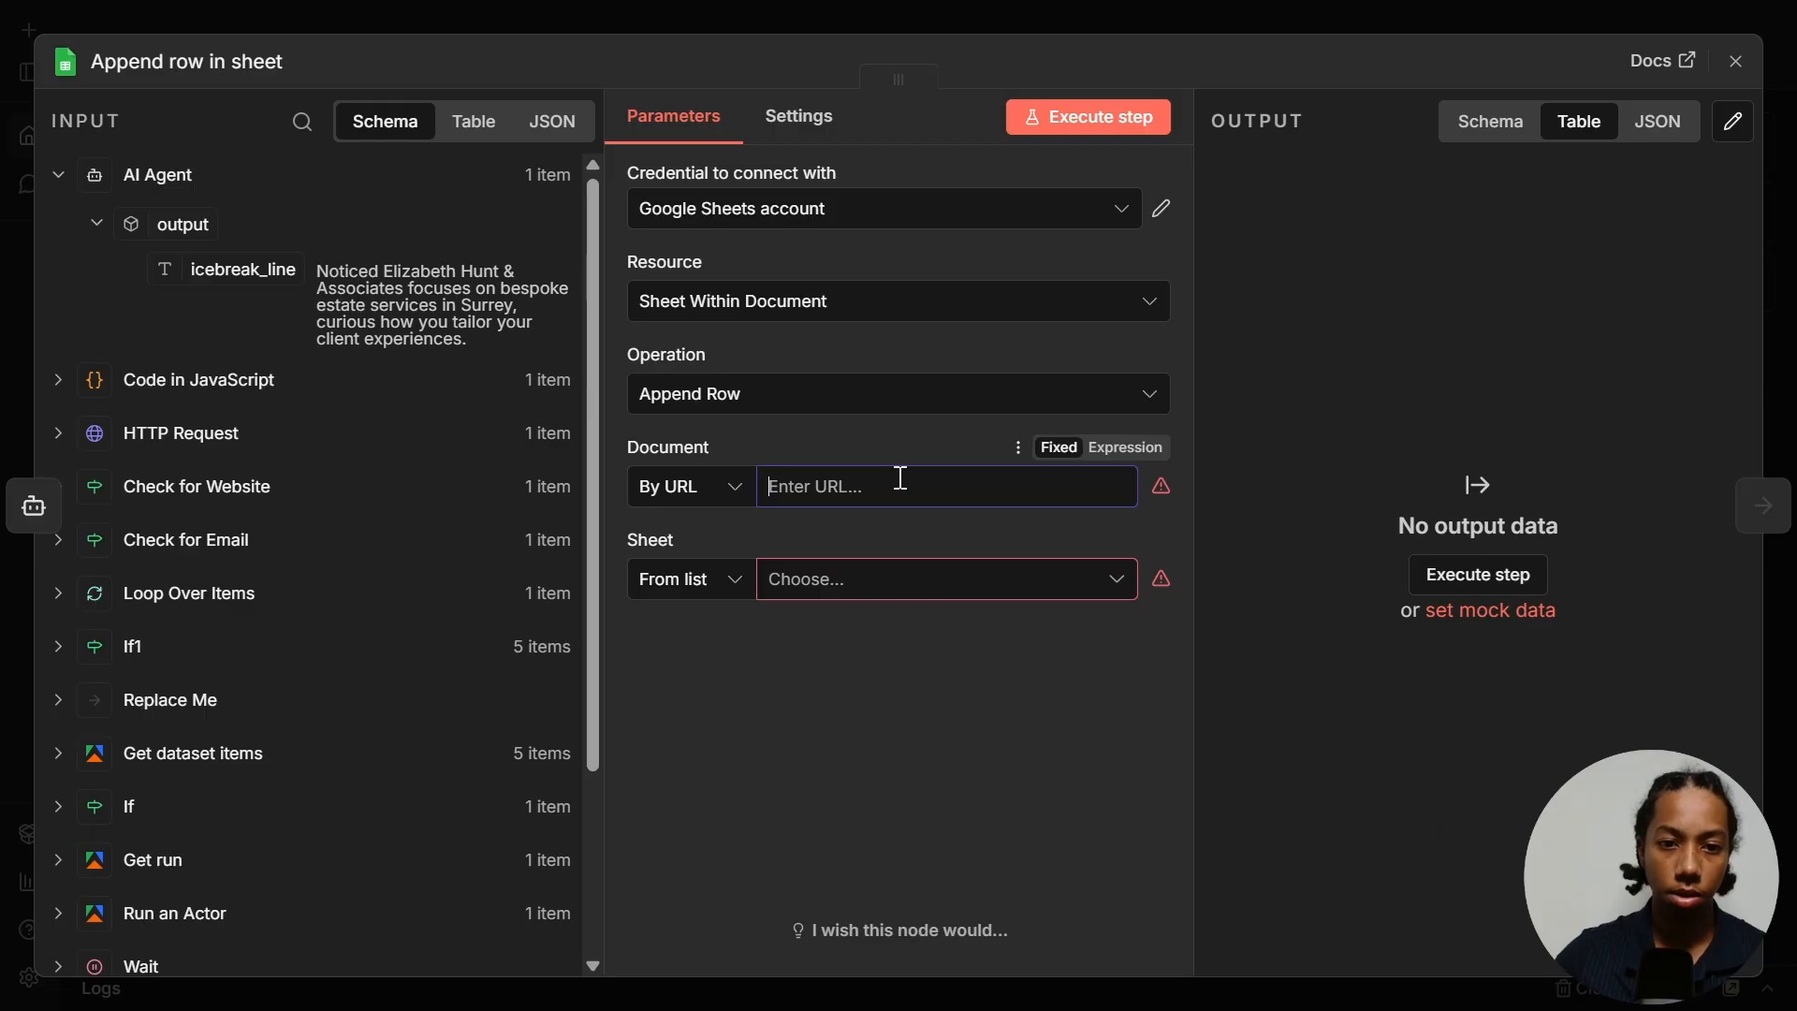
key("ctrl+v")
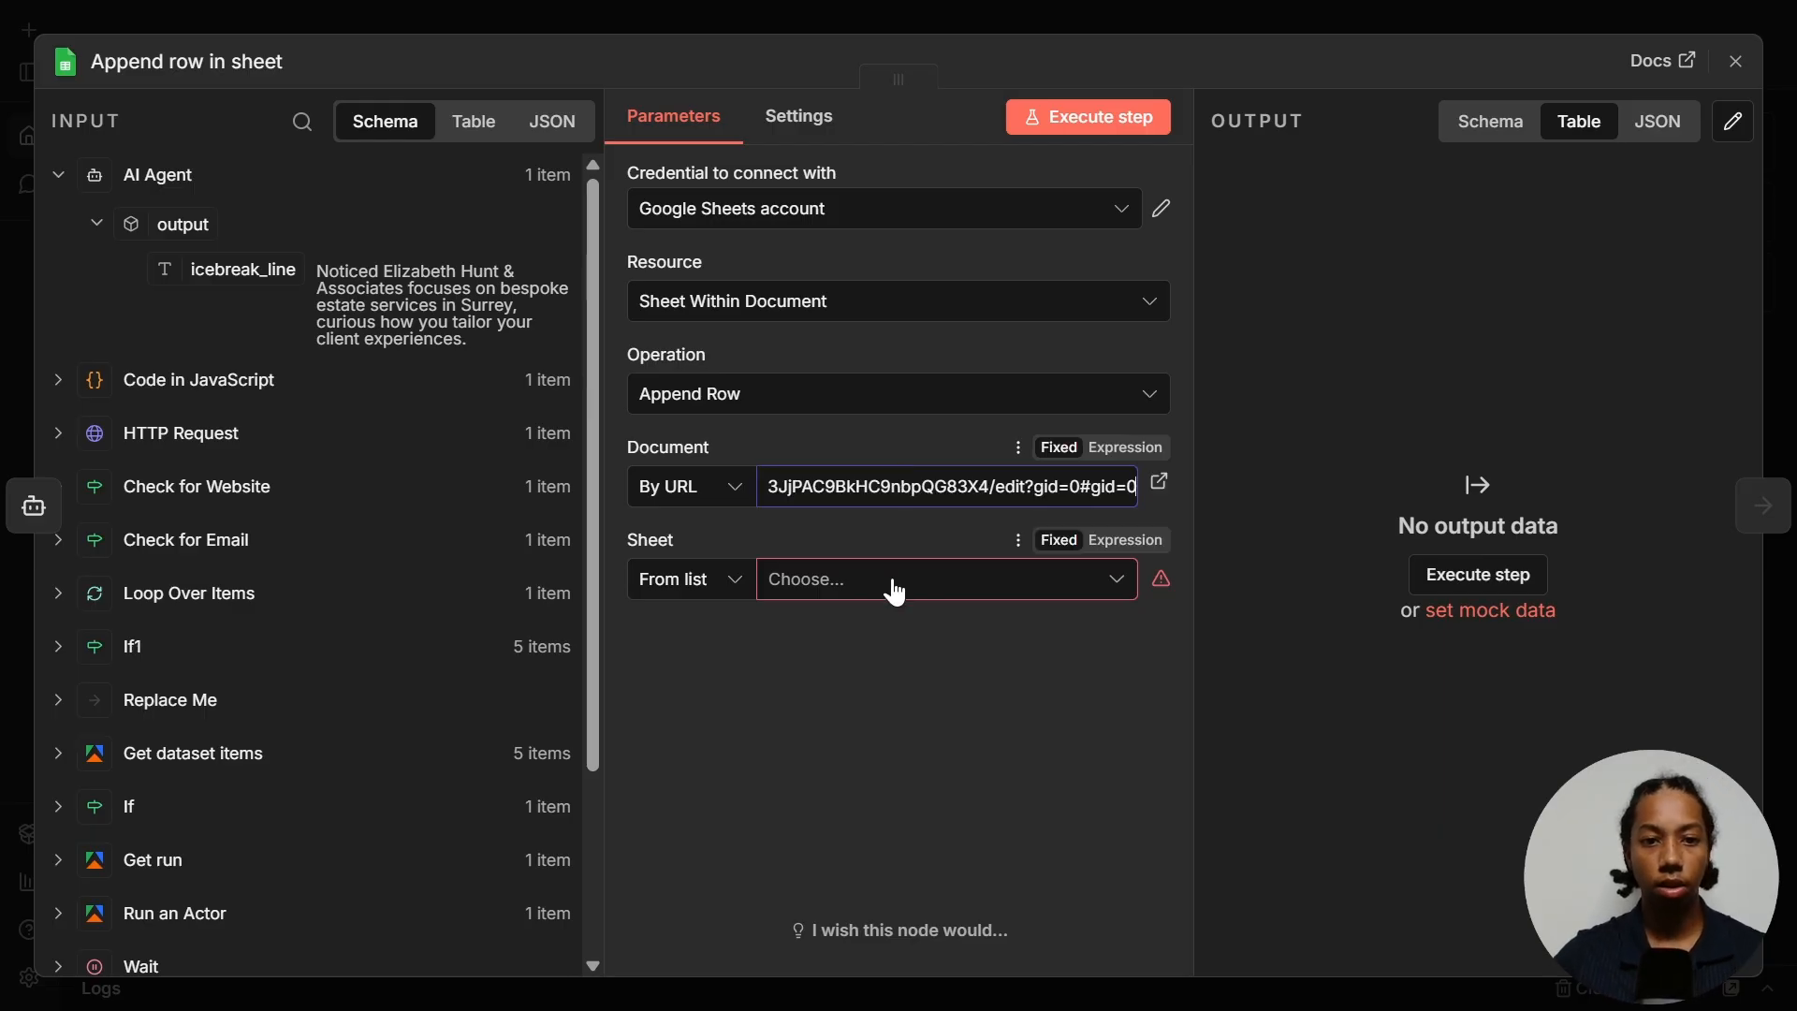
left_click(880, 661)
left_click(773, 599)
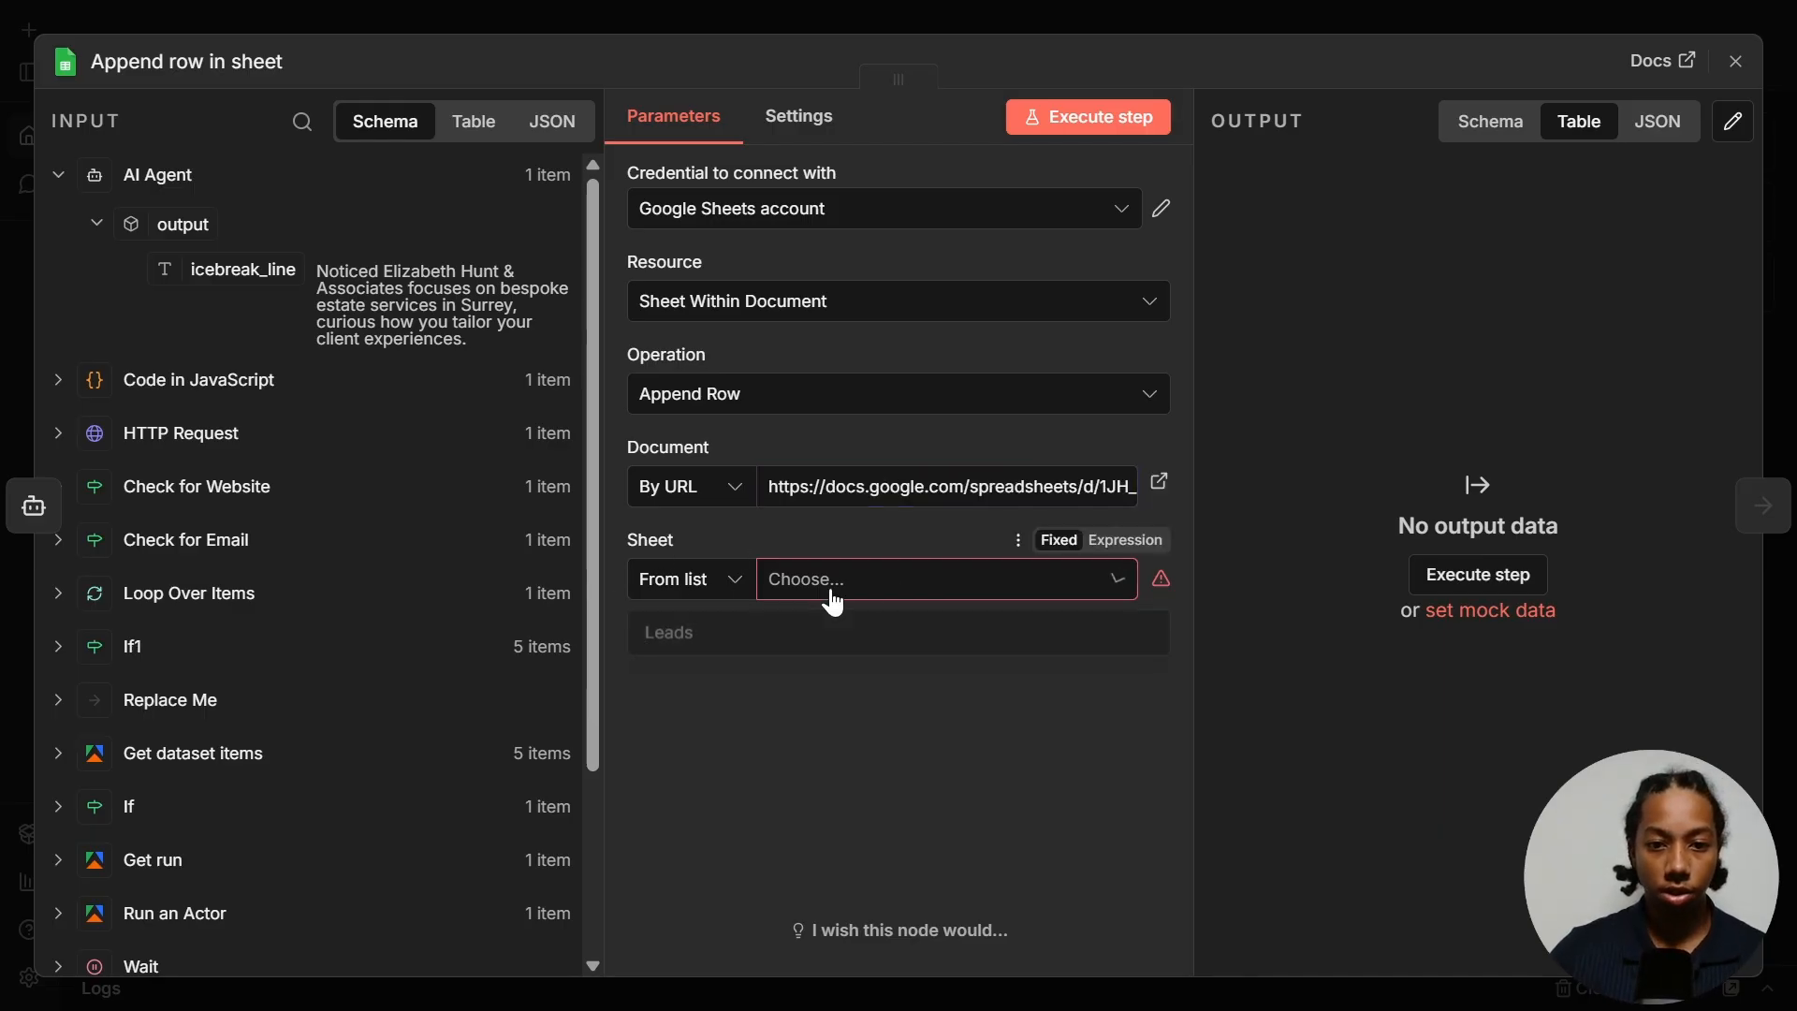
left_click(727, 627)
scroll(697, 618, "down", 3)
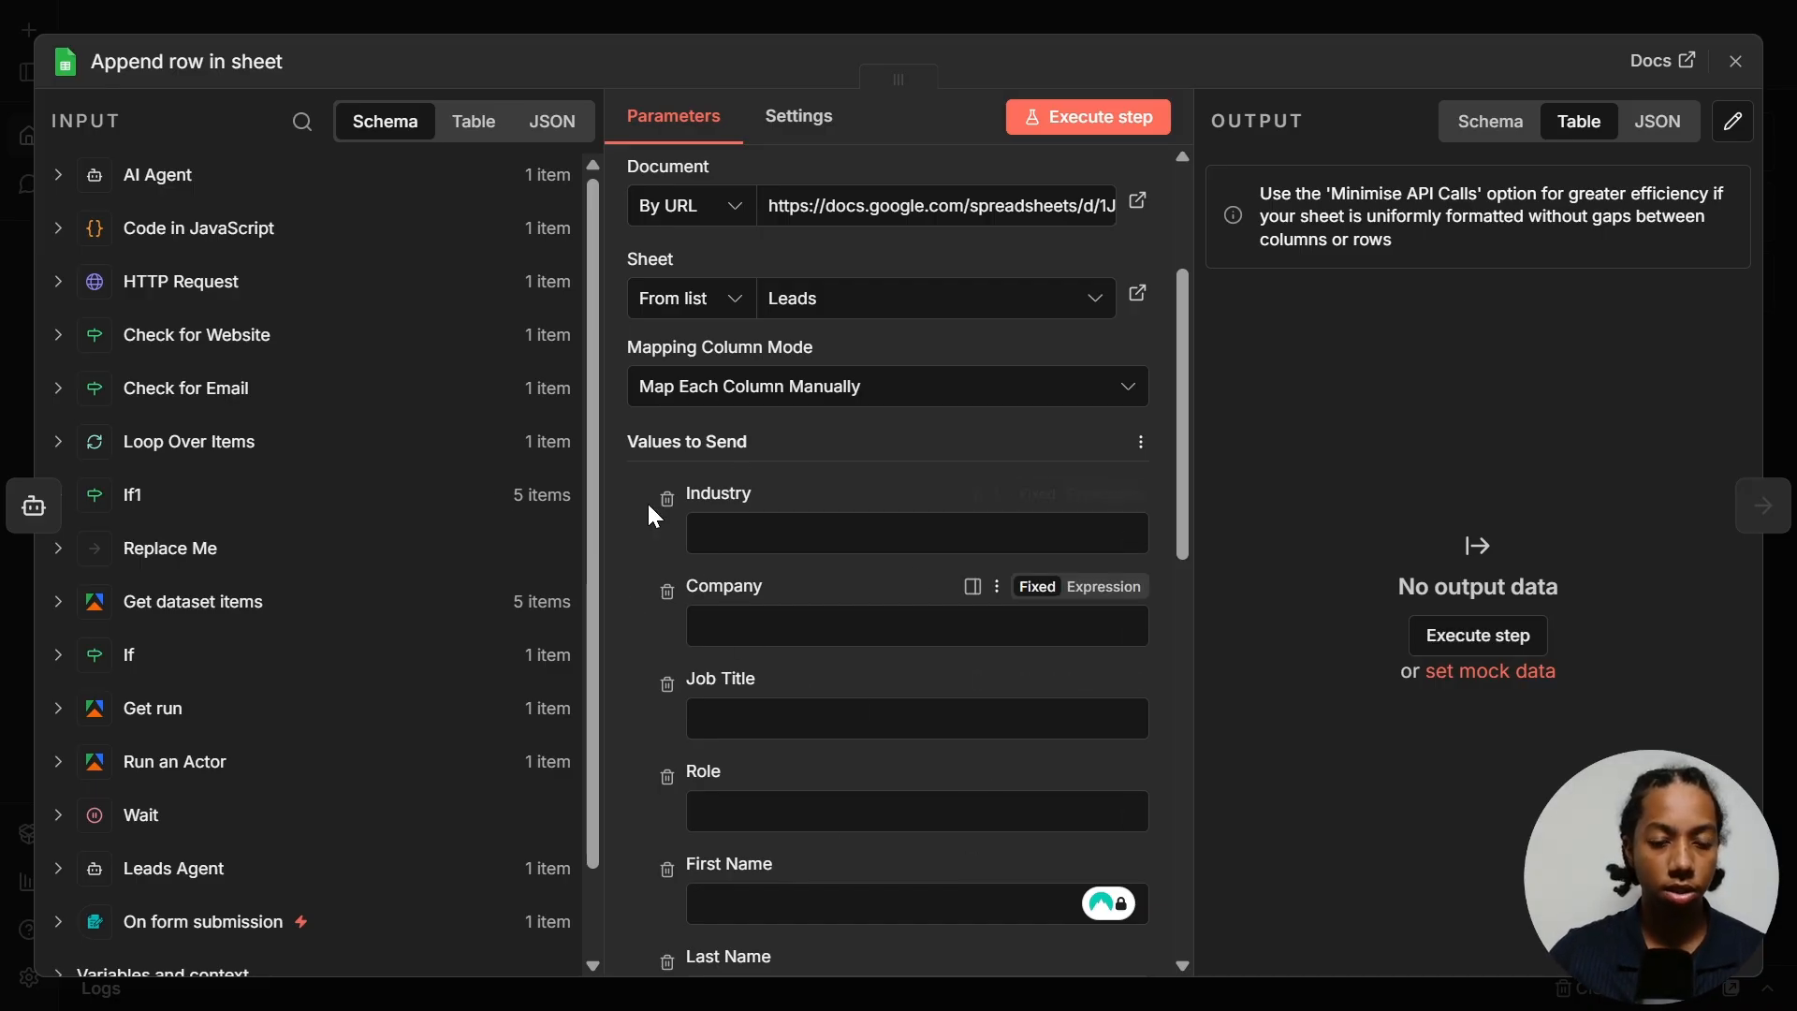
- Map first_name, last_name and the AI's icebreak_line into First Name, Last Name and Icebreak Line
left_click(60, 444)
scroll(254, 468, "down", 2)
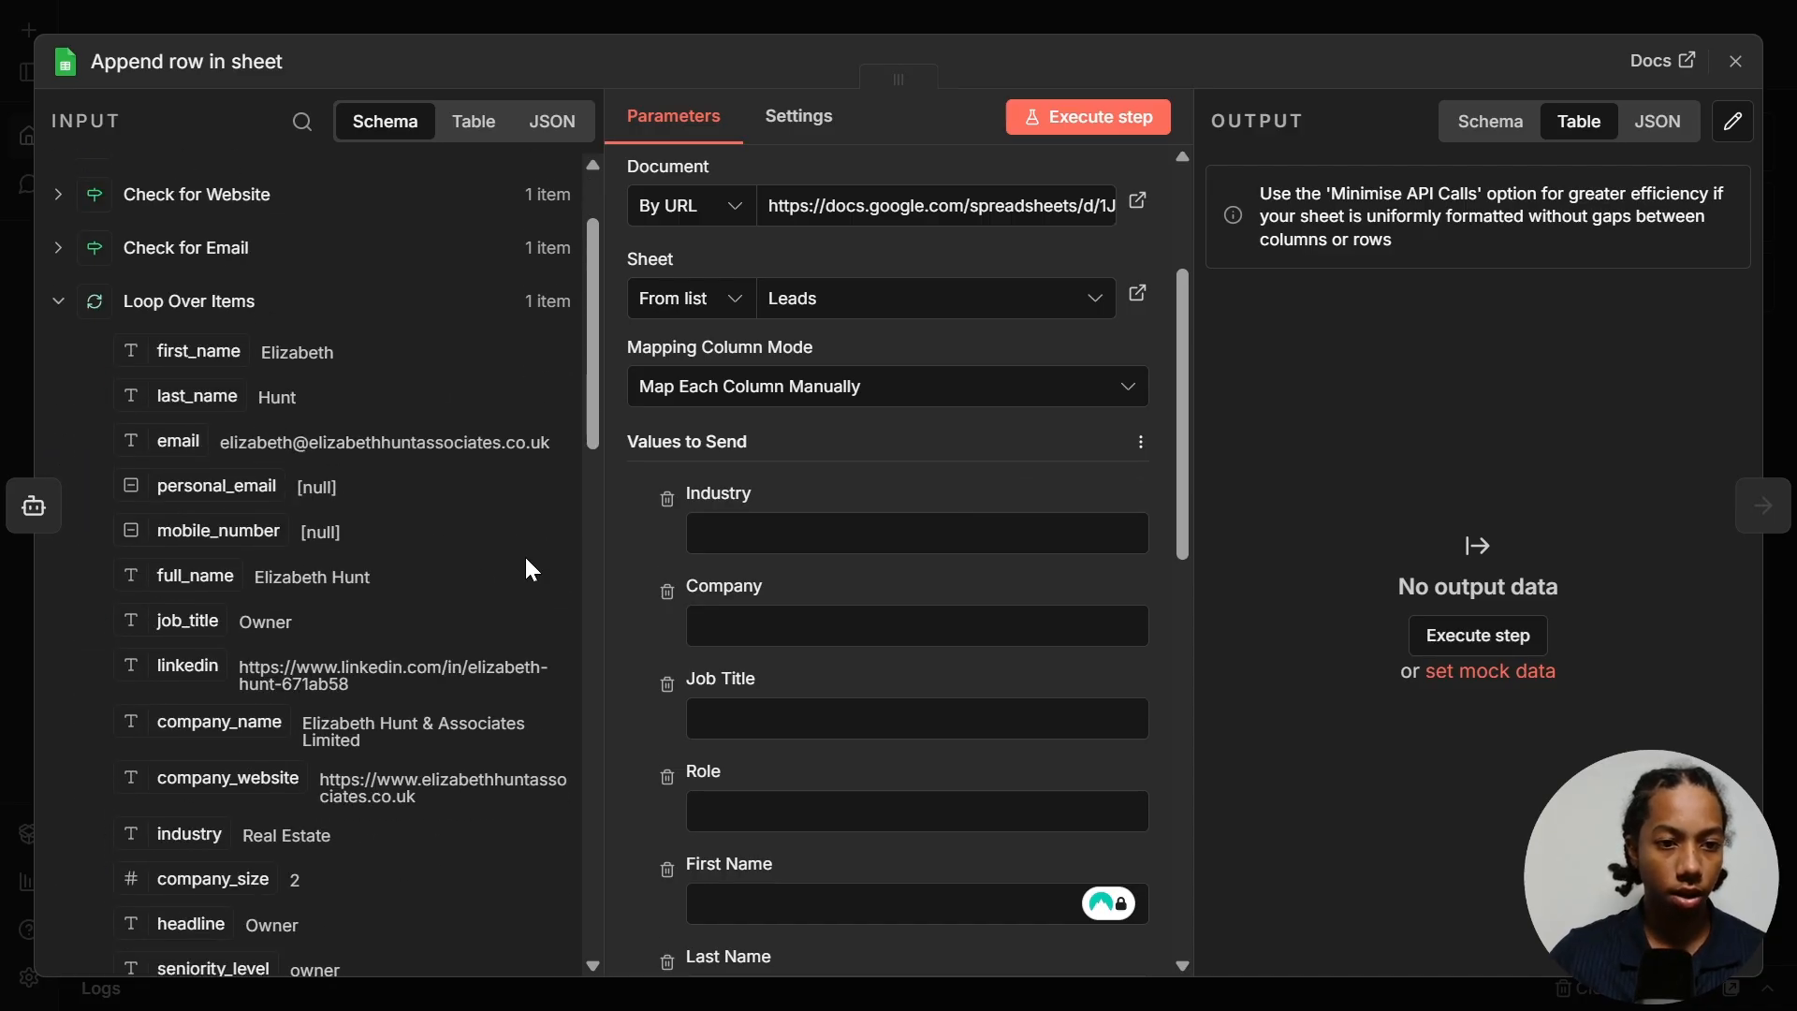
scroll(702, 505, "down", 3)
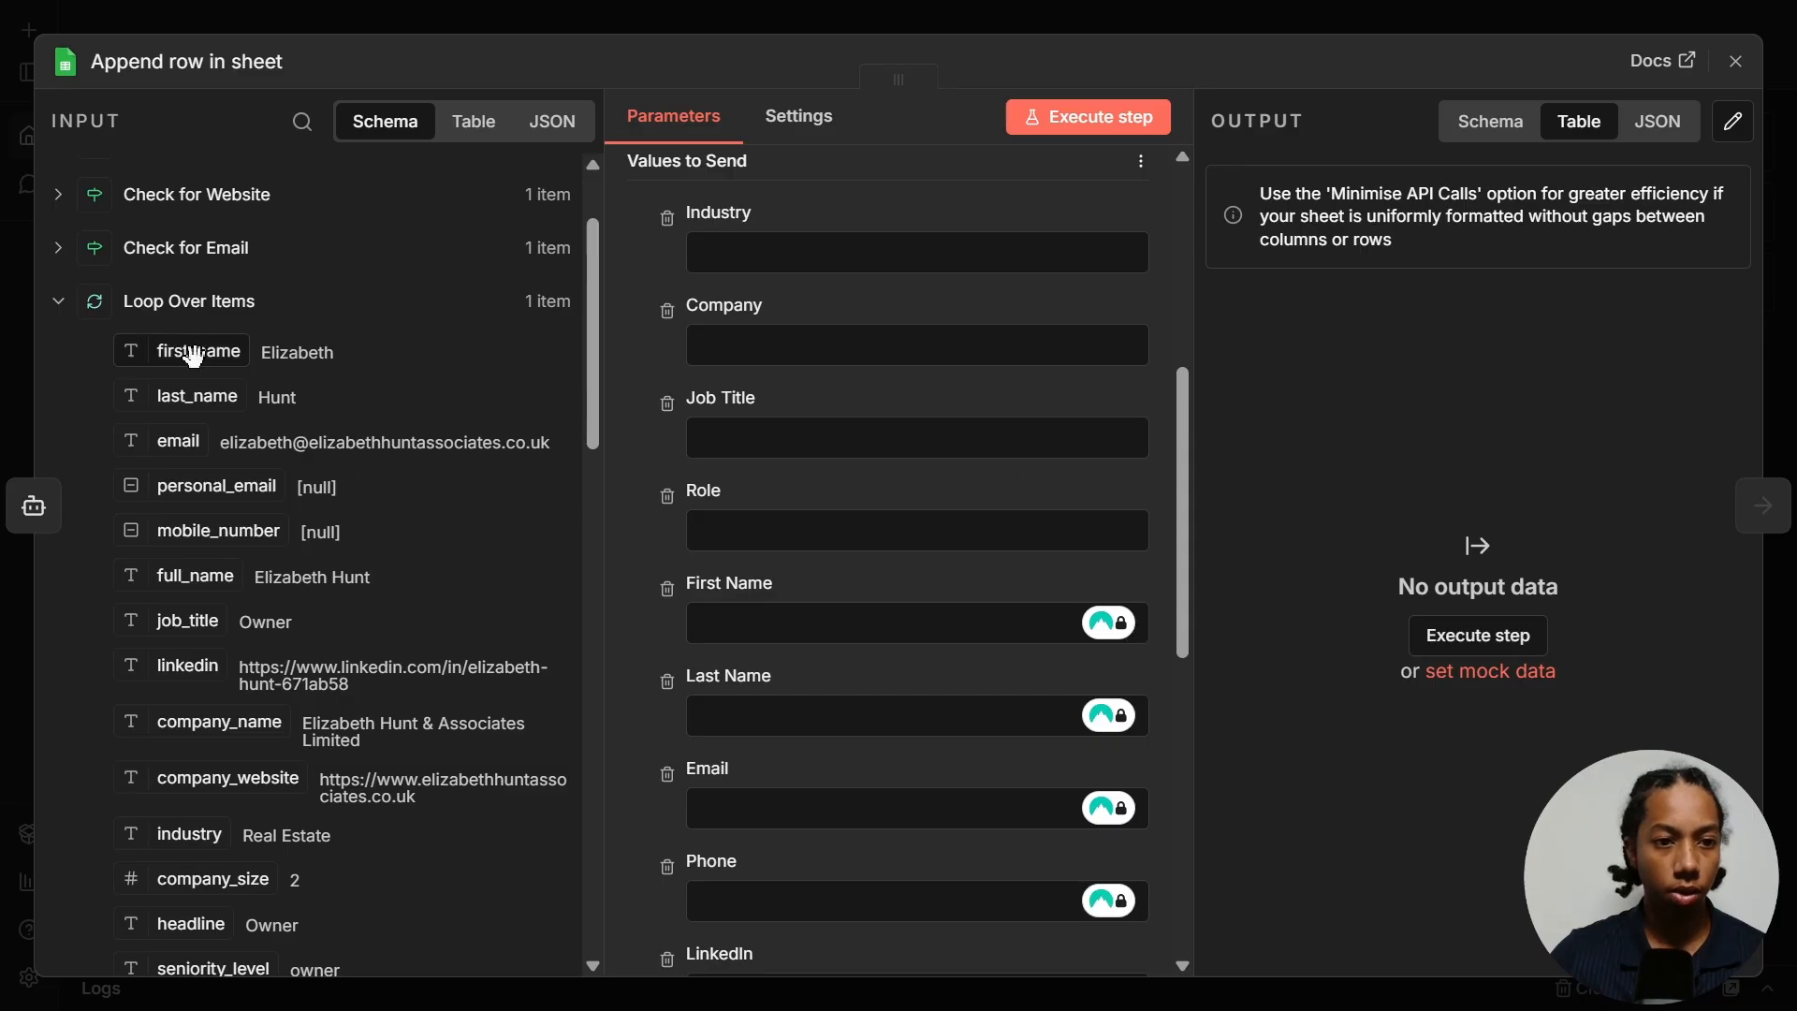
left_click_drag(185, 361, 784, 627)
left_click_drag(176, 395, 768, 766)
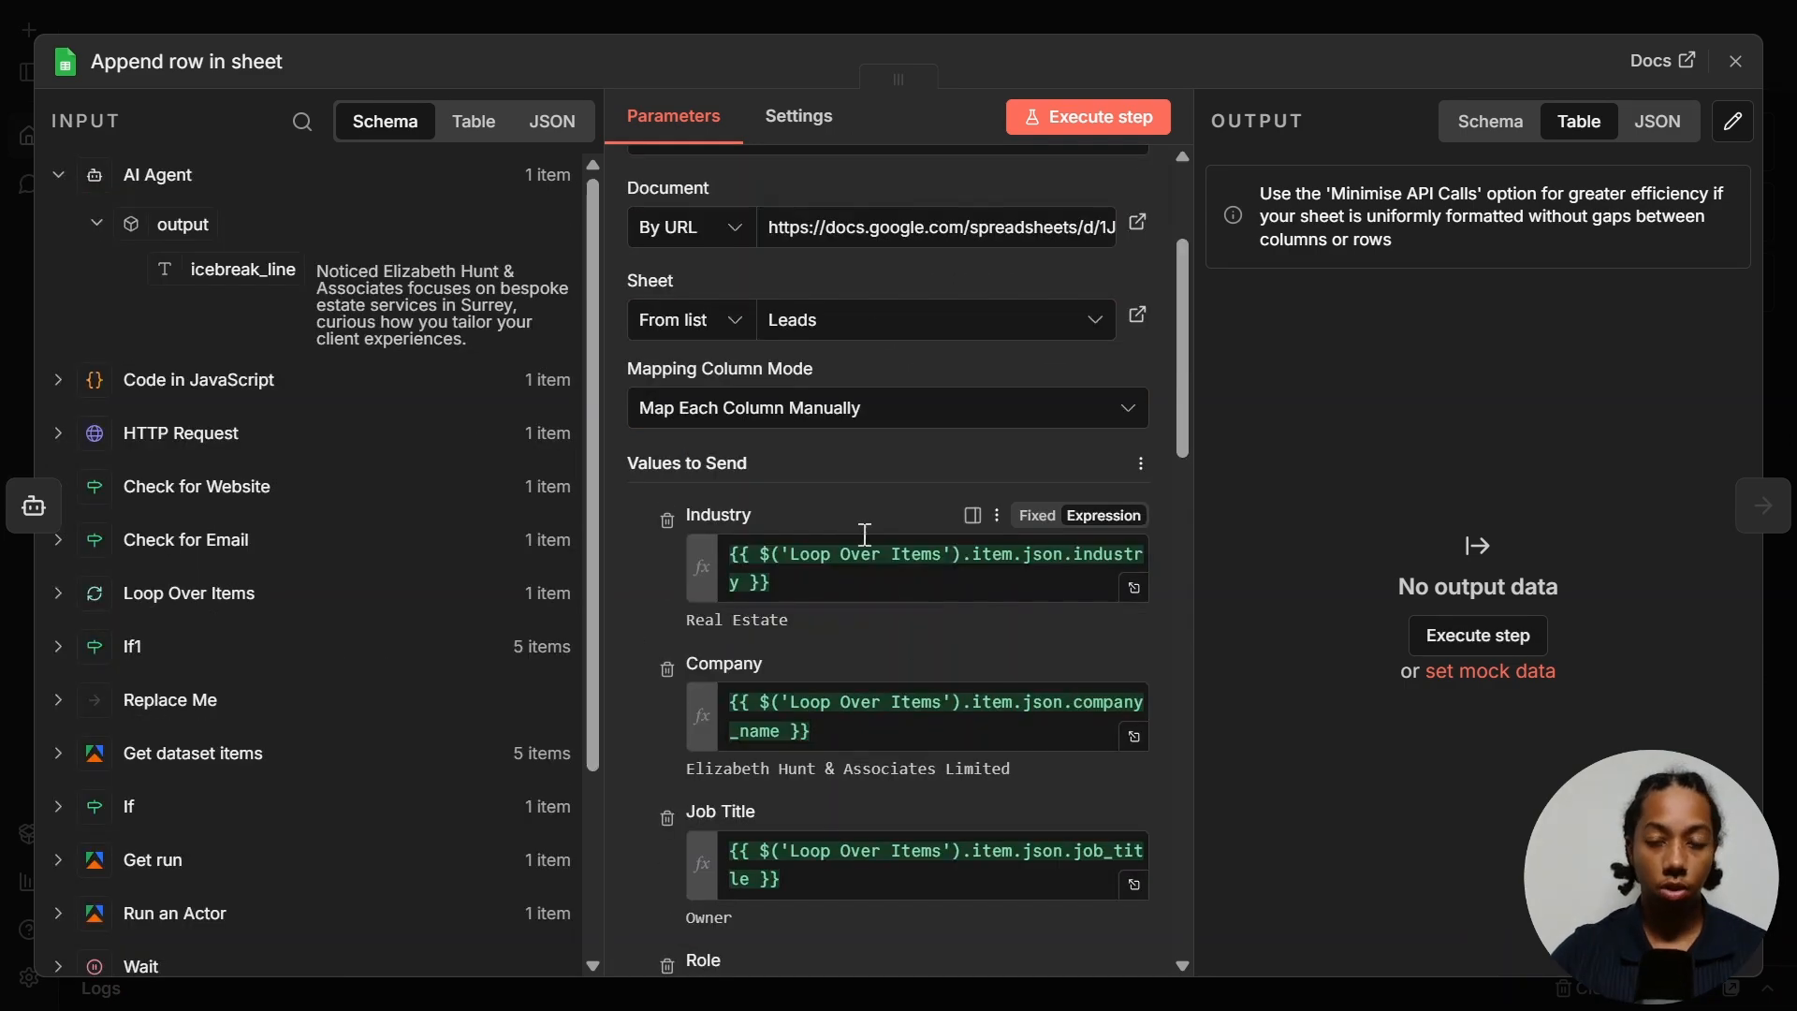
scroll(867, 562, "down", 5)
scroll(868, 573, "down", 10)
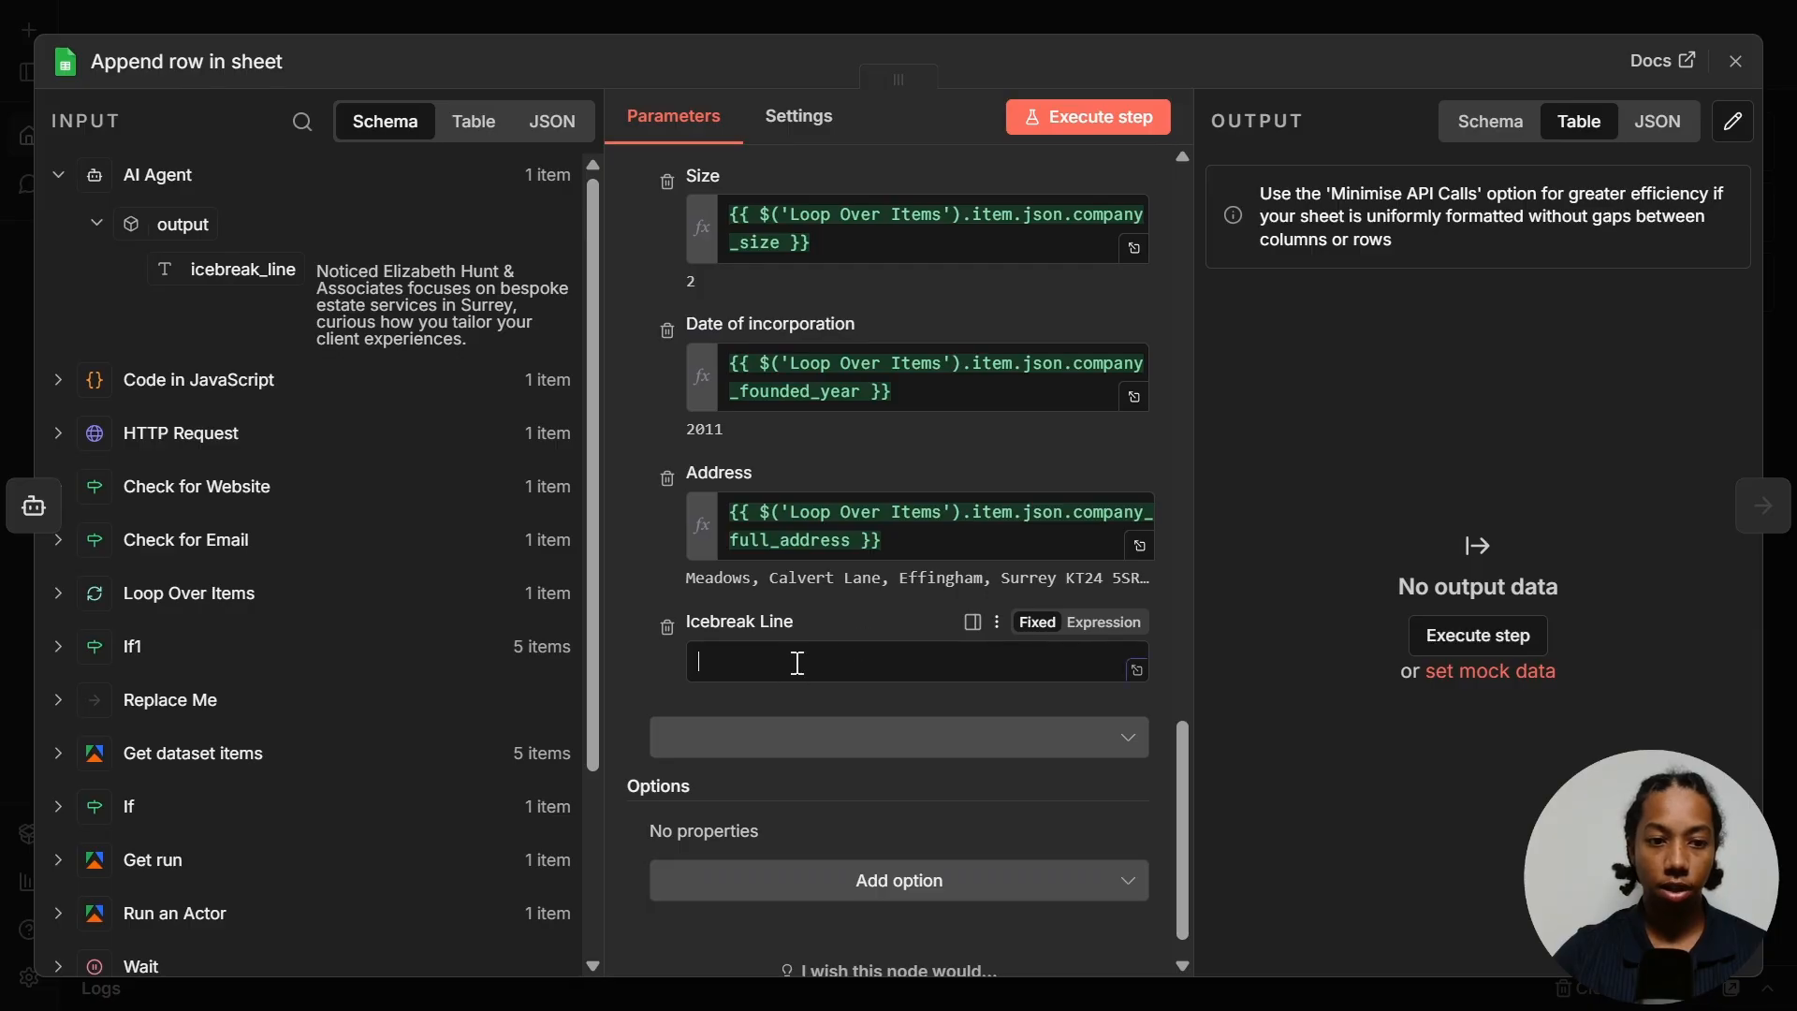
left_click(794, 660)
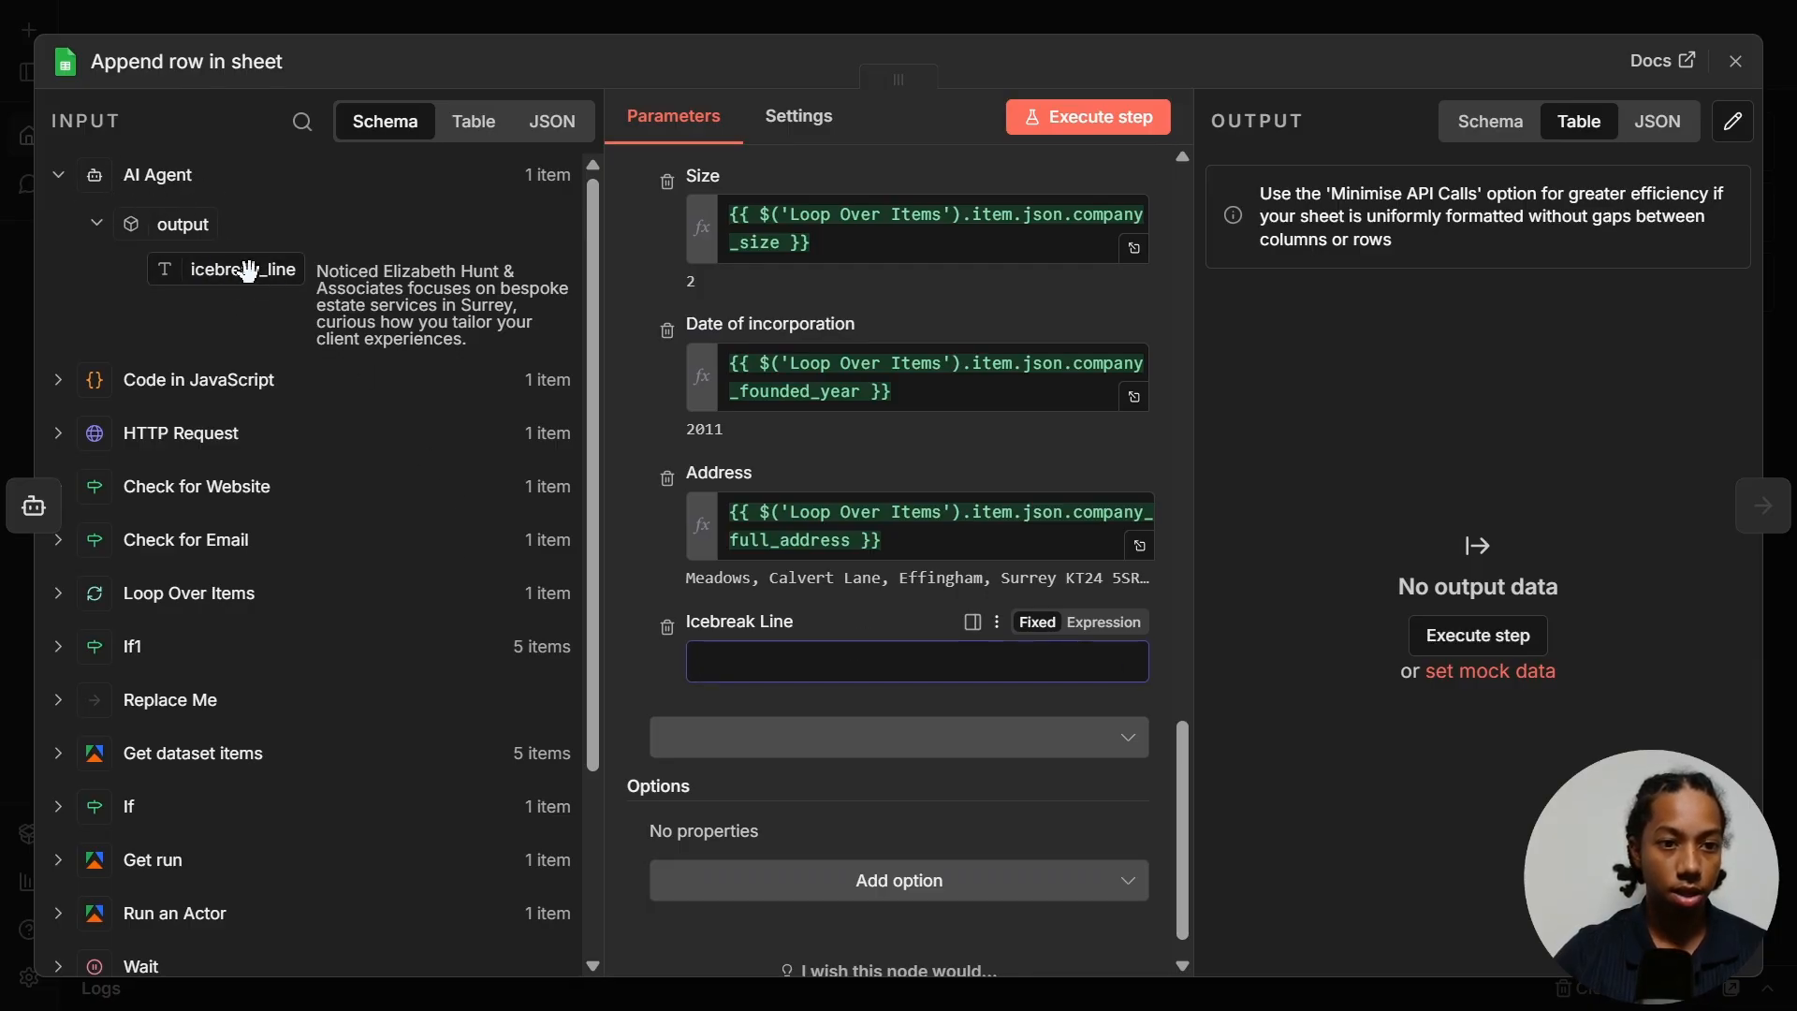
left_click_drag(239, 274, 767, 661)
left_click(810, 626)
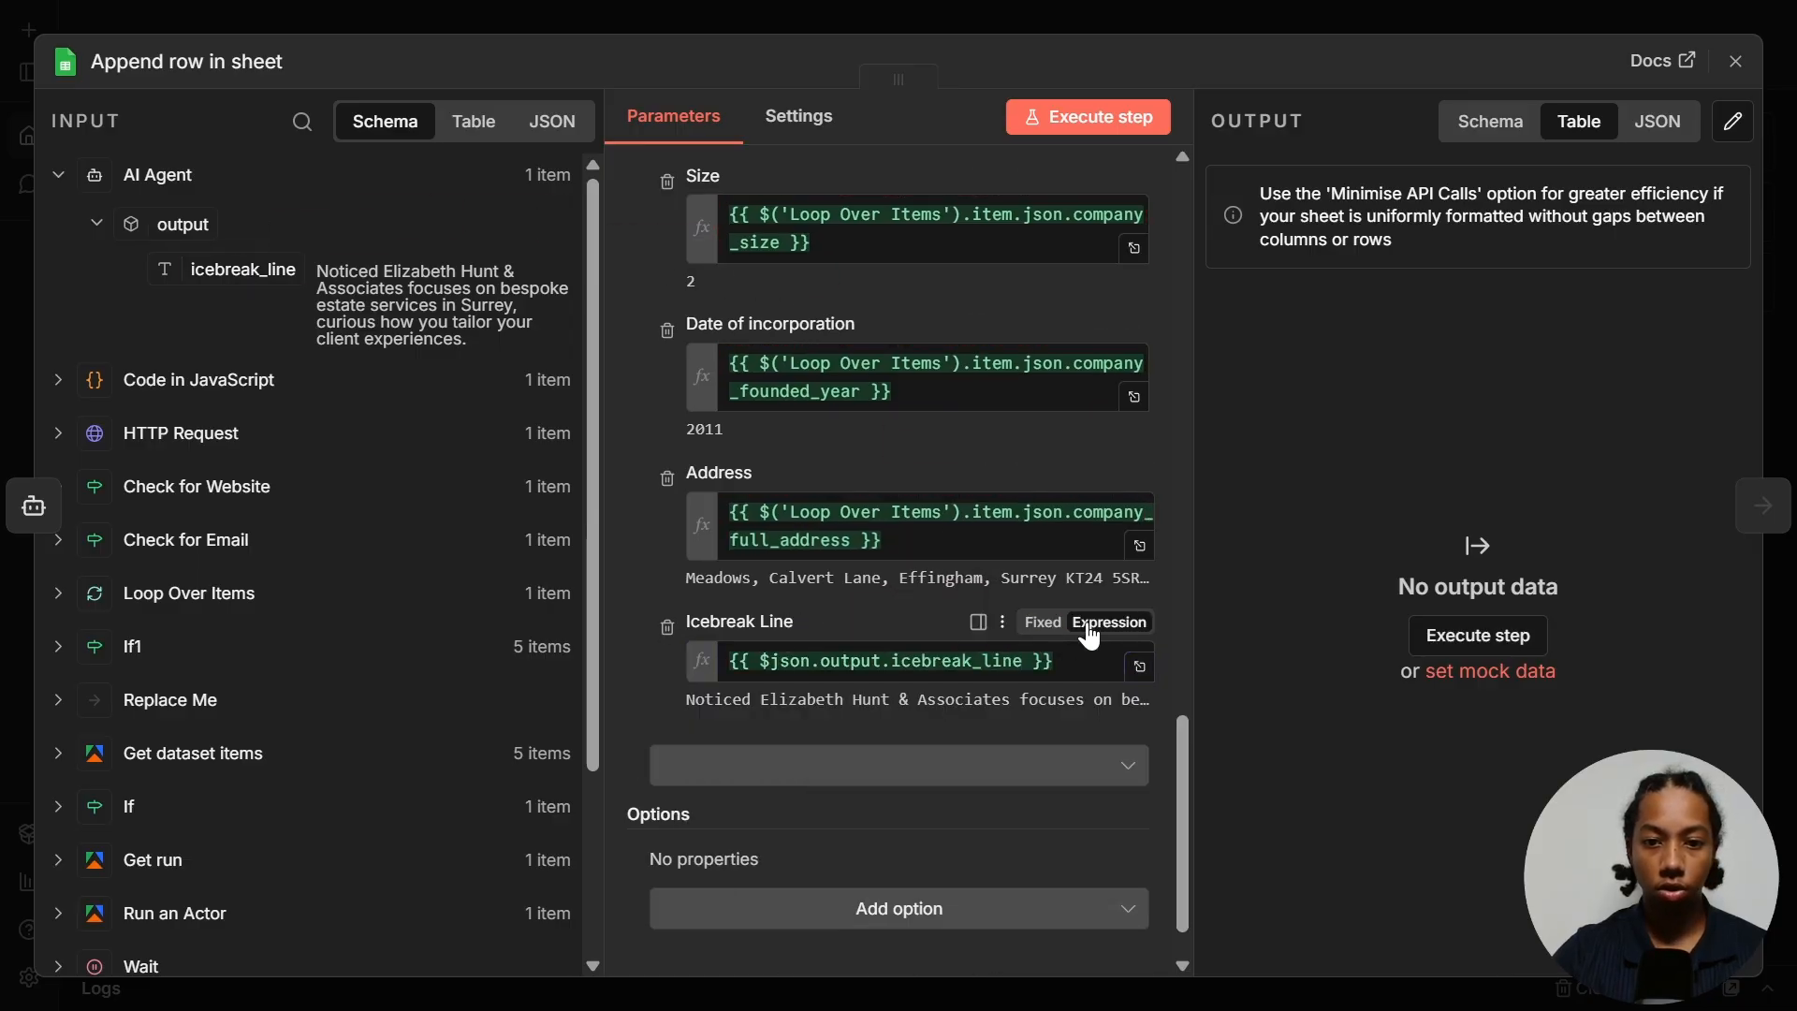
- Test-run the append step, adding one Real Estate lead row to the Leads sheet
scroll(1112, 486, "up", 3)
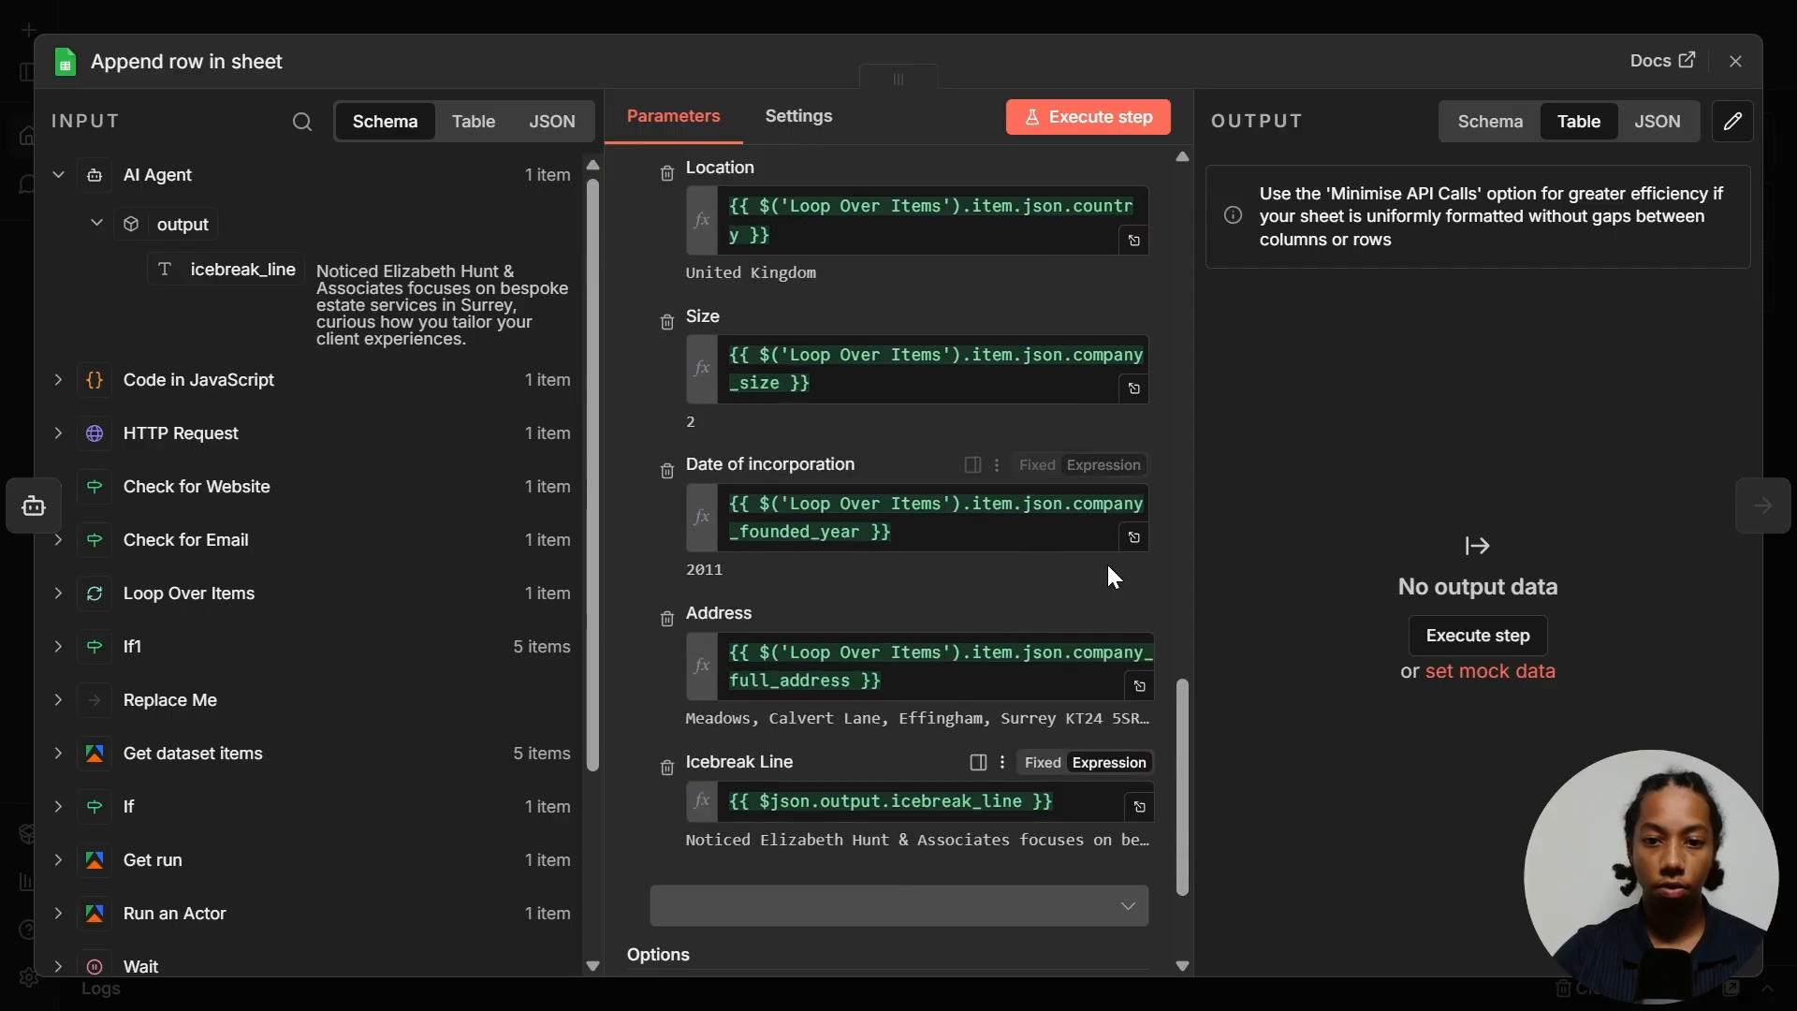
scroll(1110, 474, "up", 2)
scroll(1105, 579, "up", 10)
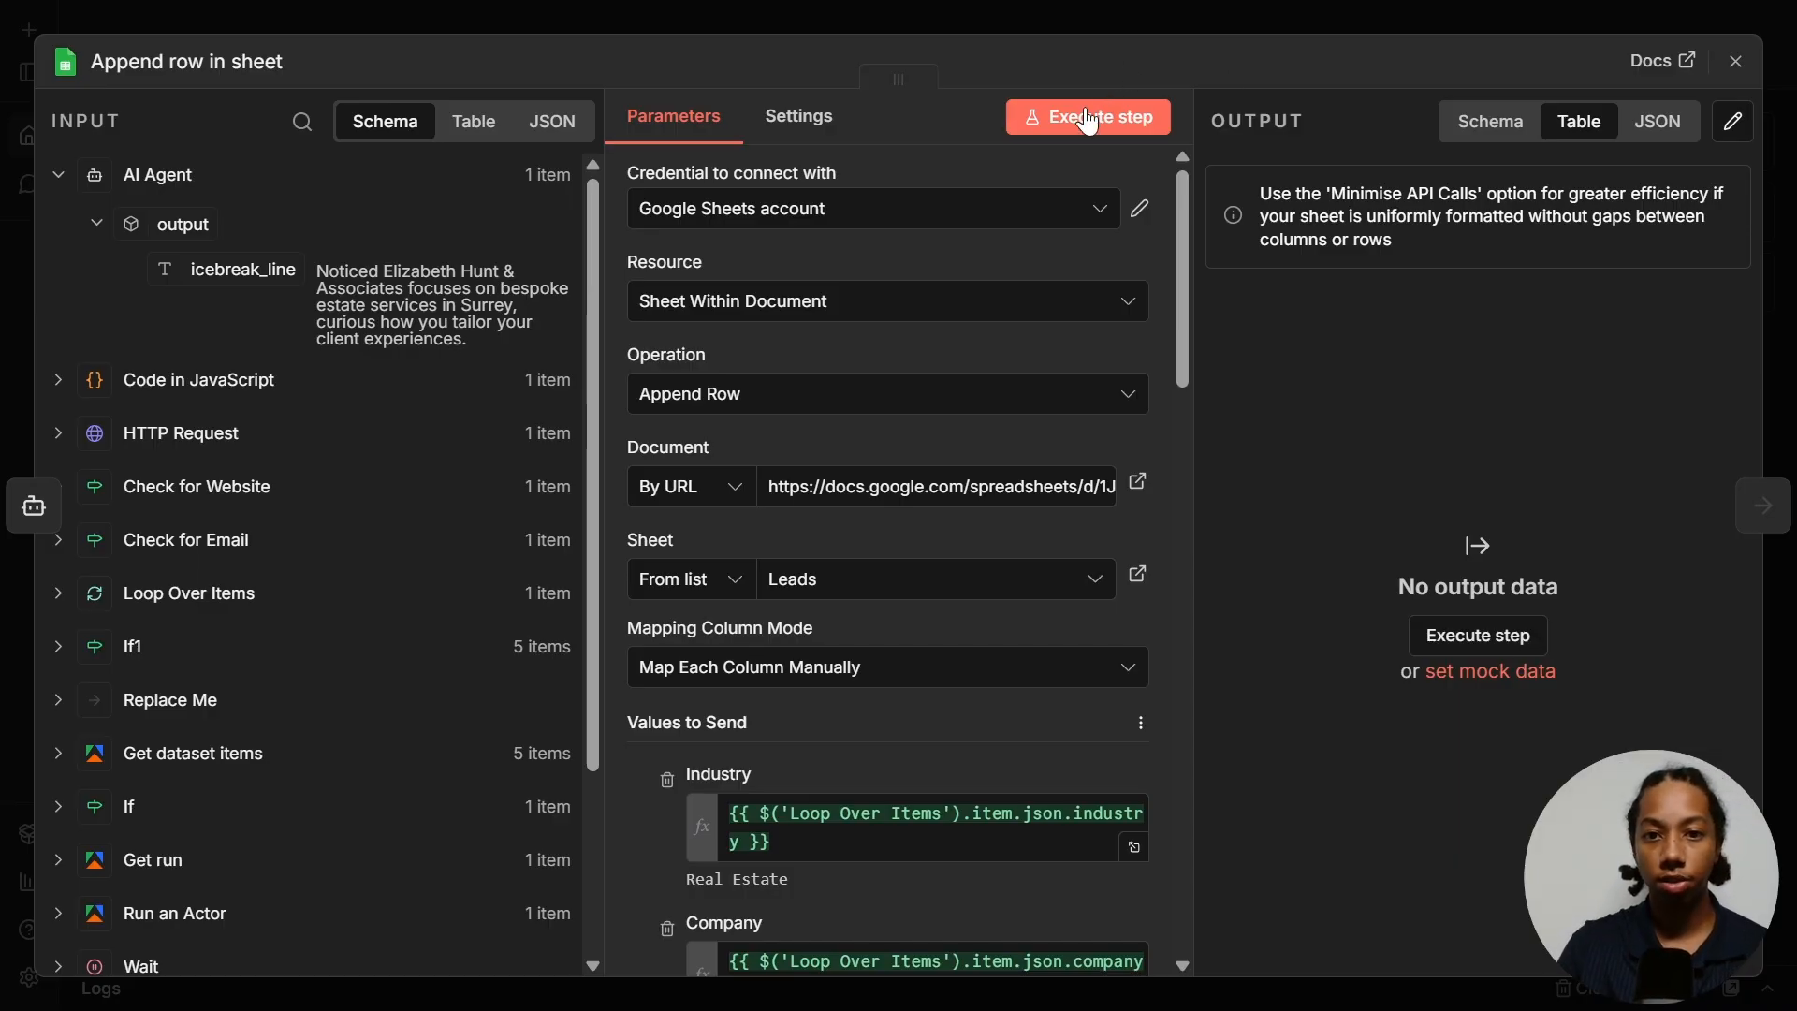
left_click(1088, 120)
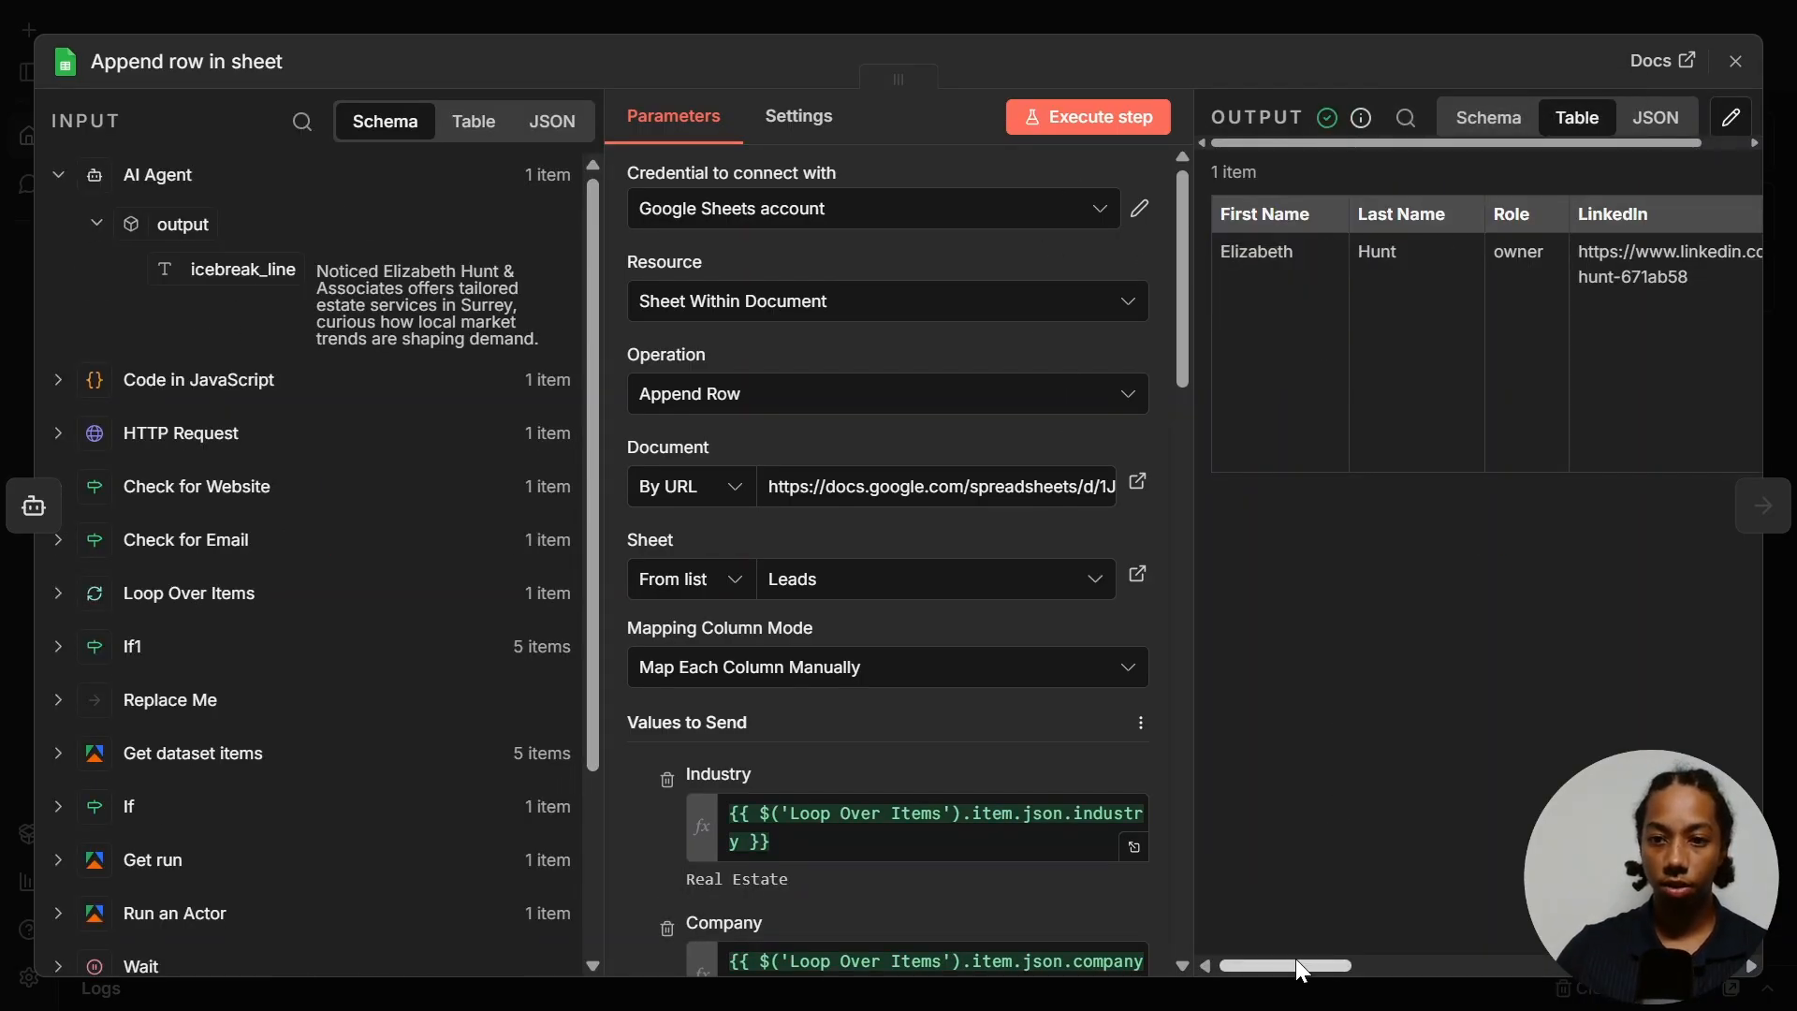
left_click_drag(1297, 970, 1502, 970)
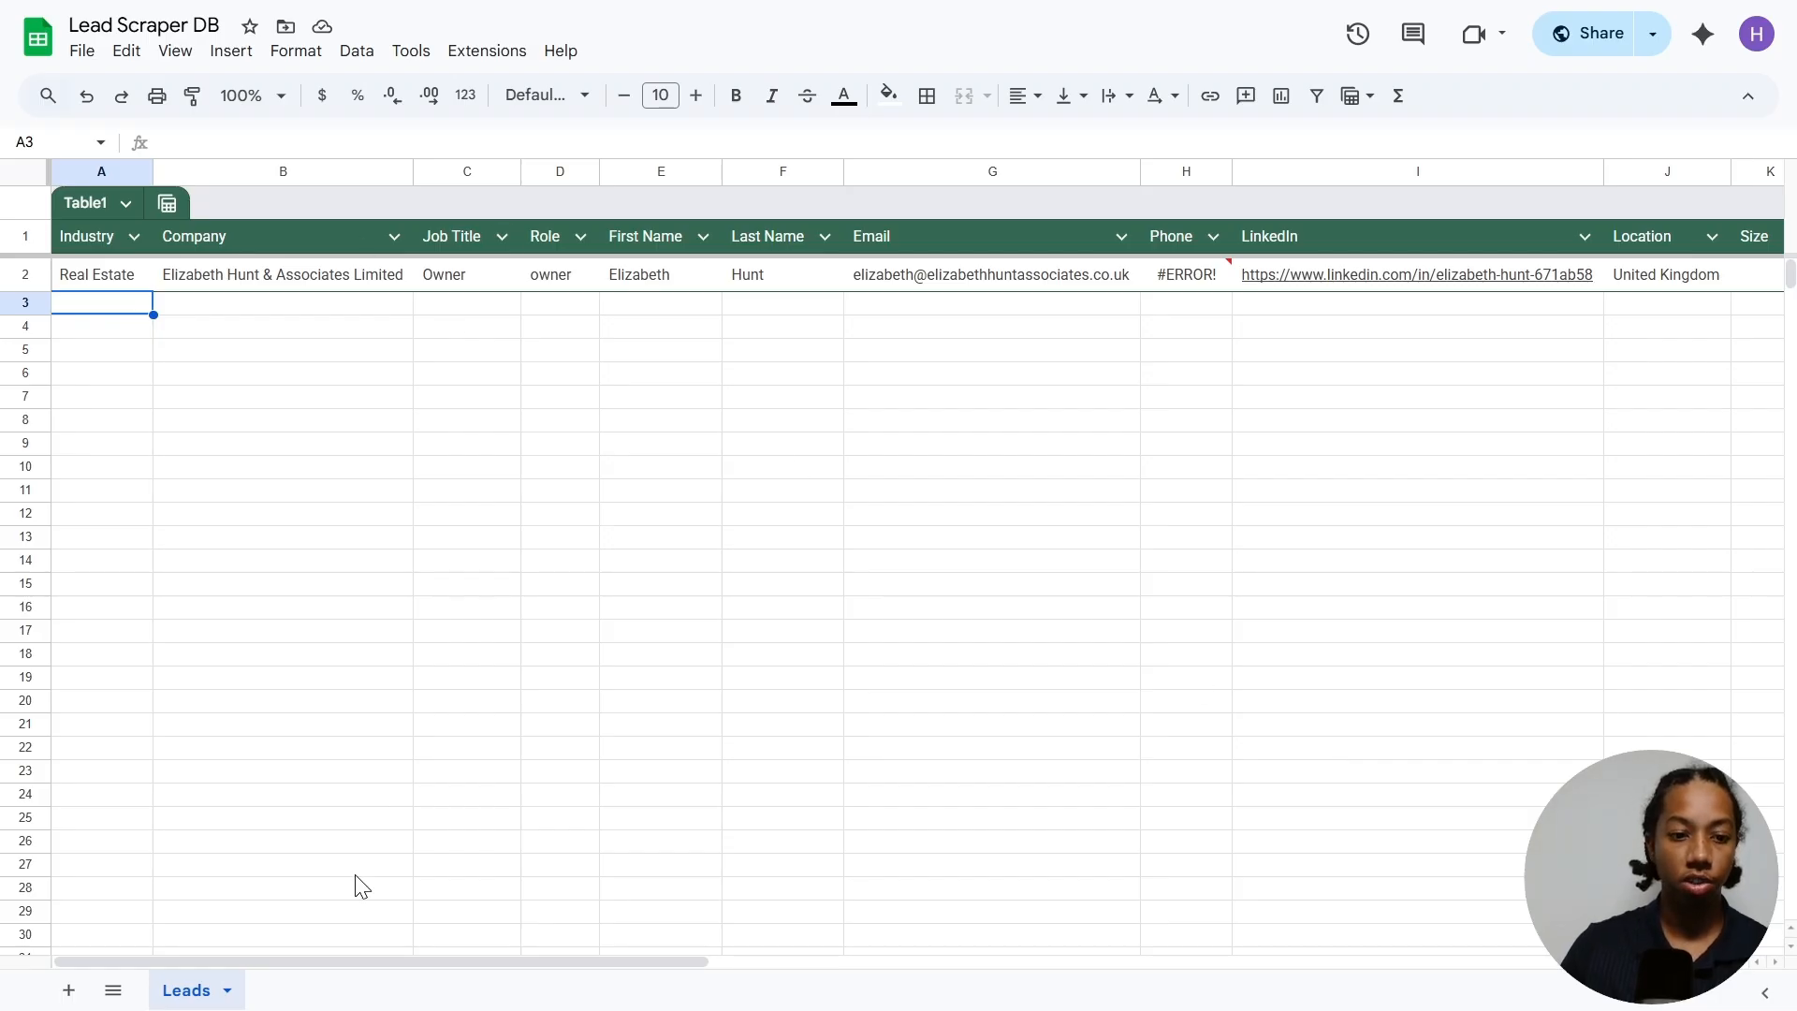
- Scroll the Lead Scraper DB sheet right to check the new row's Icebreak Line column
left_click_drag(200, 962, 855, 919)
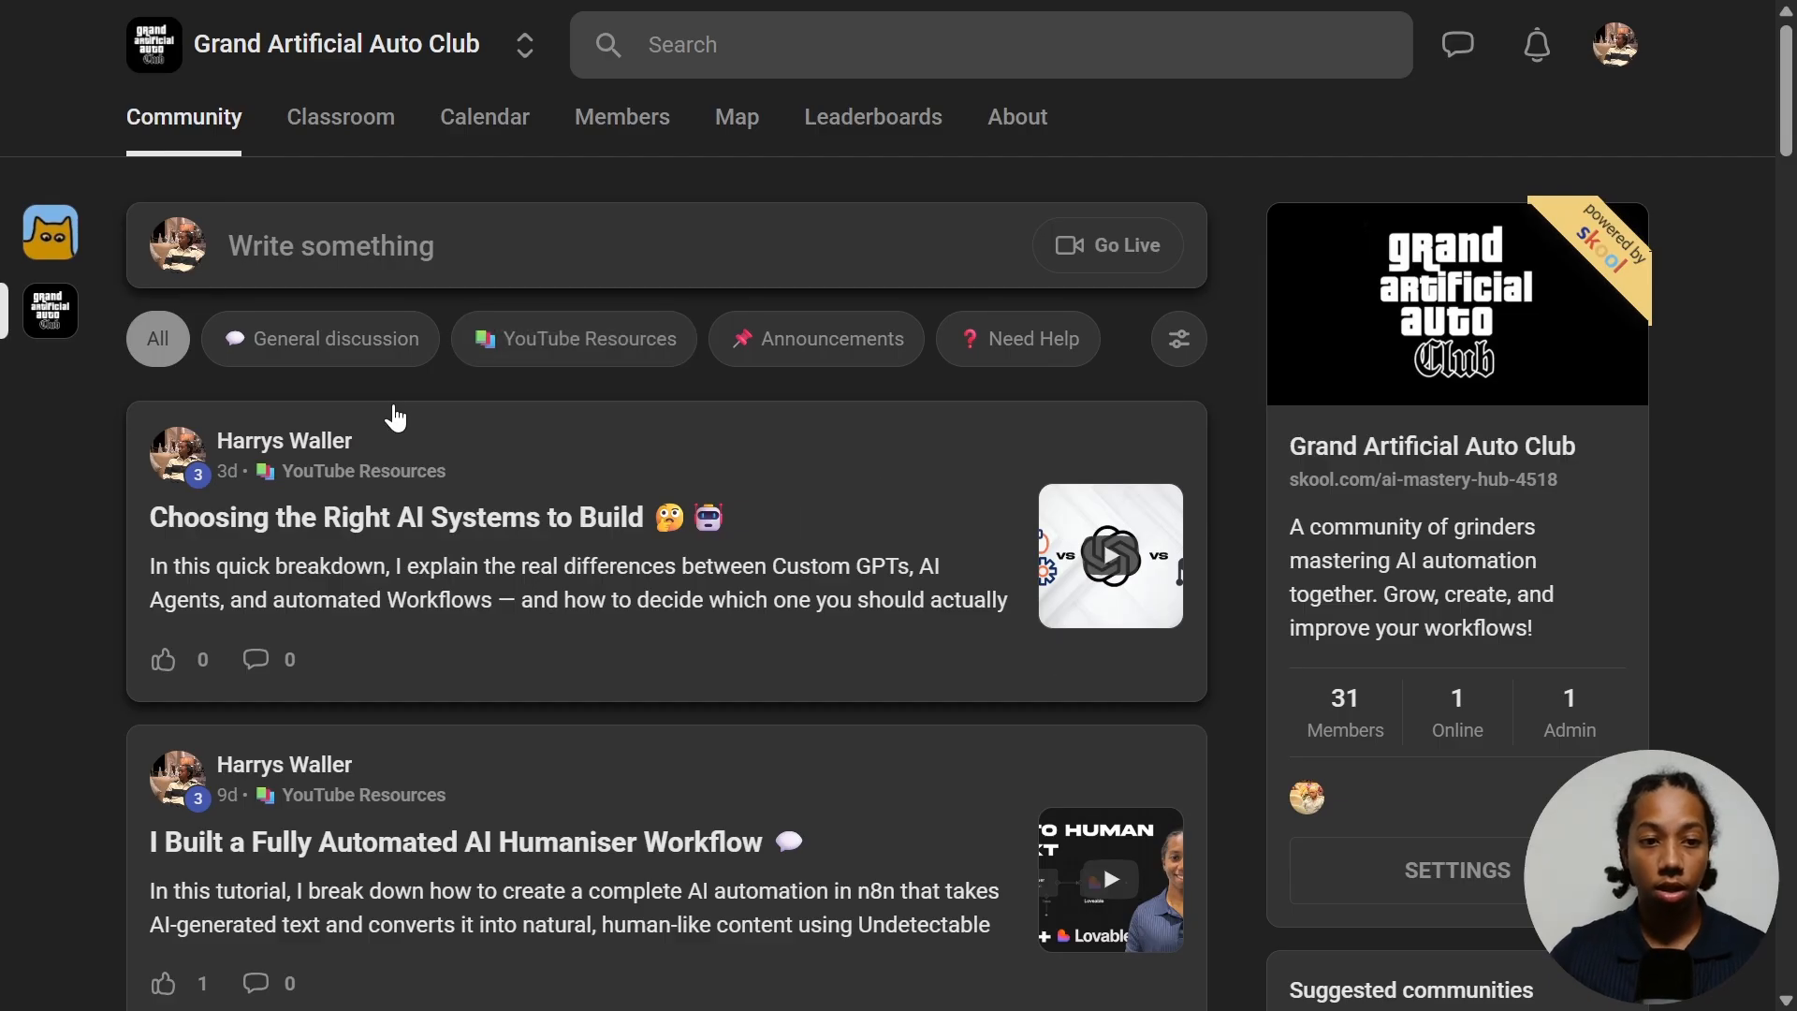
scroll(280, 412, "down", 3)
scroll(178, 468, "up", 3)
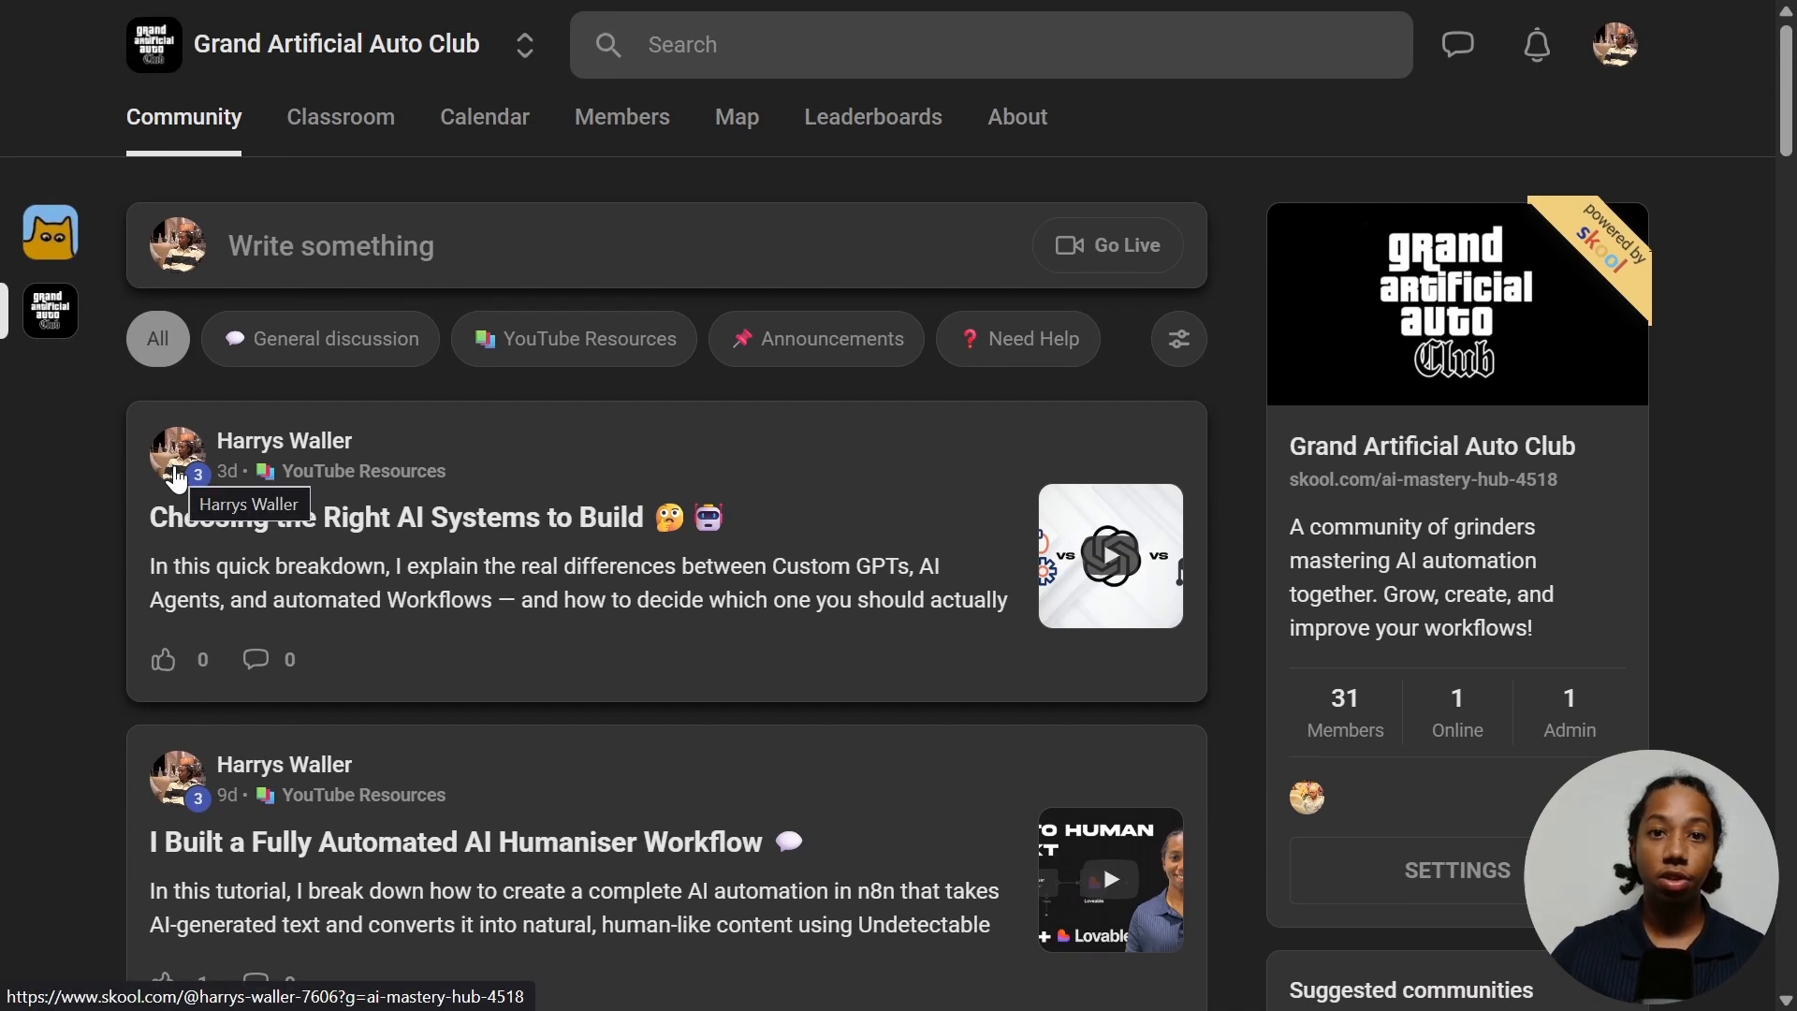
mouse_move(177, 478)
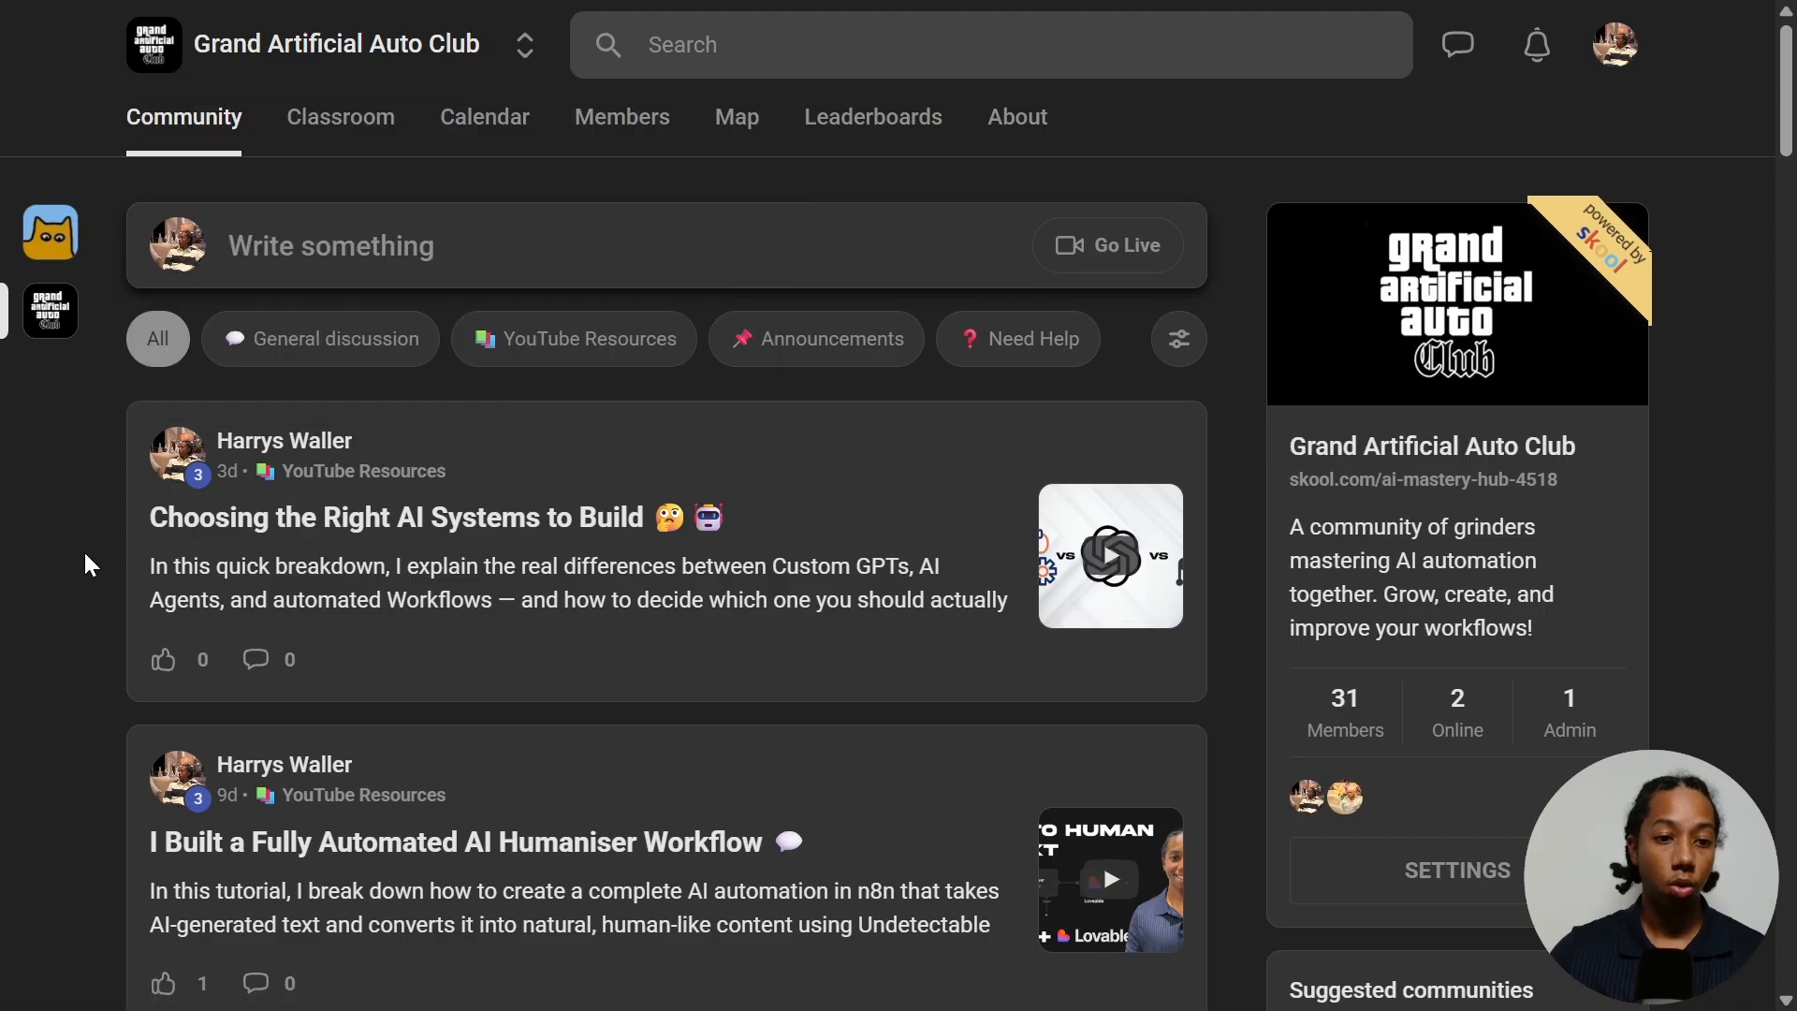
scroll(316, 515, "down", 3)
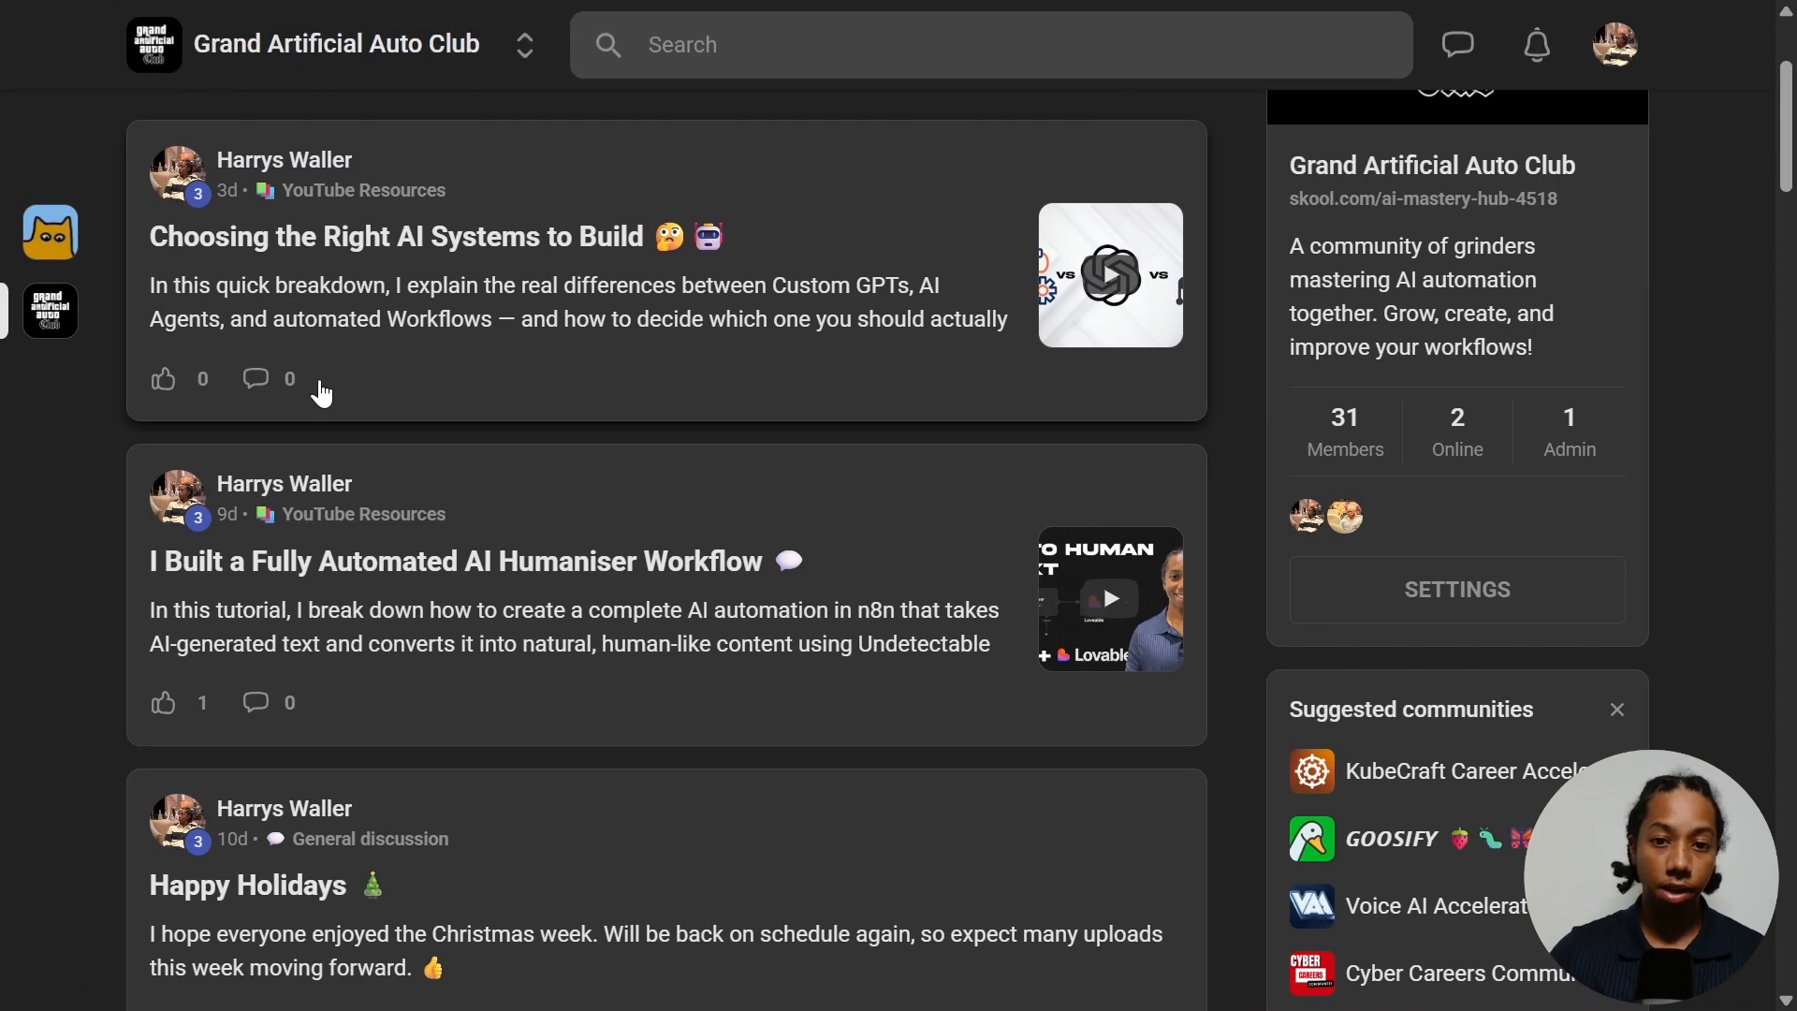
scroll(518, 459, "up", 3)
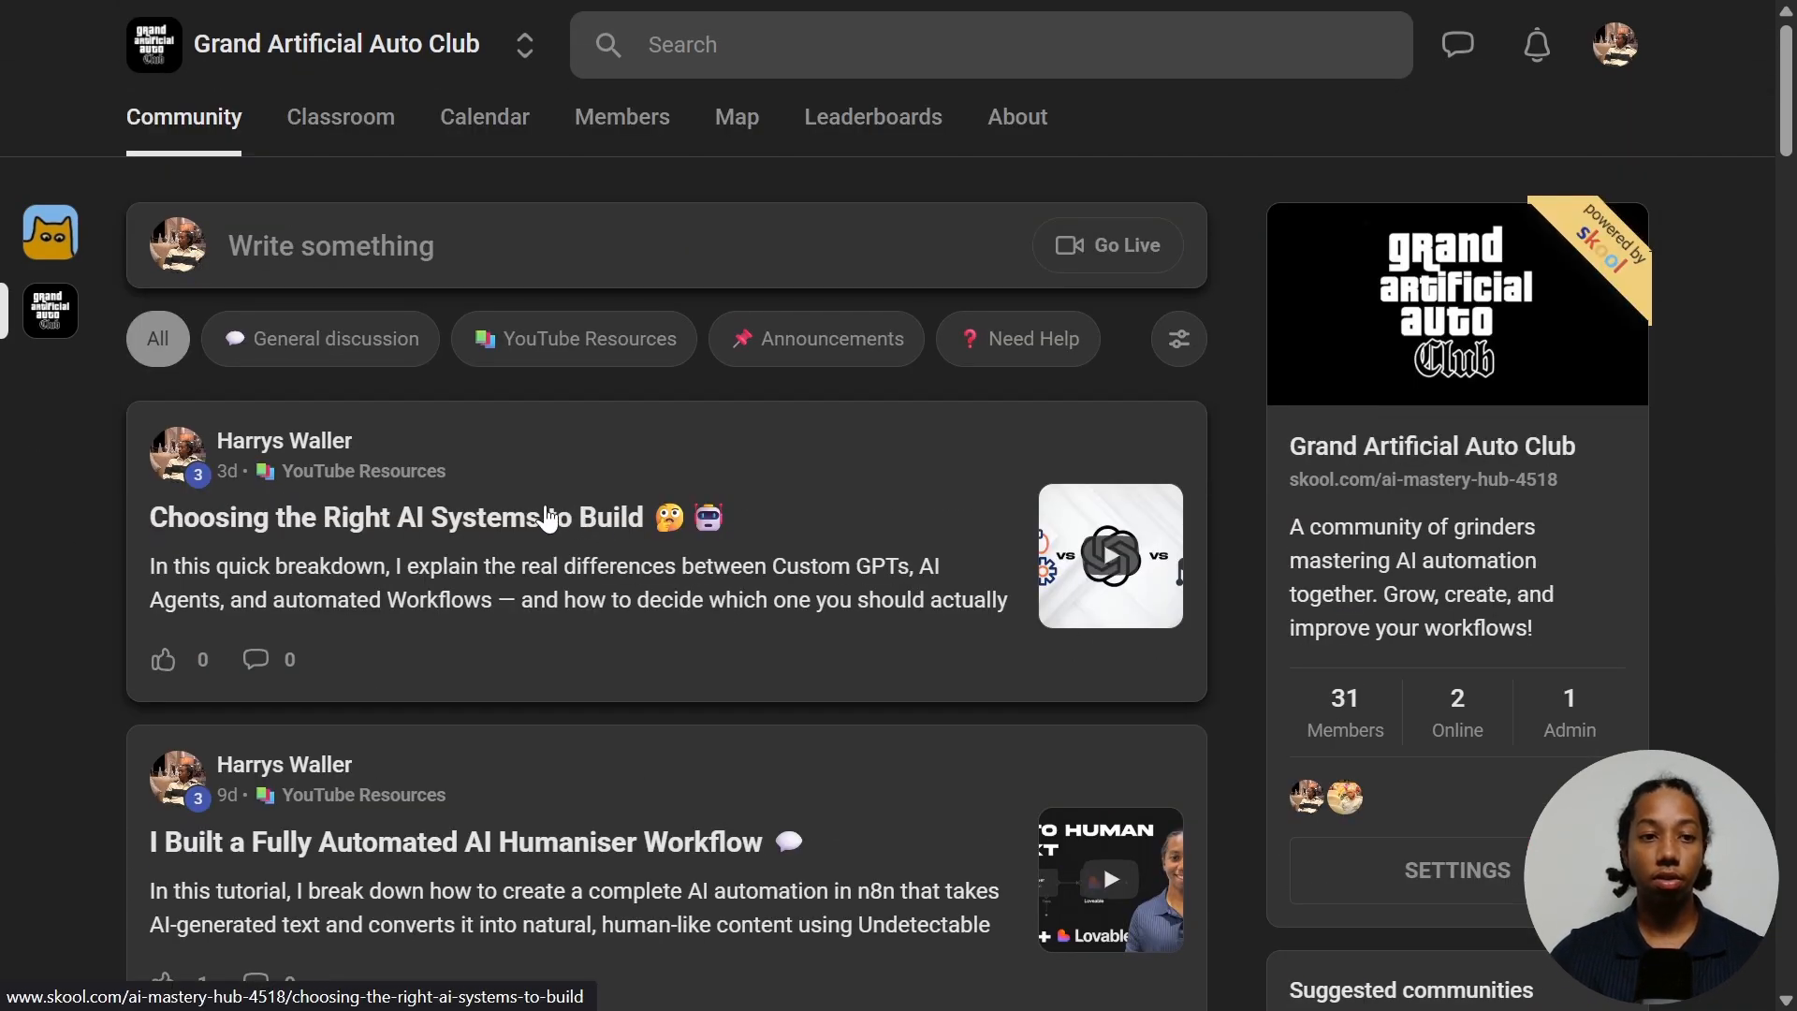